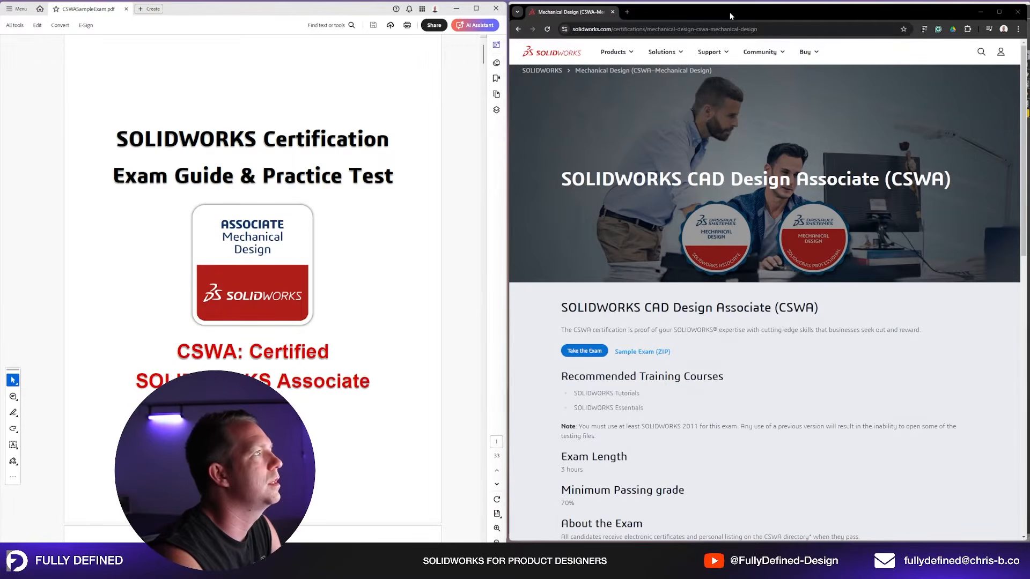
Step: Review the CSWA certification web page, including the exam length, passing grade, list of exam topics and the Sample Exam (ZIP) link
click(814, 33)
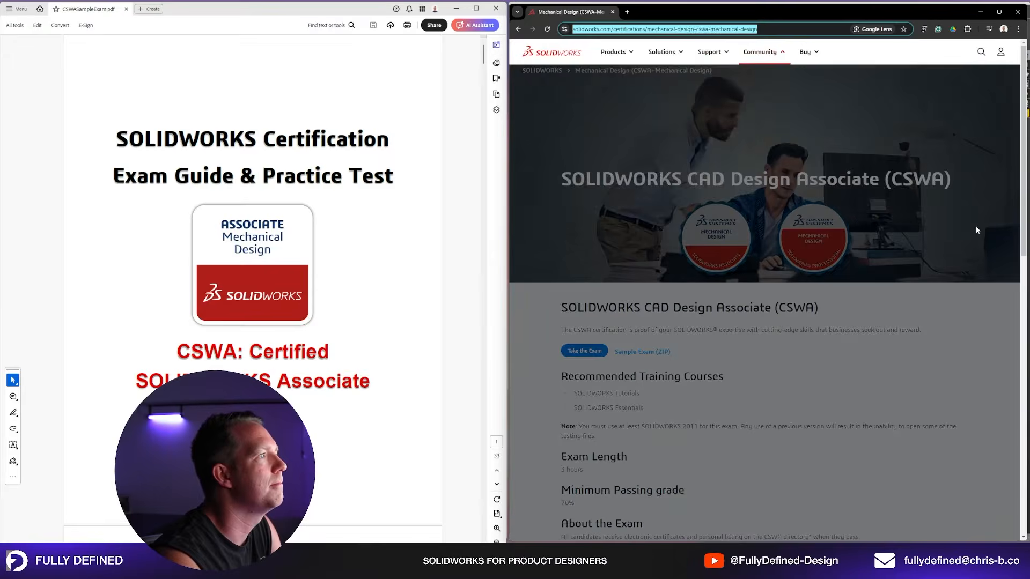
scroll(936, 297, down, 4)
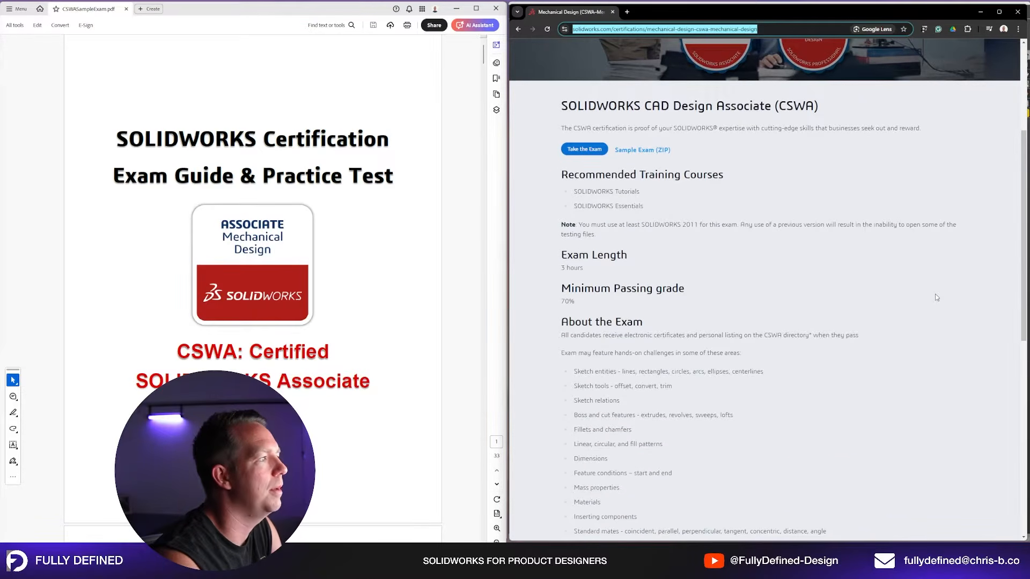
scroll(936, 297, down, 2)
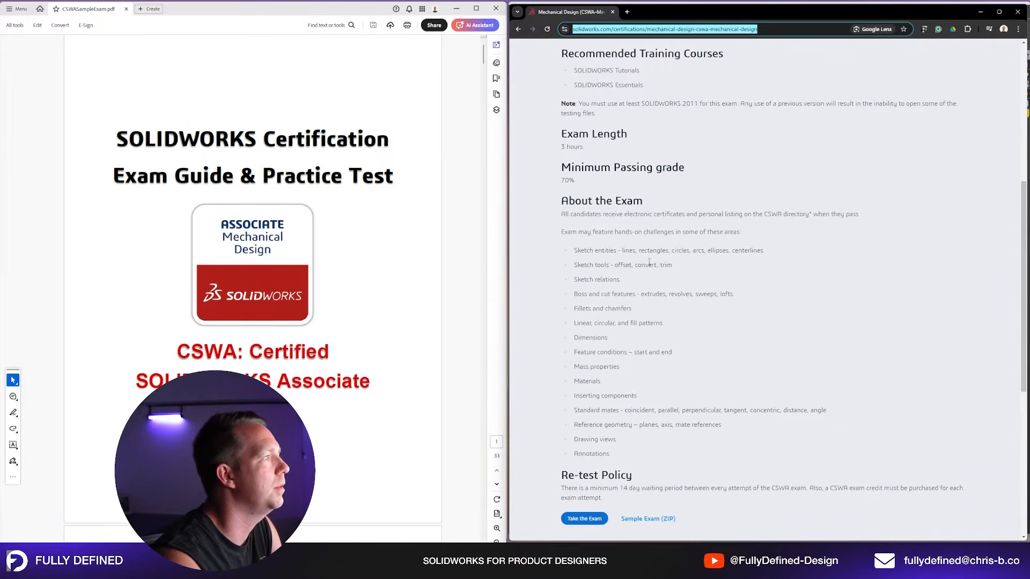
mouse_move(580, 252)
mouse_down()
mouse_move(721, 297)
mouse_move(724, 427)
mouse_move(753, 442)
mouse_up()
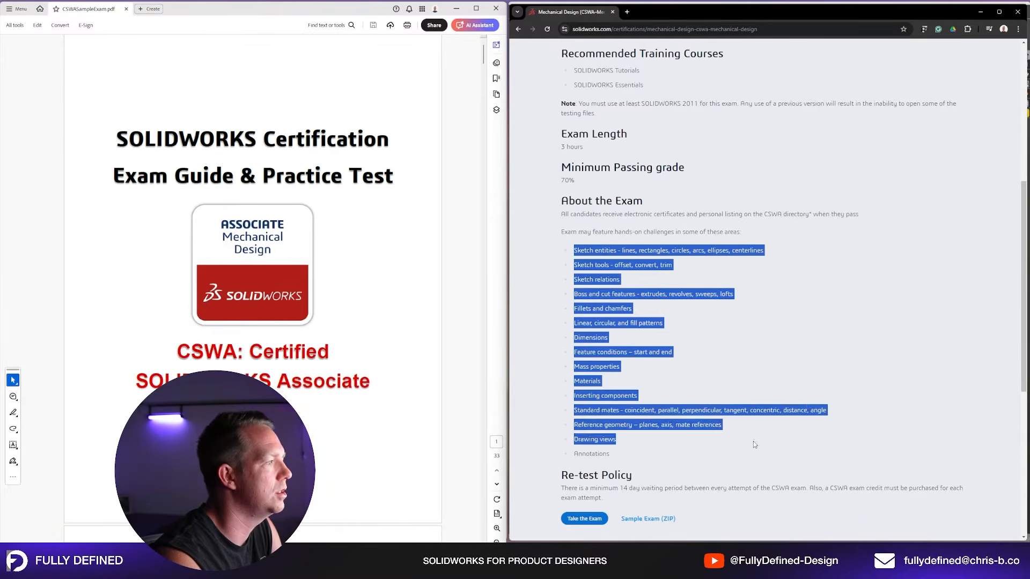
click(793, 402)
scroll(793, 403, down, 2)
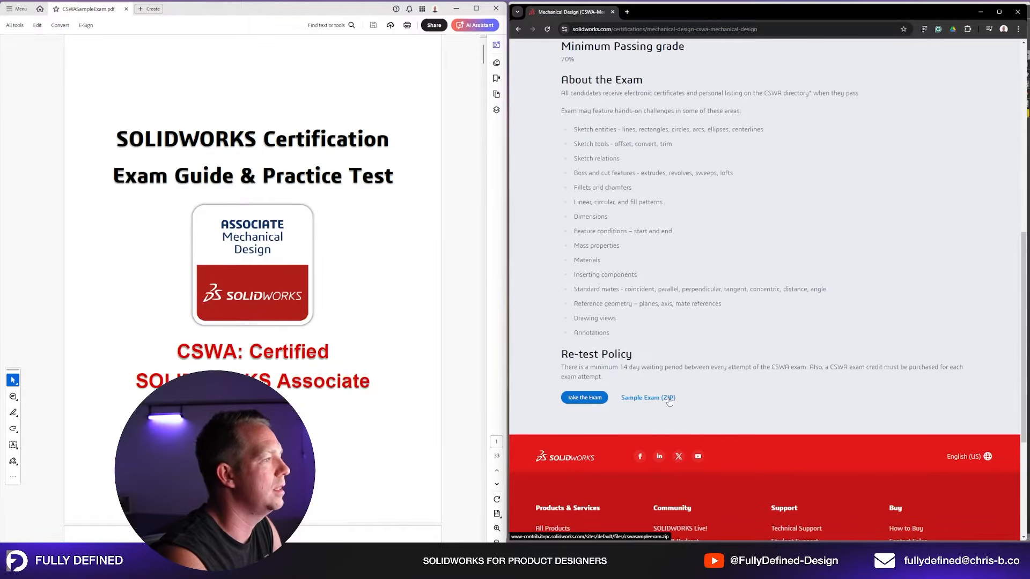
Step: Look over the part files and the CSWASampleExam.pdf in the Sample Exam folder
click(344, 560)
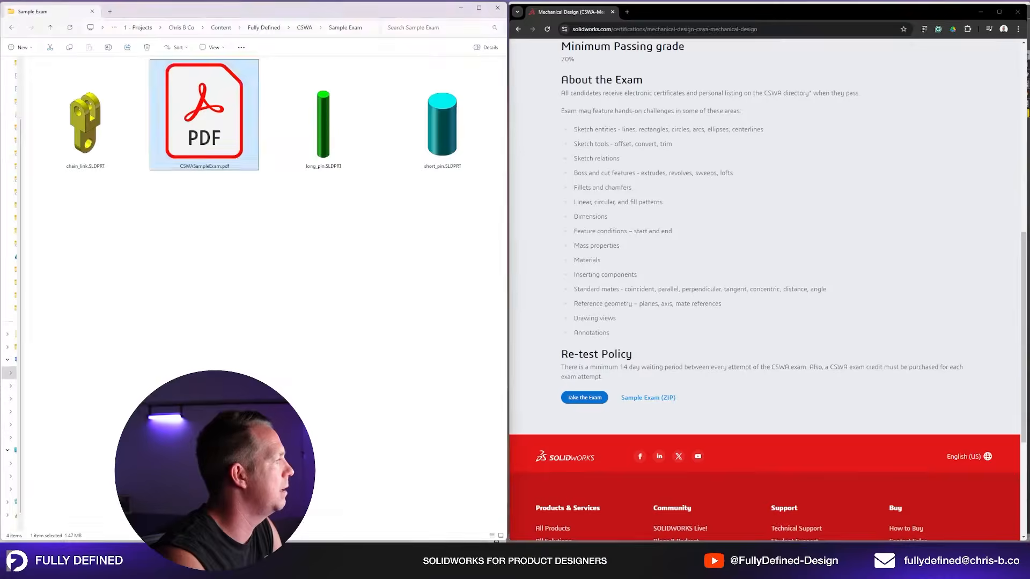
click(294, 272)
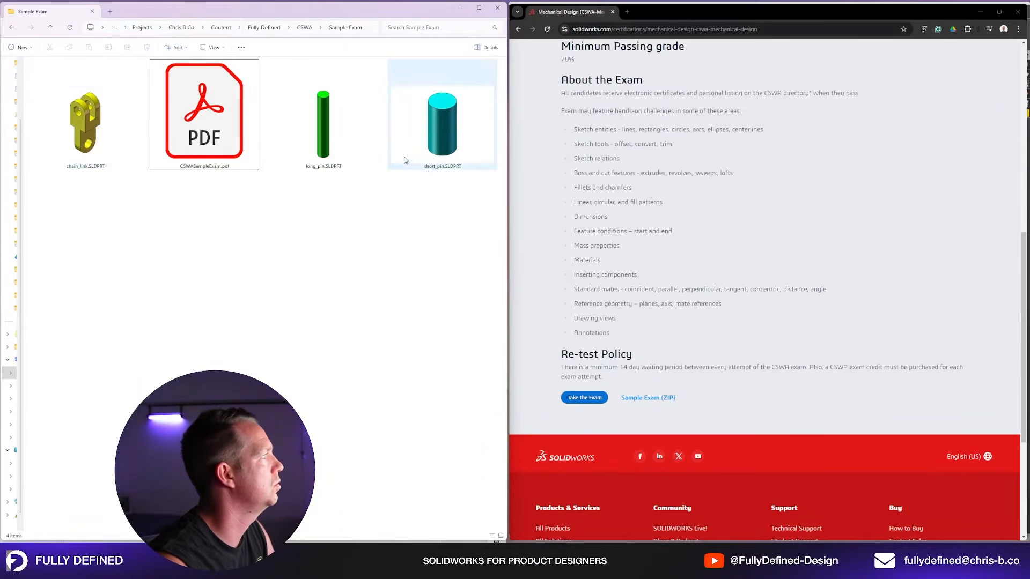
click(205, 120)
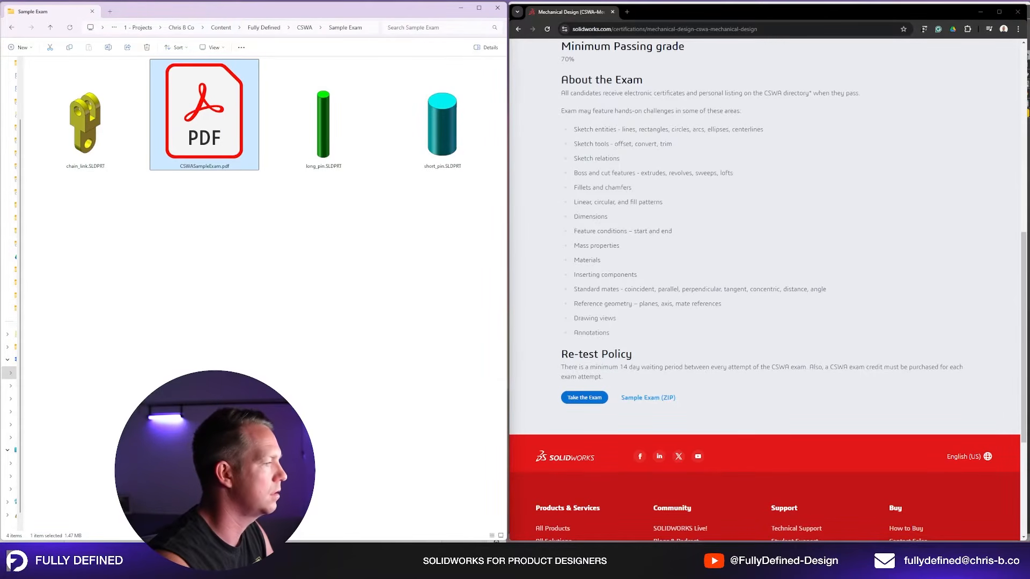
Step: Return to CSWASampleExam.pdf, bring up SOLIDWORKS beside it, and go to the Test Questions page for Part 1: Drafting Competencies
key(alt+Tab)
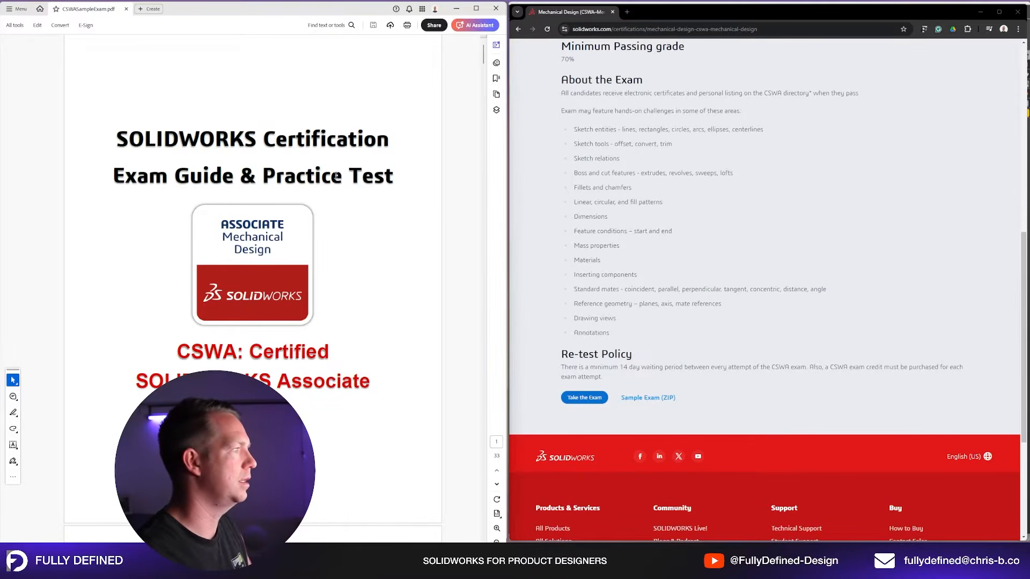
key(alt+Tab)
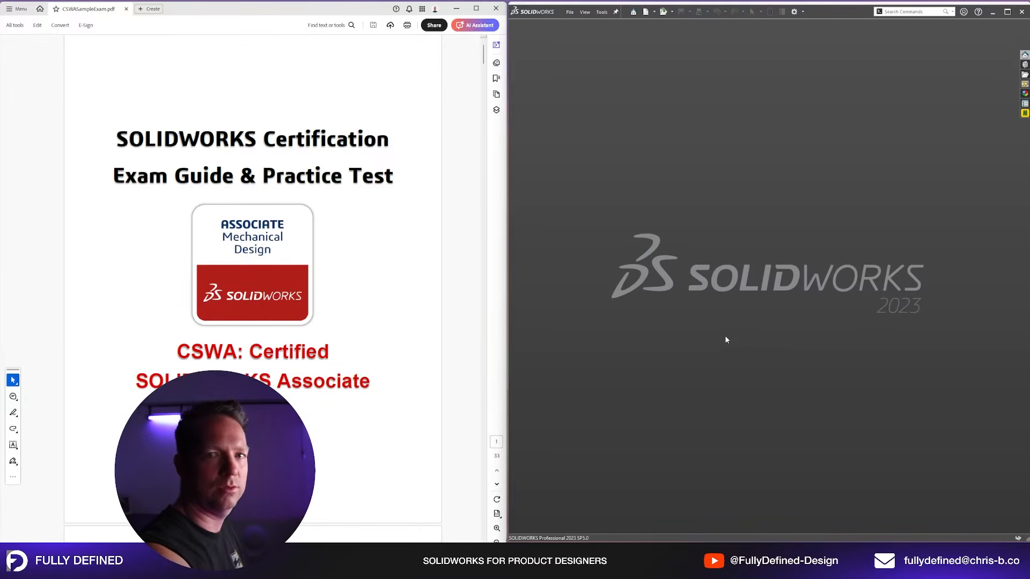
scroll(402, 248, down, 2)
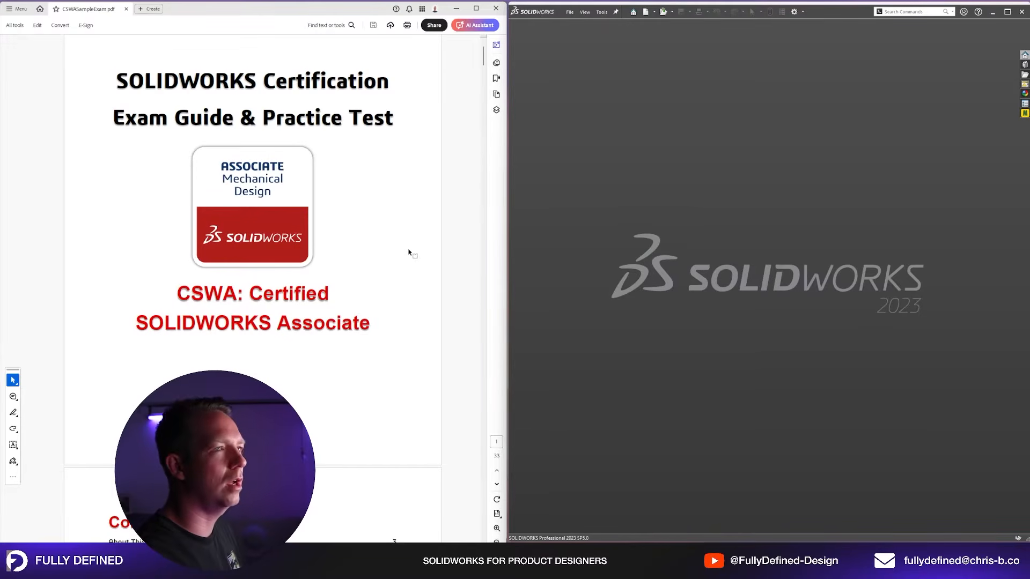
scroll(409, 253, down, 10)
scroll(409, 257, down, 20)
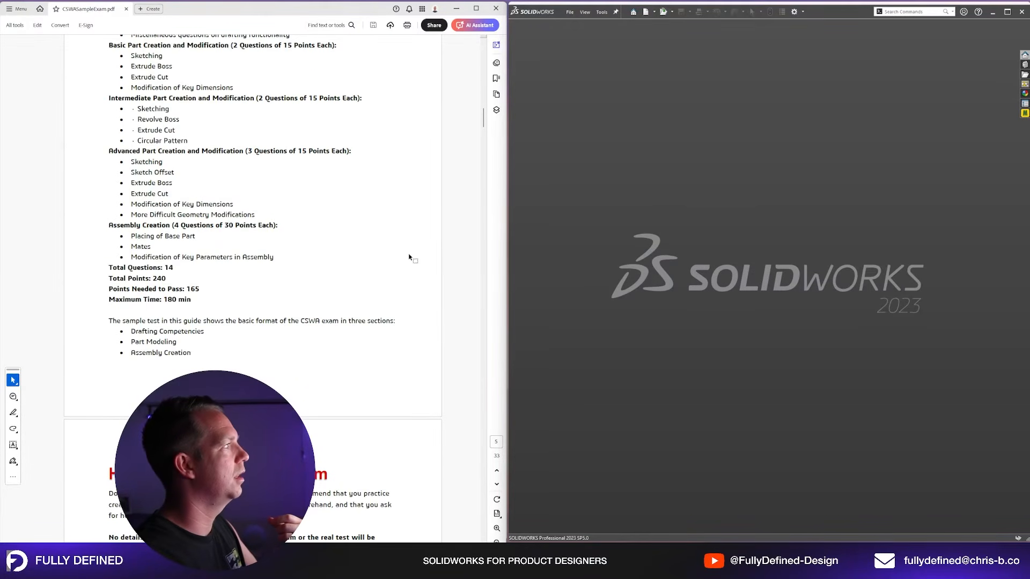
scroll(409, 257, down, 20)
scroll(409, 258, down, 20)
scroll(408, 257, up, 1)
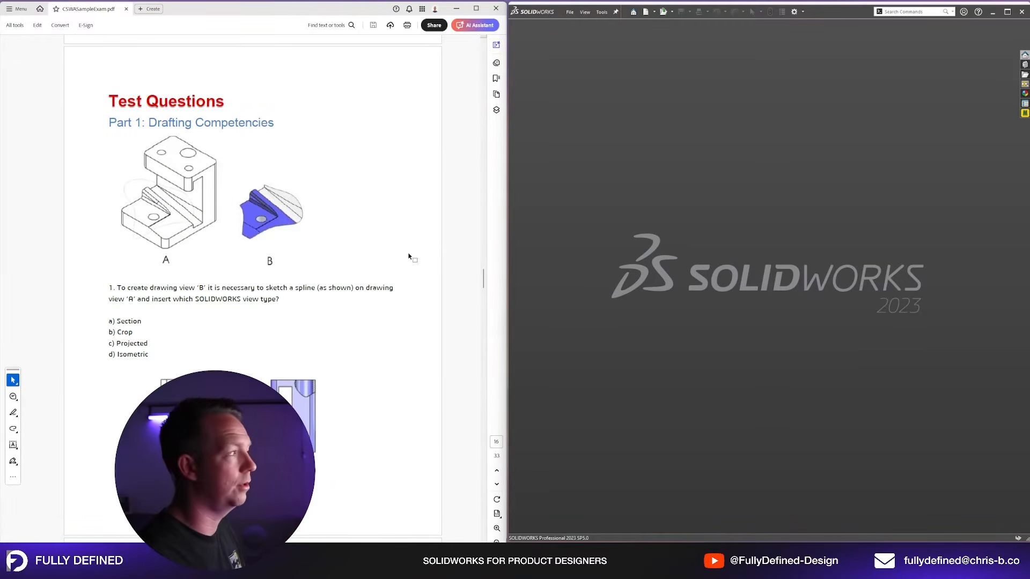
scroll(408, 257, up, 11)
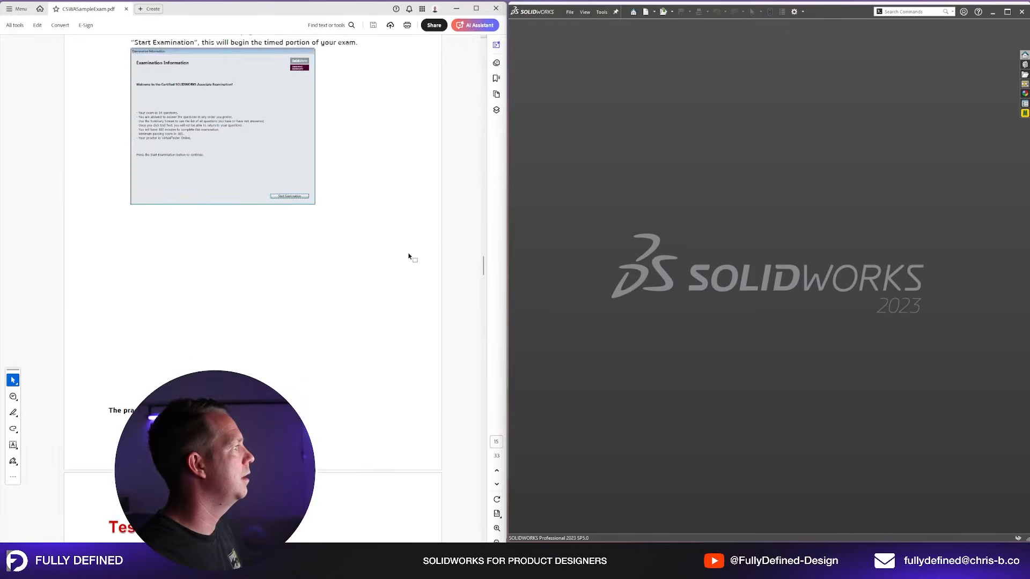
scroll(409, 257, down, 6)
scroll(409, 257, down, 5)
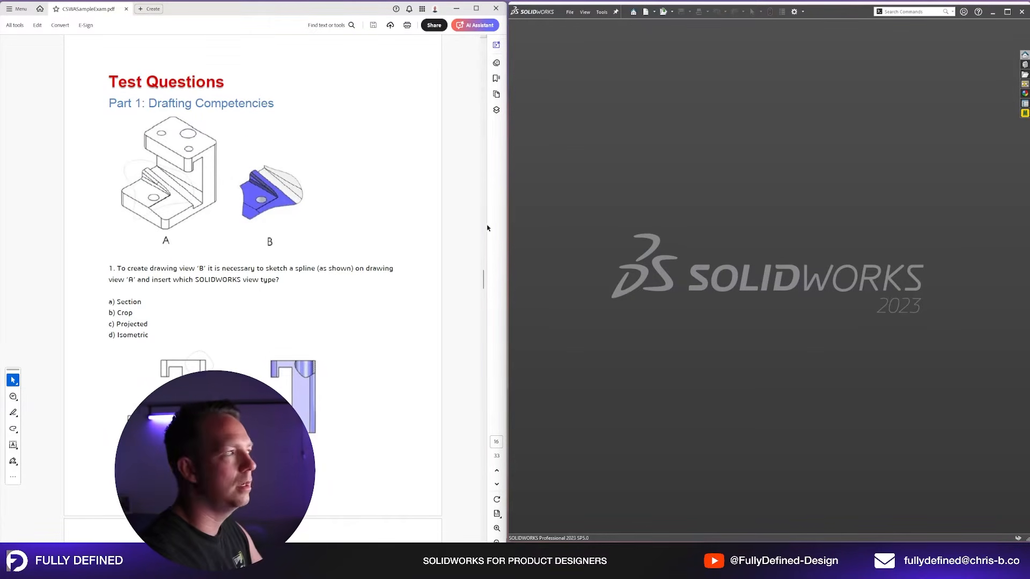
Step: Read drafting questions 1 and 2, comparing views A and B with the listed view types
scroll(287, 222, down, 1)
scroll(287, 222, up, 2)
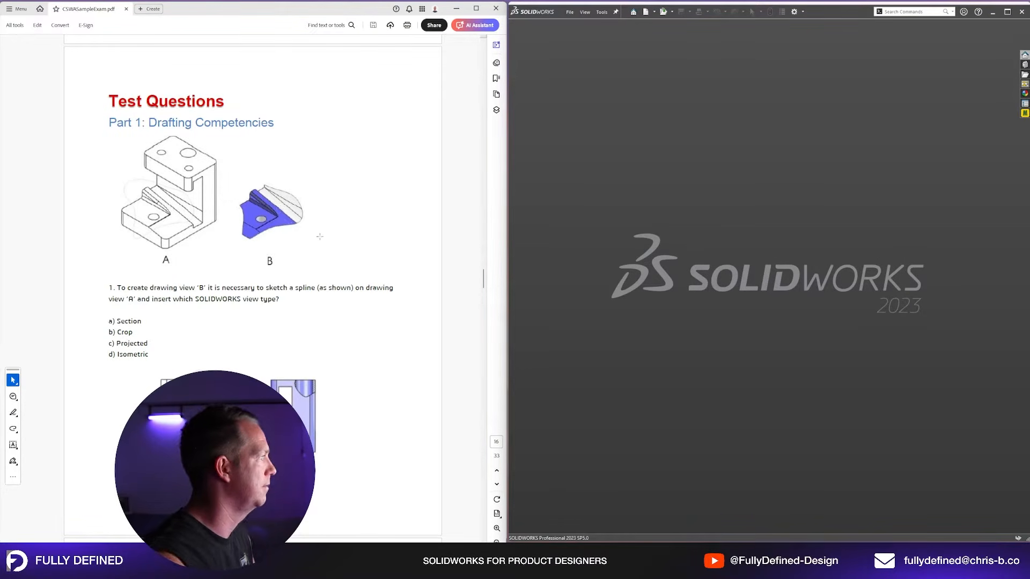
scroll(321, 222, down, 5)
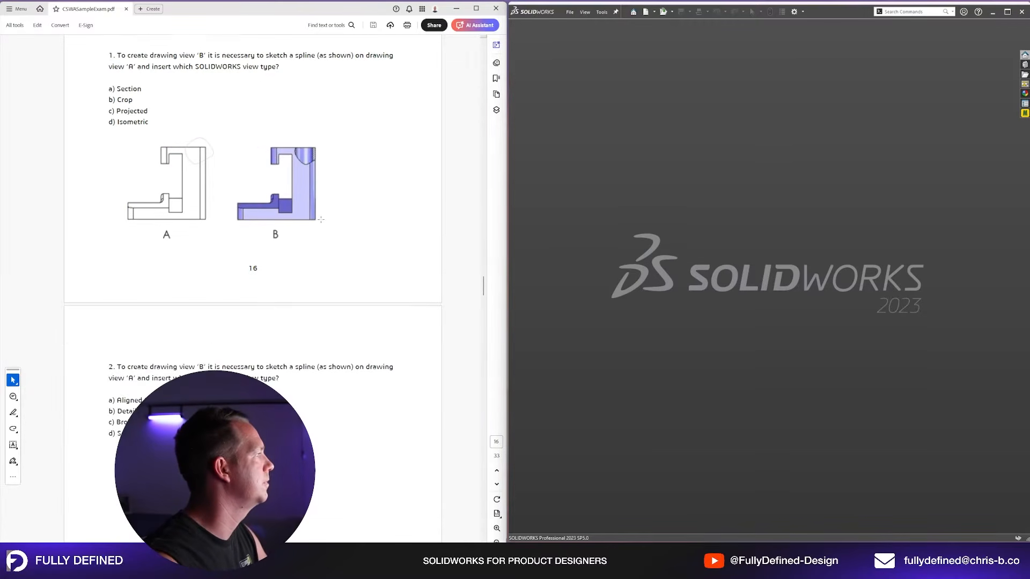
scroll(321, 223, down, 1)
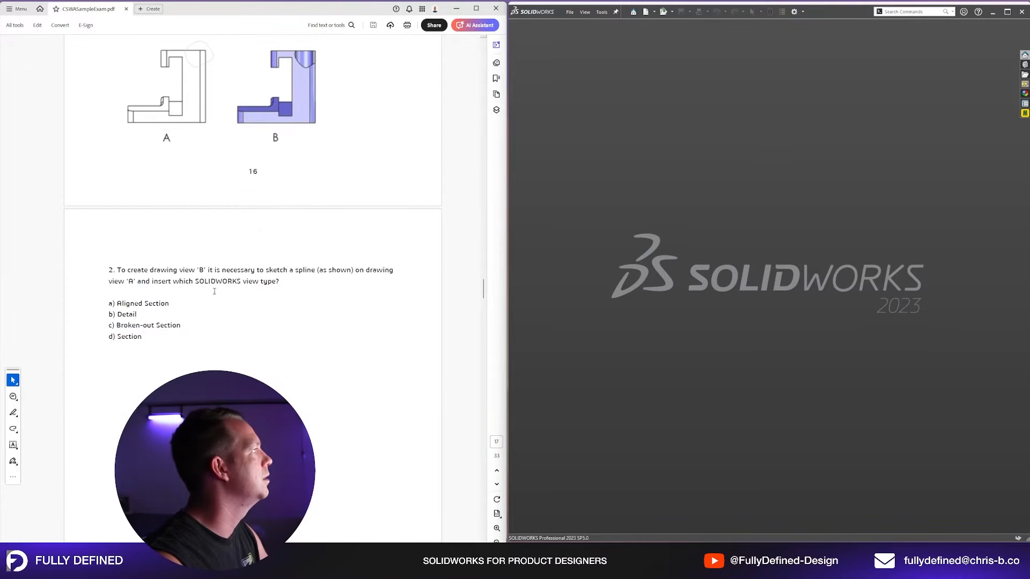
scroll(296, 82, up, 1)
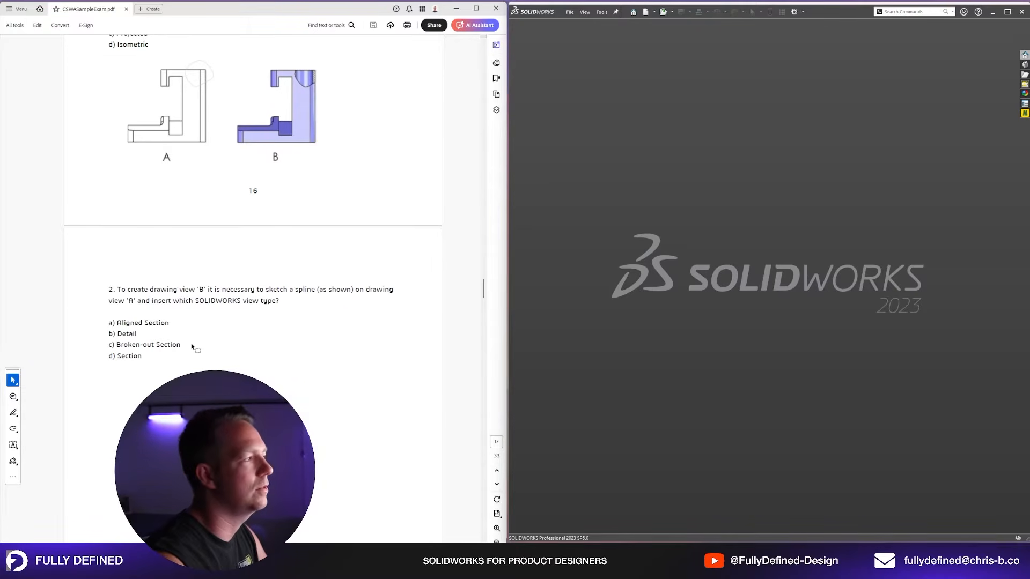
Step: Examine the Part 2: Part Modeling drawing for questions 3 and 4, including the side profile with its dimensions
scroll(191, 346, down, 10)
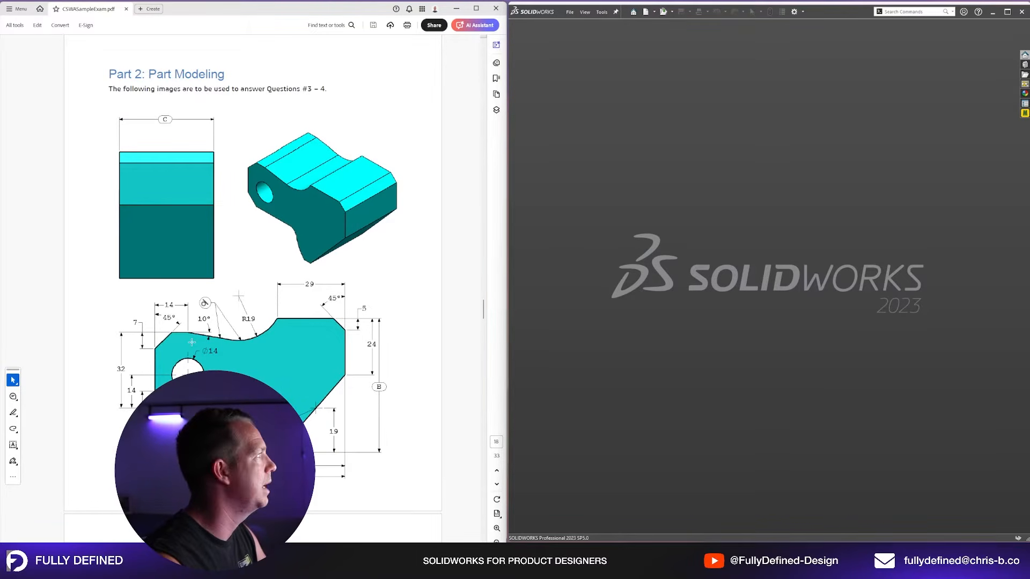
scroll(191, 342, down, 3)
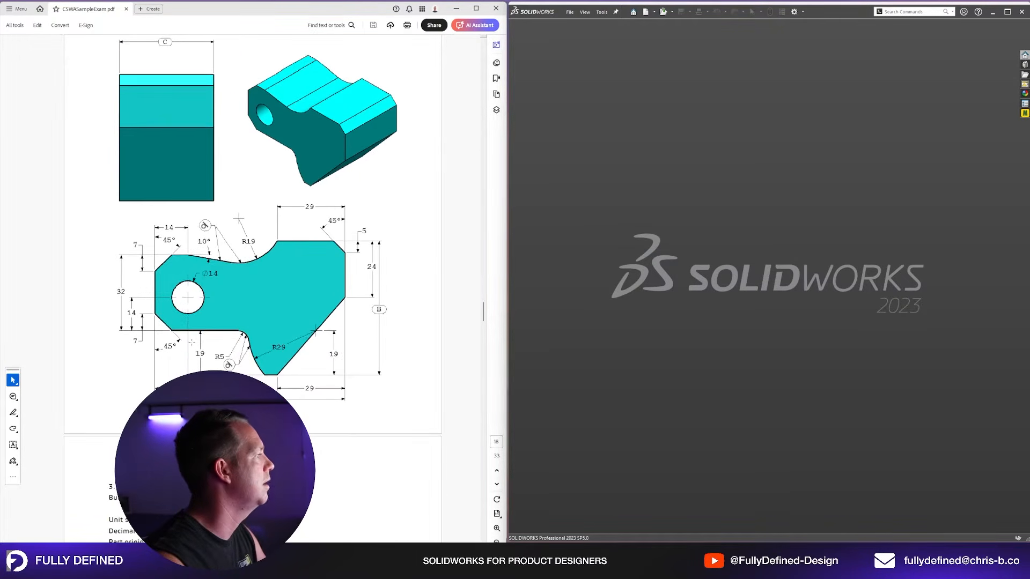
scroll(191, 341, up, 2)
mouse_move(214, 534)
mouse_down()
mouse_move(214, 482)
mouse_move(214, 540)
mouse_up()
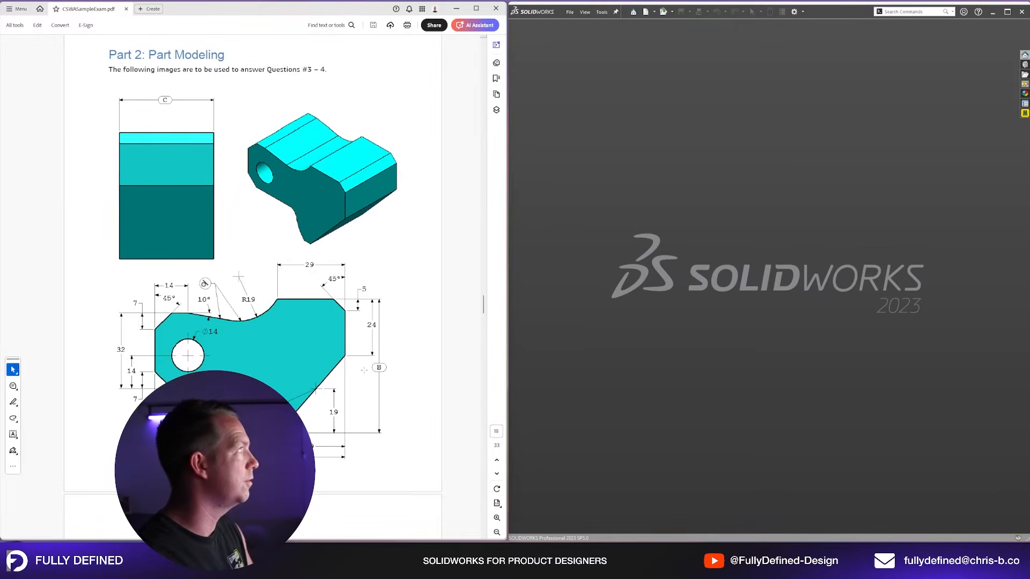
scroll(364, 374, down, 2)
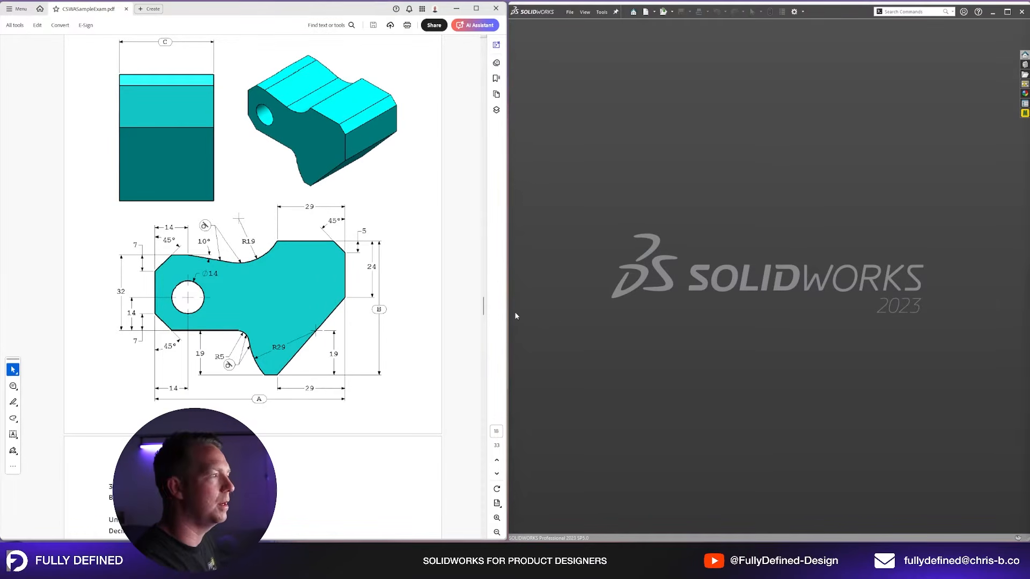
Step: Read the question 3 tool block requirements: unit system, material, density, values A, B and C, and the mass answer options
scroll(351, 380, down, 3)
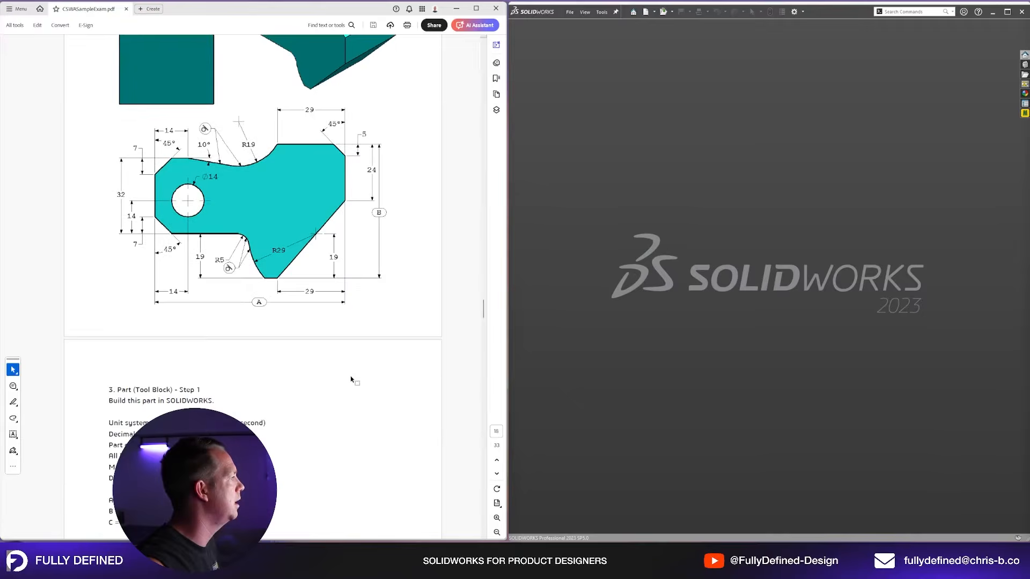
scroll(351, 379, down, 5)
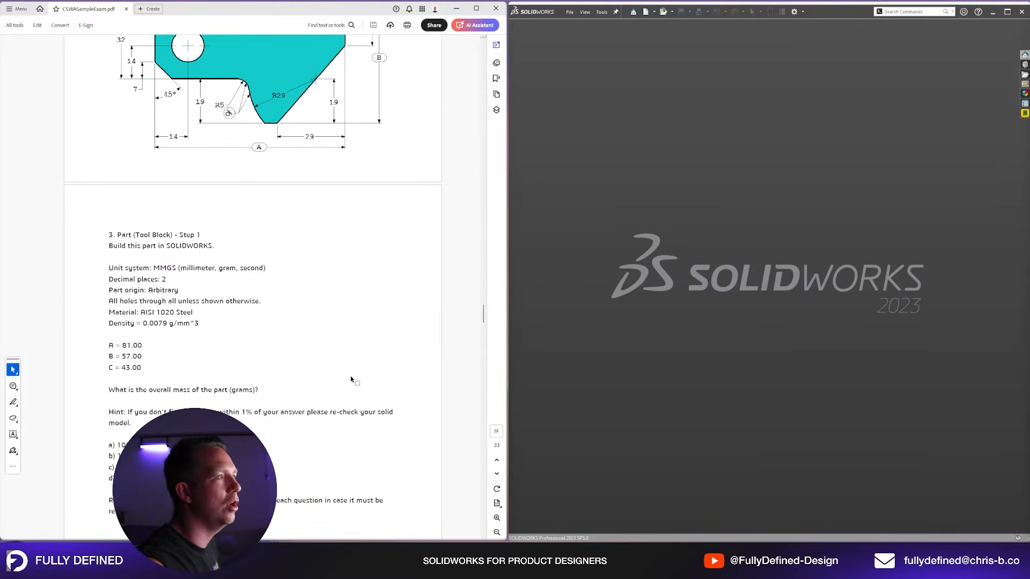
scroll(352, 380, down, 1)
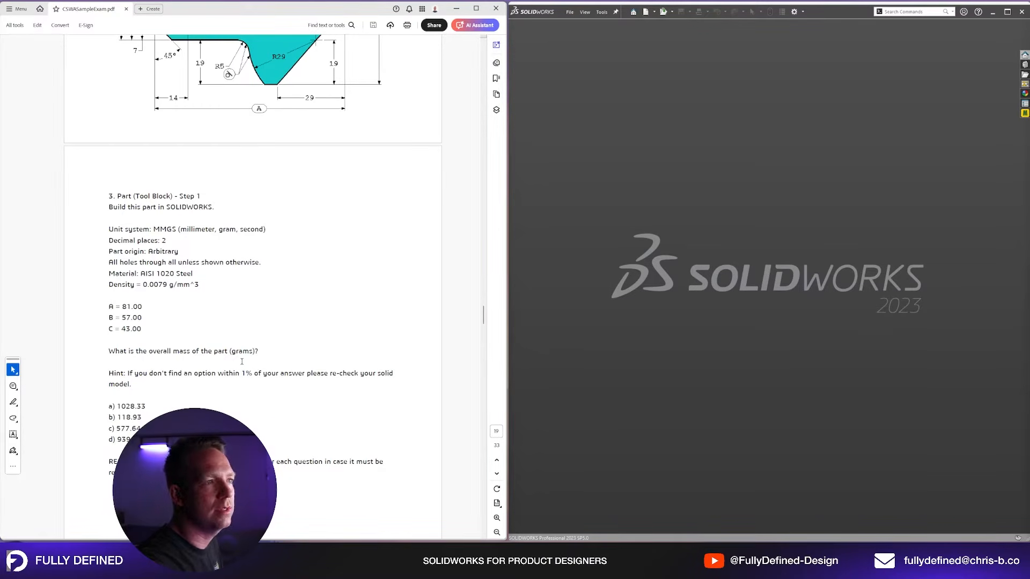
scroll(241, 362, down, 3)
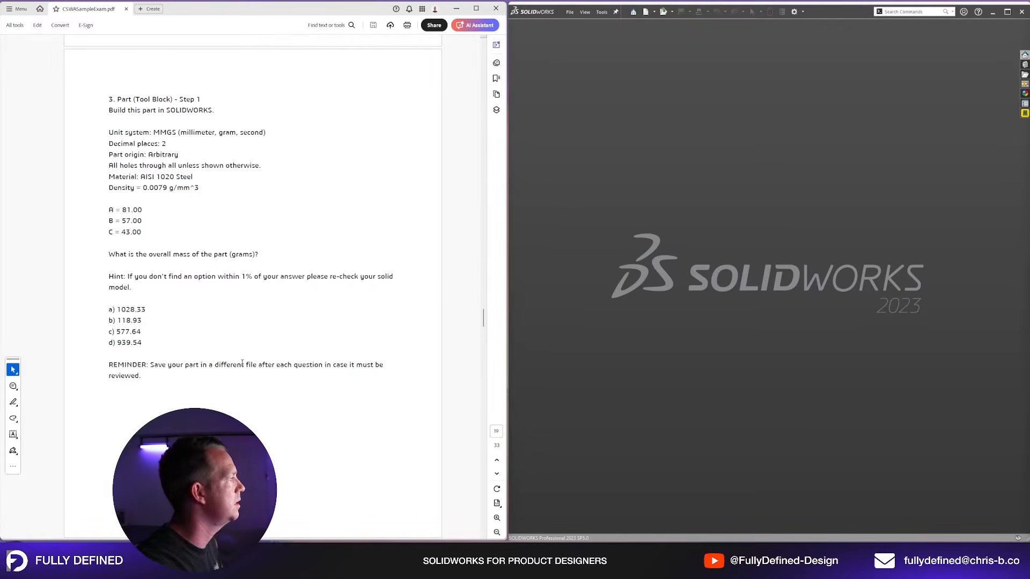
scroll(242, 363, down, 1)
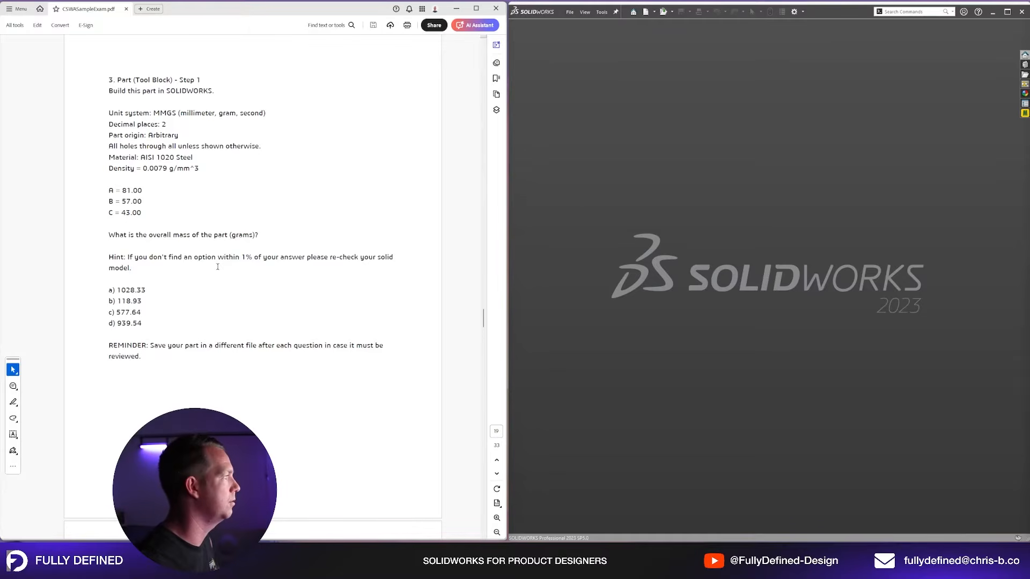
Step: Return to the tool block drawing and enlarge it, framing the fully dimensioned side profile
scroll(147, 305, up, 8)
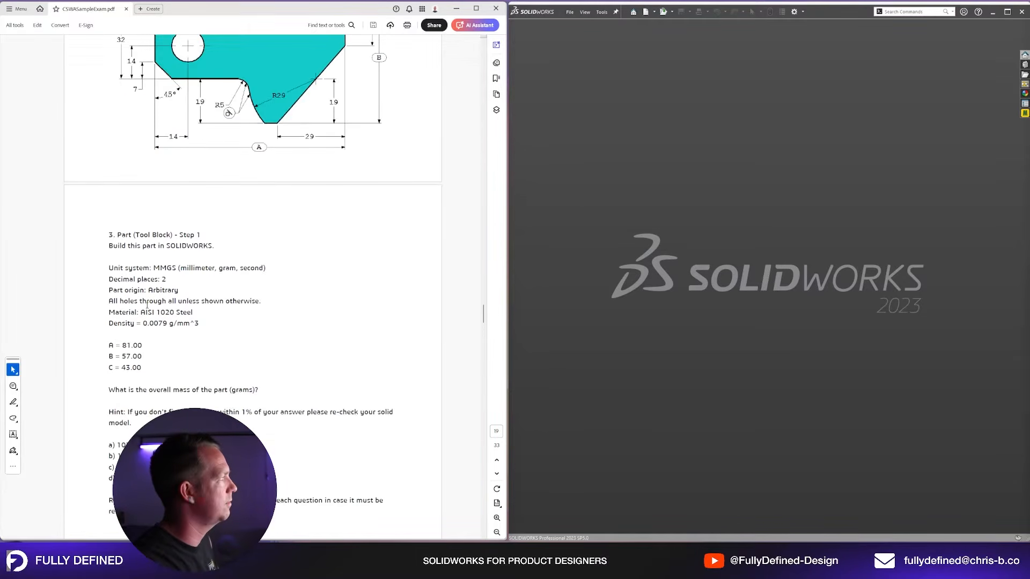
scroll(239, 379, down, 3)
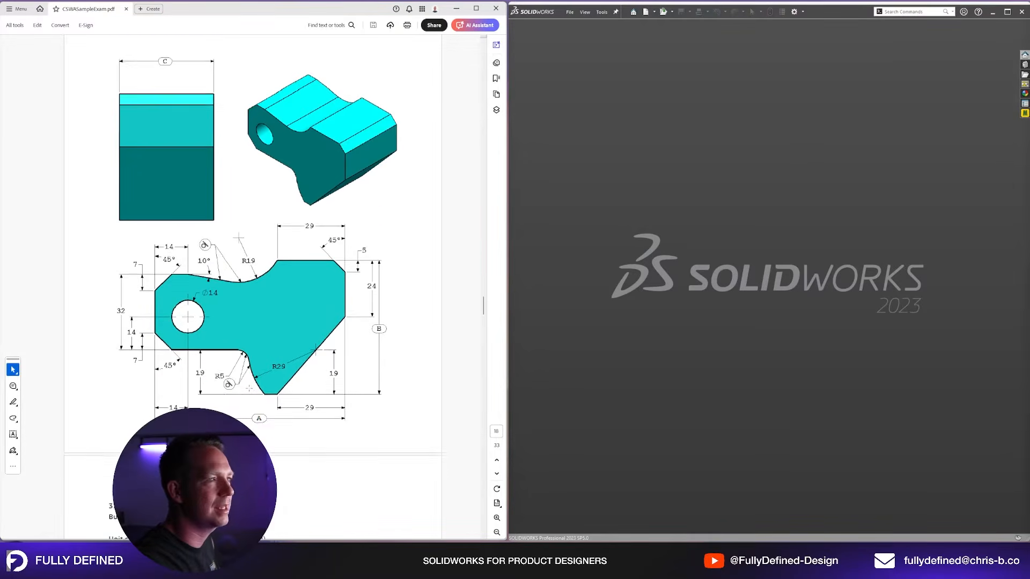
click(497, 518)
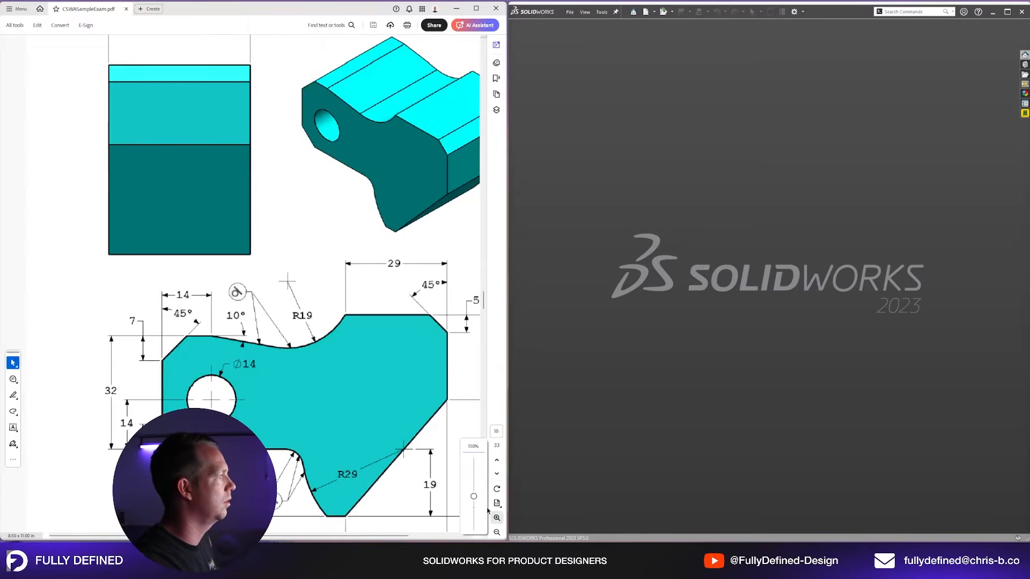
scroll(371, 324, down, 4)
scroll(371, 323, right, 2)
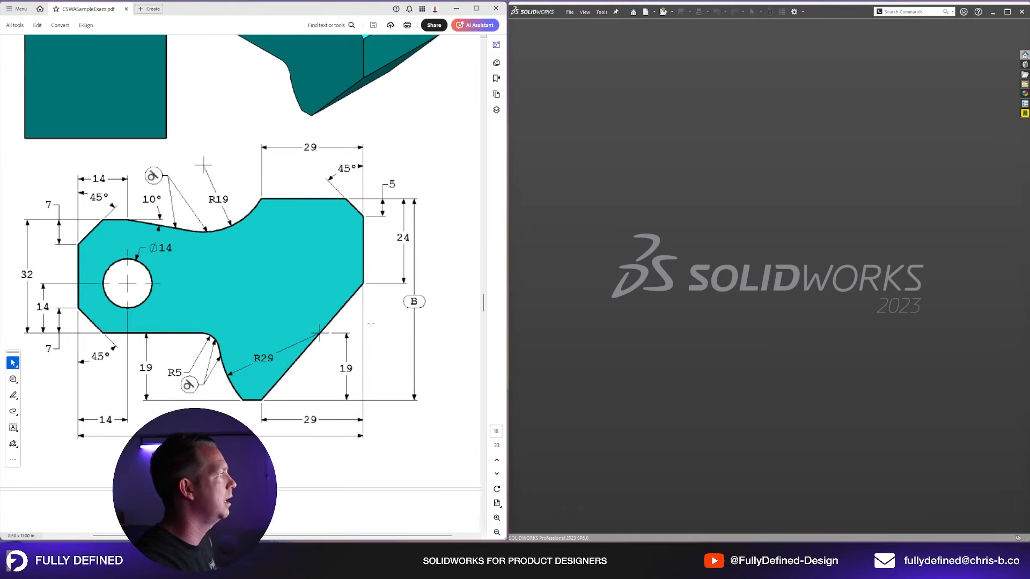
scroll(370, 323, left, 1)
scroll(371, 323, down, 3)
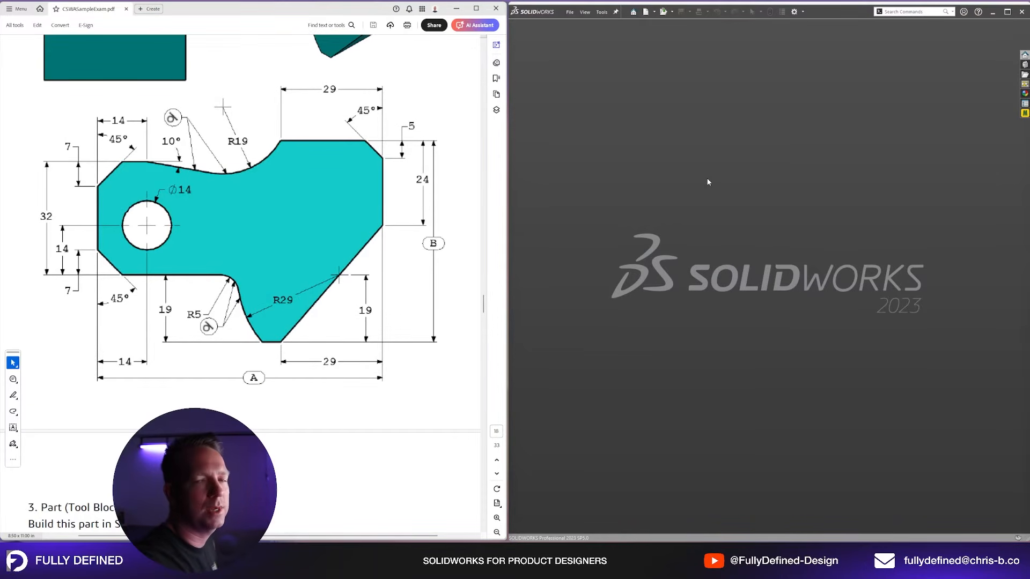
Step: Create a new part document from a part template
click(645, 11)
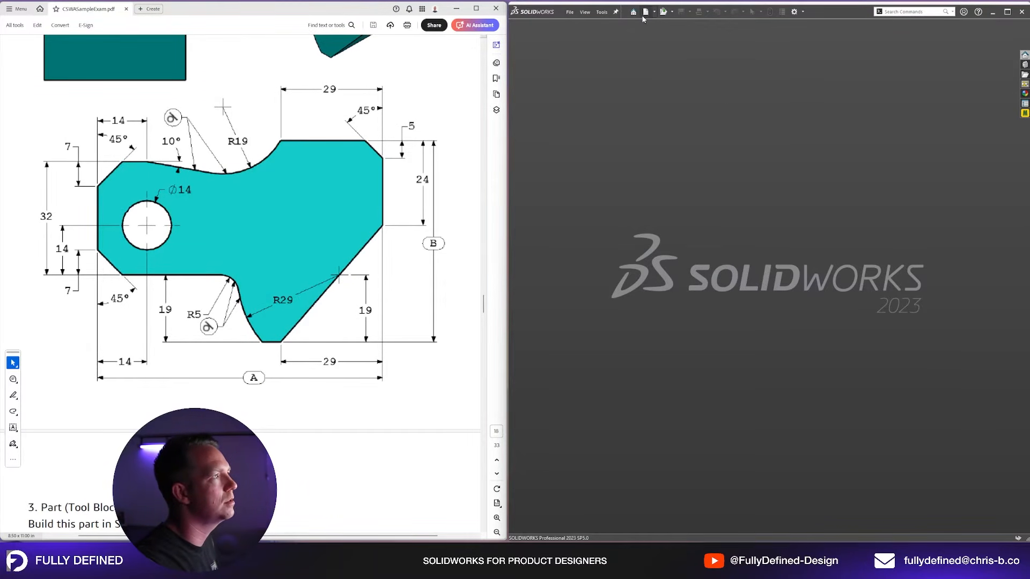
drag(626, 132, 869, 158)
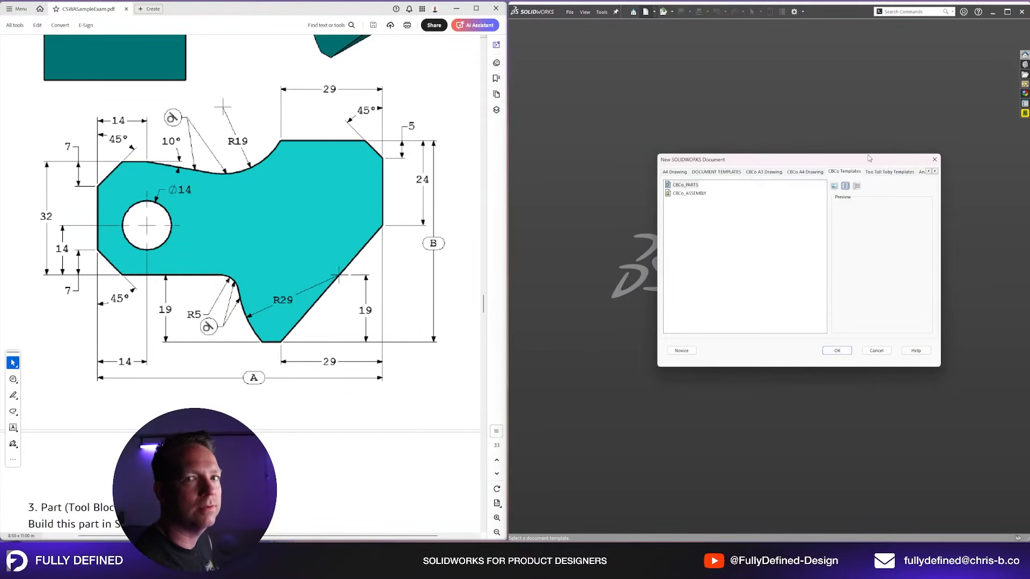
drag(869, 159, 858, 157)
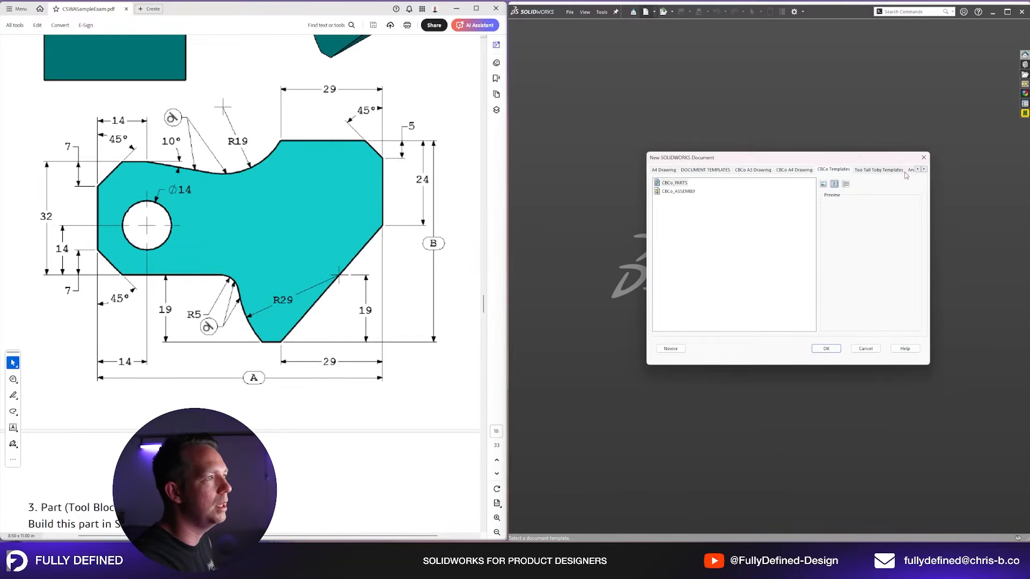
click(924, 170)
click(918, 170)
click(828, 348)
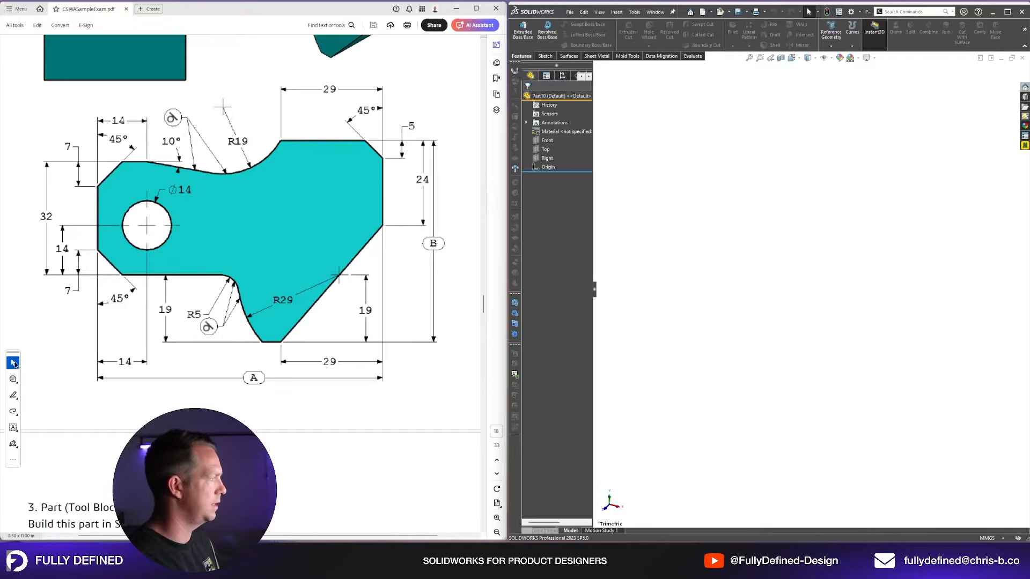
Step: Check the new part's unit system against question 3's MMGS requirement and orient the model to the Front view
scroll(87, 346, down, 4)
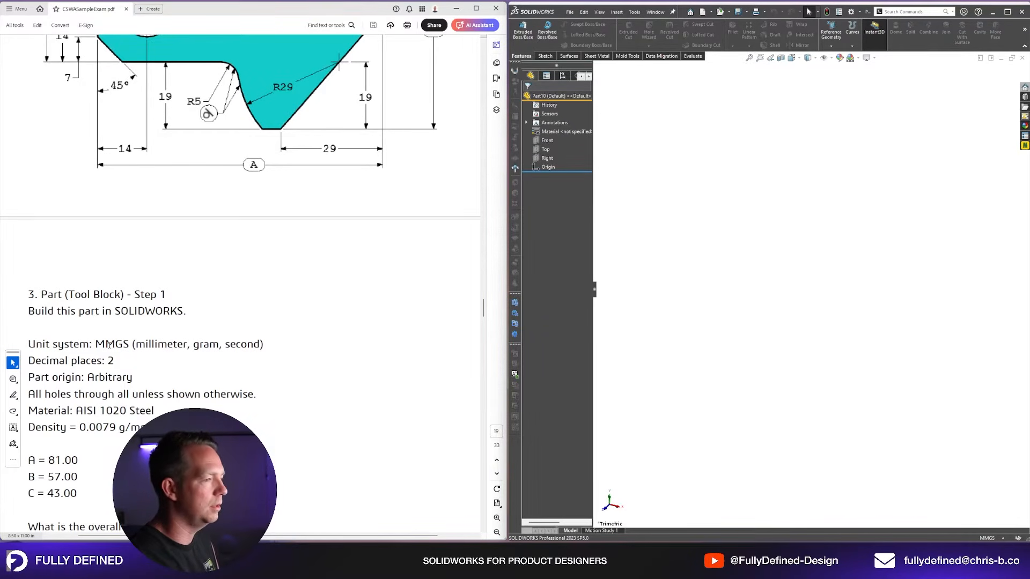
click(1004, 538)
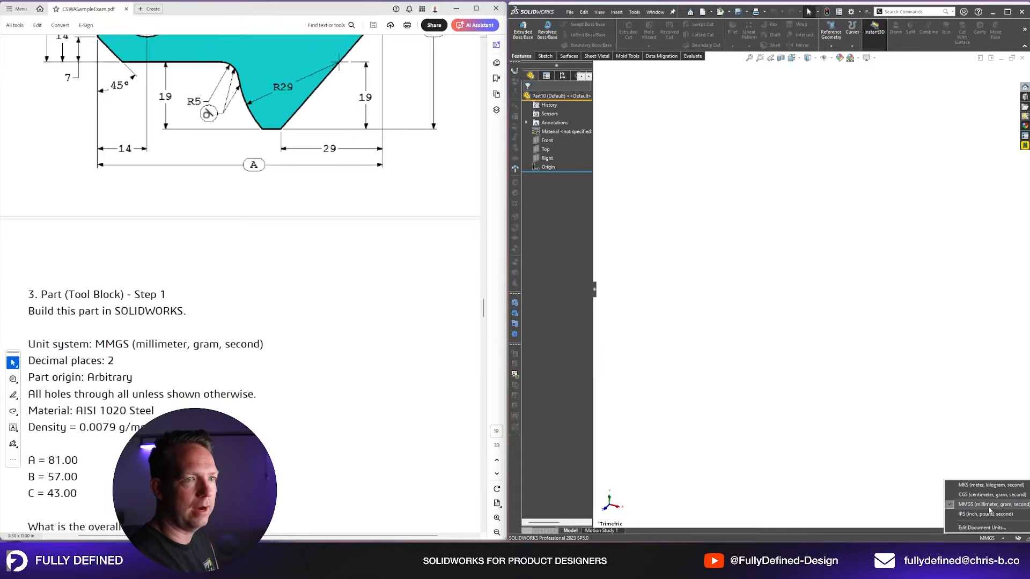
click(991, 538)
click(861, 357)
key(ctrl+1)
Step: Examine the Part 2 tool block views, from the width C and isometric views to the fully dimensioned side profile
scroll(130, 344, up, 10)
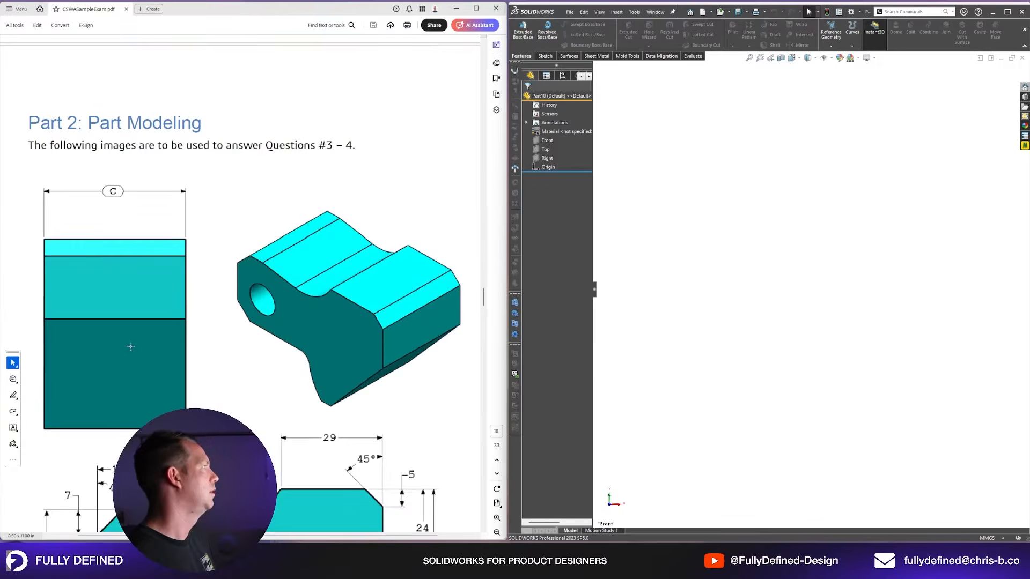
scroll(130, 349, down, 1)
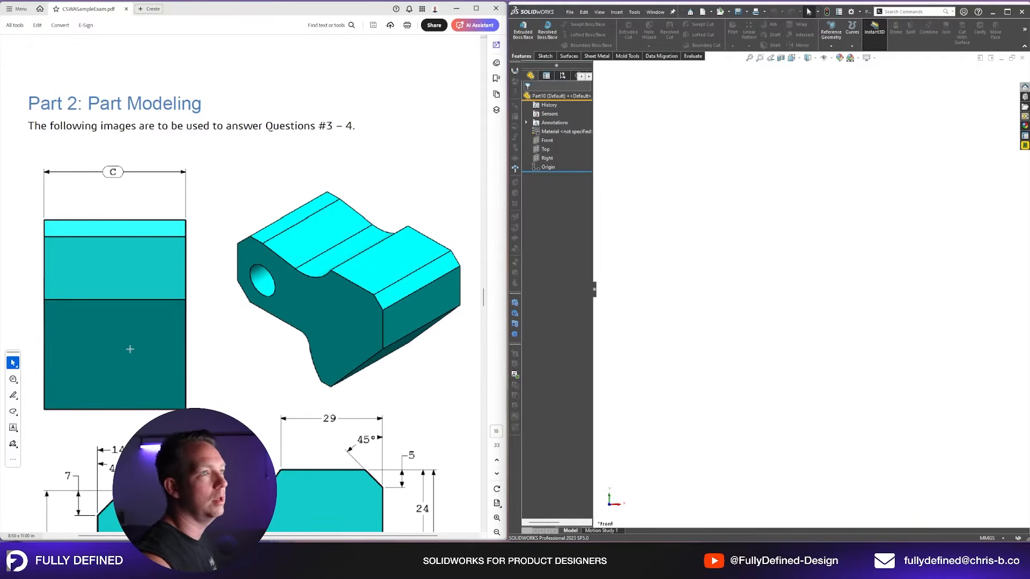
scroll(130, 349, right, 1)
scroll(133, 347, left, 2)
scroll(133, 347, down, 1)
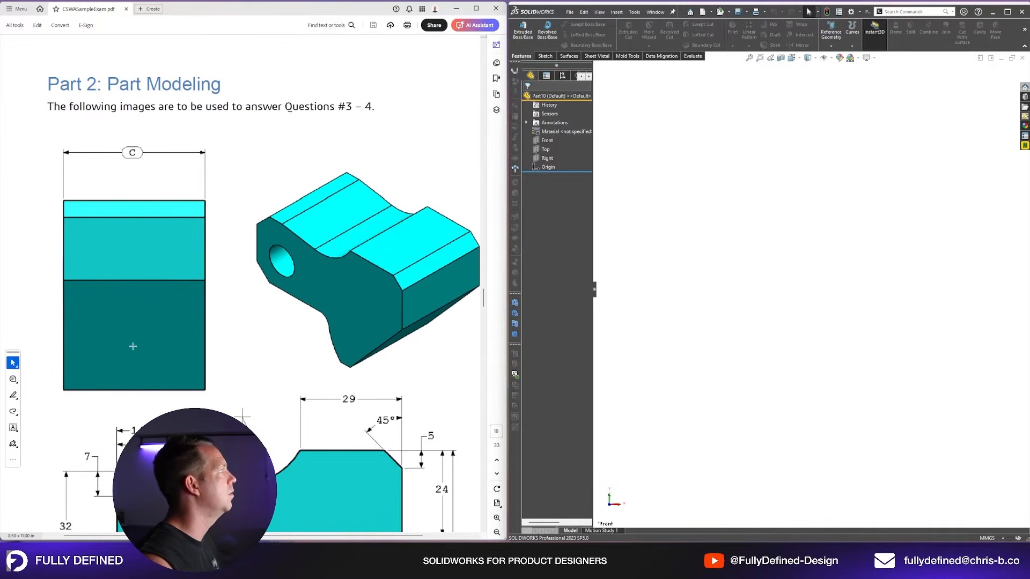
scroll(133, 347, right, 1)
scroll(134, 348, down, 5)
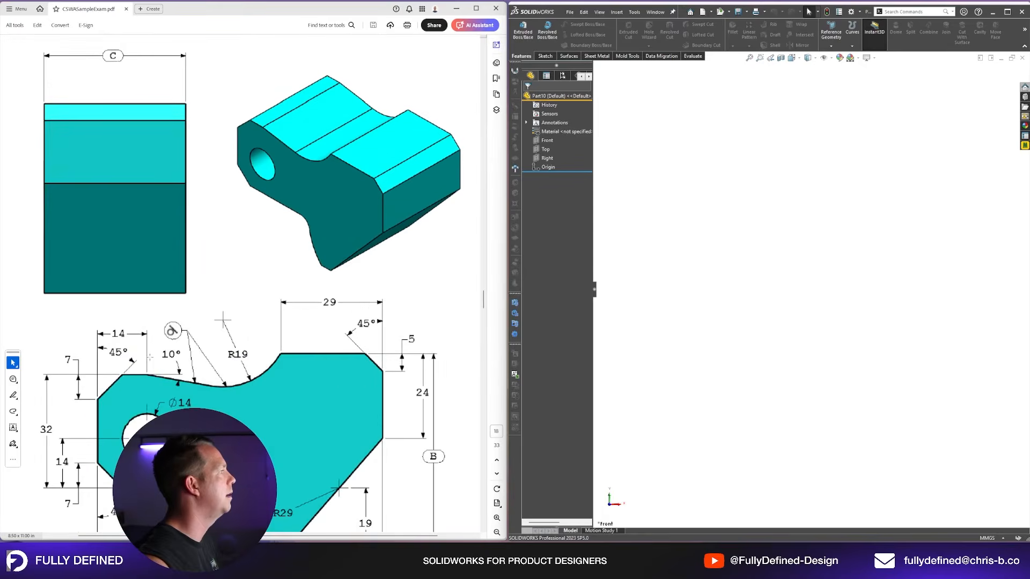
scroll(149, 356, down, 3)
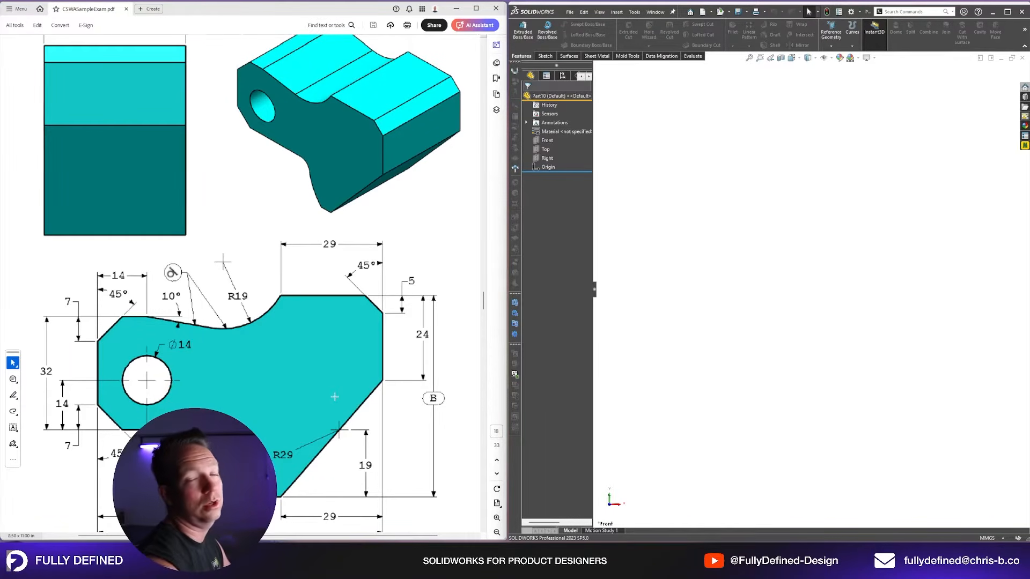
scroll(334, 397, up, 3)
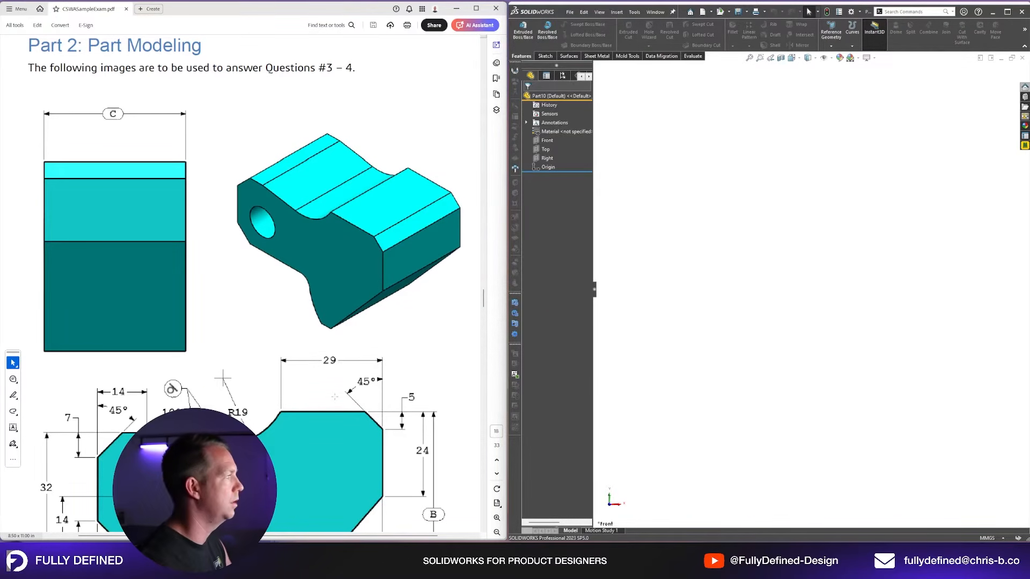
scroll(219, 231, down, 2)
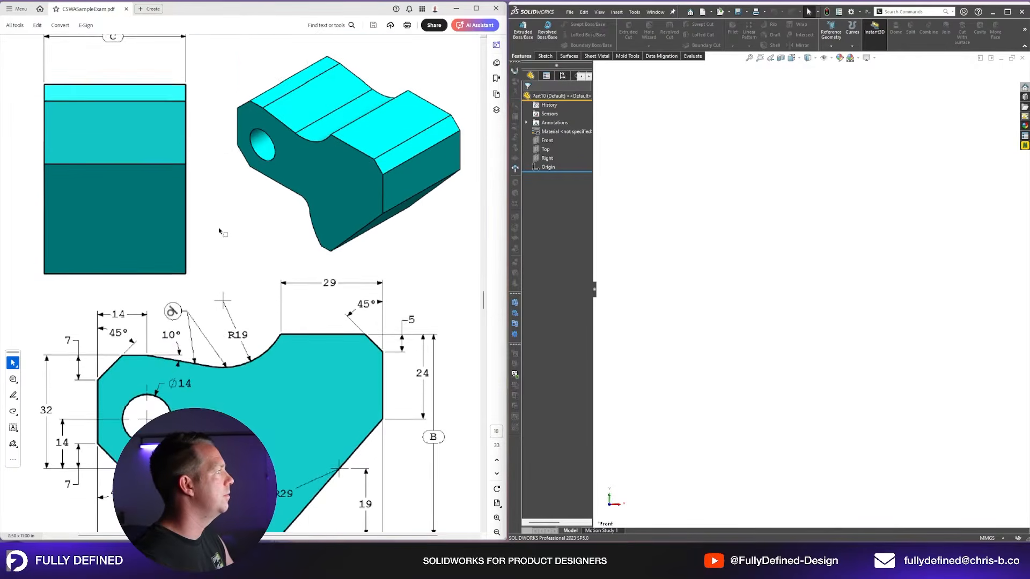
scroll(219, 231, down, 3)
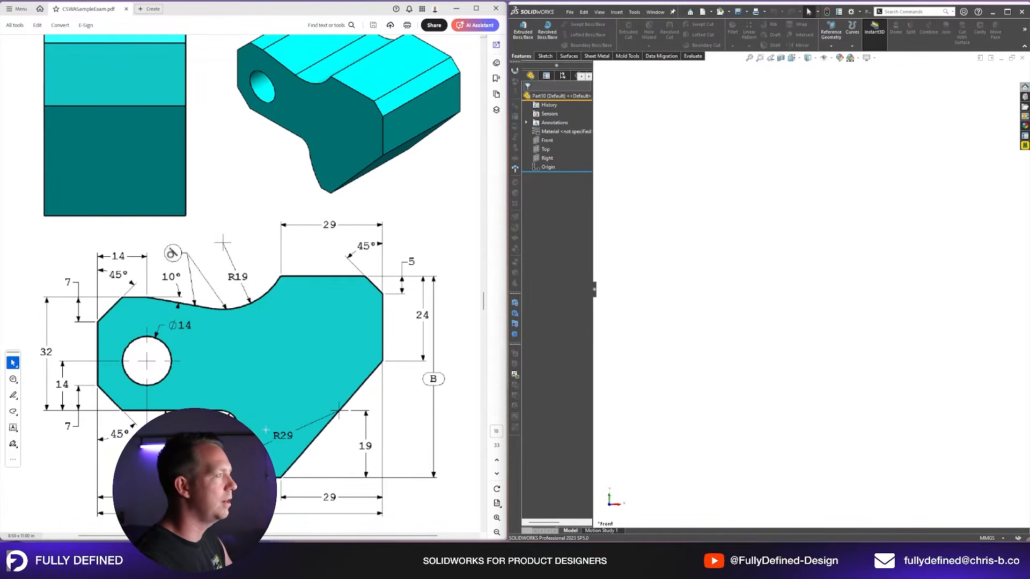
scroll(265, 431, down, 4)
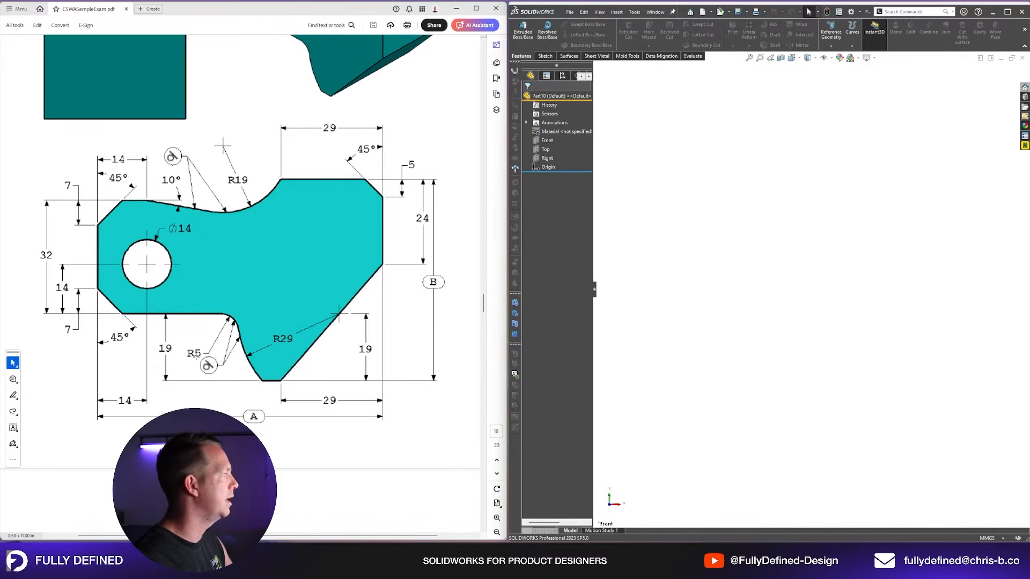
scroll(195, 356, down, 2)
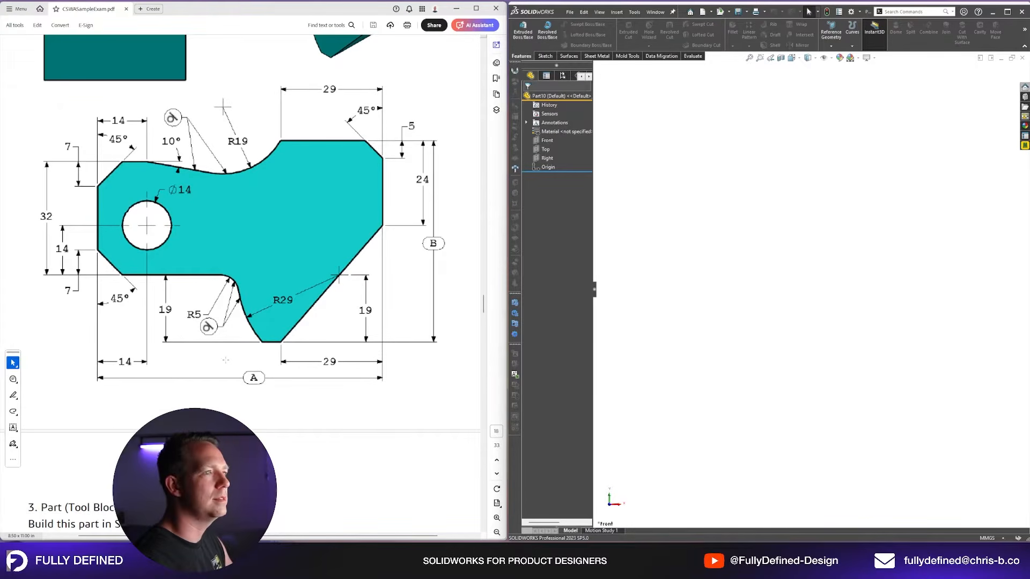
Step: Match question 3's A, B and C values to the labelled dimensions on the tool block drawing
scroll(250, 260, up, 10)
scroll(250, 259, down, 8)
scroll(250, 259, down, 10)
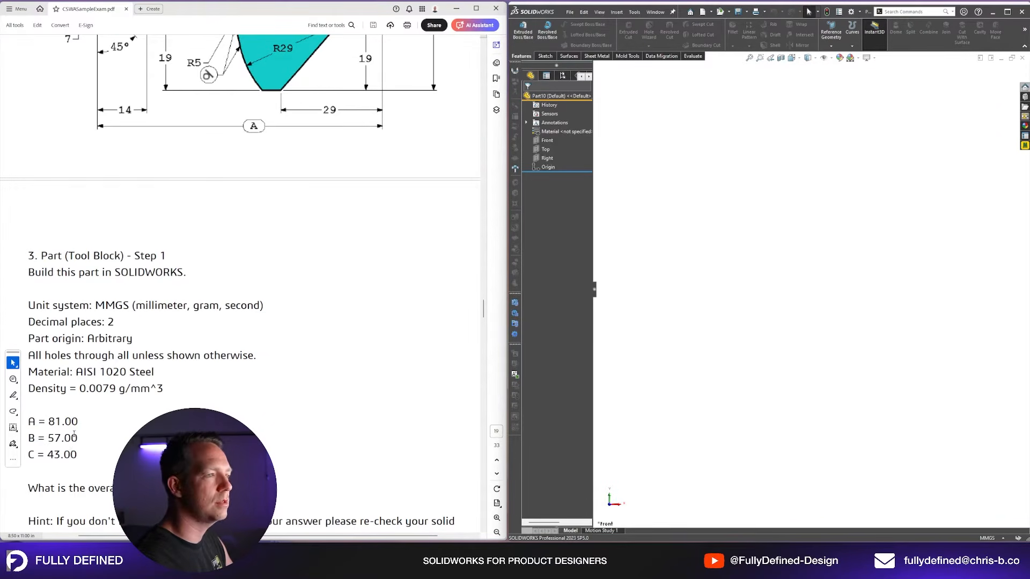
scroll(79, 407, up, 1)
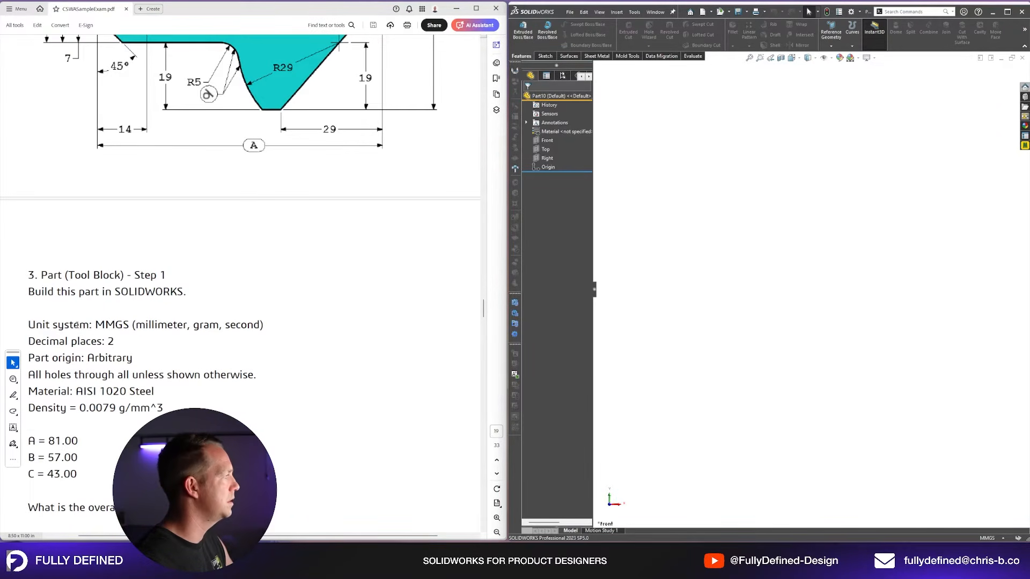
scroll(77, 324, up, 11)
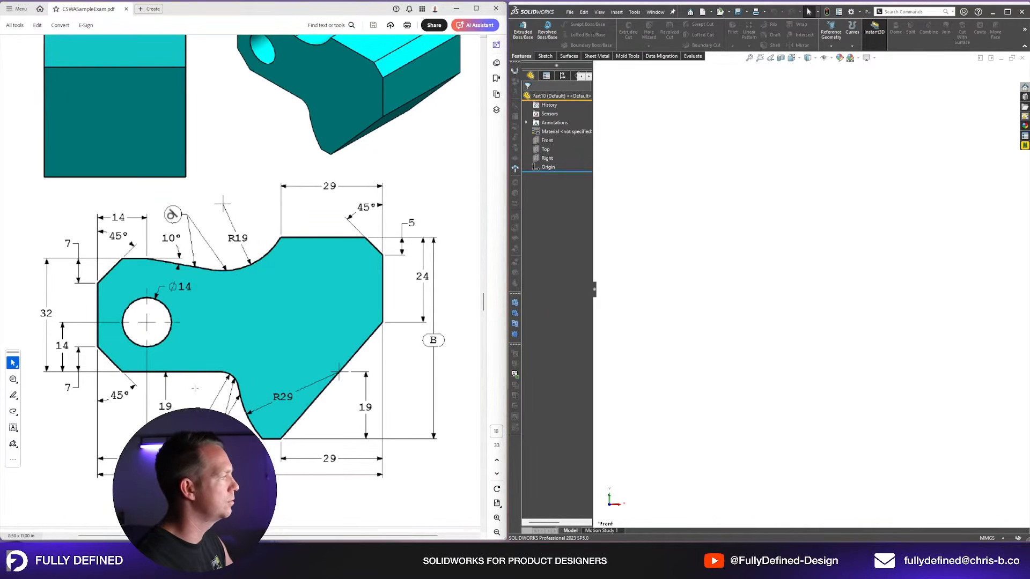
Step: Compare the A, B and C values of questions 3 and 4, preview the following part drawing, and return to the side profile
scroll(195, 387, down, 15)
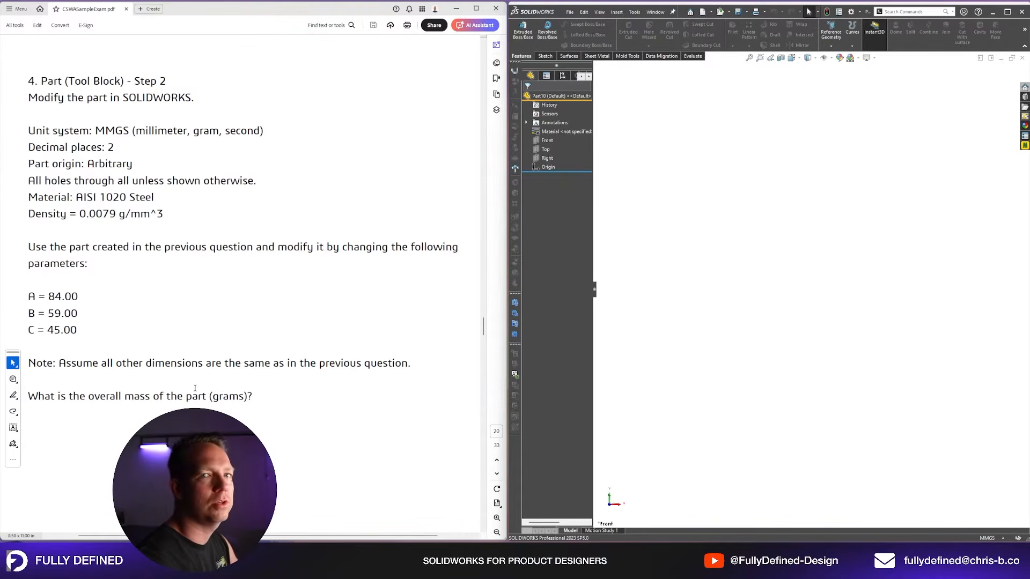
scroll(194, 388, up, 15)
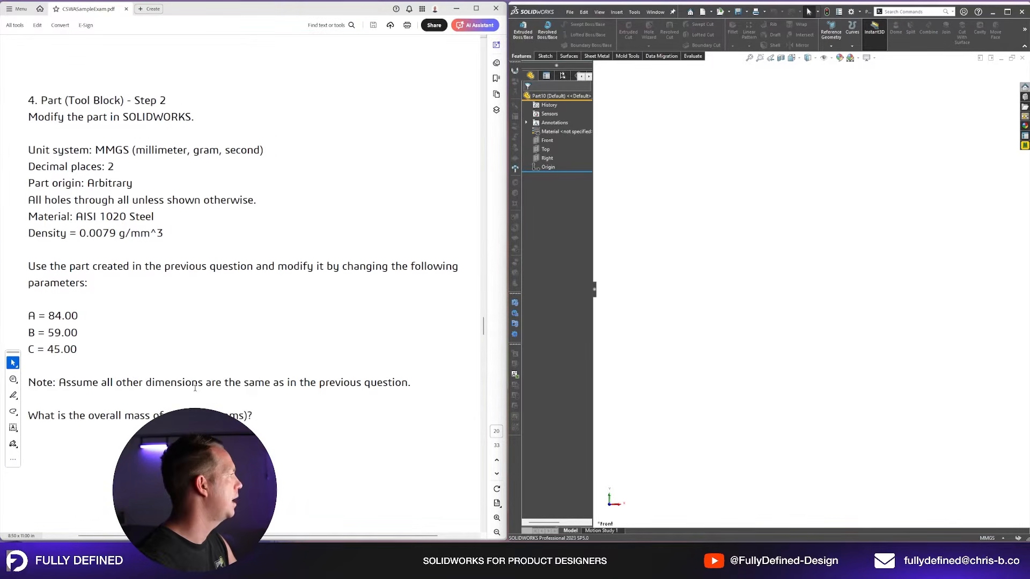
scroll(194, 391, up, 5)
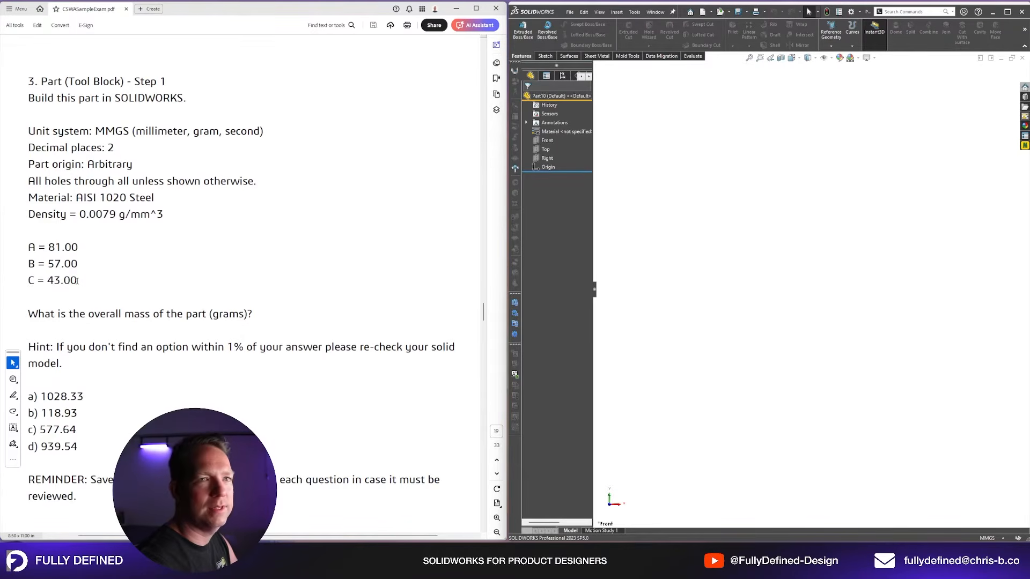
scroll(142, 305, down, 10)
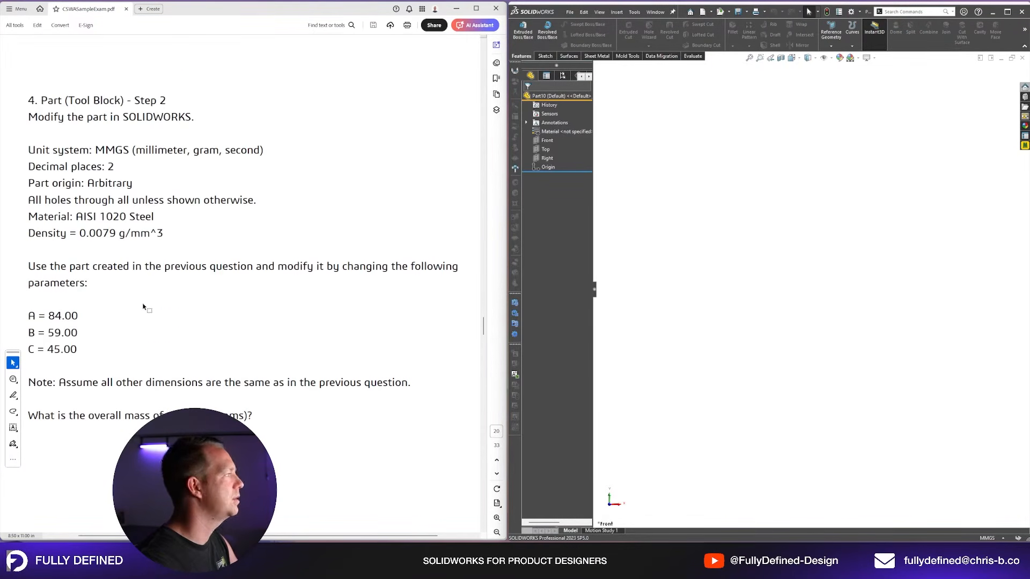
scroll(140, 320, down, 15)
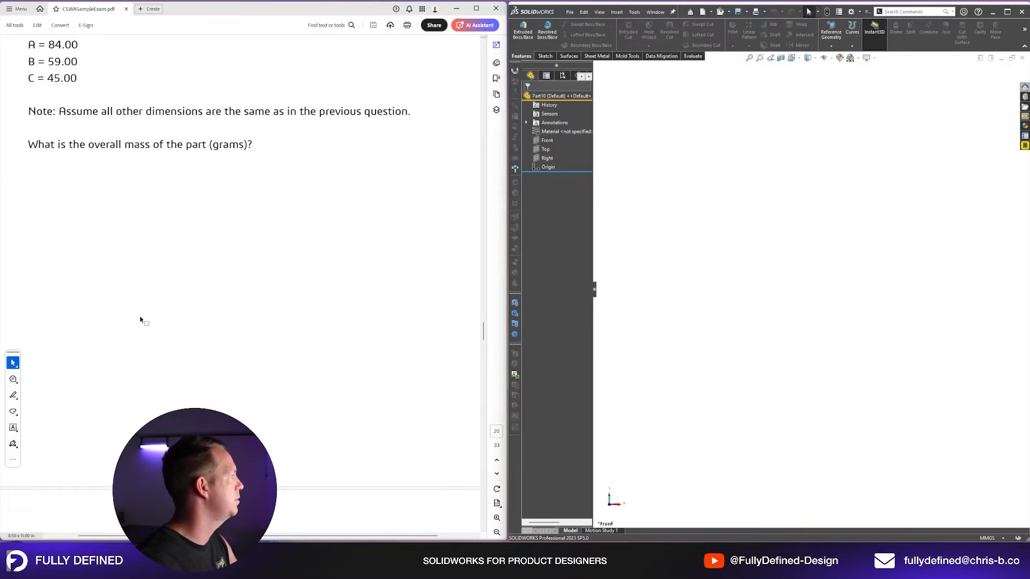
scroll(140, 321, down, 15)
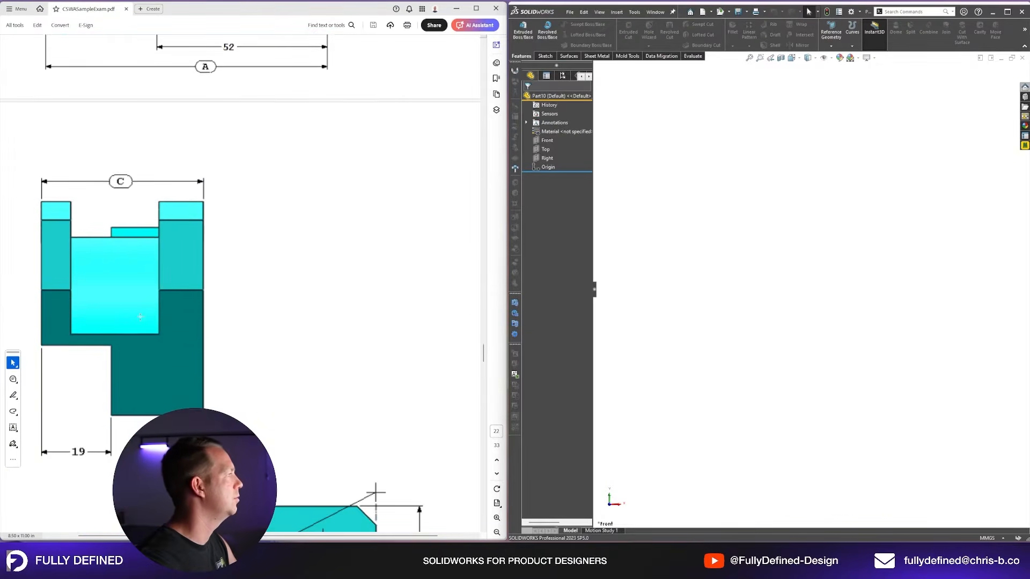
scroll(139, 317, down, 3)
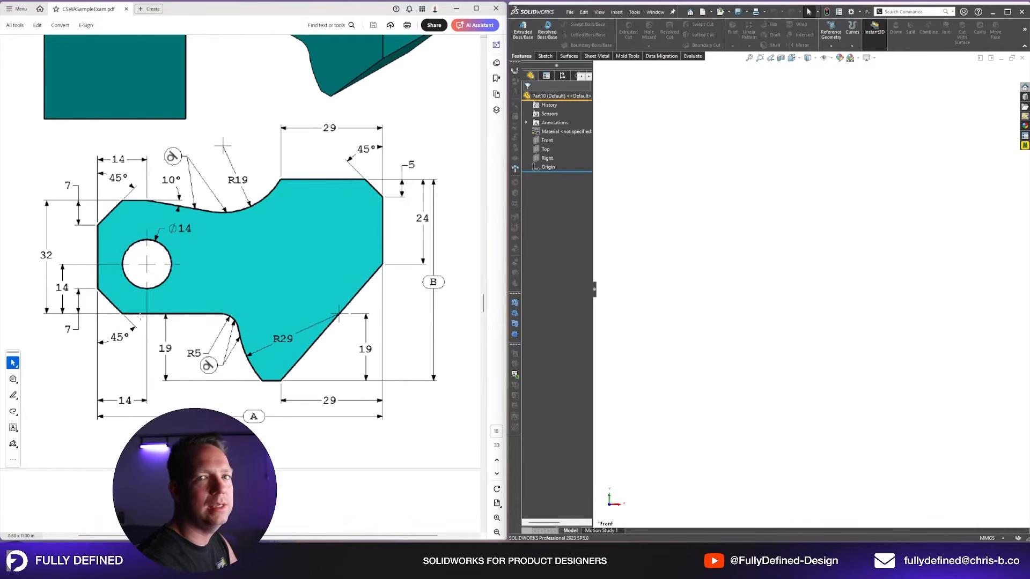
scroll(140, 316, down, 2)
scroll(140, 317, up, 3)
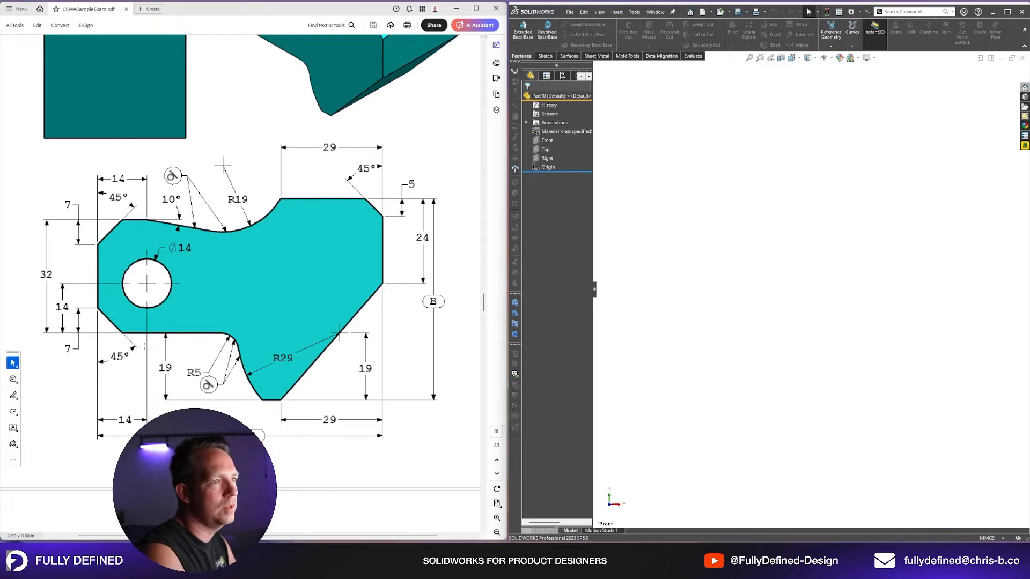
scroll(166, 341, down, 2)
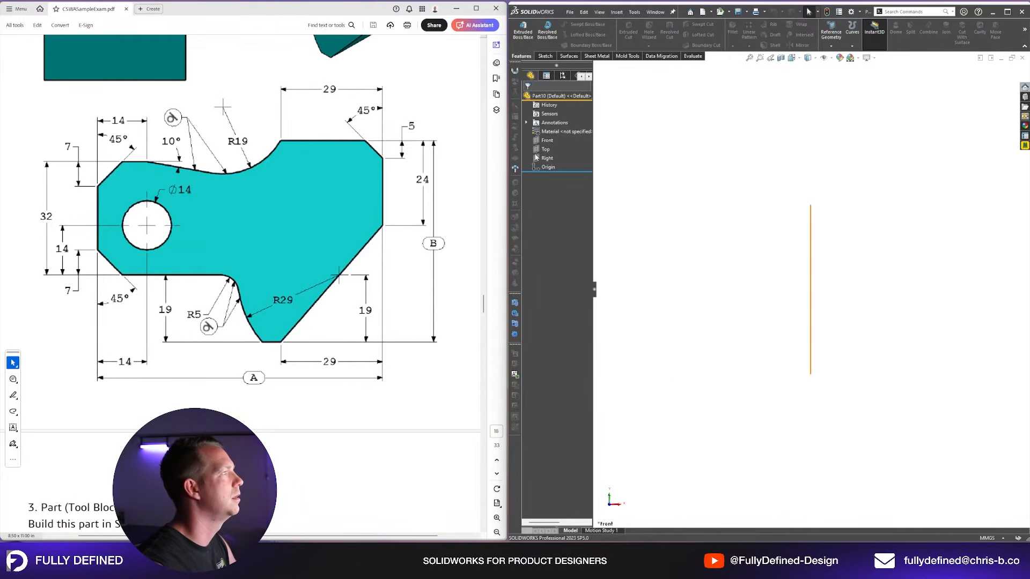
Step: Open the part's equations manager and add a global variable A with the value 81
right_click(551, 97)
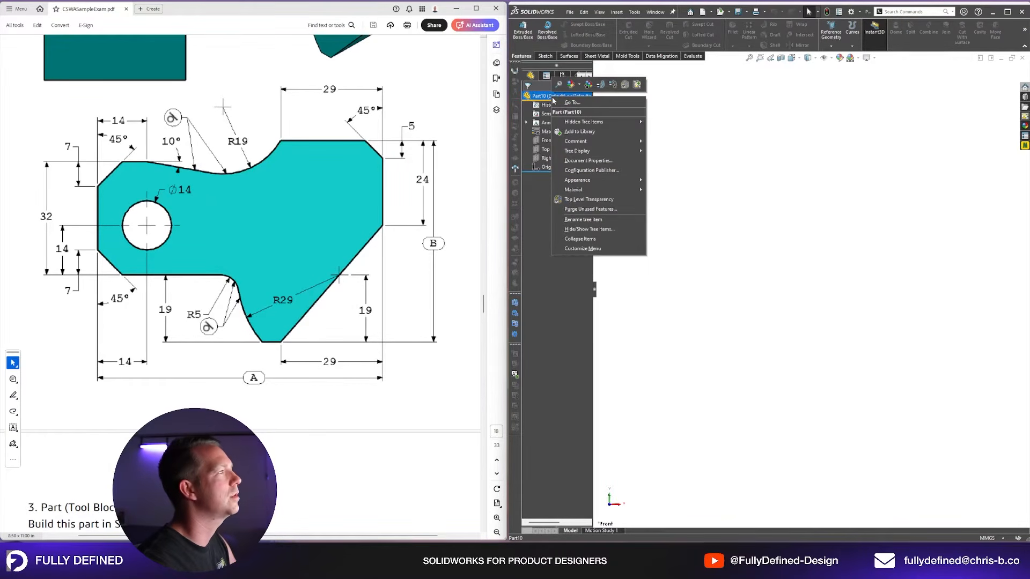
mouse_move(602, 154)
mouse_move(613, 123)
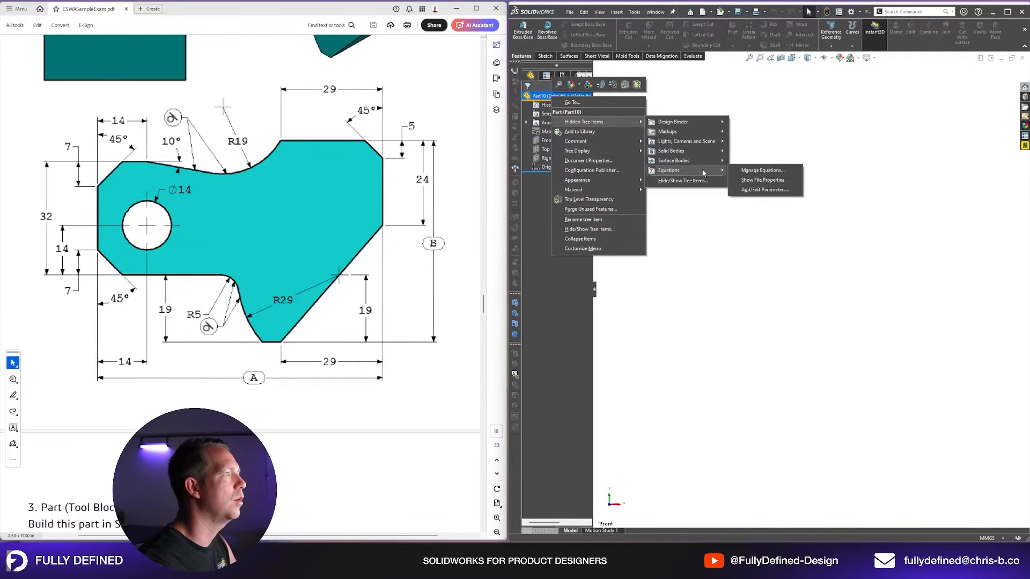
mouse_move(706, 172)
click(762, 172)
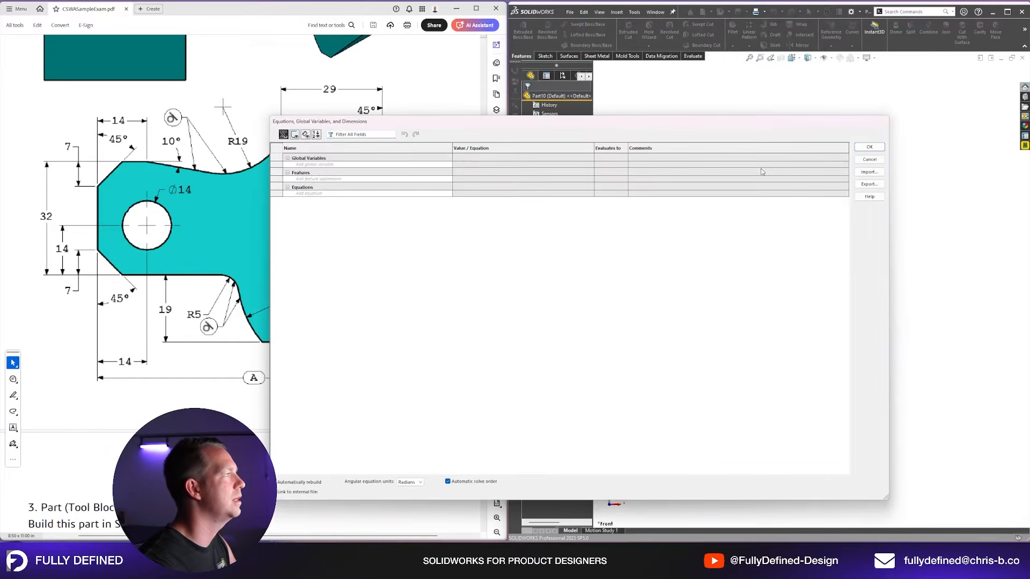
click(347, 165)
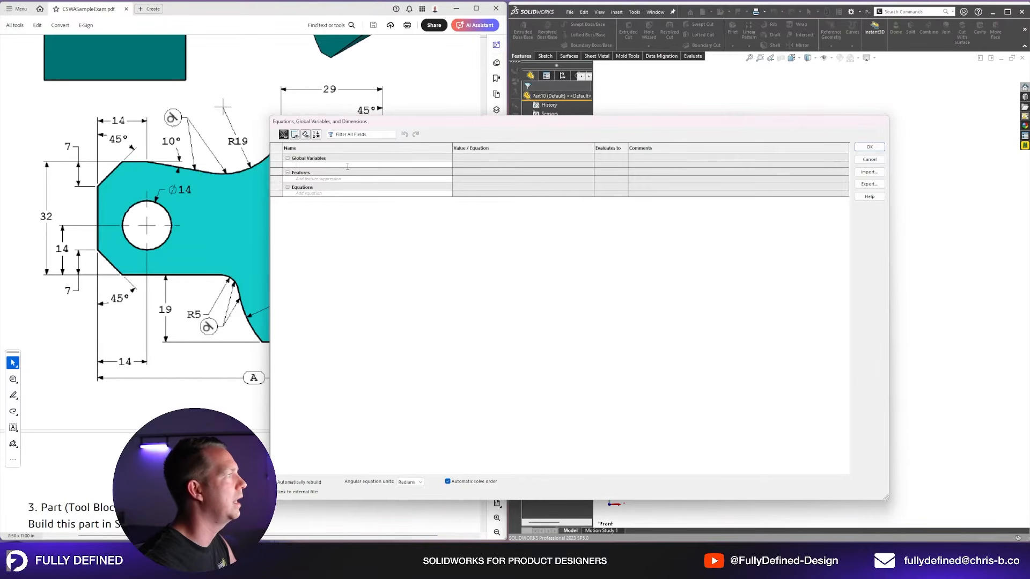
text(A)
click(469, 166)
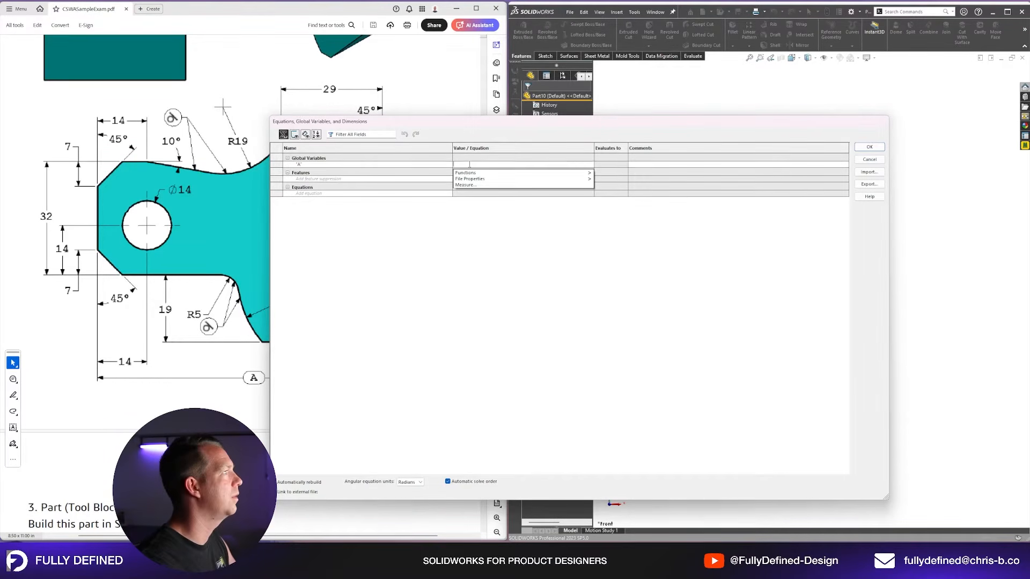
mouse_move(488, 179)
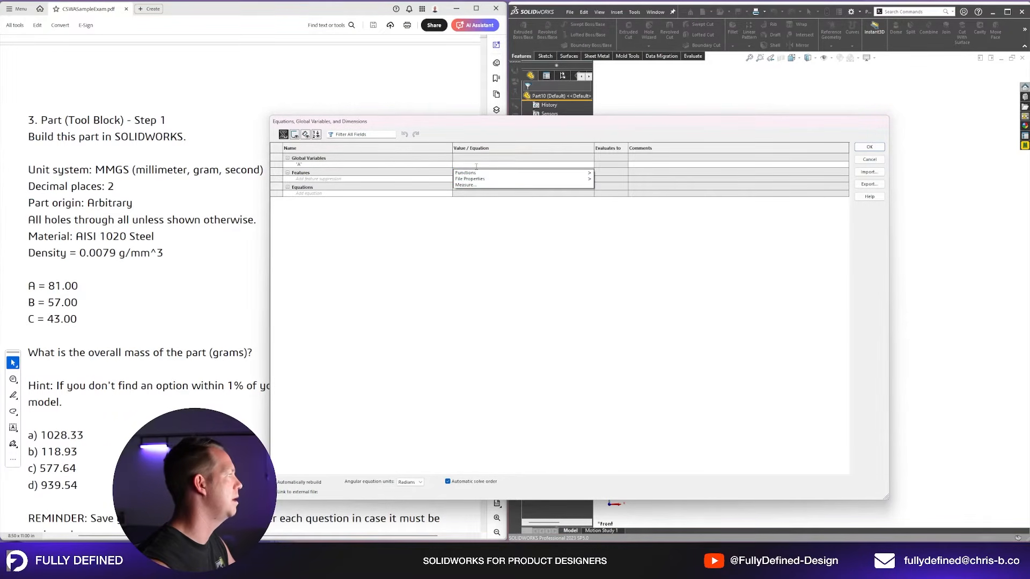
text(81)
key(Return)
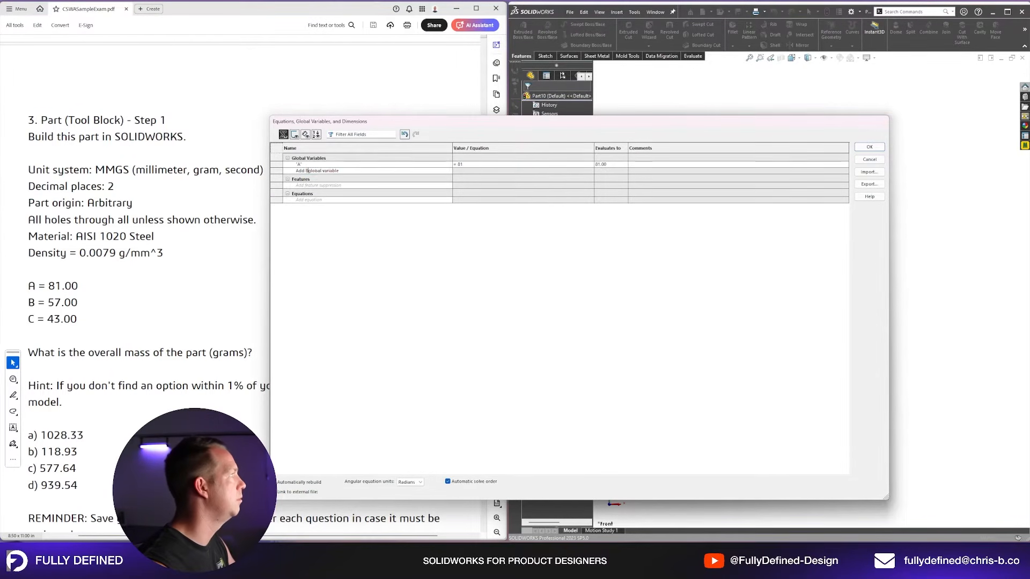
Step: Add global variables B with the value 57 and C with the value 43, and list the variables in the feature tree
click(463, 171)
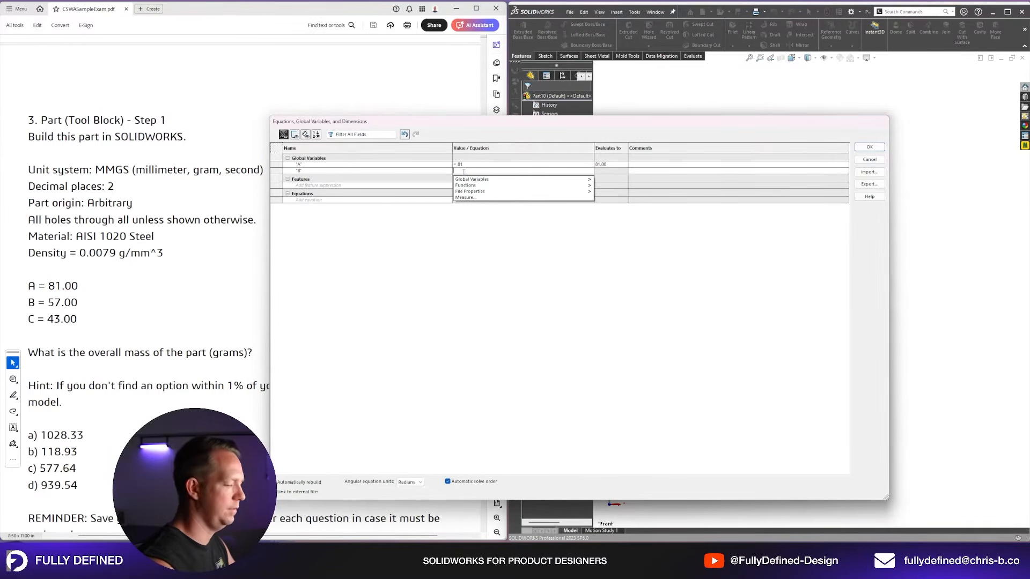
text(57)
key(Return)
text(C)
click(480, 177)
text(43)
click(585, 281)
click(880, 146)
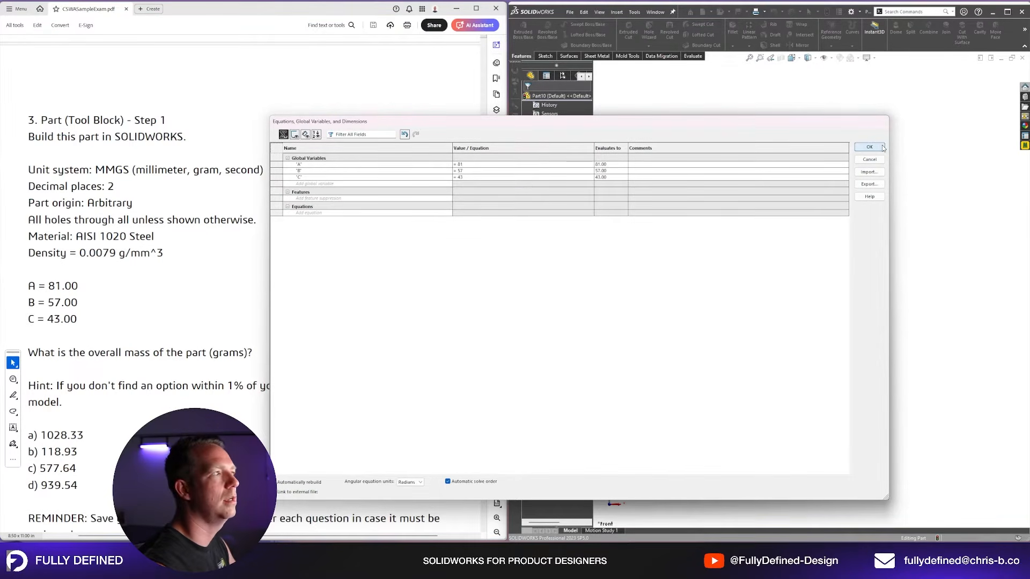
click(527, 131)
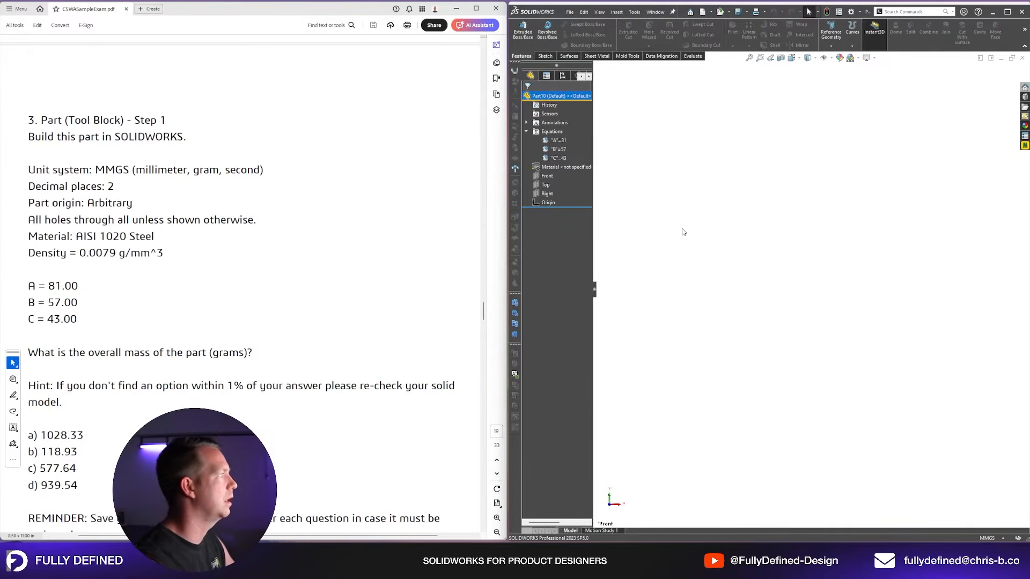
Step: Refer to the side profile drawing and sketch a 14 mm diameter circle centred on the origin on the Front plane
scroll(285, 312, up, 6)
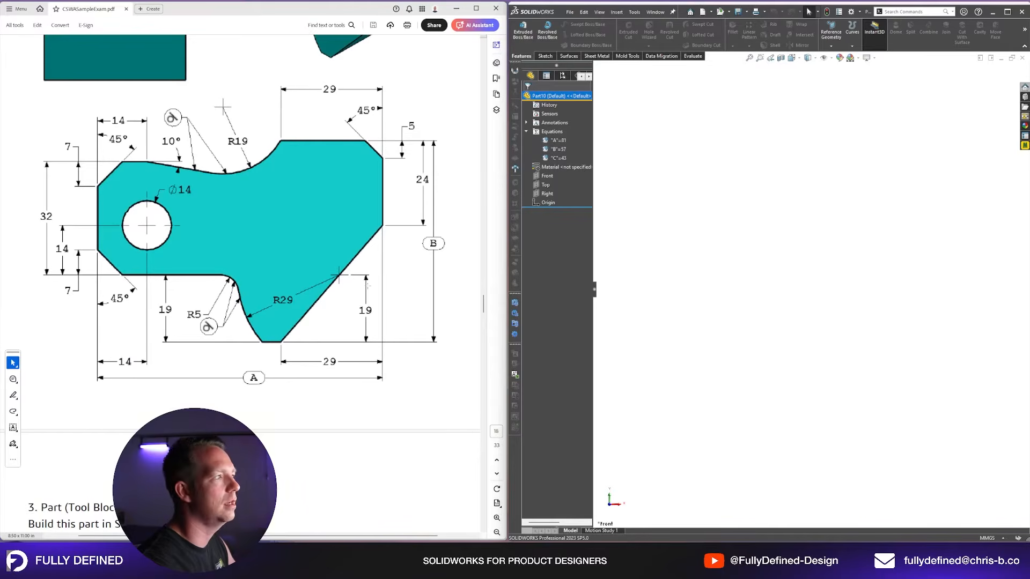
click(553, 177)
click(547, 165)
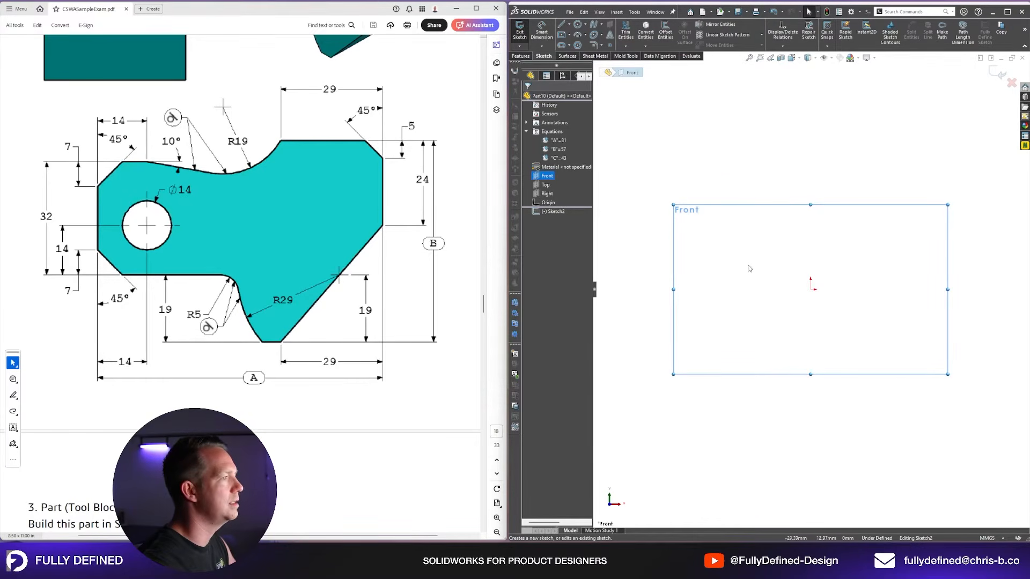
key(c)
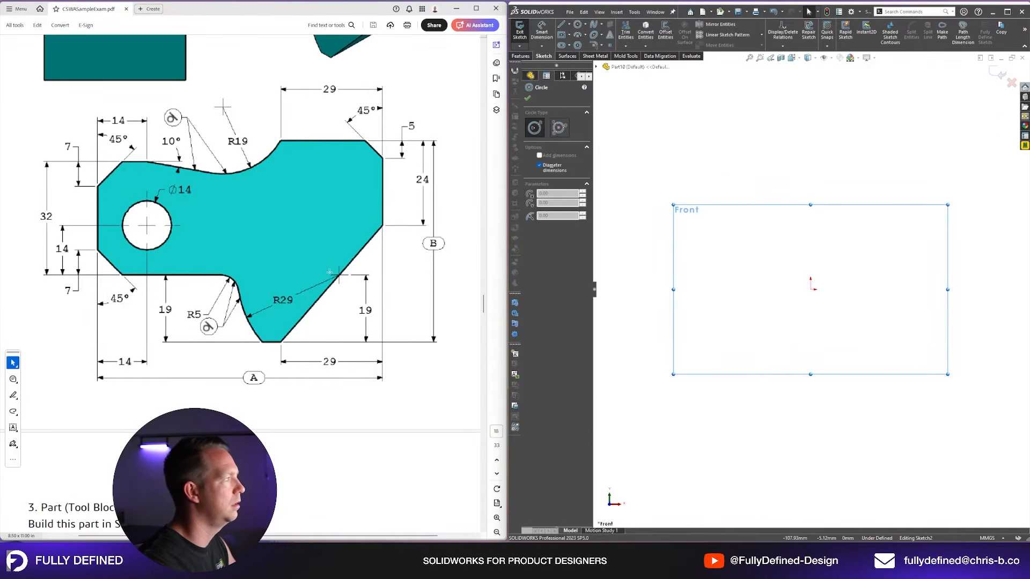
click(810, 289)
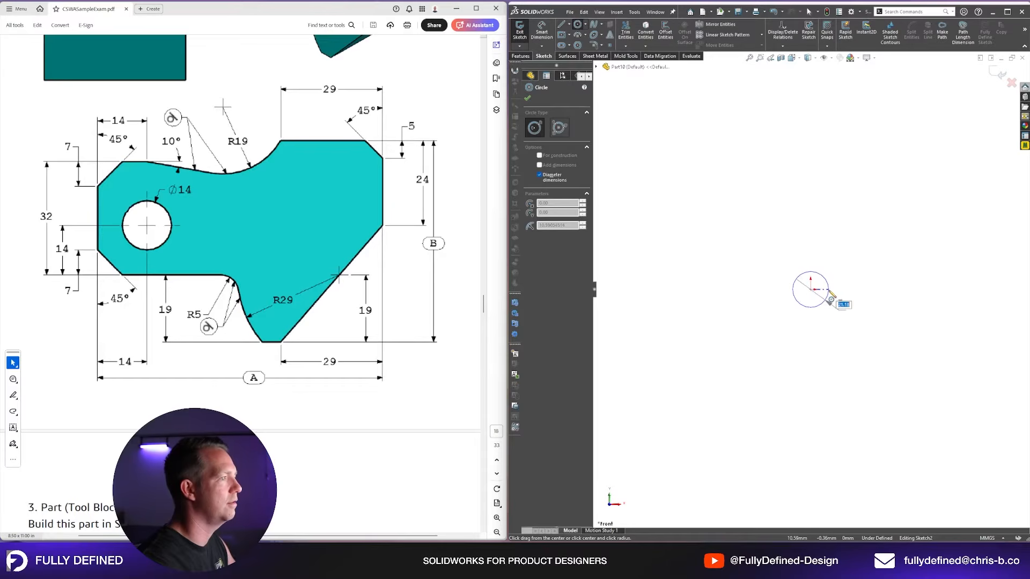
text(14)
key(Return)
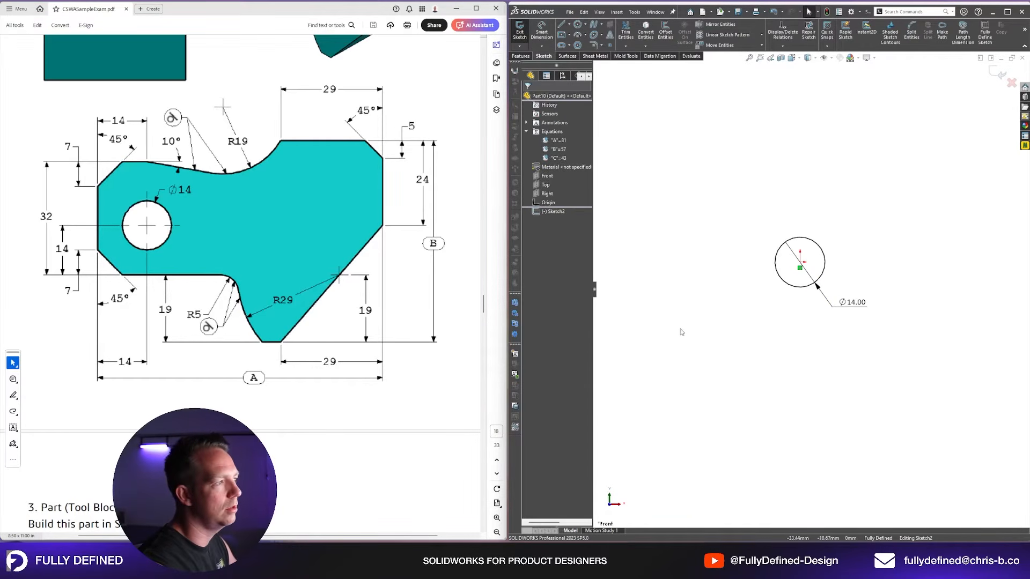
Step: Examine the sketch system option that enables on-screen numeric input on entity creation
click(717, 367)
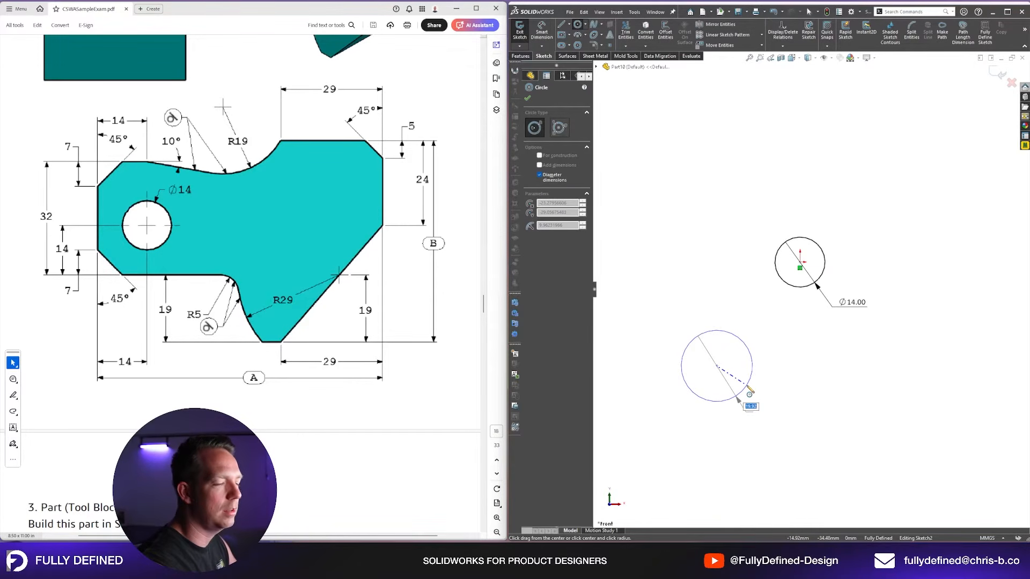
key(Escape)
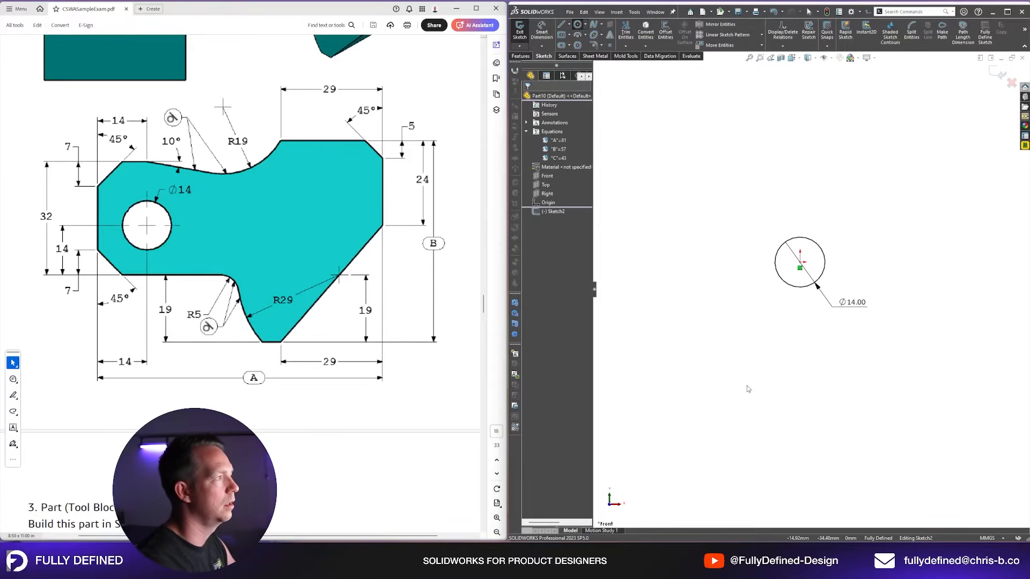
click(635, 12)
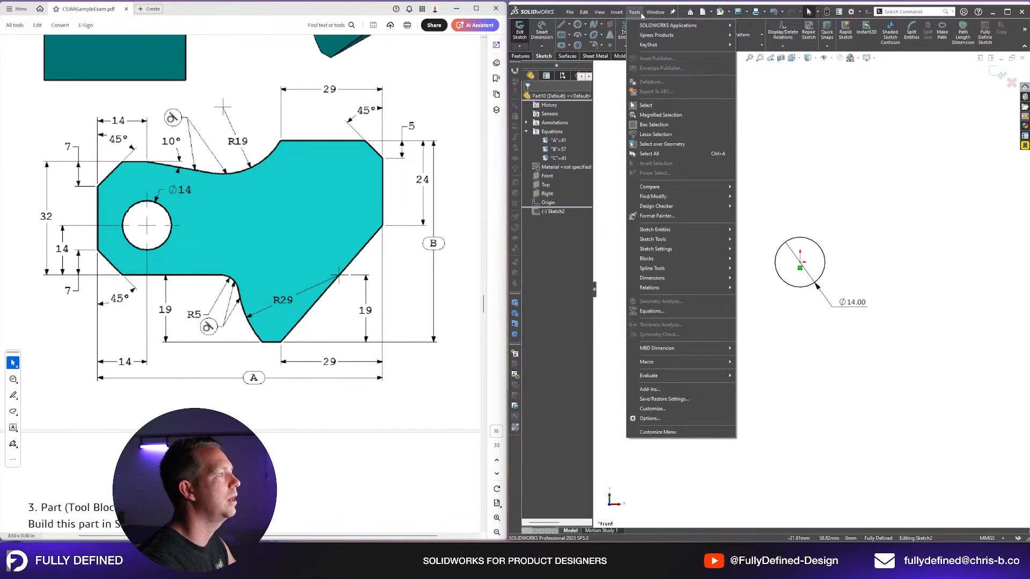
click(649, 419)
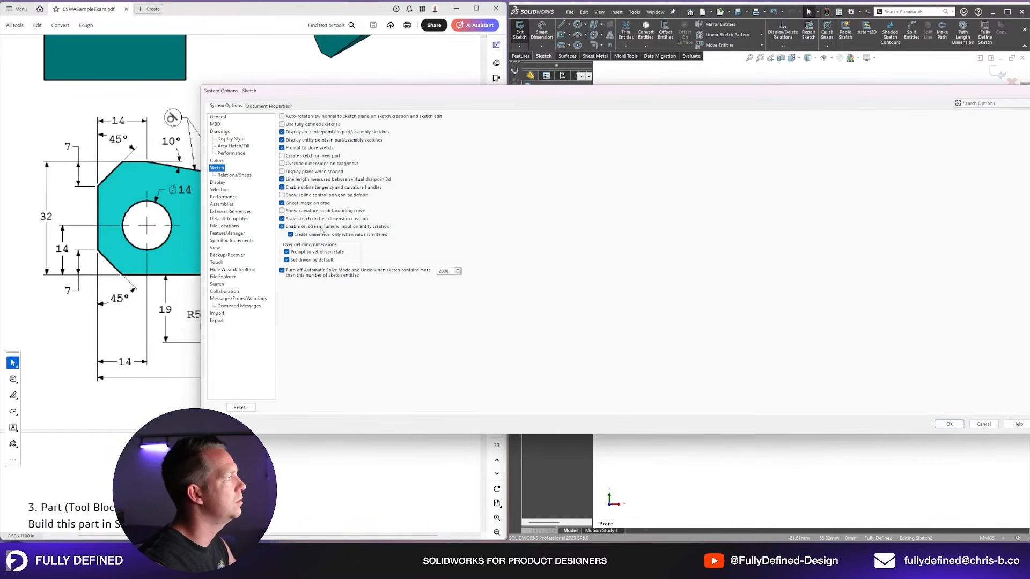
click(284, 227)
click(283, 227)
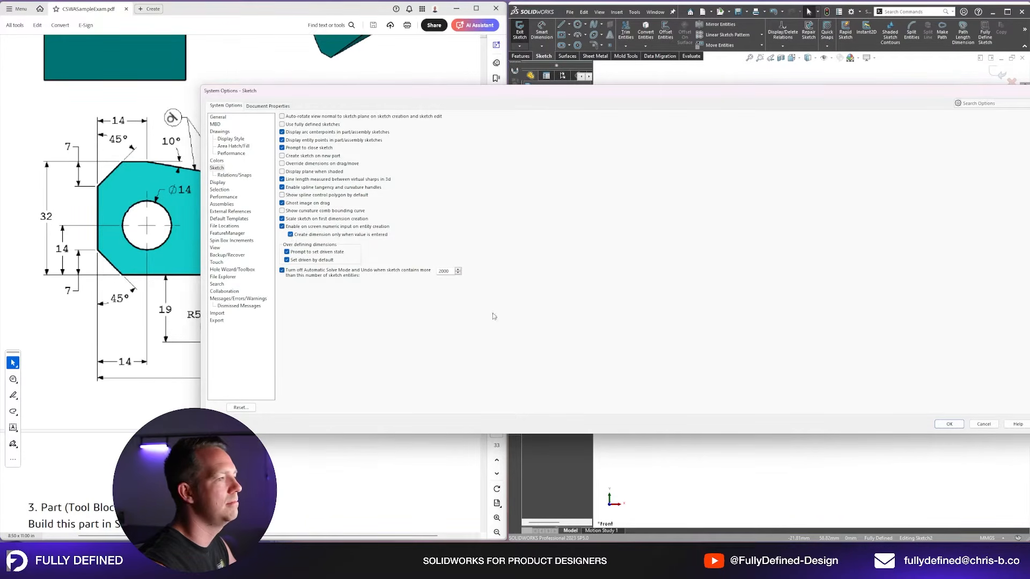
key(Return)
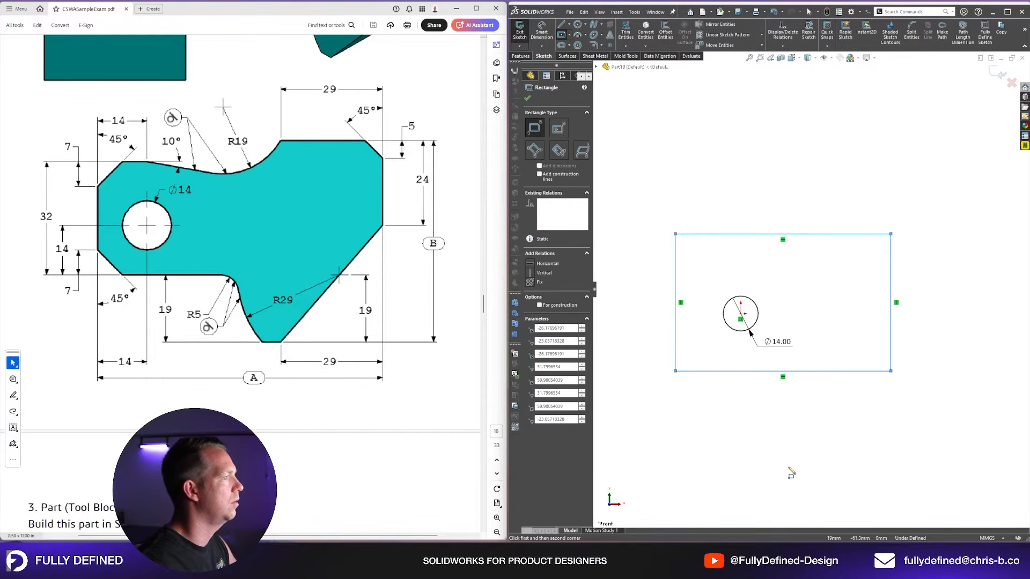
Step: Sketch a rectangle about 86 by 55 mm around the circle and convert its lines to construction geometry
key(Escape)
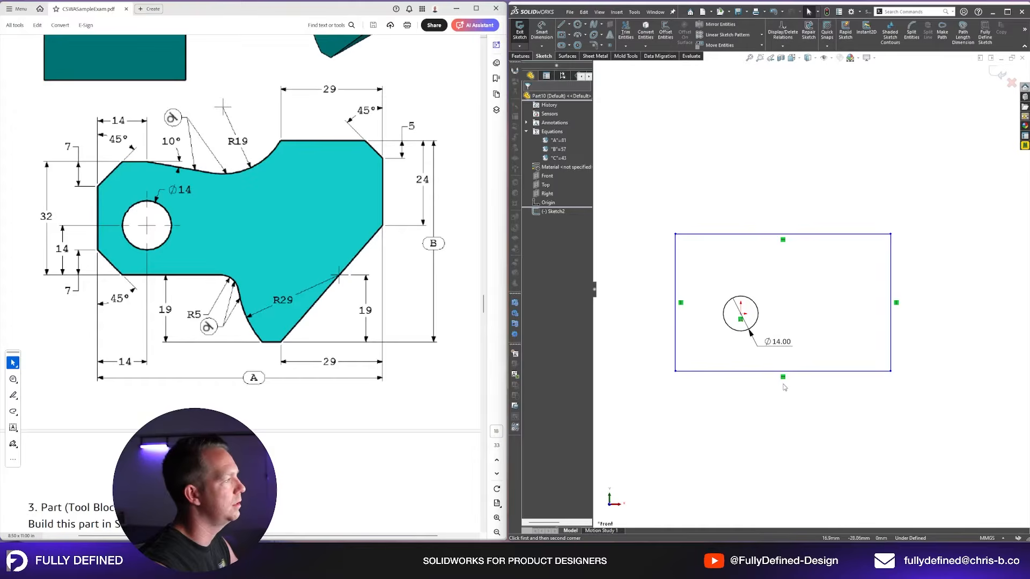
right_click(891, 327)
click(905, 331)
click(538, 302)
click(726, 181)
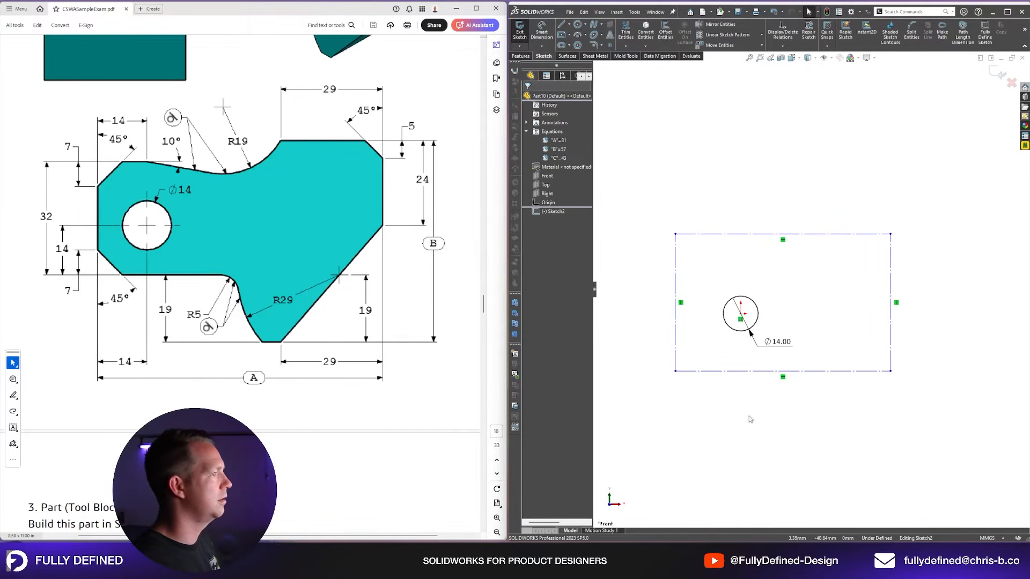
Step: Dimension the circle's centre 14 mm from the construction rectangle's bottom edge and 14 mm from its left edge
click(743, 330)
click(740, 371)
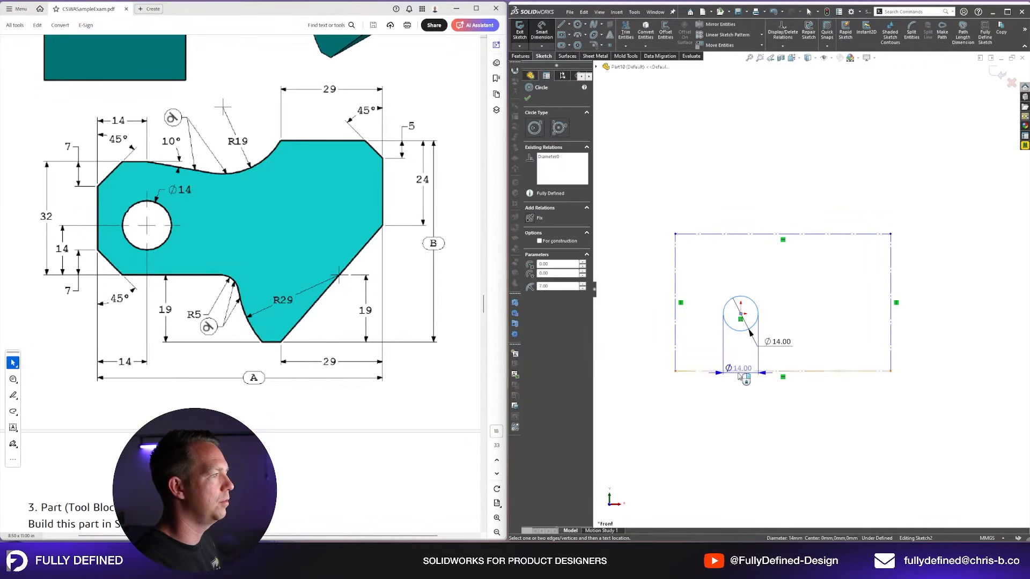
click(647, 351)
text(14)
key(Return)
click(725, 306)
click(675, 296)
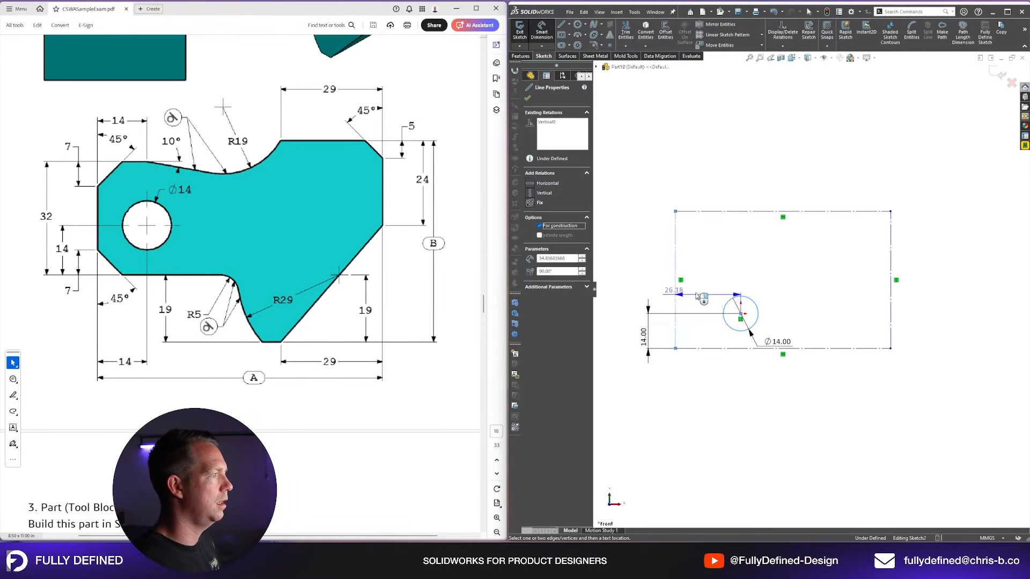
click(706, 378)
text(14)
key(Return)
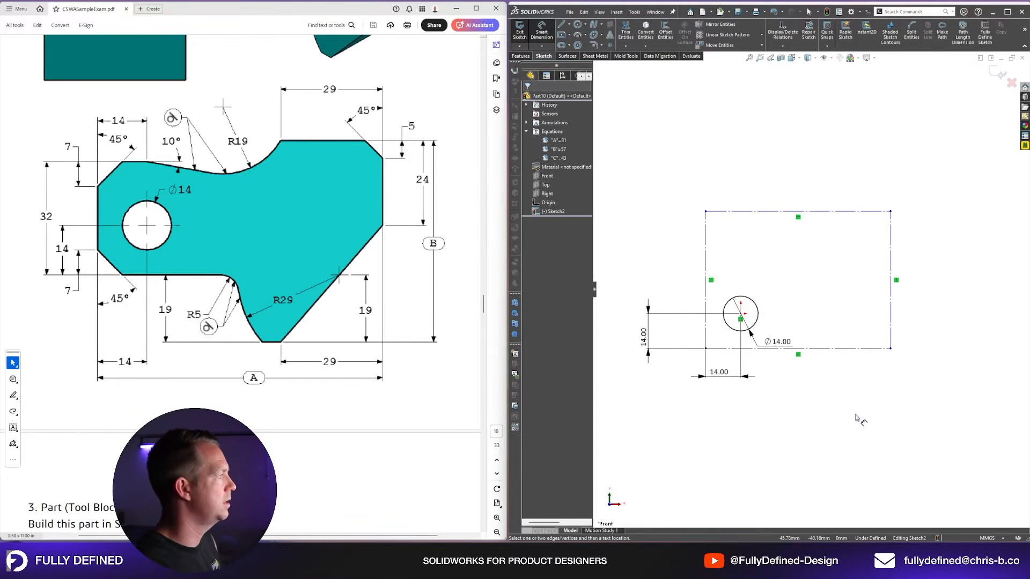
key(Escape)
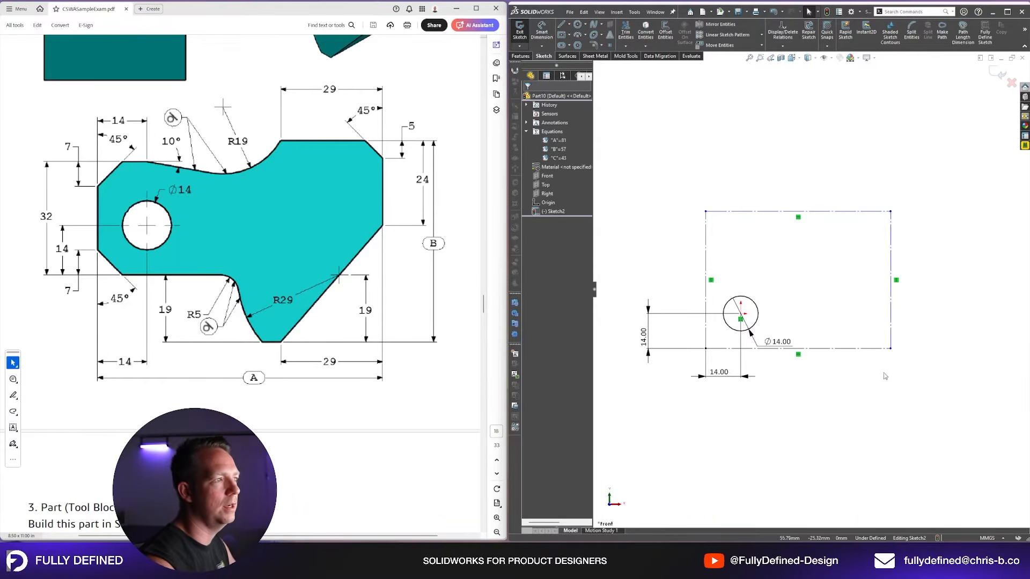
Step: Dimension the construction rectangle's overall width and link the value to global variable A
drag(890, 211, 912, 235)
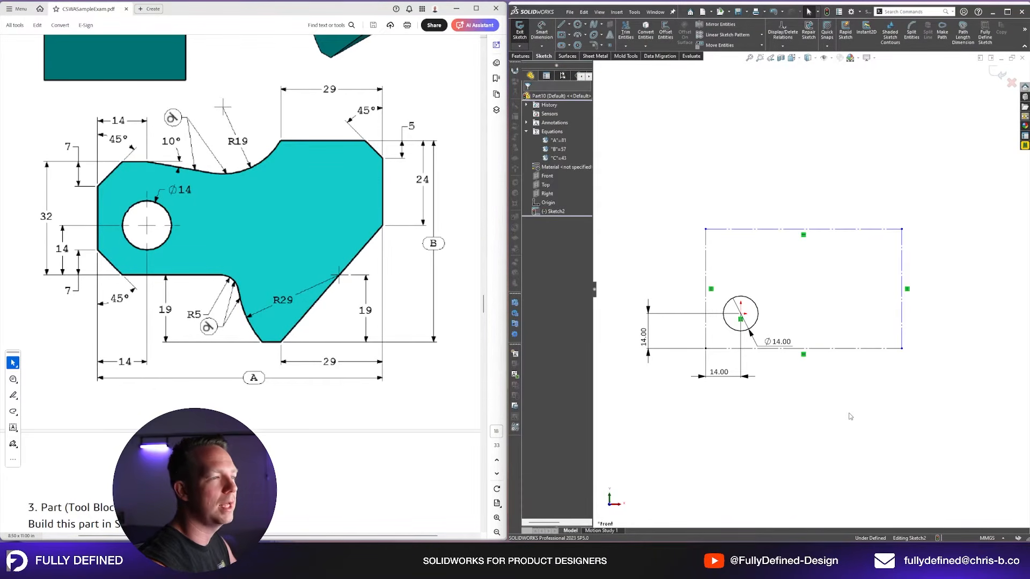
key(d)
click(824, 348)
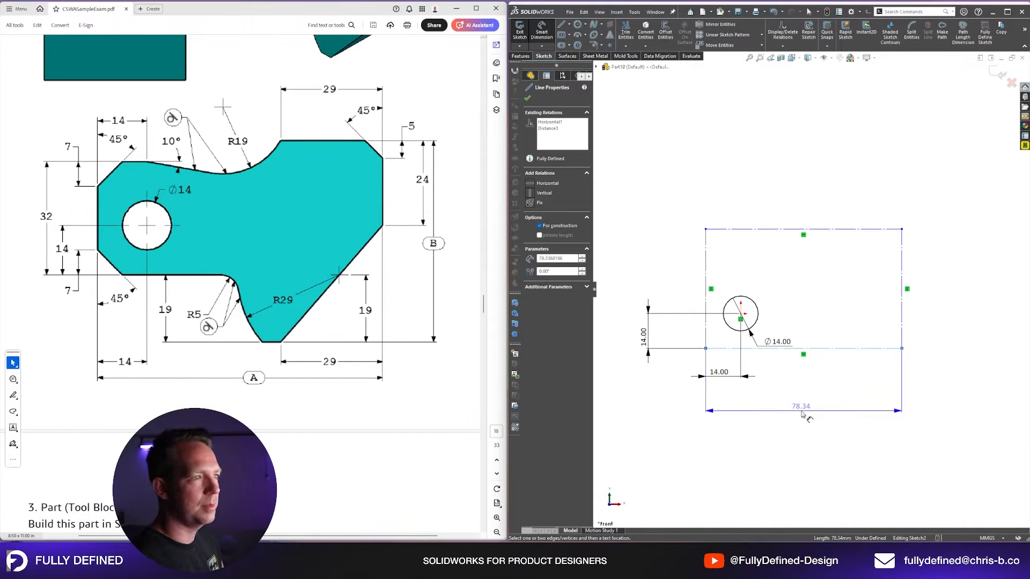
click(803, 414)
scroll(173, 333, down, 6)
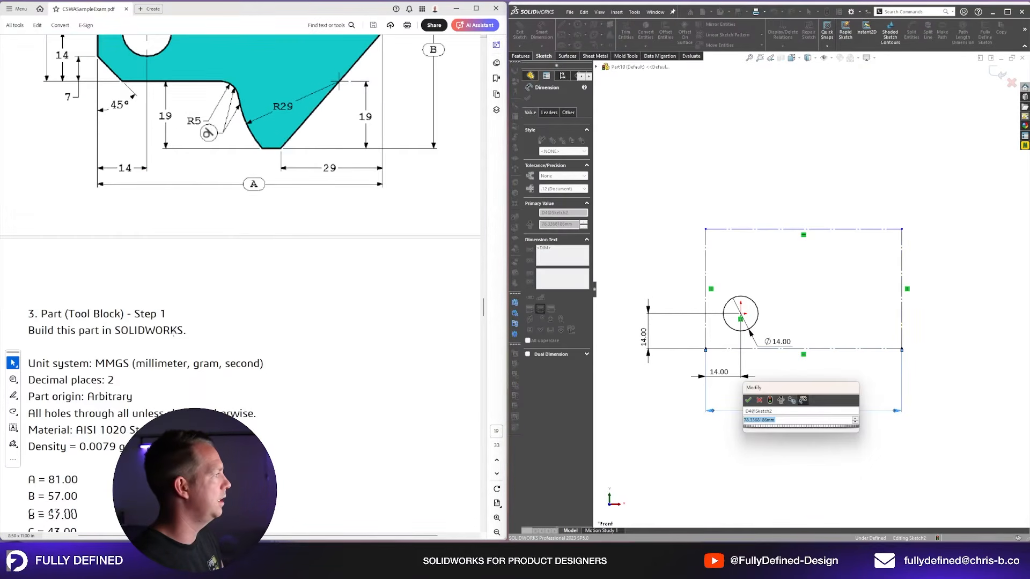
scroll(276, 426, up, 10)
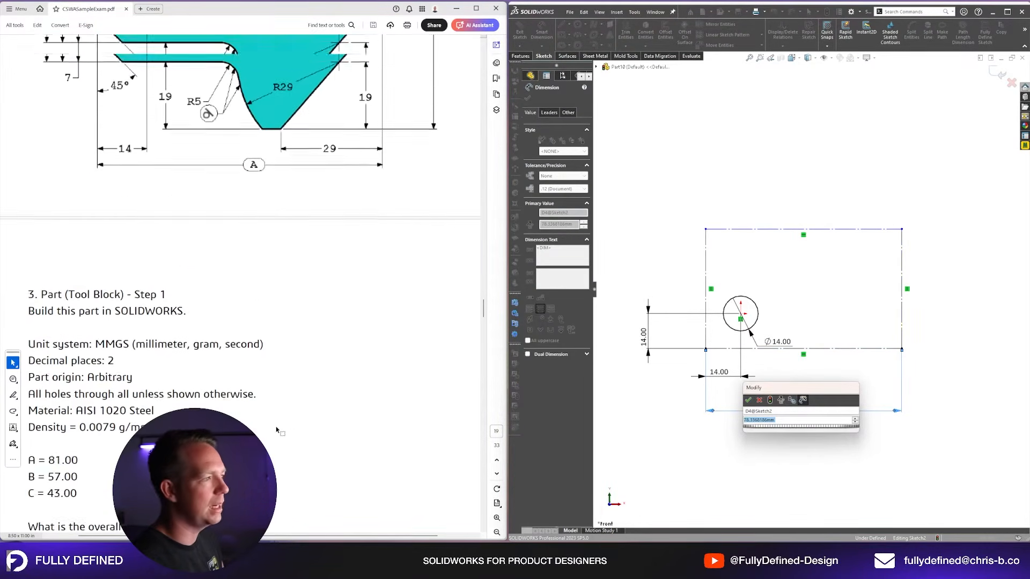
scroll(276, 426, down, 5)
click(819, 419)
drag(819, 419, 743, 420)
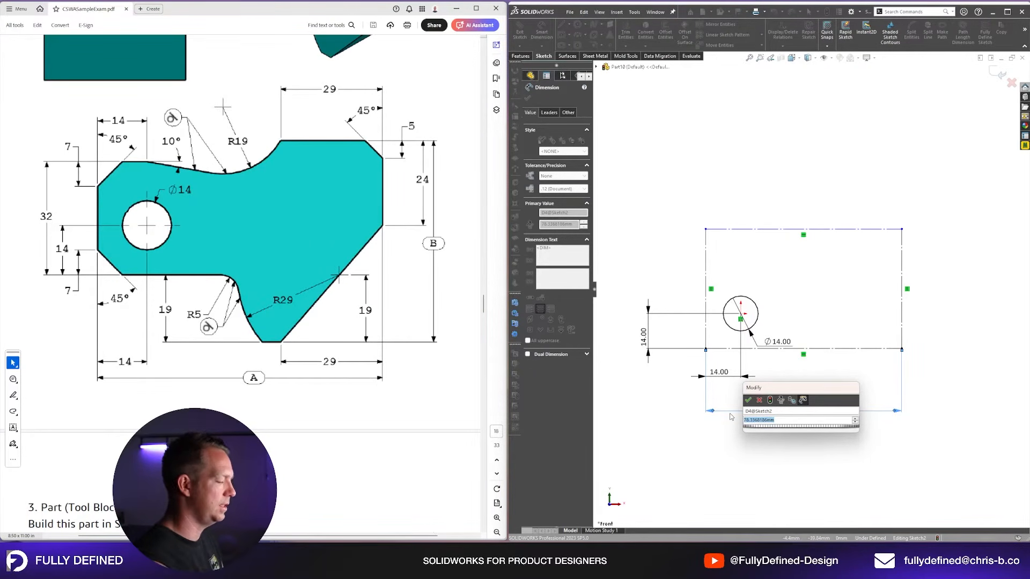
text(=)
mouse_move(837, 428)
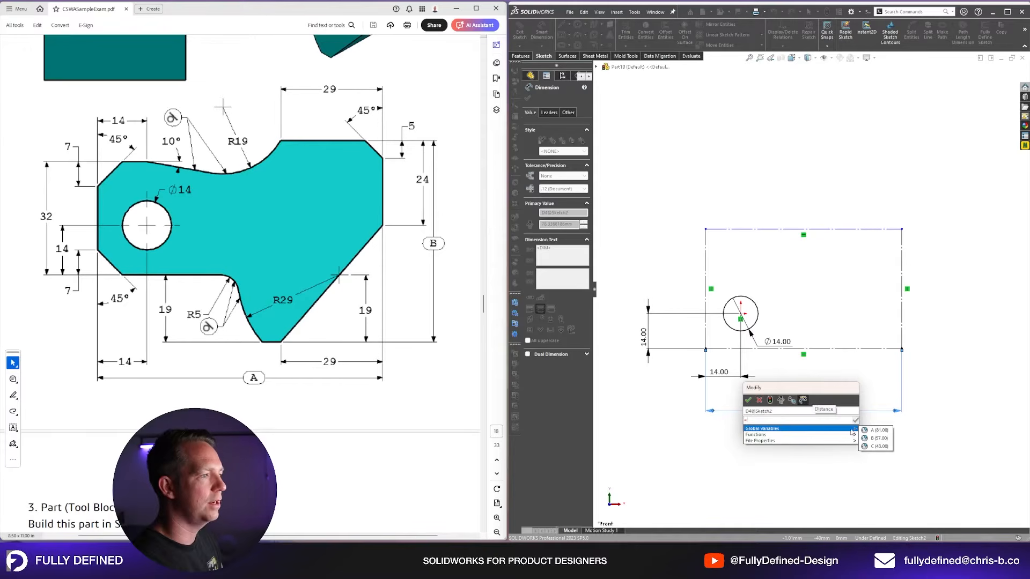
click(879, 431)
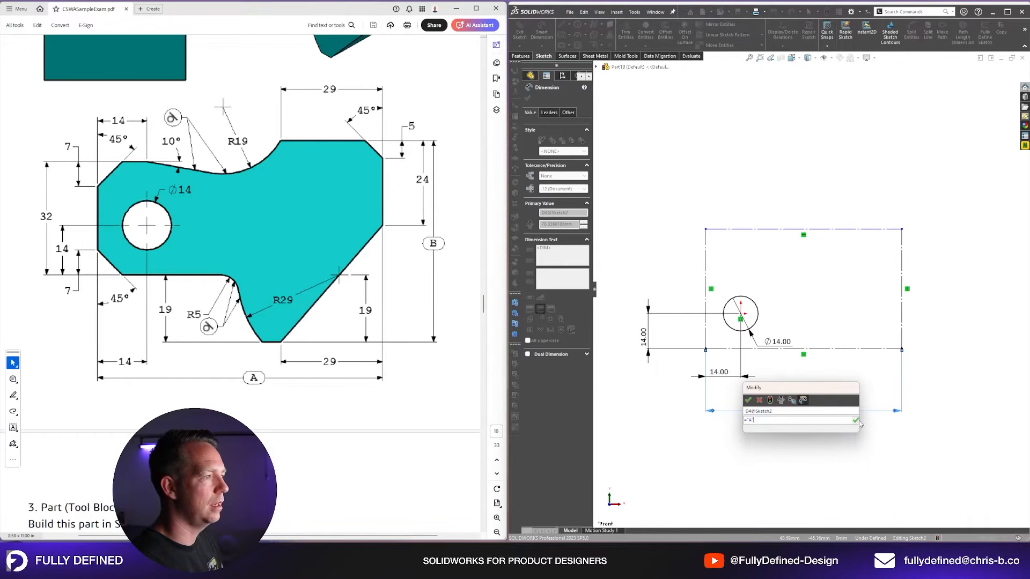
click(856, 421)
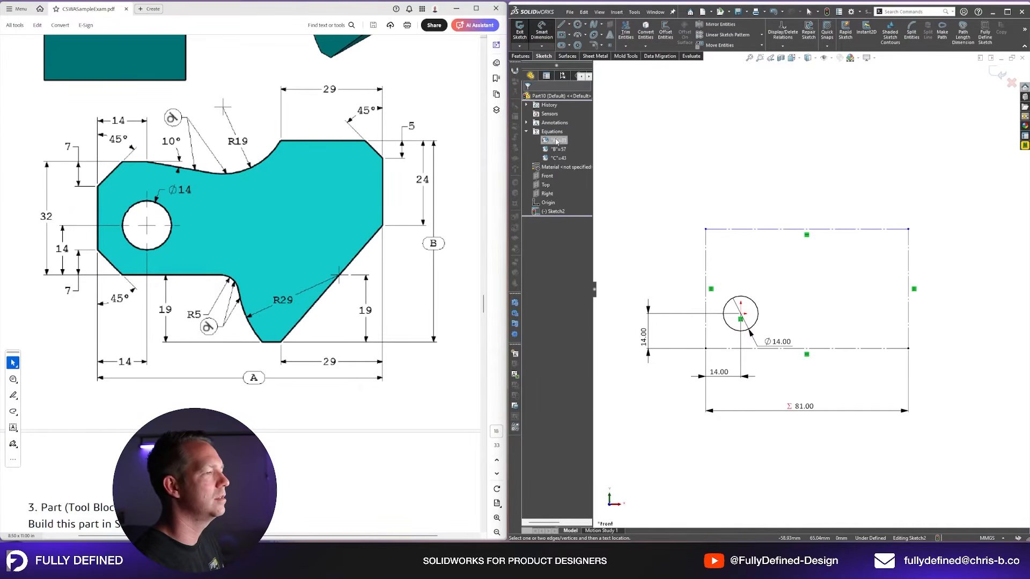
Step: Dimension the construction rectangle's overall height and link the value to global variable B
click(908, 321)
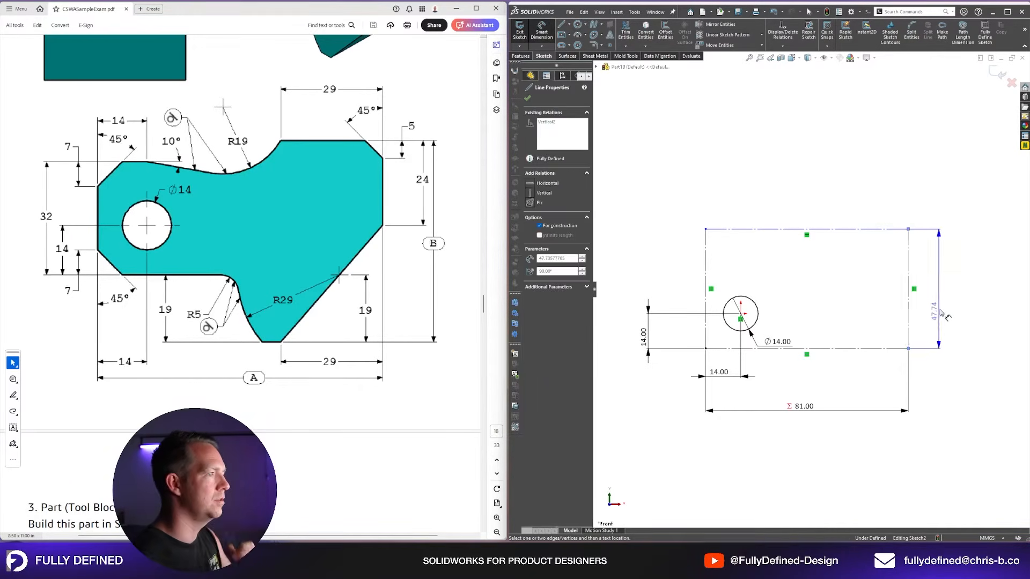
click(937, 257)
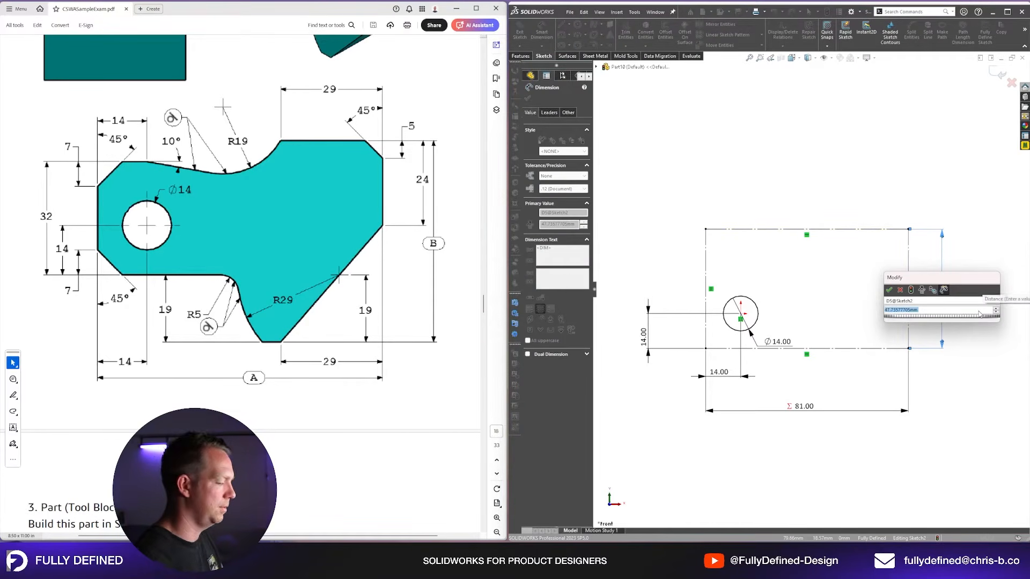
text(=)
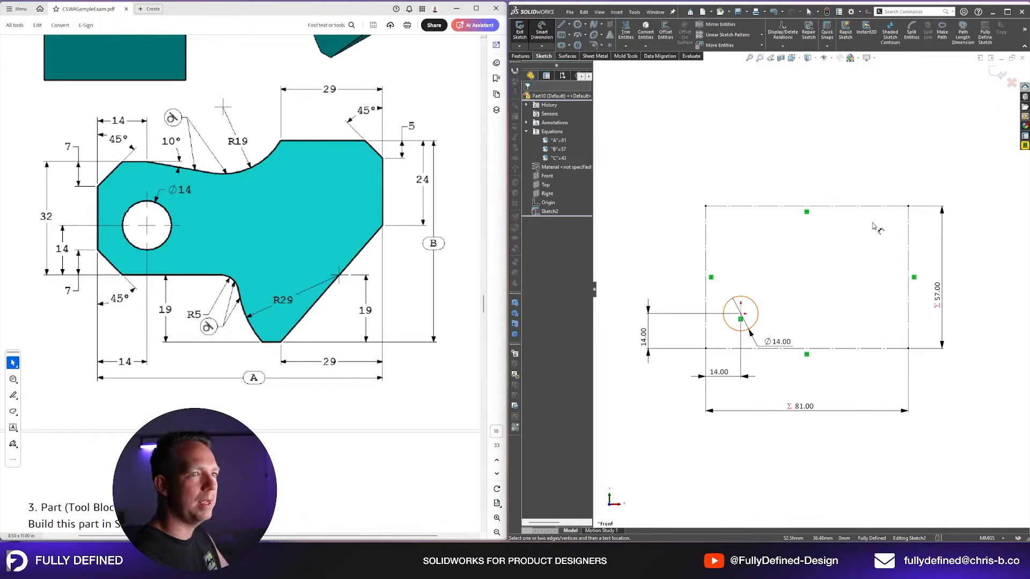
key(Escape)
scroll(778, 227, down, 1)
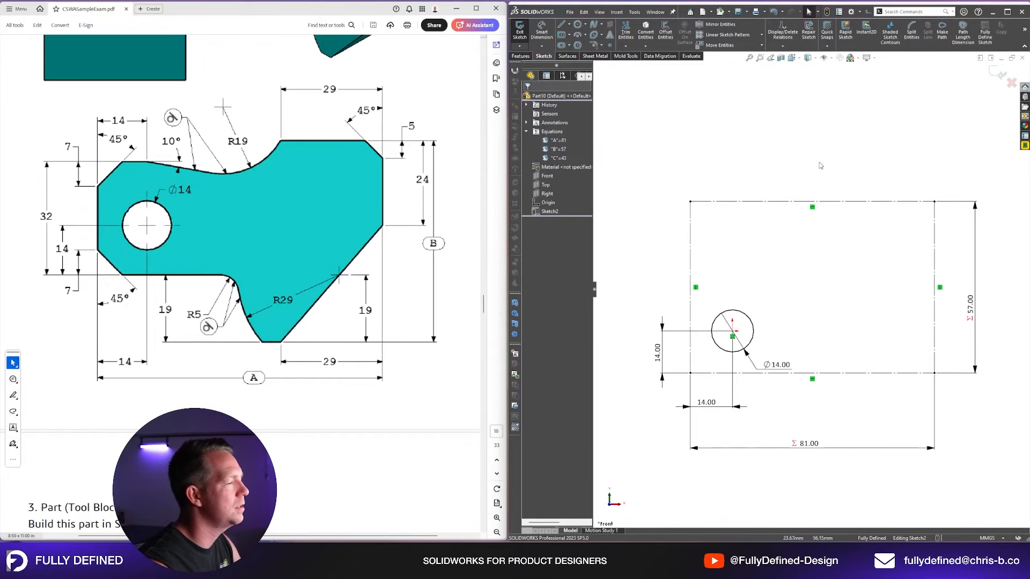
click(661, 359)
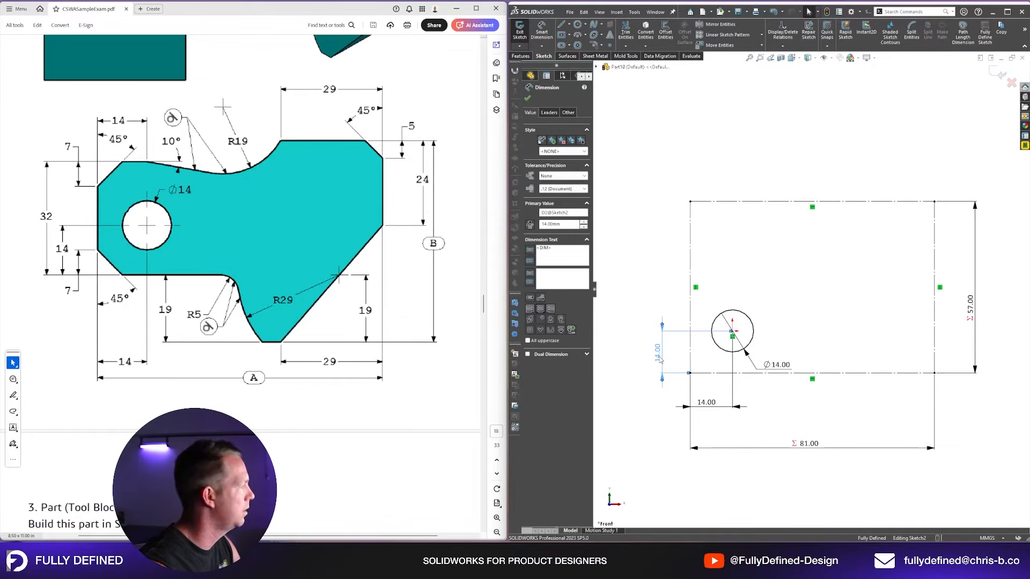
click(652, 219)
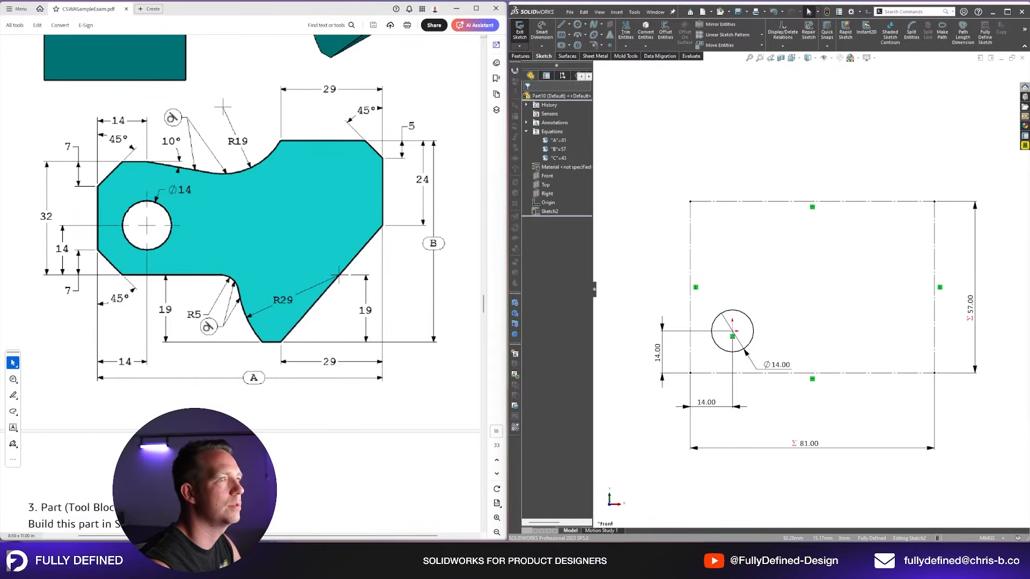
Step: Capture the fully dimensioned side profile from the exam PDF as a screen snip in Snipping Tool
drag(1027, 115, 279, 69)
drag(279, 69, 239, 73)
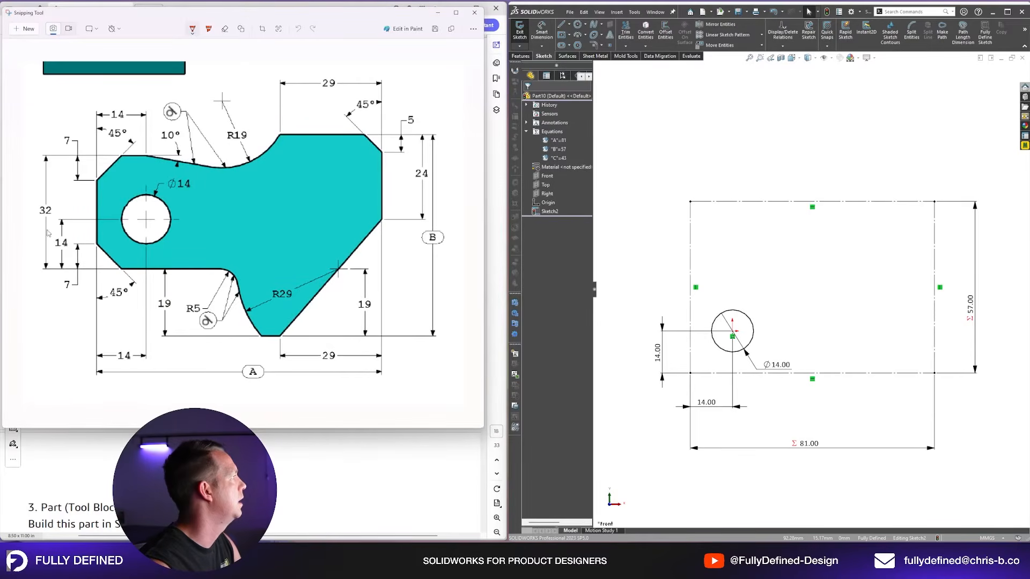
Step: Circle the 14 and 19 height dimensions on the snip and mark the profile's bottom and left baselines in ink
mouse_move(67, 236)
mouse_down()
mouse_move(59, 262)
mouse_move(68, 234)
mouse_up()
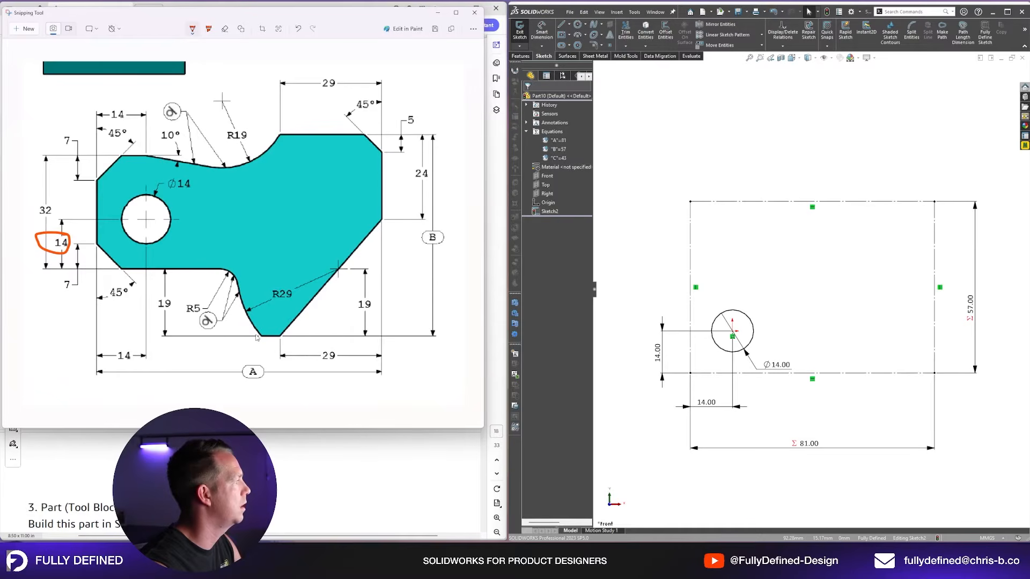
drag(289, 336, 46, 335)
drag(98, 227, 94, 375)
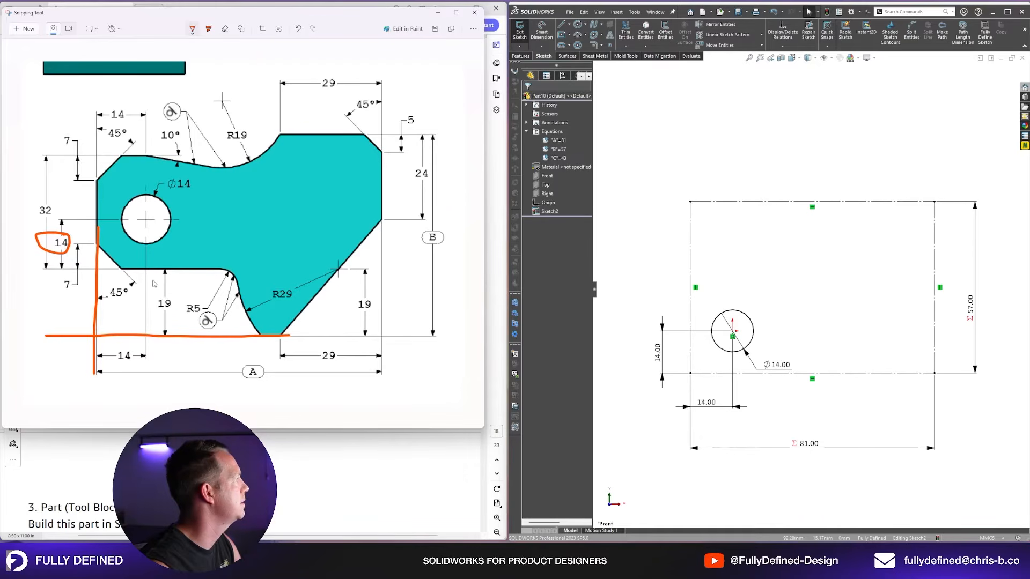
mouse_move(179, 298)
mouse_down()
mouse_move(161, 316)
mouse_move(172, 294)
mouse_up()
Step: Set the circle centre's height above the rectangle's bottom edge to 14+19 mm and move the overall width dimension closer
double_click(657, 352)
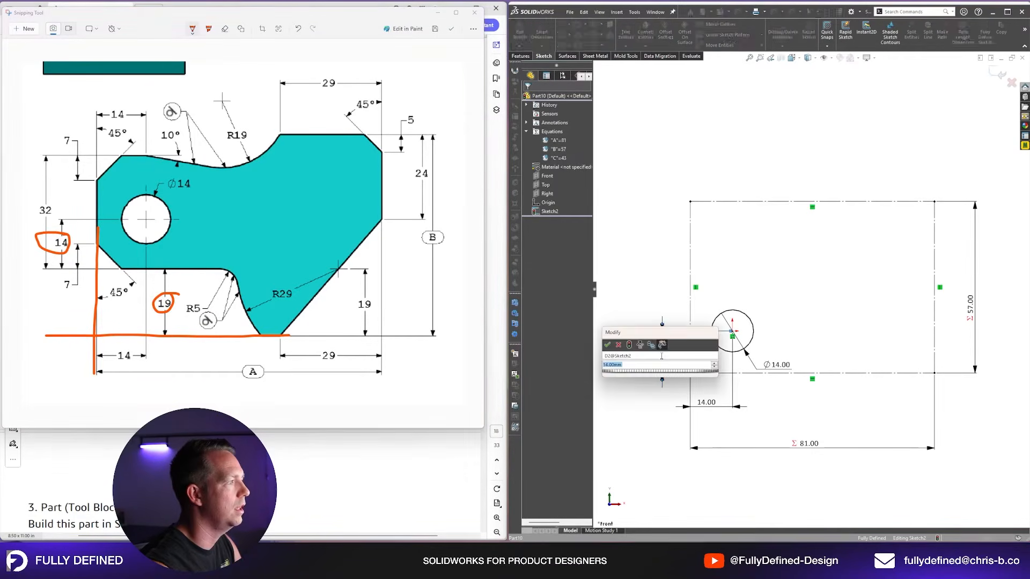
text(+)
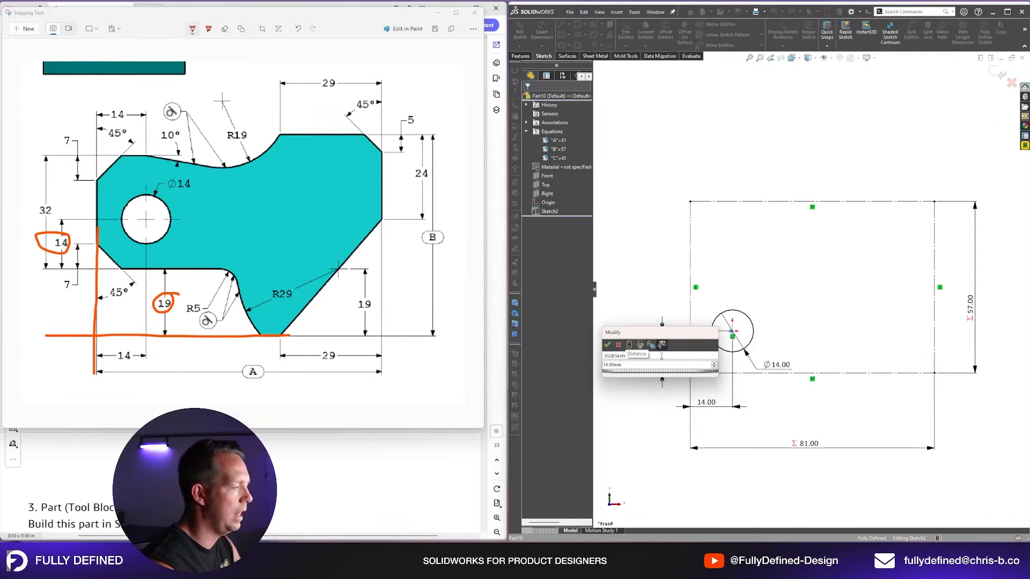
text(19)
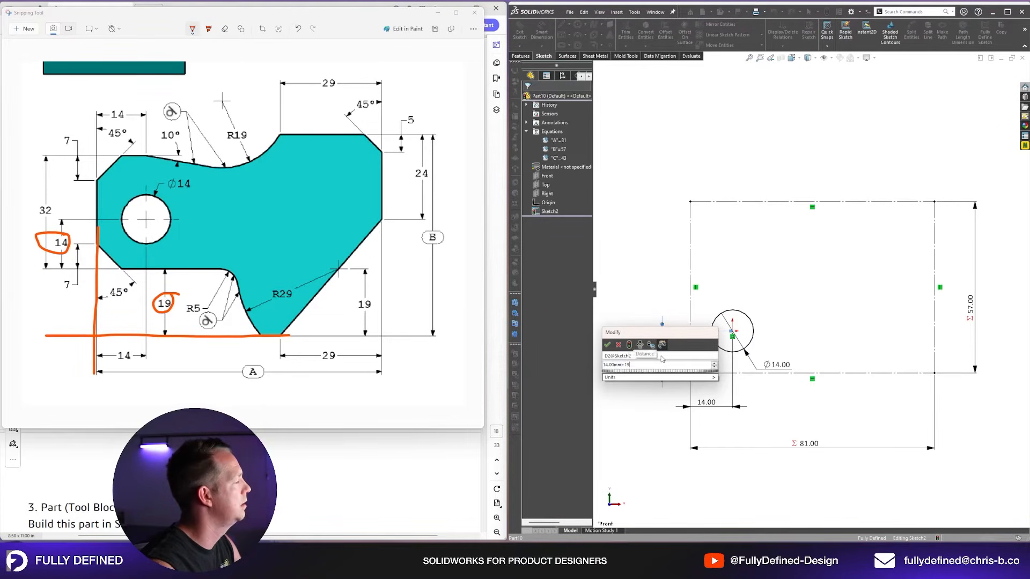
key(Return)
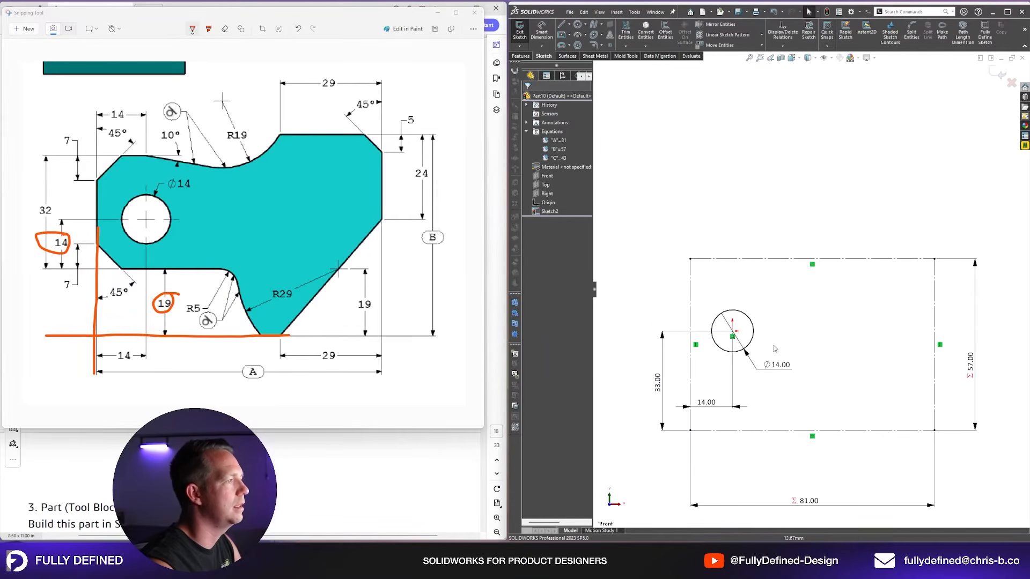
drag(815, 504, 832, 483)
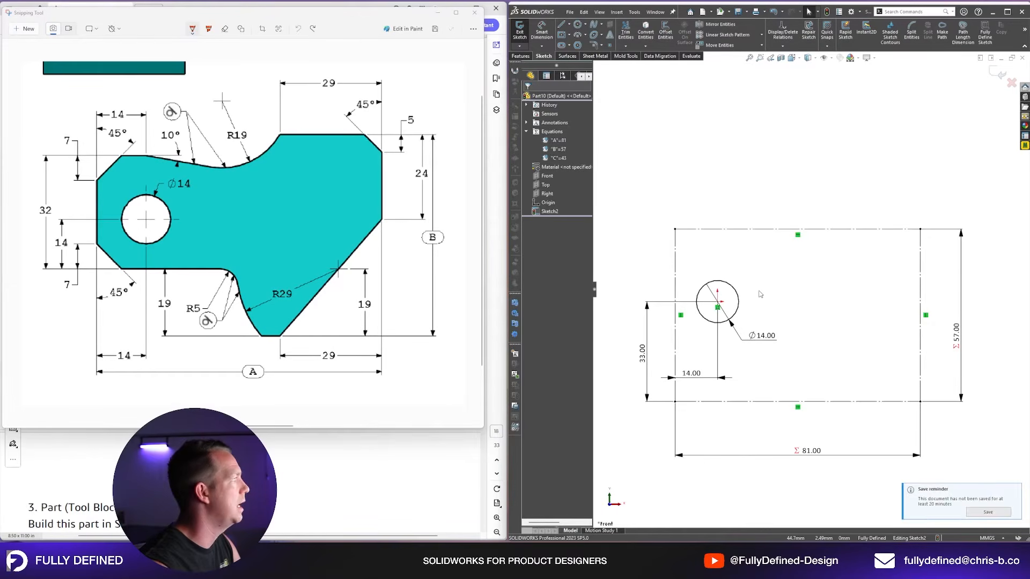
Step: Sketch a 20 mm vertical line on the rectangle's left edge, continuing with the angled corner, horizontal lower edge and tangent arc
key(l)
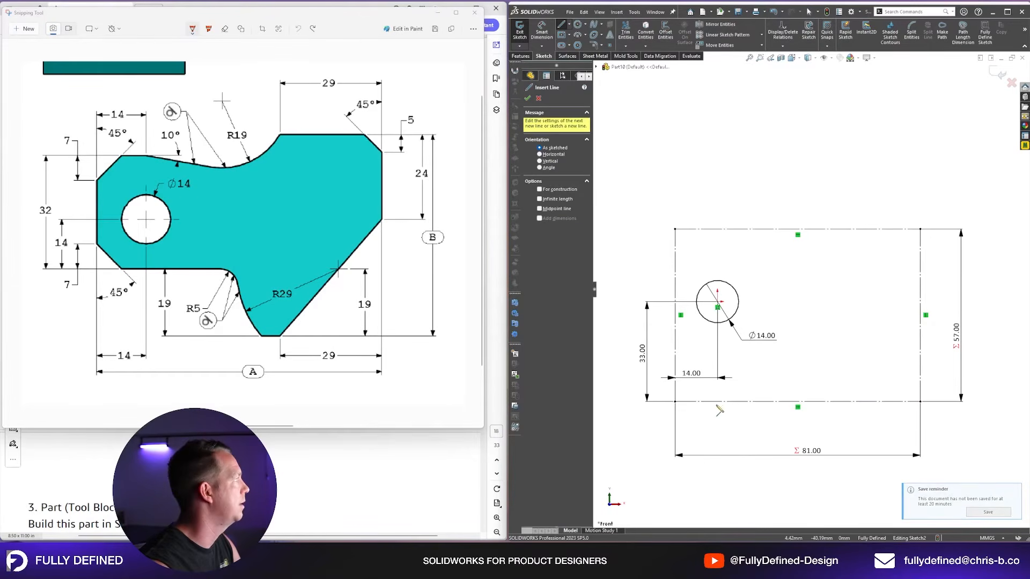
click(678, 337)
click(678, 338)
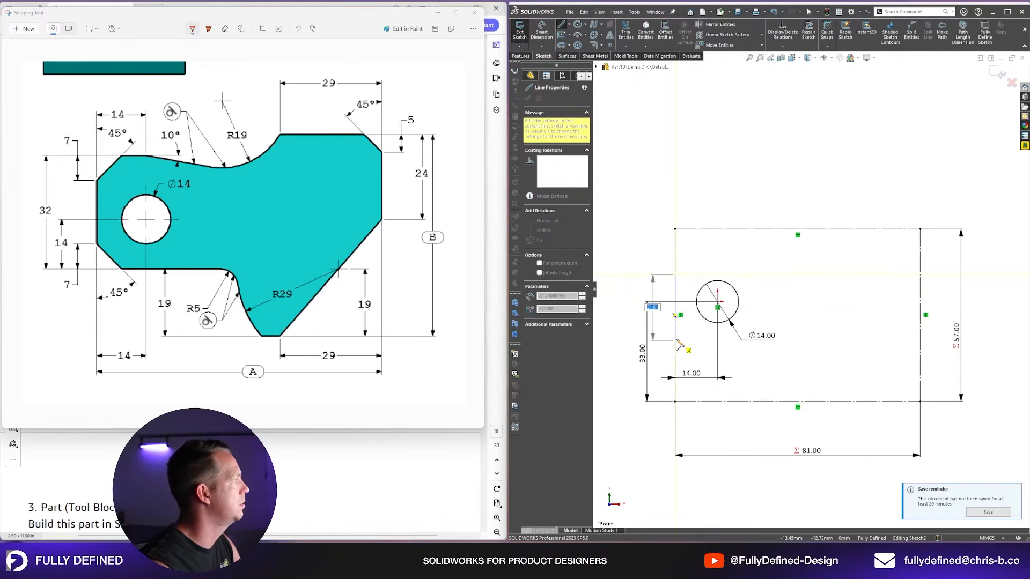
text(20)
key(Return)
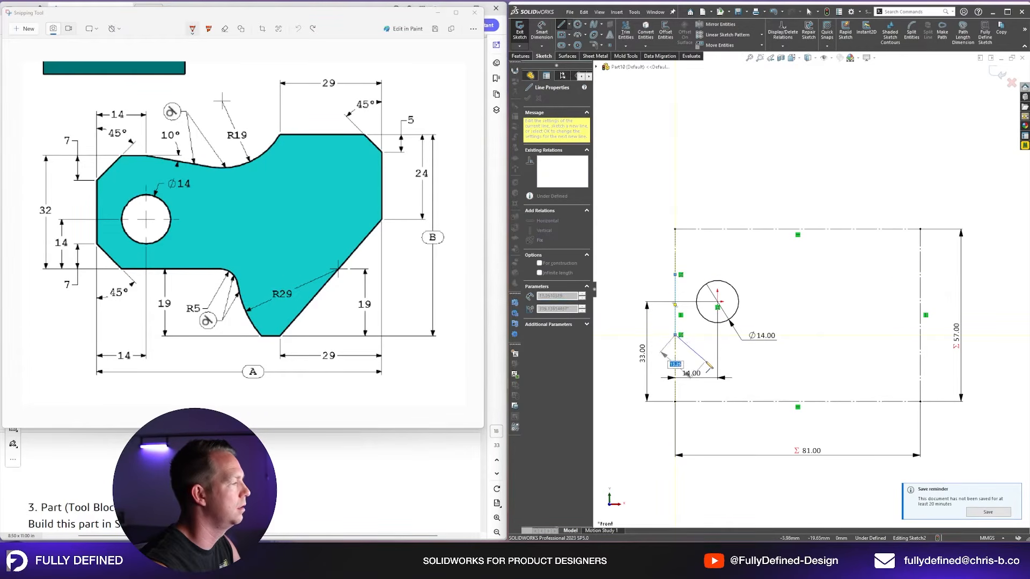
click(706, 361)
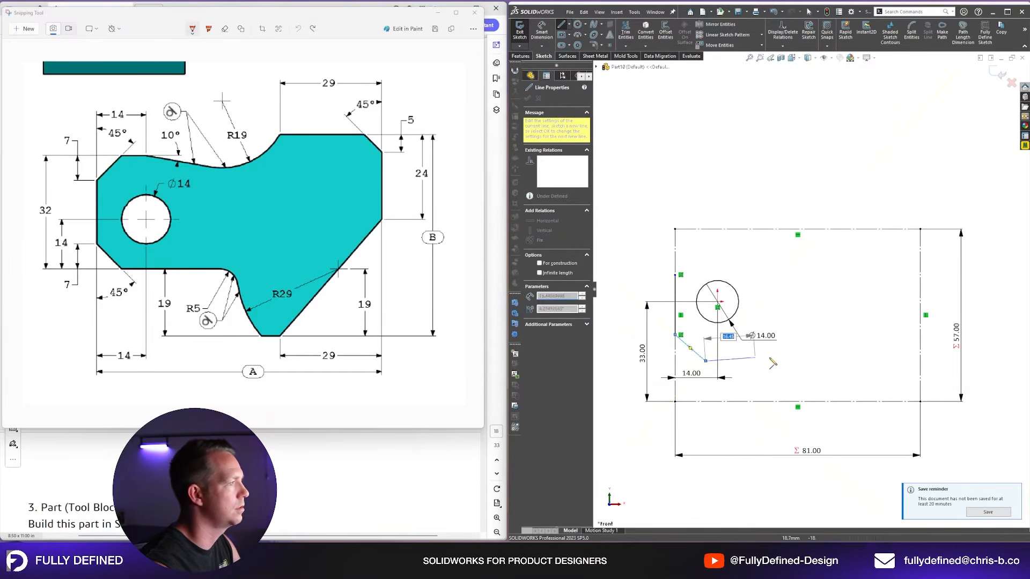
click(800, 362)
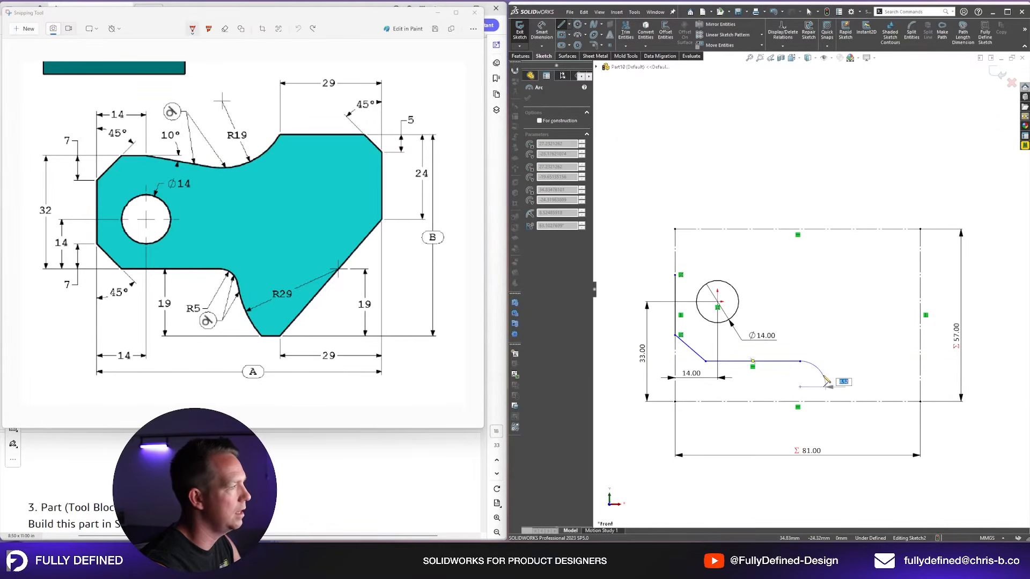
click(825, 378)
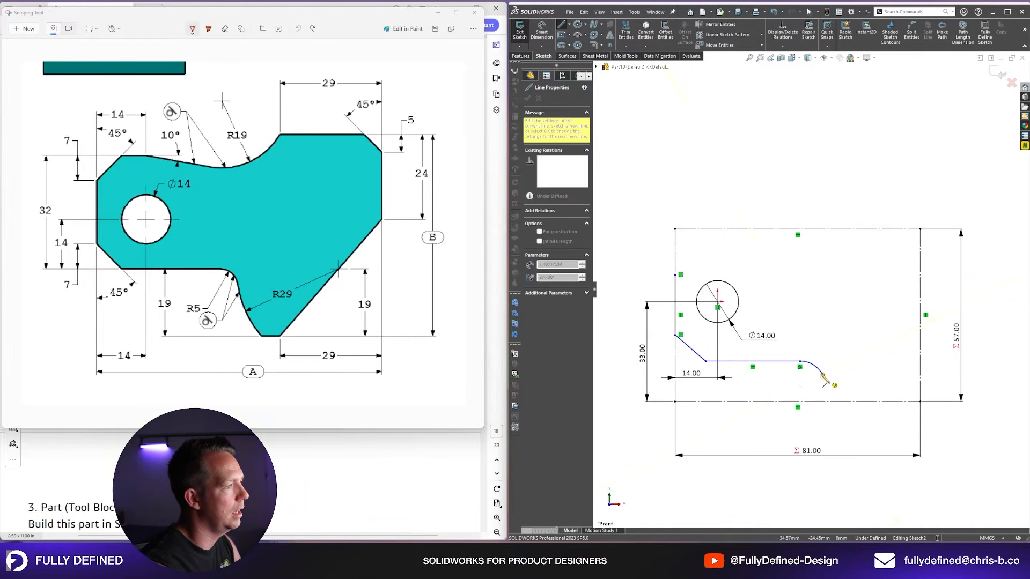
Step: Continue the profile with a second arc, short bottom edge, sloping line, right edge, upper-right corner chamfer and top edge
click(849, 402)
click(860, 401)
click(920, 295)
click(894, 230)
click(824, 230)
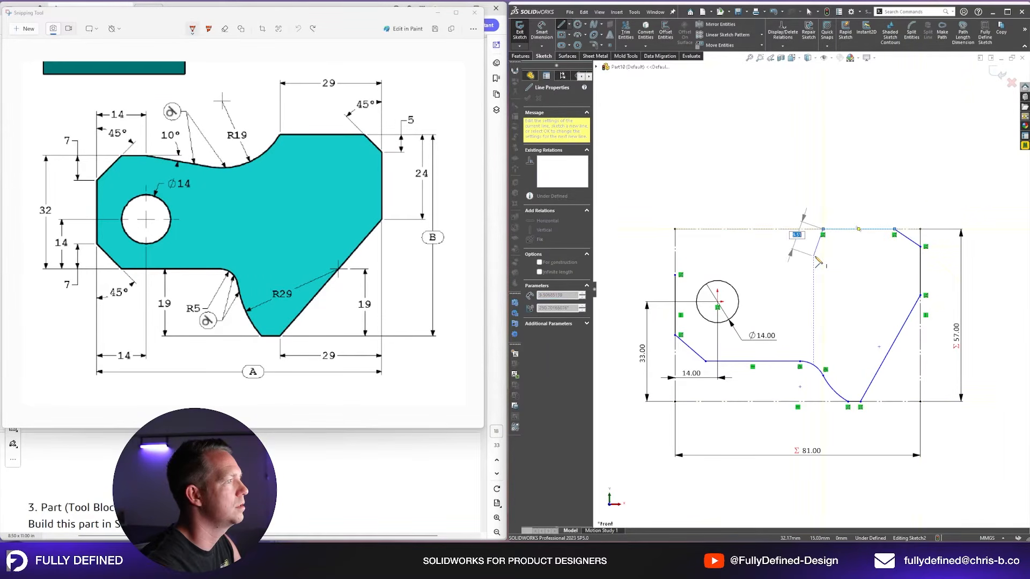
key(Escape)
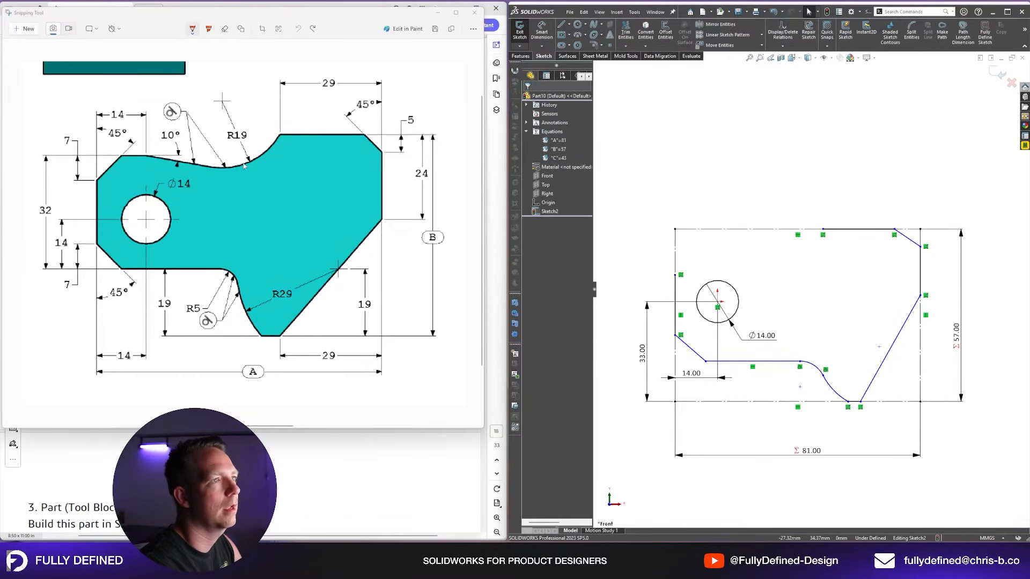
Step: Close the profile's upper side with a corner chamfer, short horizontal line, sloping line and tangent arc, moving their joint to enlarge the arc
key(l)
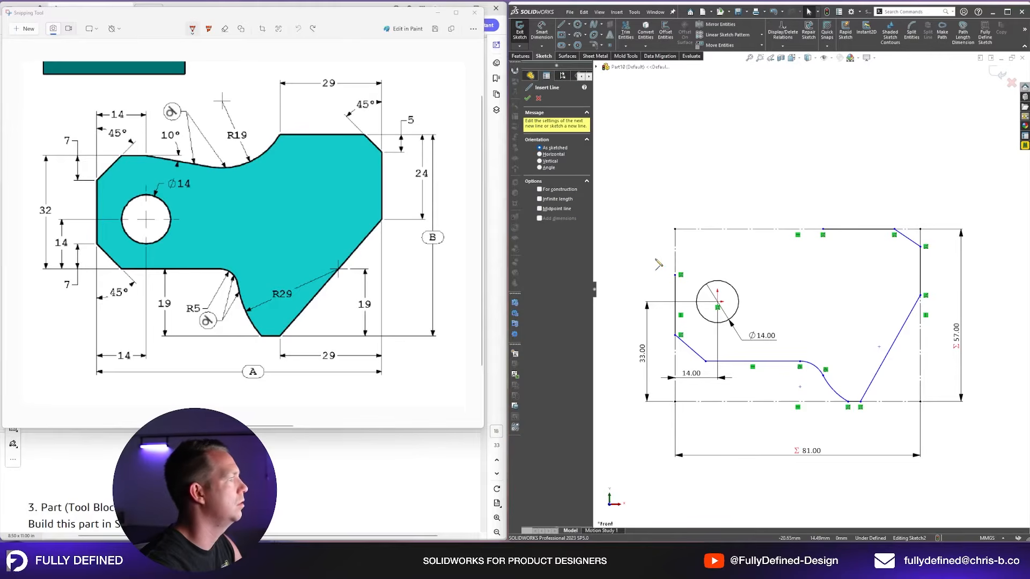
click(676, 275)
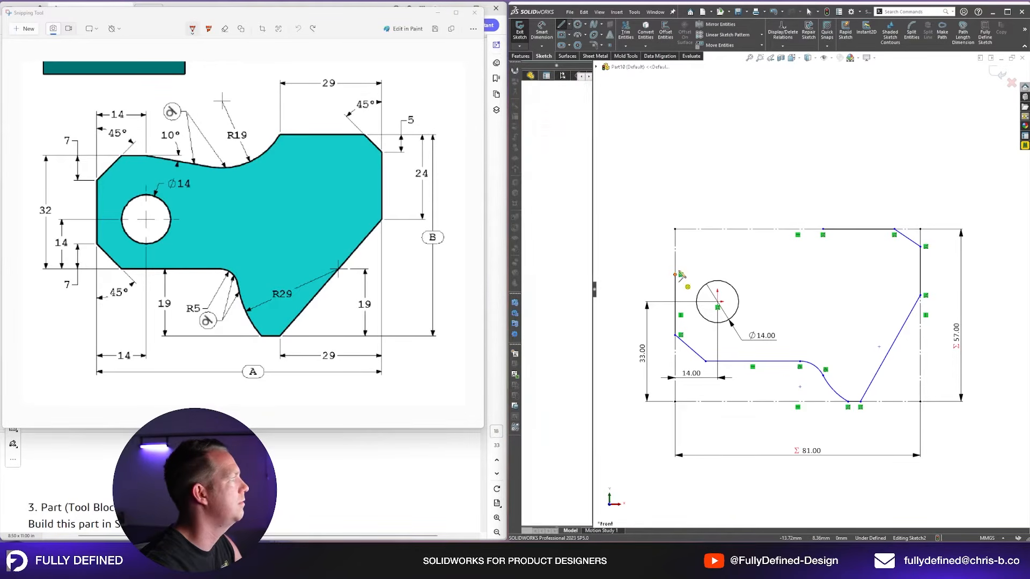
click(701, 247)
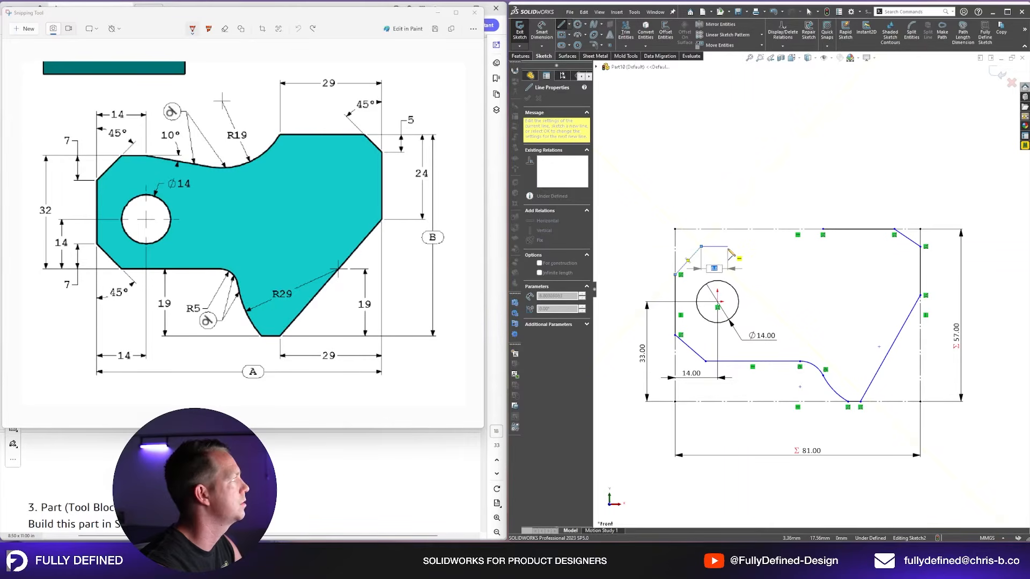
click(808, 261)
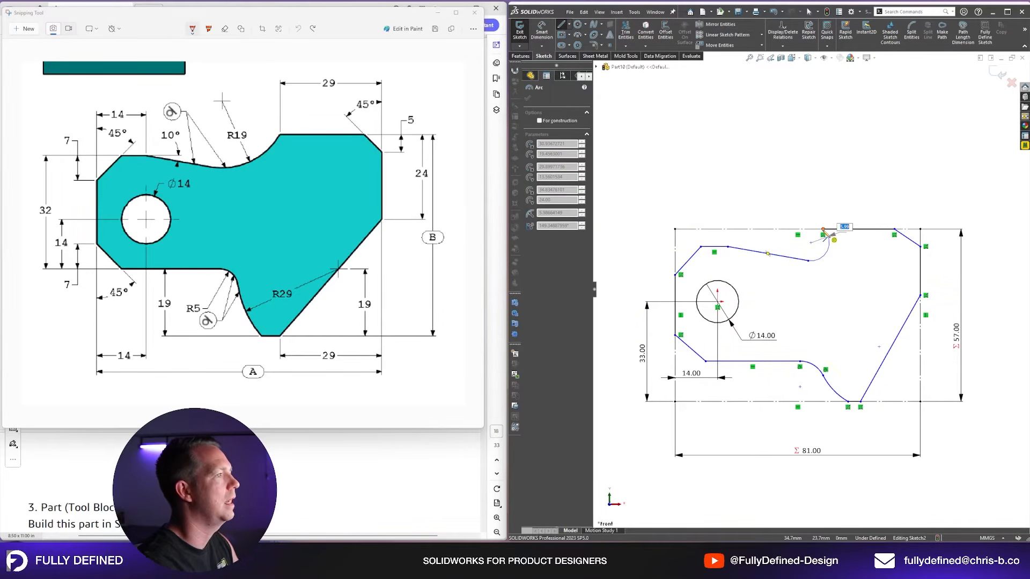
click(823, 230)
key(Escape)
key(Escape)
drag(808, 261, 775, 255)
click(780, 200)
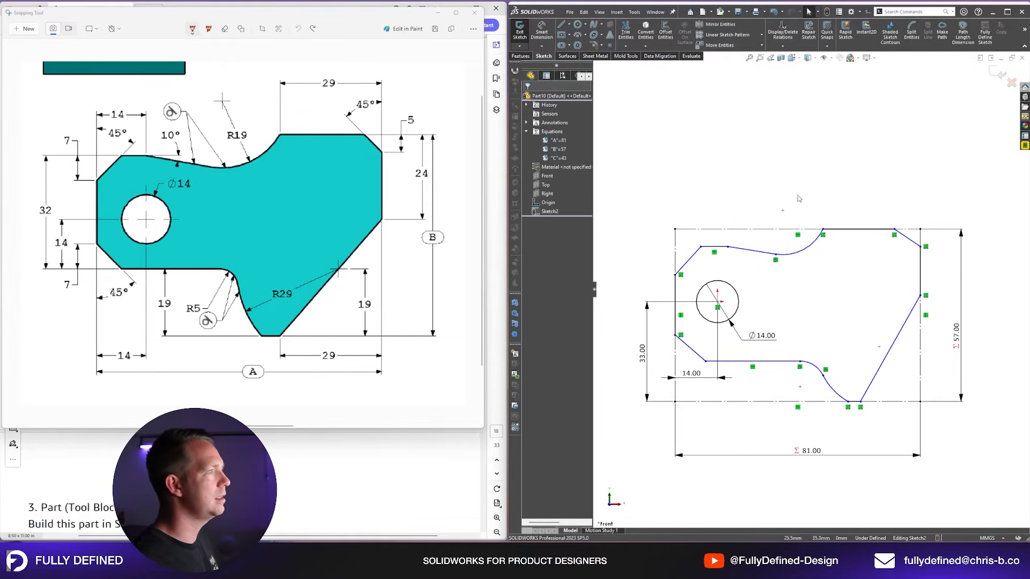
Step: Dimension the upper-right corner chamfer at 45° to the vertical edge
right_drag(870, 179, 904, 80)
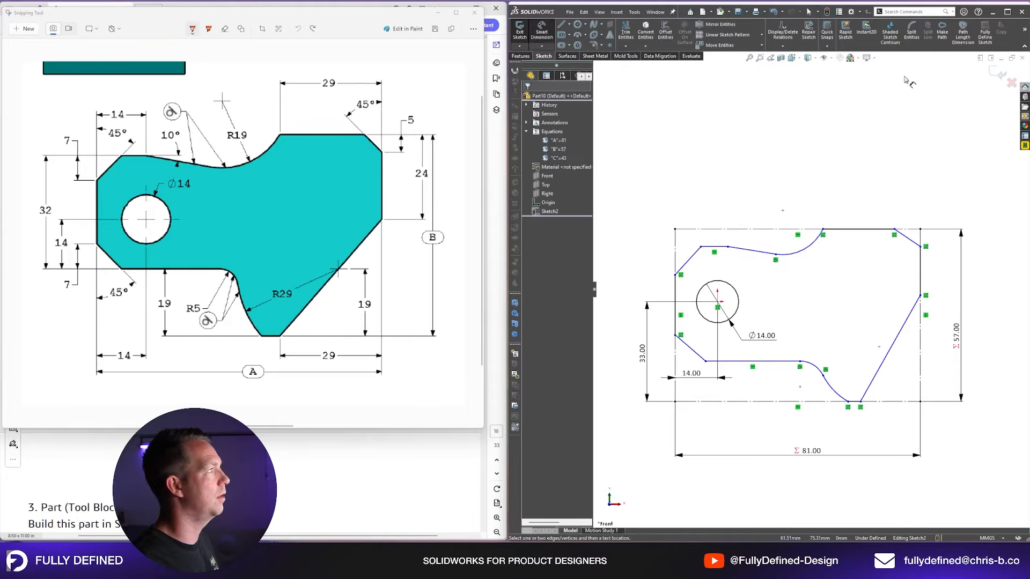
click(917, 242)
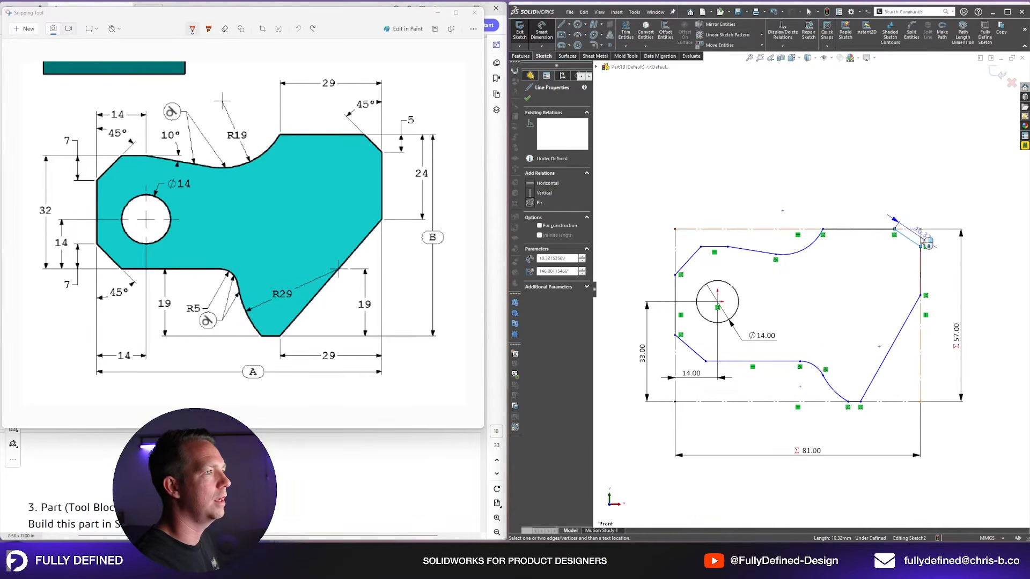
click(880, 207)
click(890, 119)
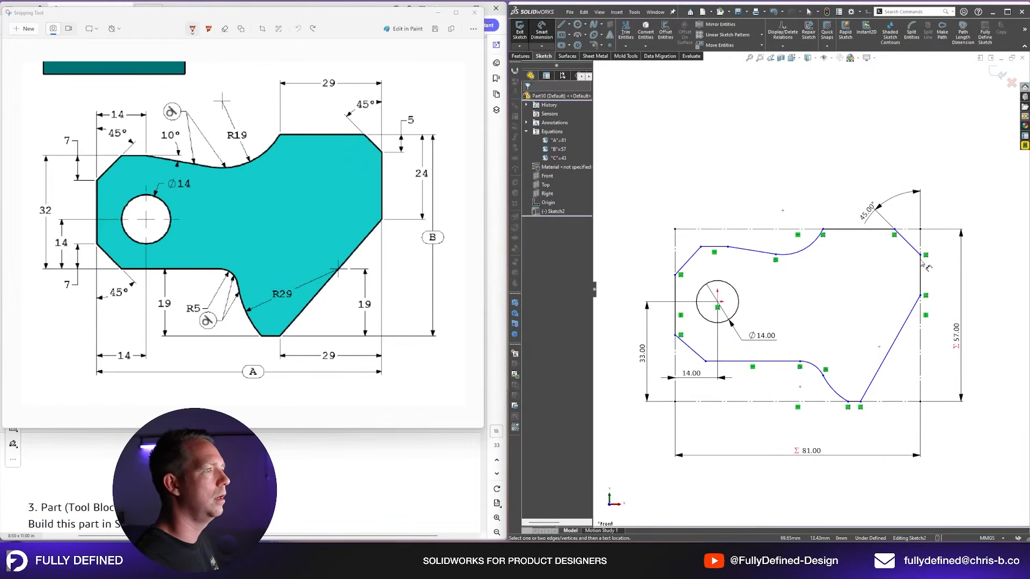
Step: Set the upper-right chamfer's height to 5 mm and strike out the 45°, 5 and Ø14 dimensions on the snip
click(915, 250)
click(978, 241)
click(984, 217)
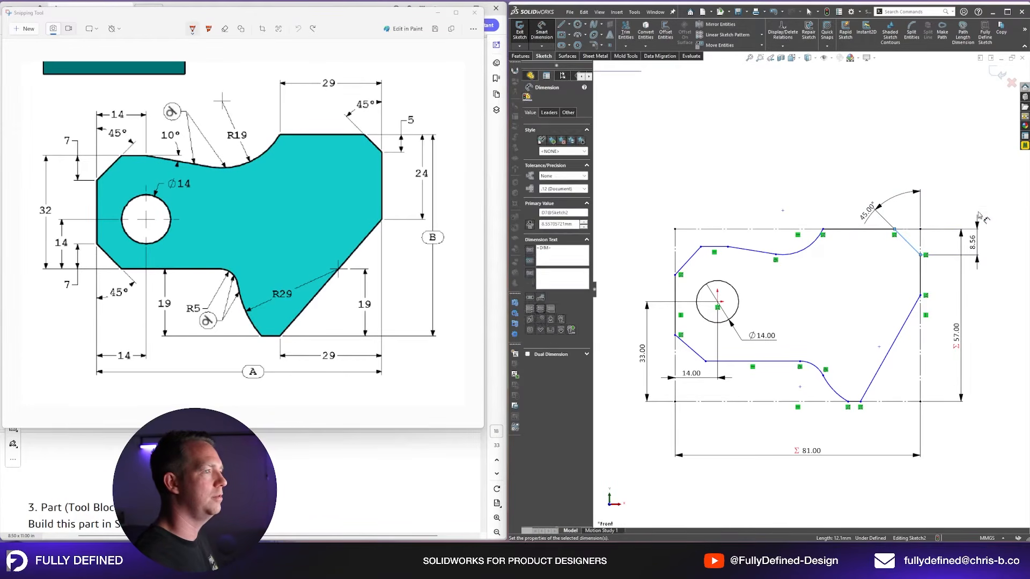
text(5)
key(Return)
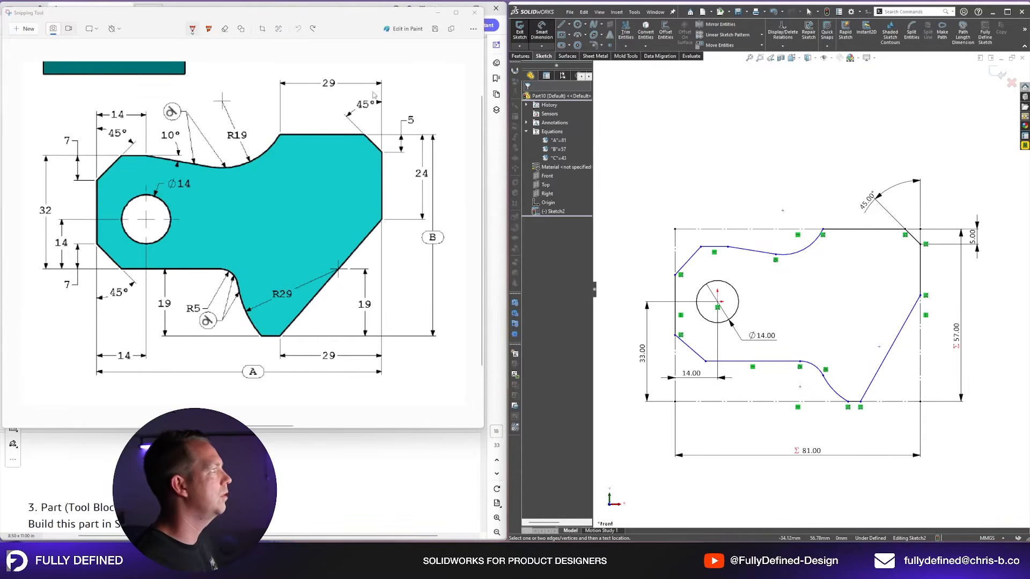
drag(417, 114, 393, 131)
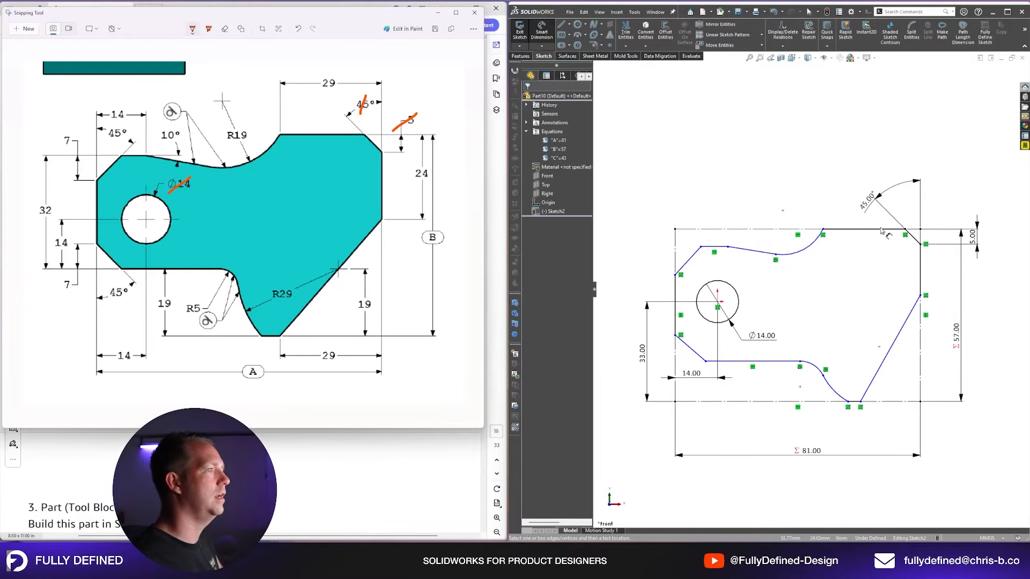
Step: Dimension the right edge's lower endpoint 24 mm below the construction rectangle's top edge
click(918, 230)
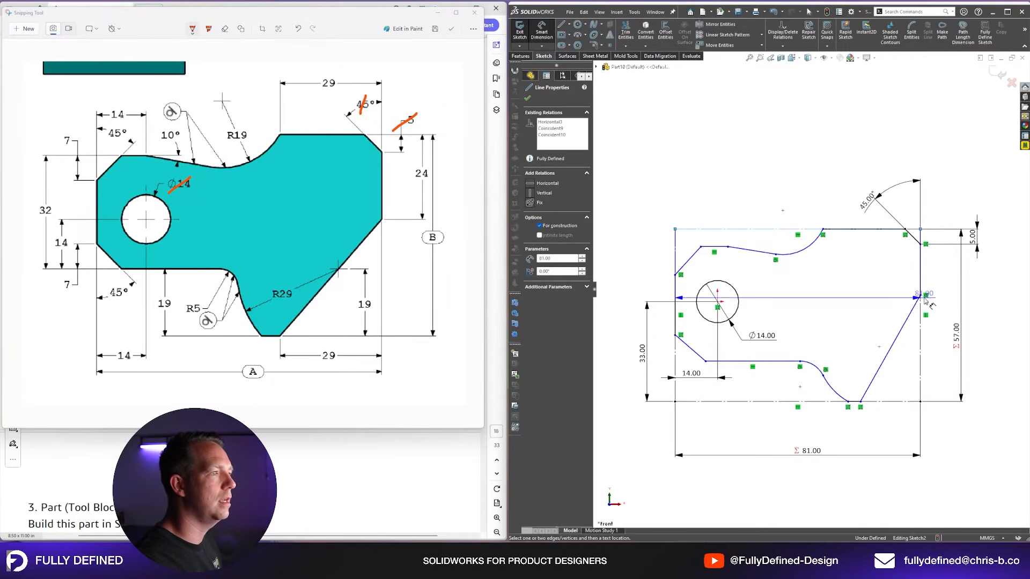
click(921, 295)
click(965, 252)
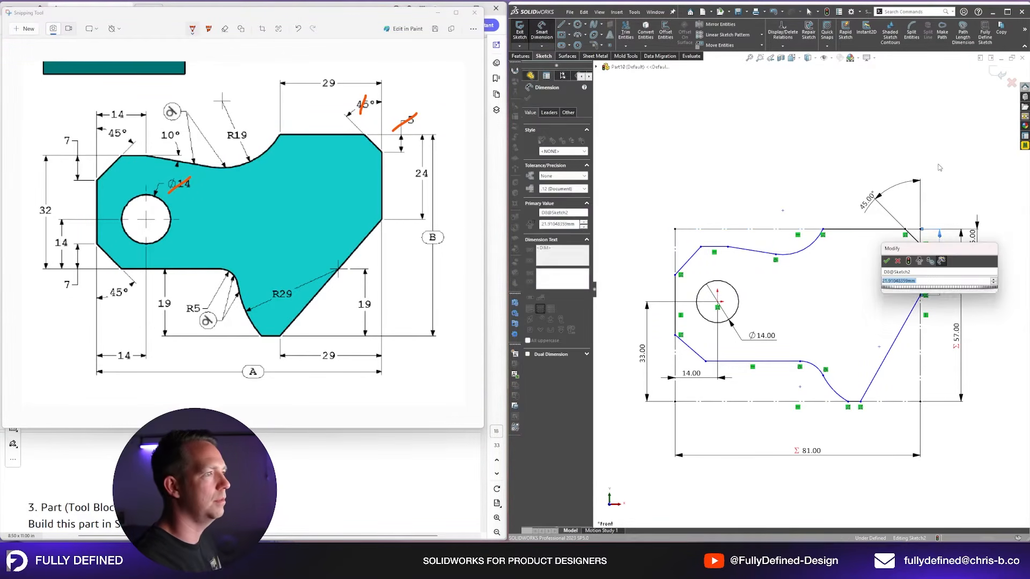
text(24)
key(Return)
click(953, 140)
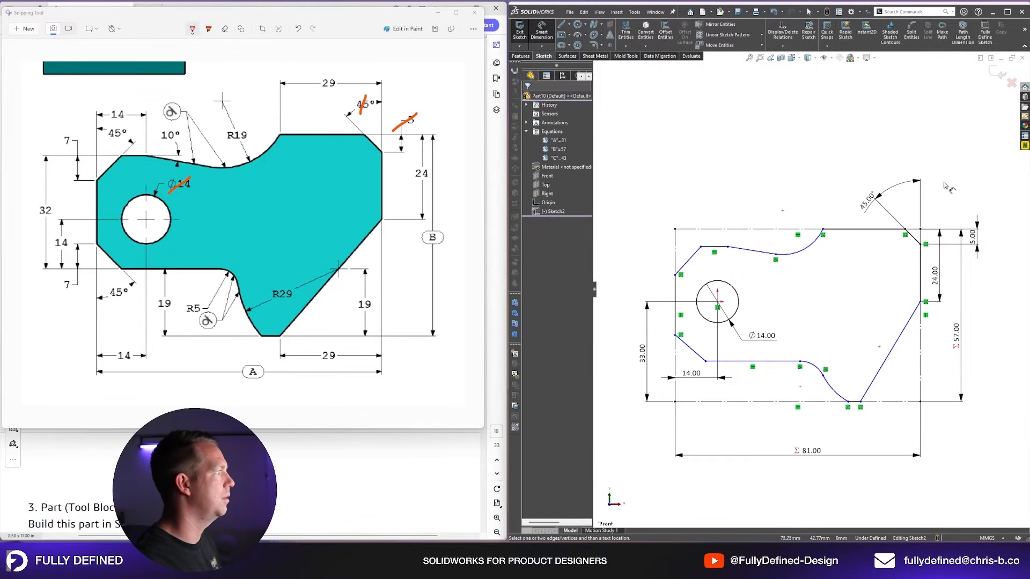
Step: Dimension the horizontal extent of the lower-right sloping line at 29 mm
click(886, 378)
click(891, 417)
text(29)
key(Return)
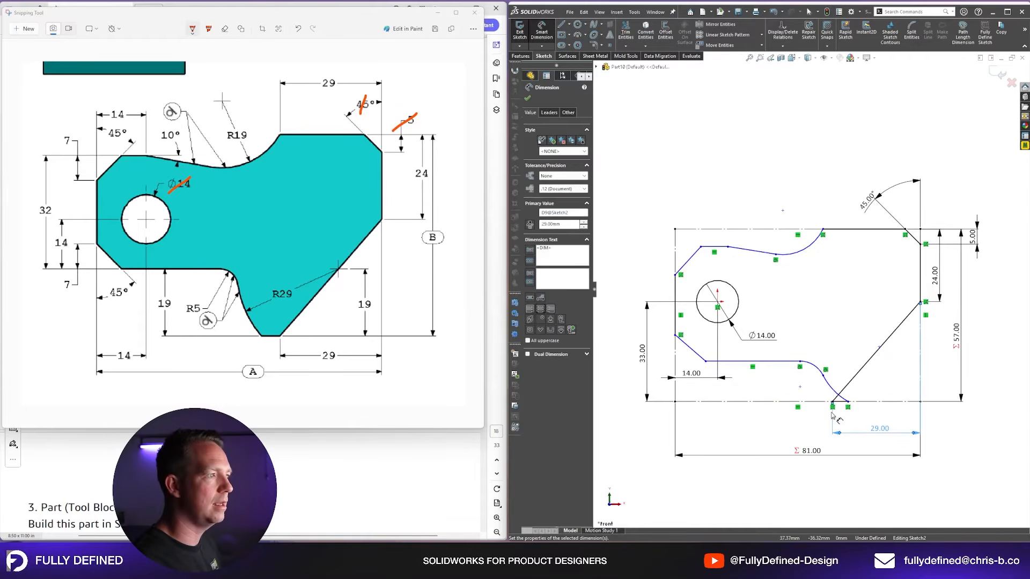
Step: Move the lower arc's bottom endpoint to the left of the sloping line's lower end so the profile no longer crosses itself
scroll(832, 416, down, 5)
scroll(832, 408, down, 5)
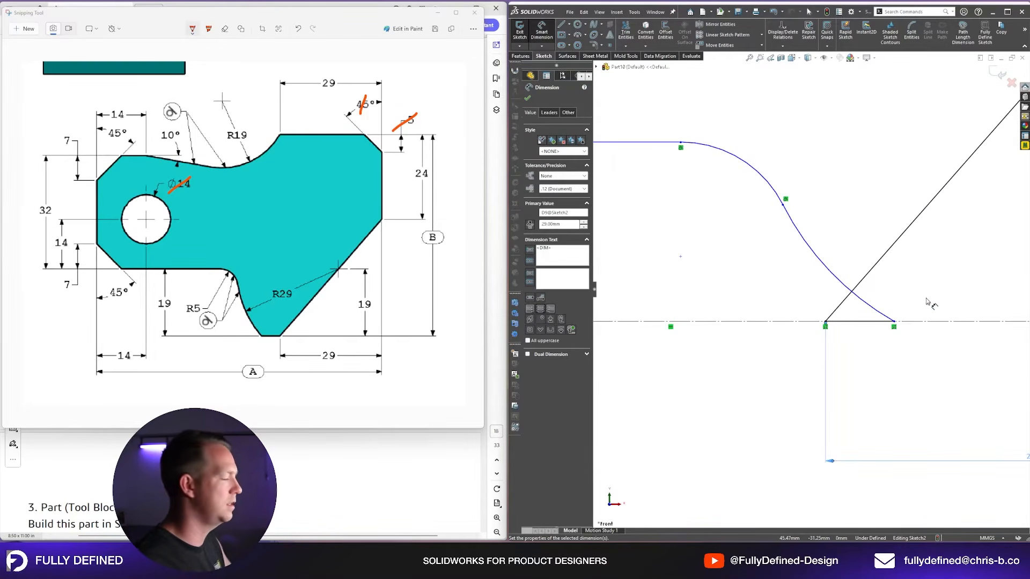
key(Escape)
drag(894, 322, 797, 322)
scroll(816, 296, up, 6)
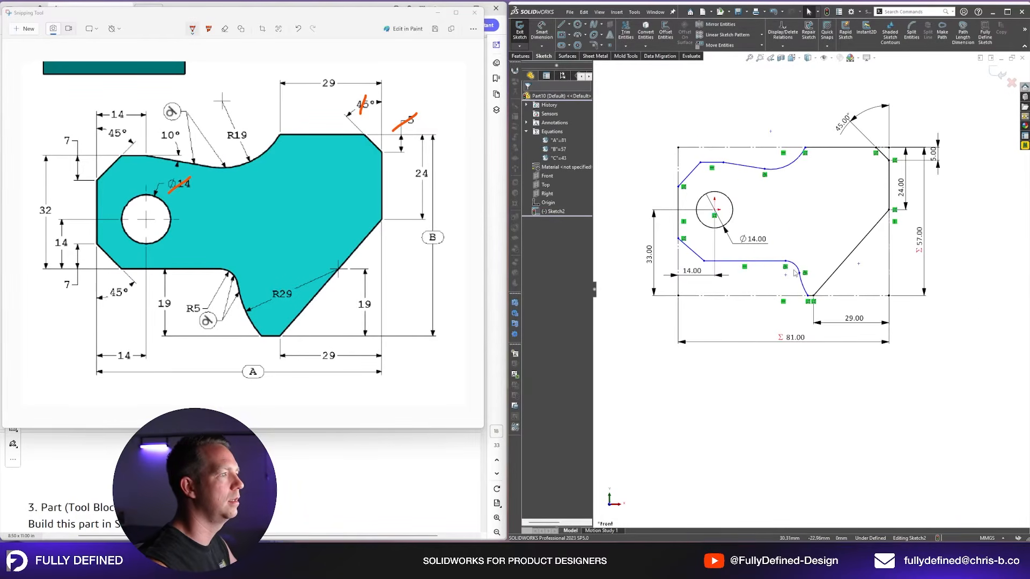
Step: Dimension the horizontal lower edge 19 mm above the construction rectangle's bottom edge
scroll(762, 268, down, 1)
key(d)
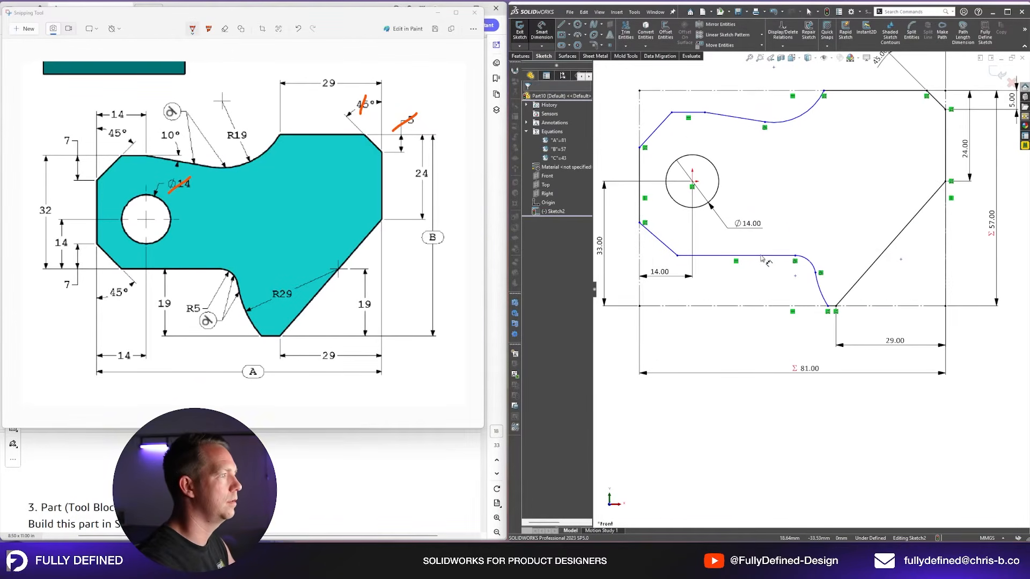
click(762, 306)
click(760, 256)
click(783, 286)
text(19)
key(Return)
Step: Dimension the two connected lower arcs with radii of 5 mm for the upper one and 29 mm for the lower one
click(819, 274)
click(858, 246)
text(29)
key(Return)
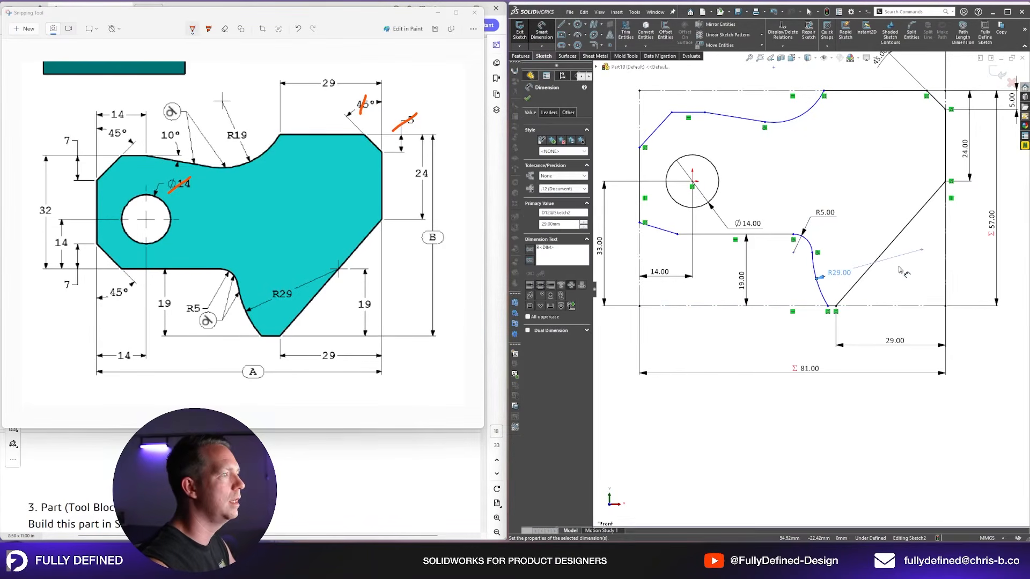
scroll(920, 260, down, 2)
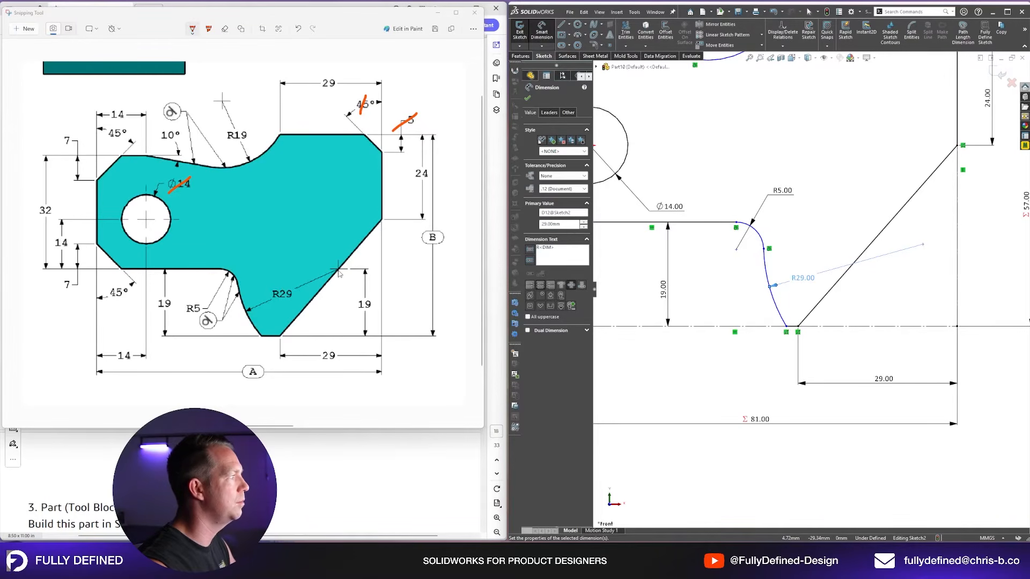
Step: Make the R29 arc's centre point coincident with the lower-right sloping line
key(Escape)
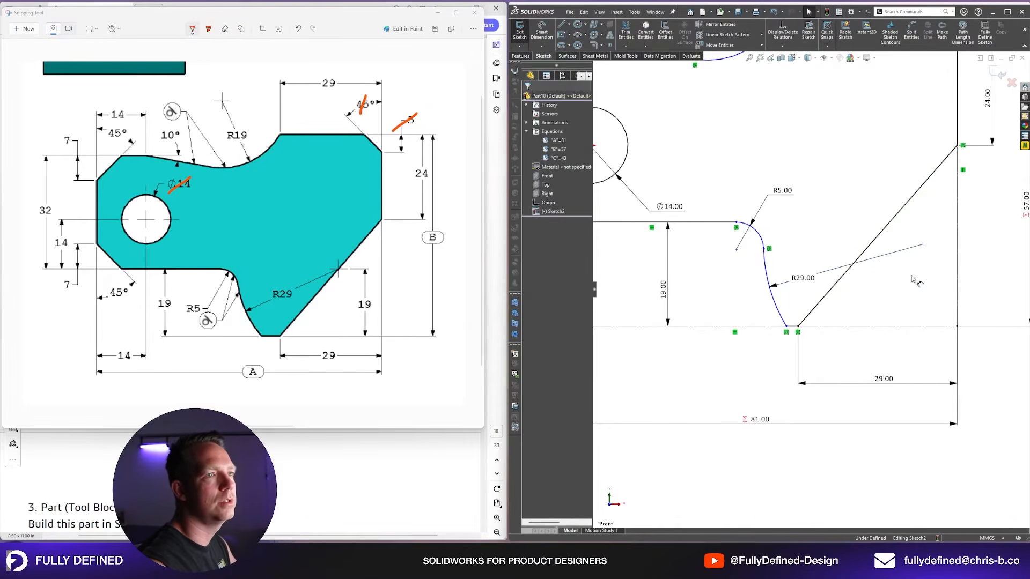
scroll(904, 229, down, 2)
click(921, 262)
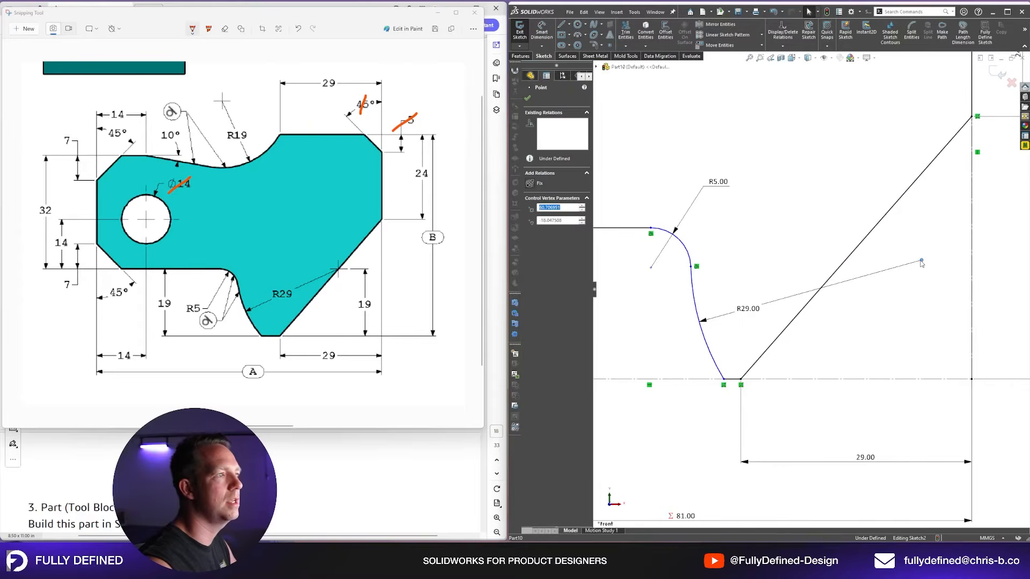
ctrl+click(860, 248)
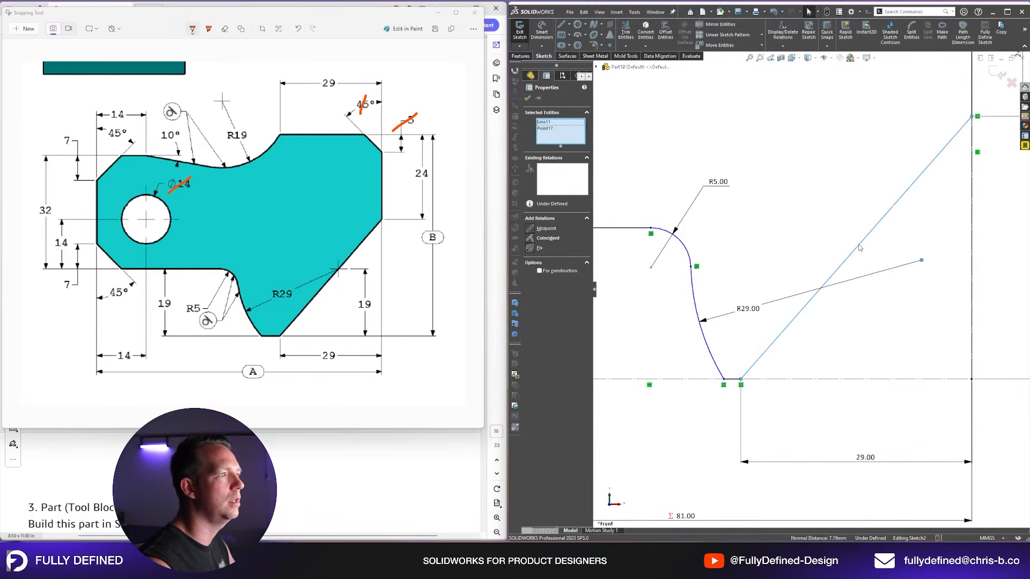
click(548, 238)
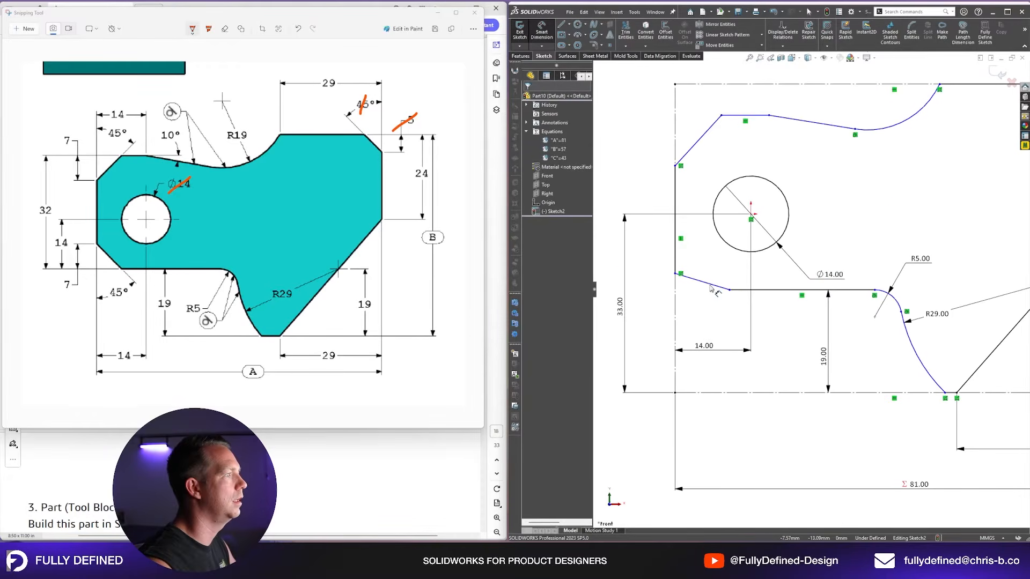
Step: Dimension the lower-left angled corner line with a 7 mm vertical height and a 45° angle to the left edge
click(702, 281)
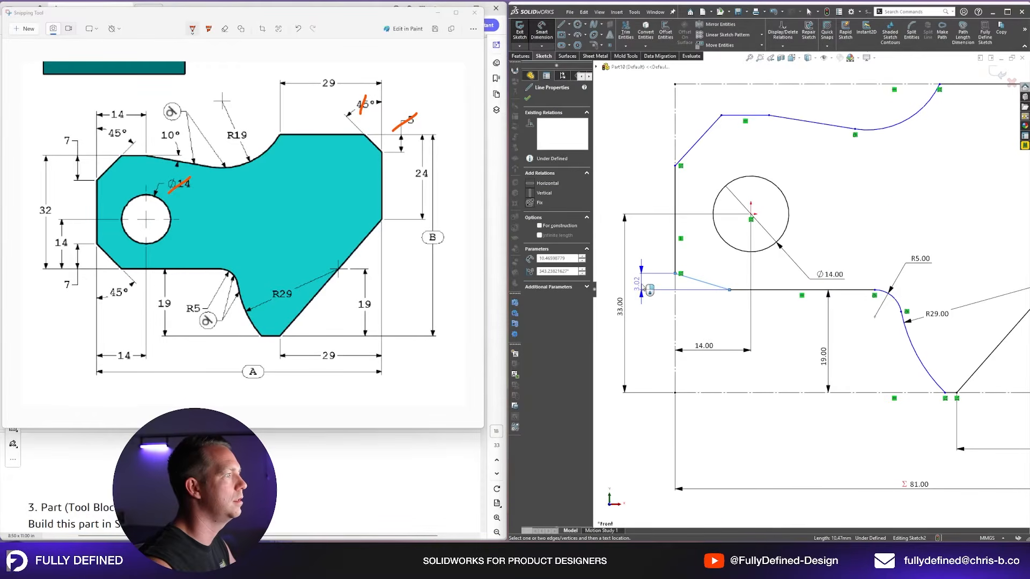
click(647, 285)
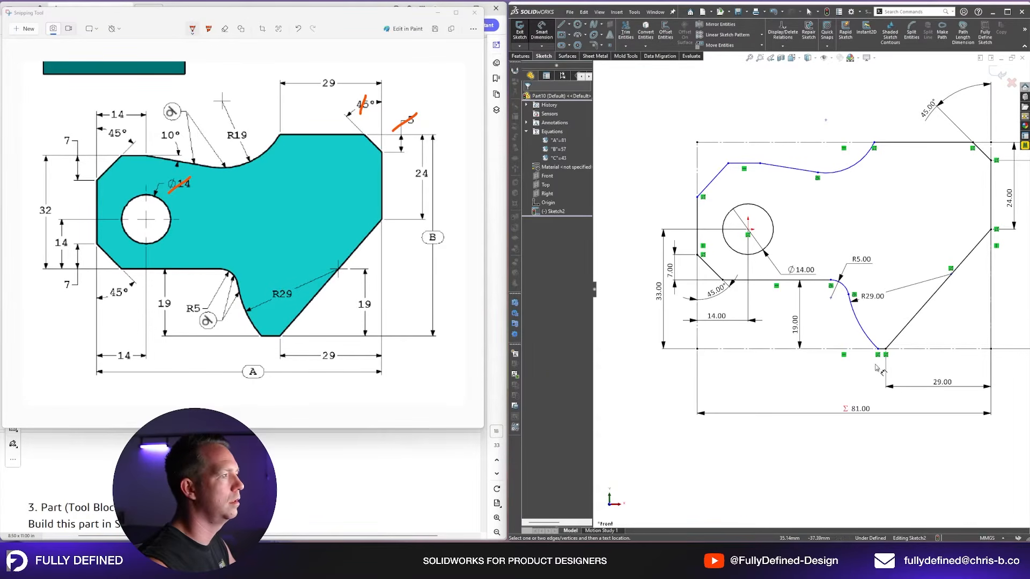
Step: Move the R29 arc's lower endpoint left along the bottom construction line and dimension its centre 19 mm above that line
drag(878, 351, 861, 349)
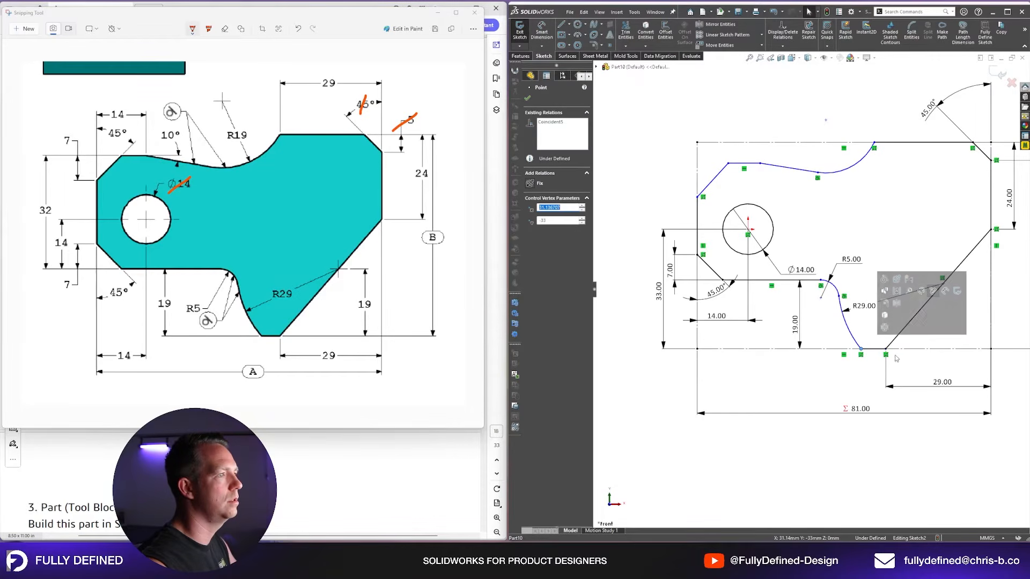
click(970, 454)
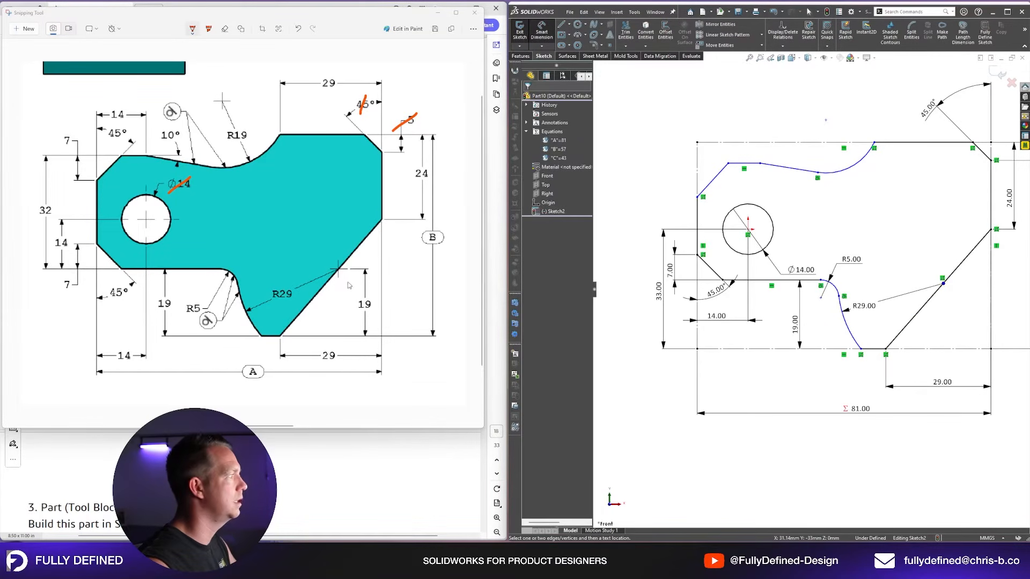
mouse_move(366, 296)
mouse_down()
mouse_move(371, 319)
mouse_move(378, 297)
mouse_up()
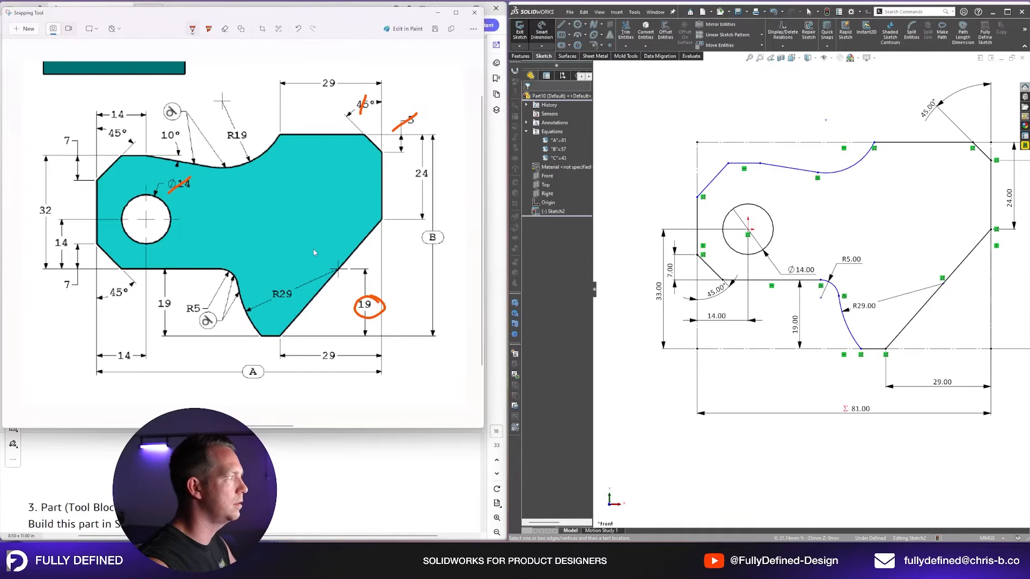
click(942, 278)
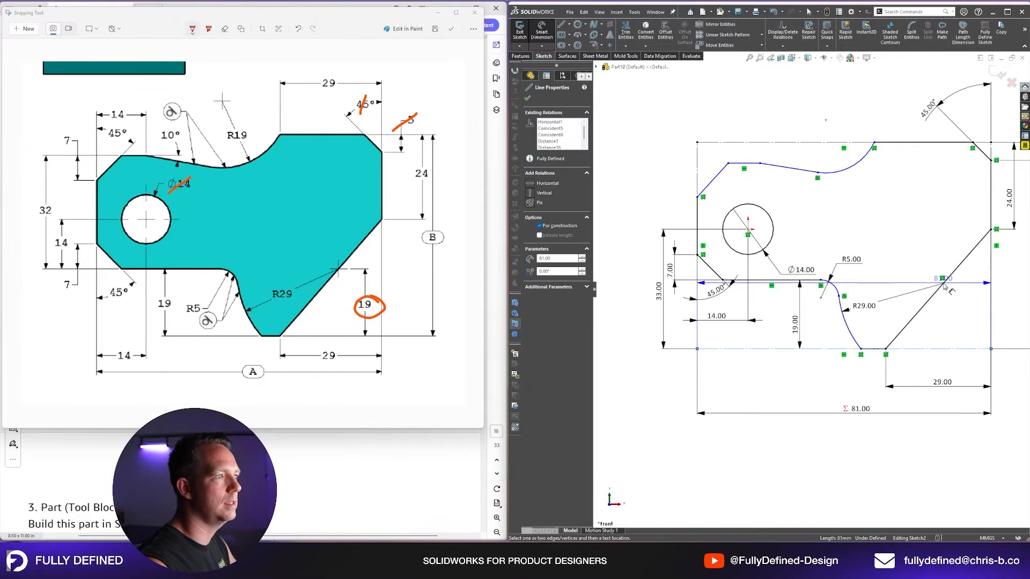
click(953, 303)
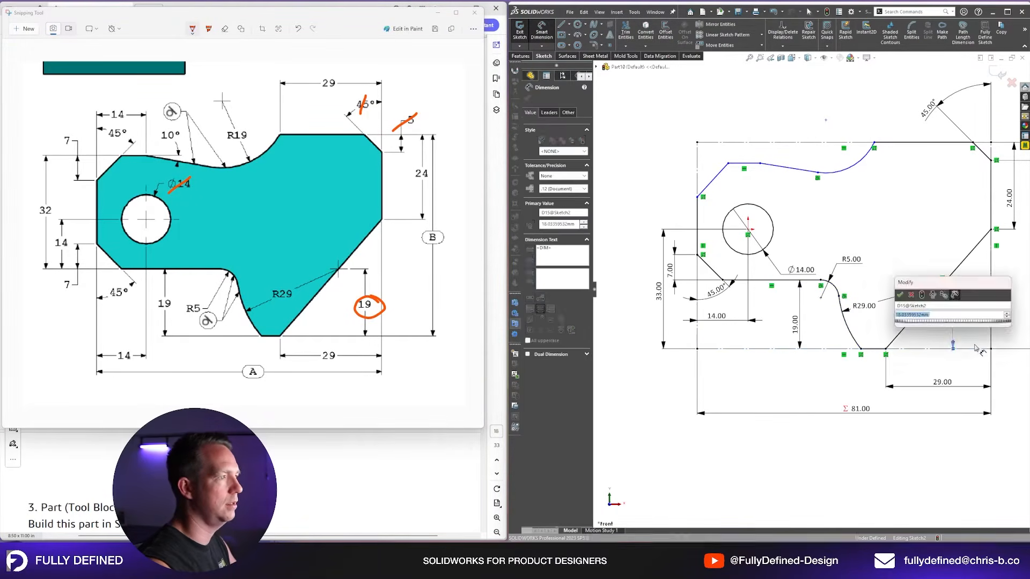
text(19)
key(Return)
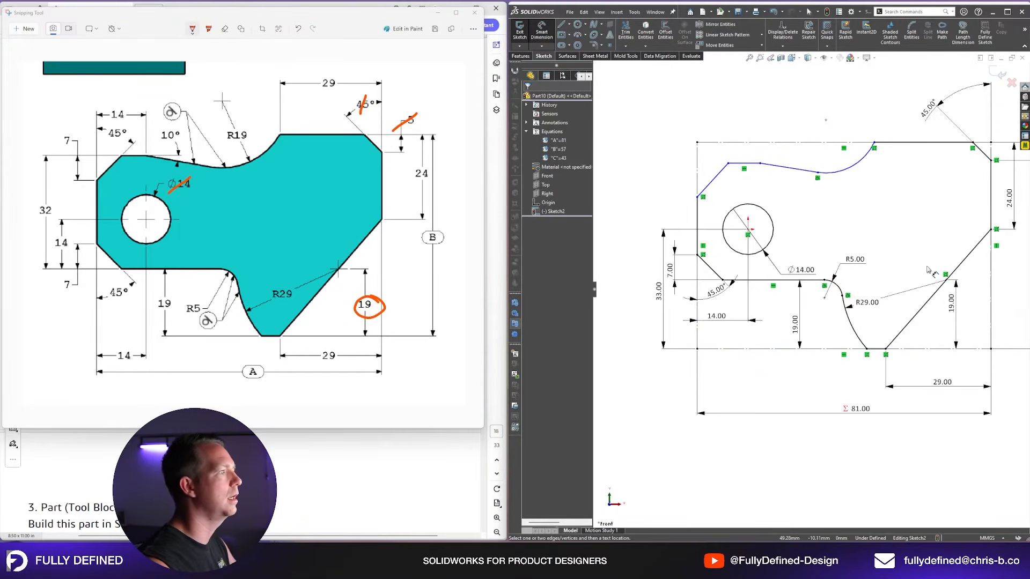
Step: Dimension the upper-left angled corner line at 45° to the vertical edge with a 7 mm vertical height
click(721, 173)
click(722, 109)
click(675, 185)
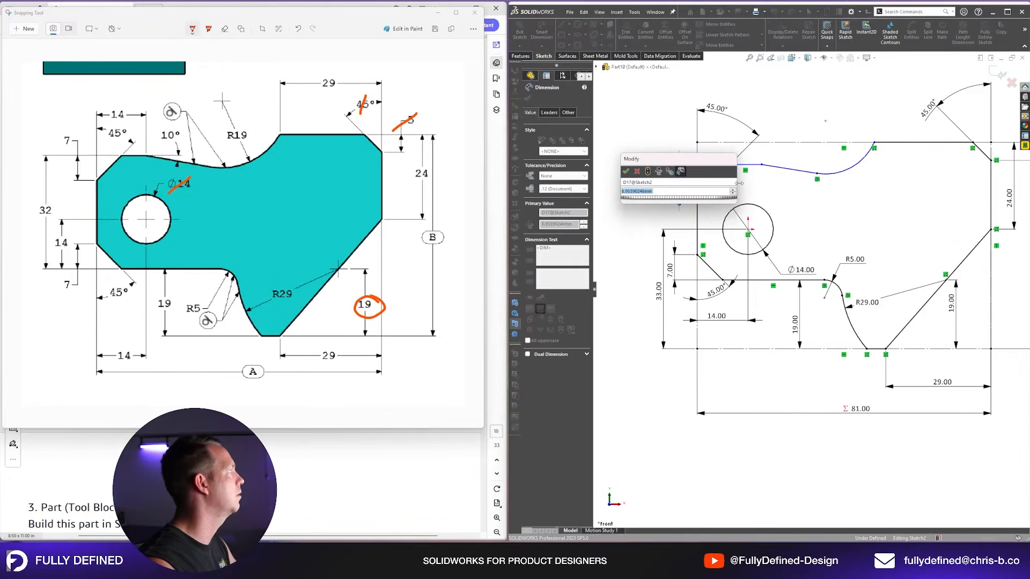
text(7)
key(Return)
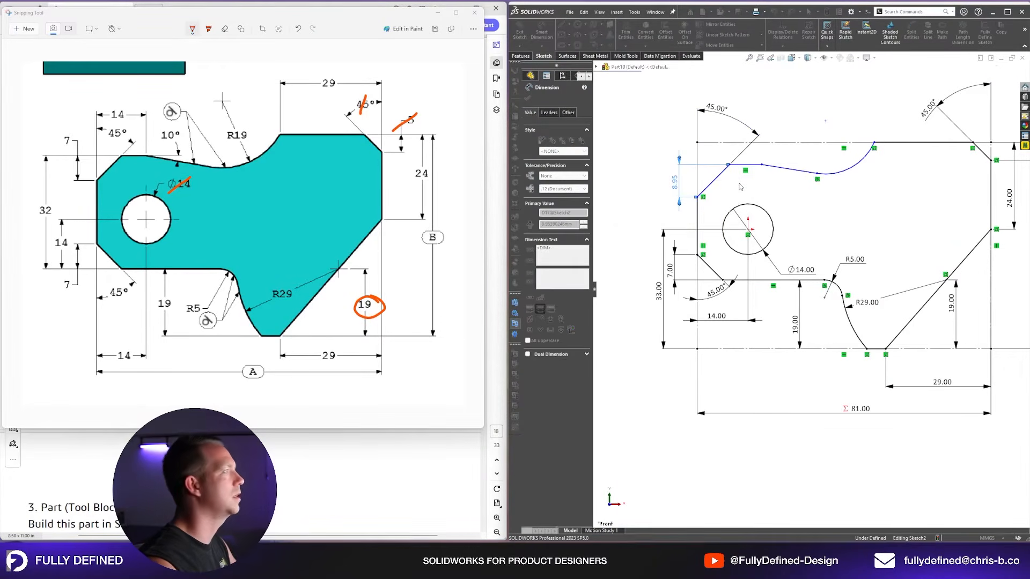
Step: Set a 10° angle between the short horizontal line above the hole and the adjoining shallow sloping line
click(748, 172)
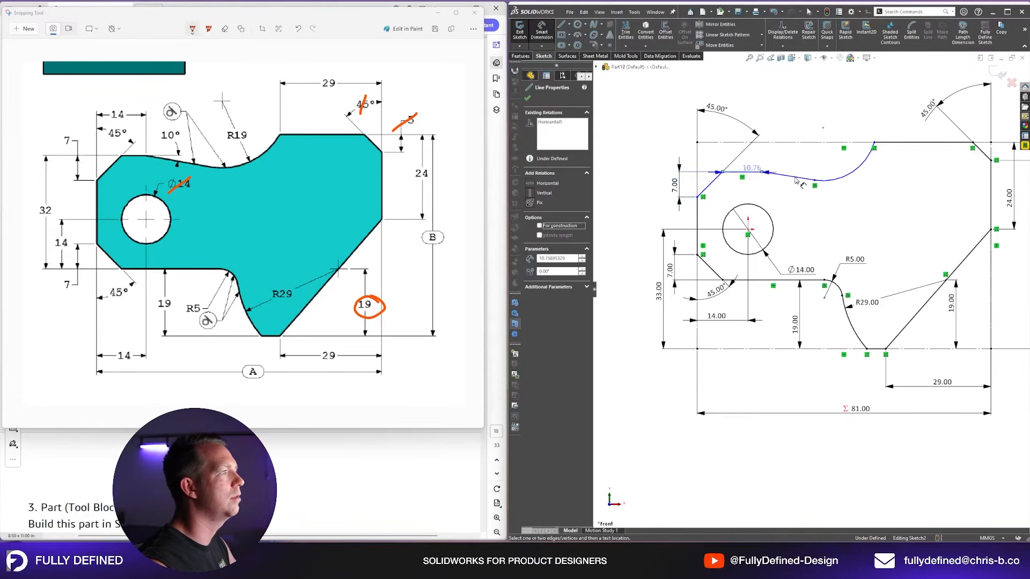
click(797, 180)
click(822, 158)
text(10)
key(Return)
Step: Dimension the right end of the short upper horizontal line 14 mm from the profile's left edge
click(697, 217)
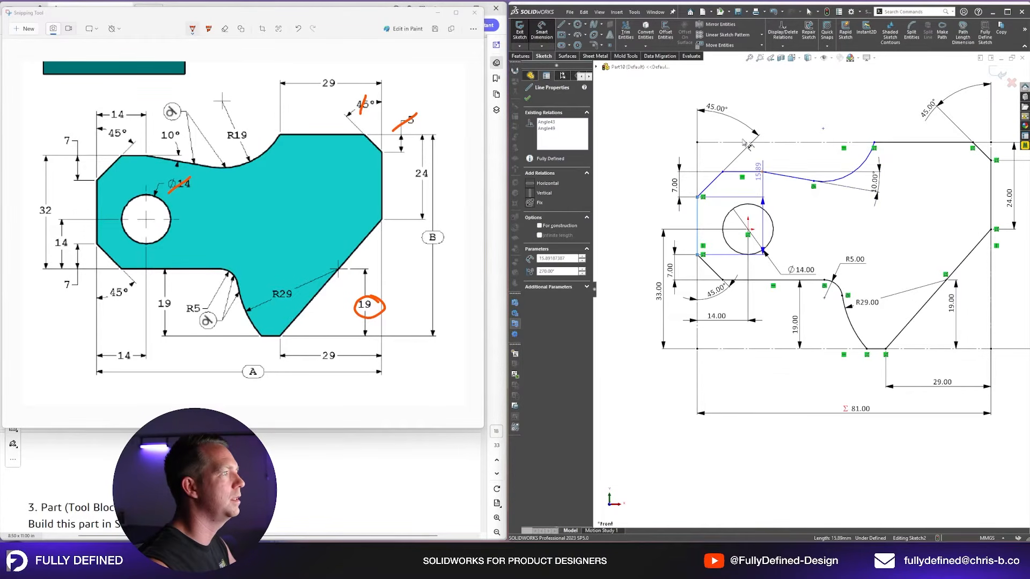
click(762, 171)
click(731, 132)
text(14)
key(Return)
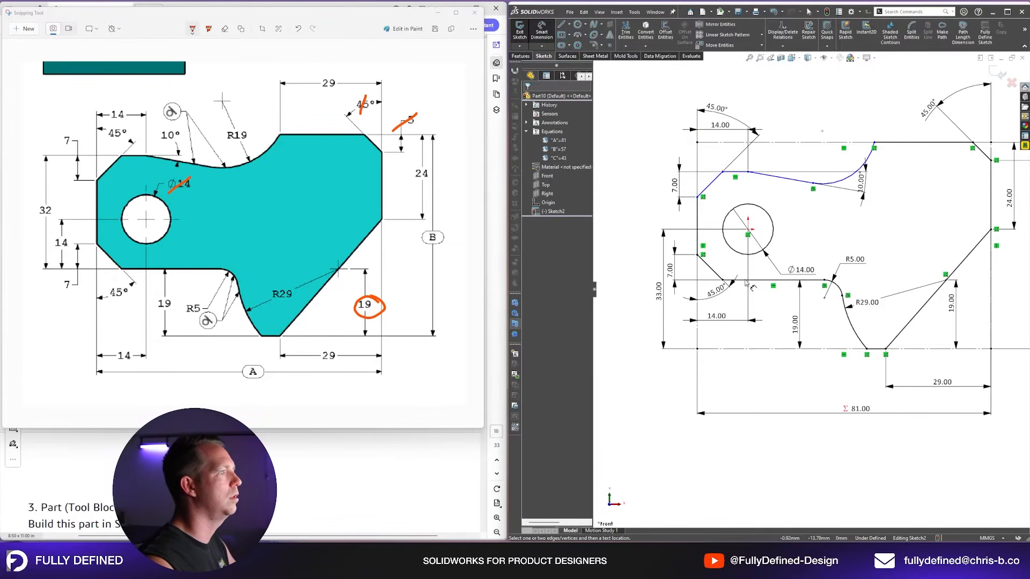
Step: Set the vertical distance between the lower horizontal edge and the short upper horizontal line to 32 mm
click(764, 280)
click(736, 171)
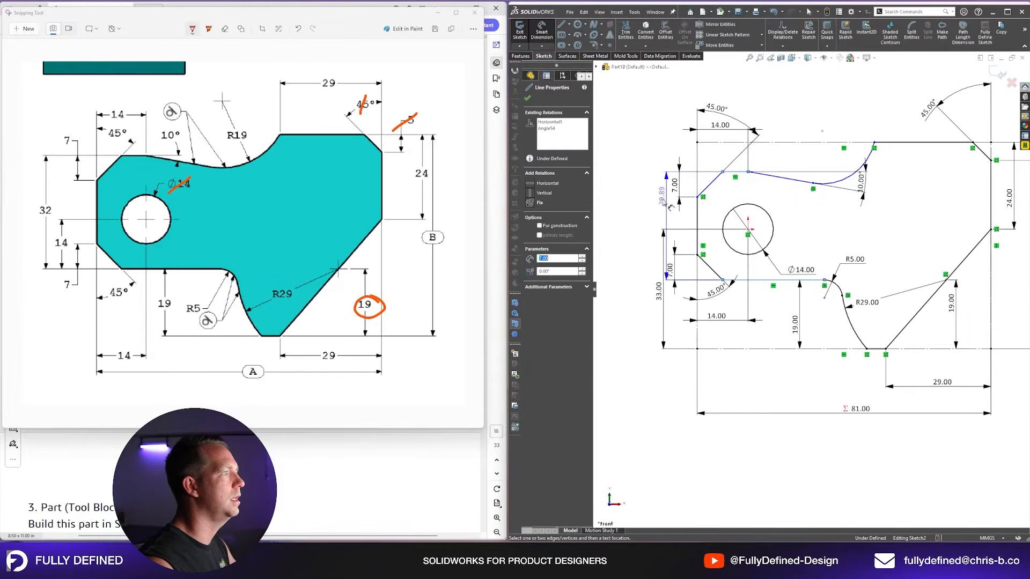
click(631, 218)
text(32)
key(Return)
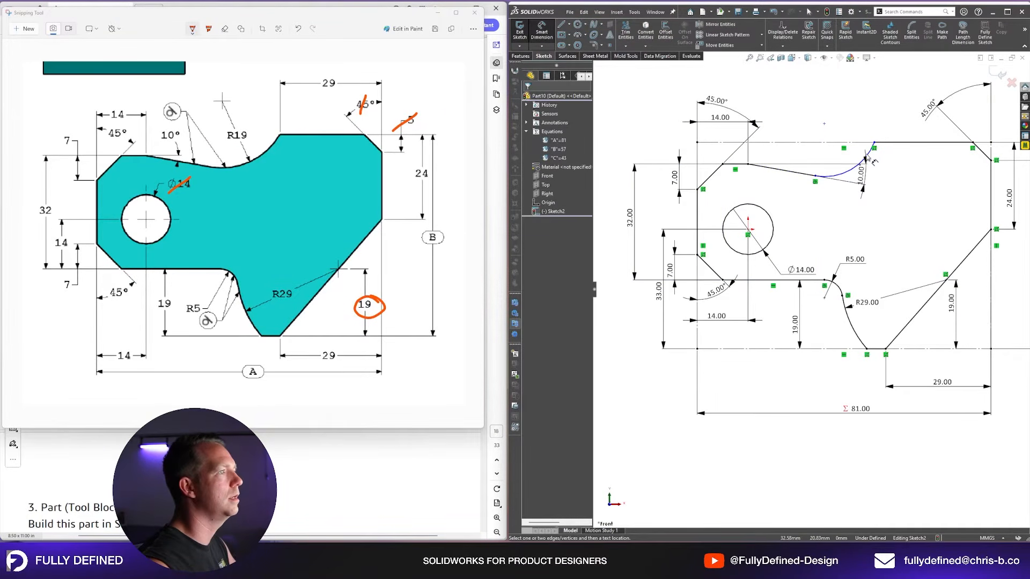
Step: Dimension the large concave arc on the profile's upper edge with a 19 mm radius
click(868, 158)
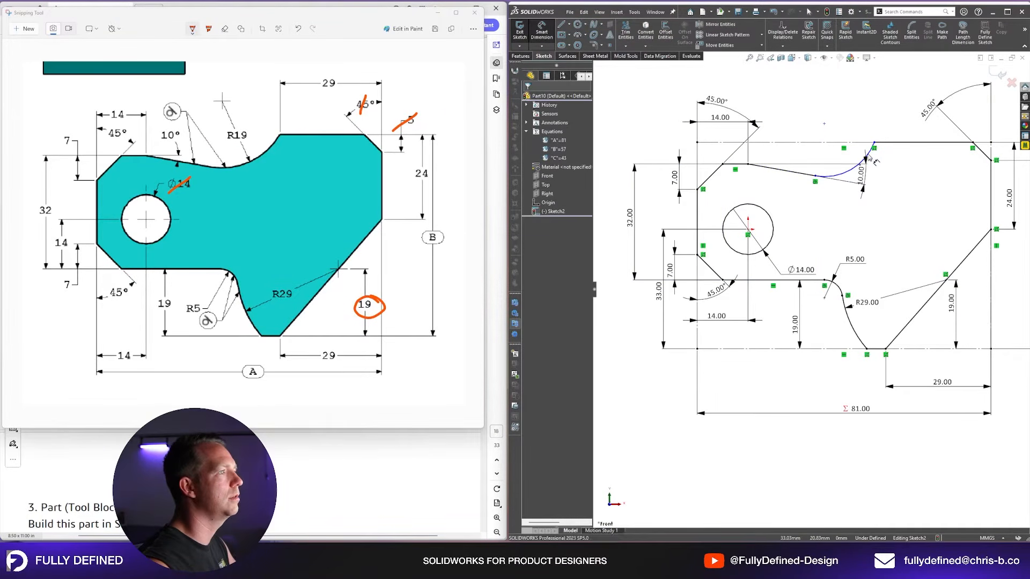
click(885, 110)
text(19)
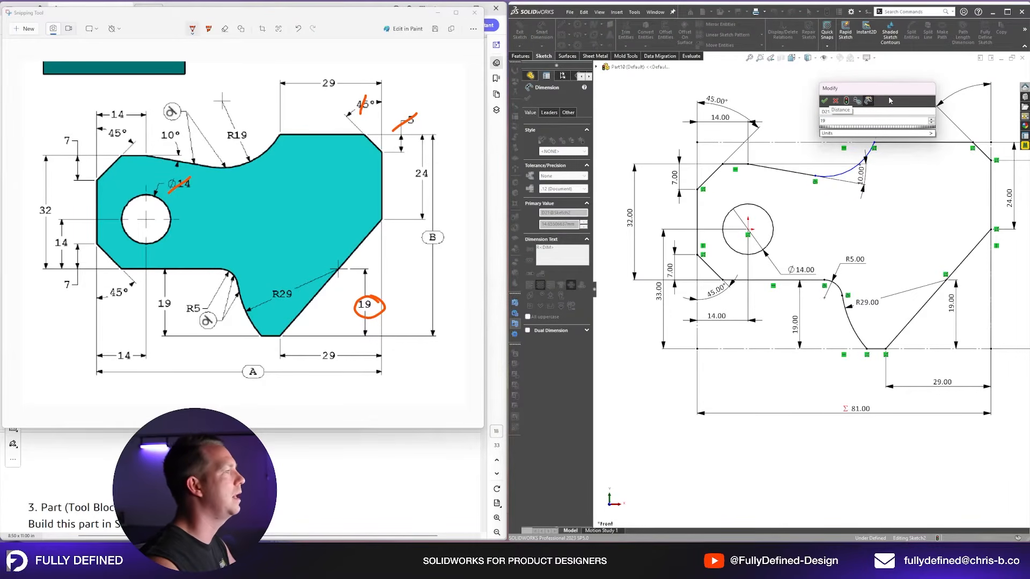
key(Return)
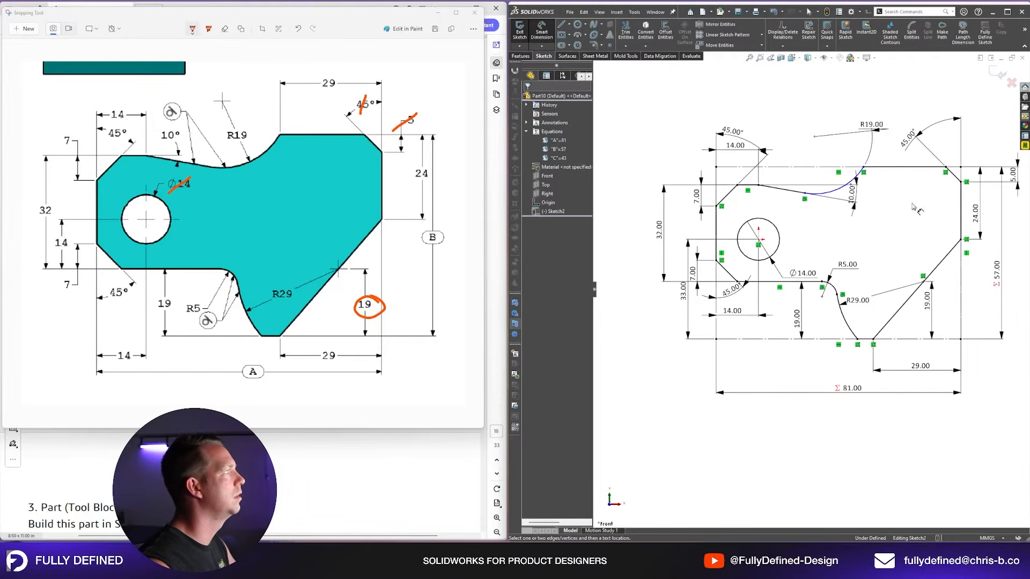
Step: Dimension the upper arc's end on the top edge 29 mm from the profile's right edge
click(960, 206)
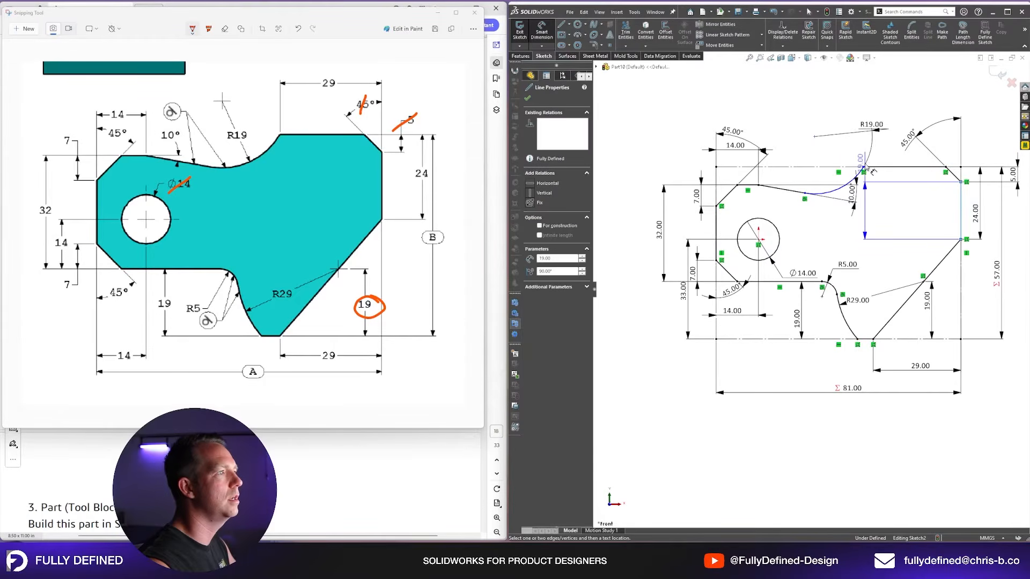
click(864, 167)
click(912, 102)
text(29)
key(Return)
key(Escape)
scroll(941, 216, up, 1)
scroll(941, 216, down, 1)
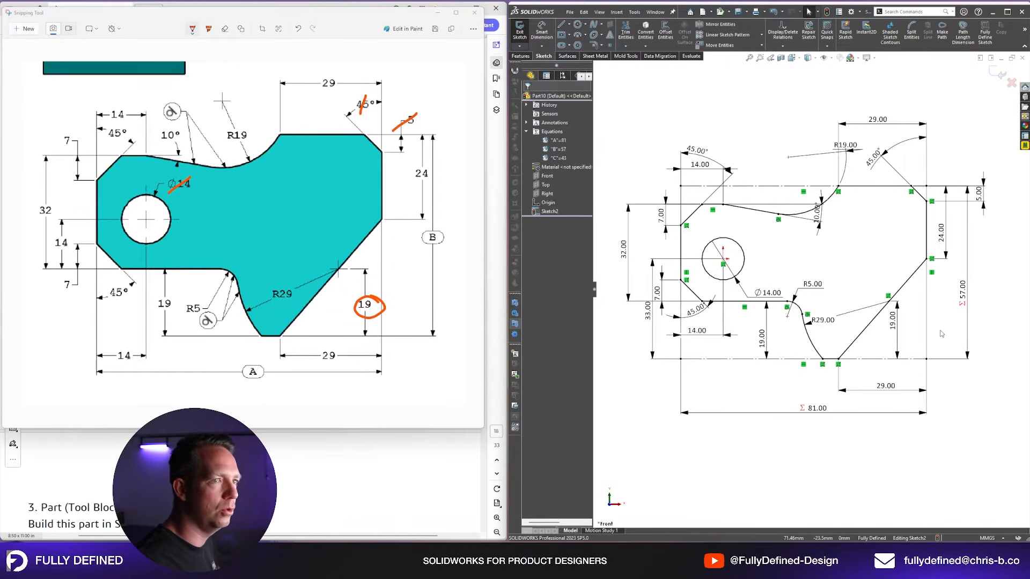
Step: Test removing the 24 mm dimension by moving the sloping line's upper endpoint, and undo both changes
click(941, 234)
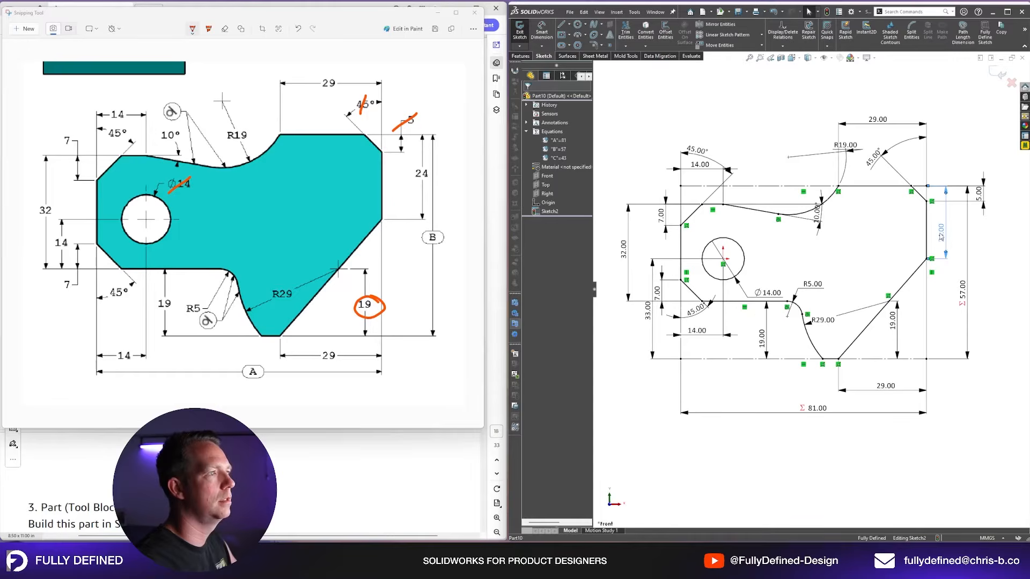
key(Delete)
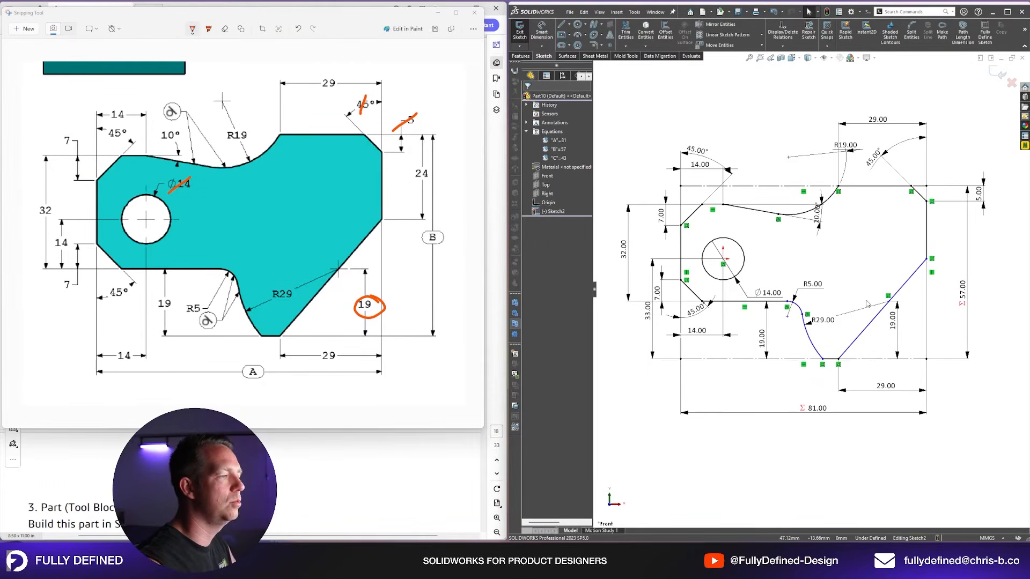
click(927, 260)
mouse_move(927, 261)
mouse_down()
mouse_move(923, 244)
mouse_move(925, 297)
mouse_move(924, 253)
mouse_up()
key(ctrl+z)
key(ctrl+z)
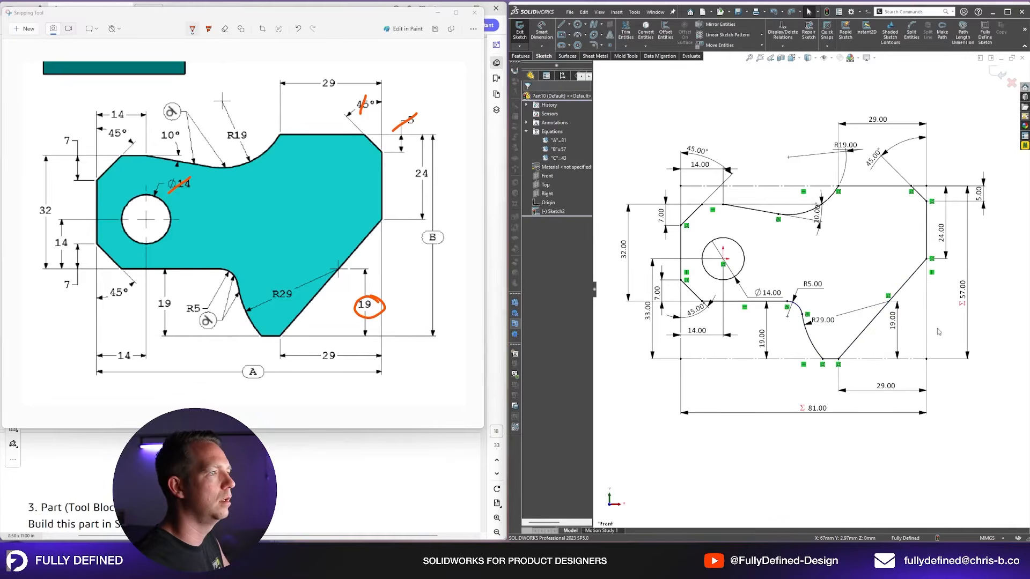
Step: Put away the screenshot reference and extrude the profile as Mid Plane with its depth linked to global variable "C"
click(475, 13)
middle_drag(854, 423, 852, 302)
key(e)
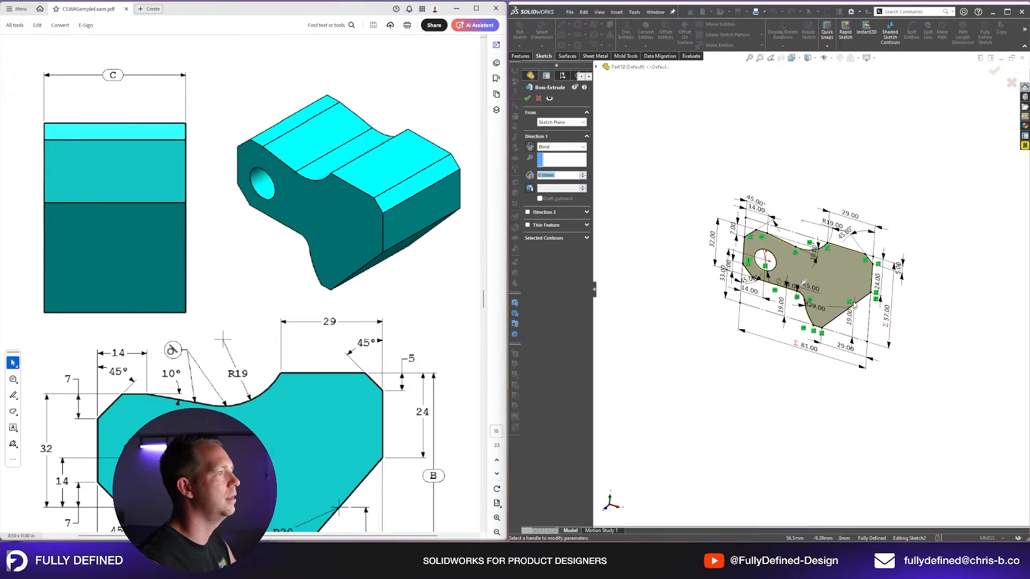
click(557, 146)
click(549, 173)
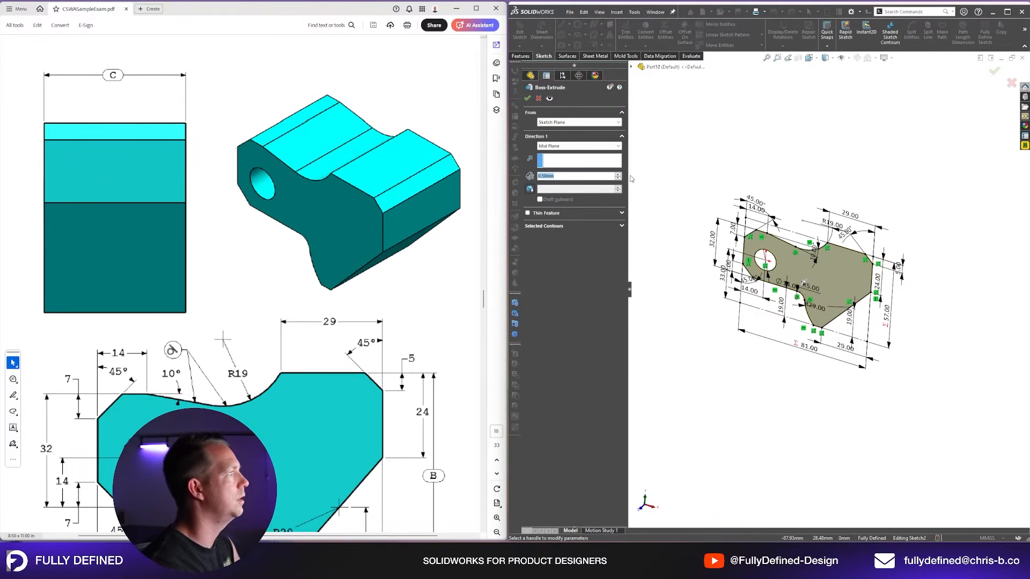
text(=)
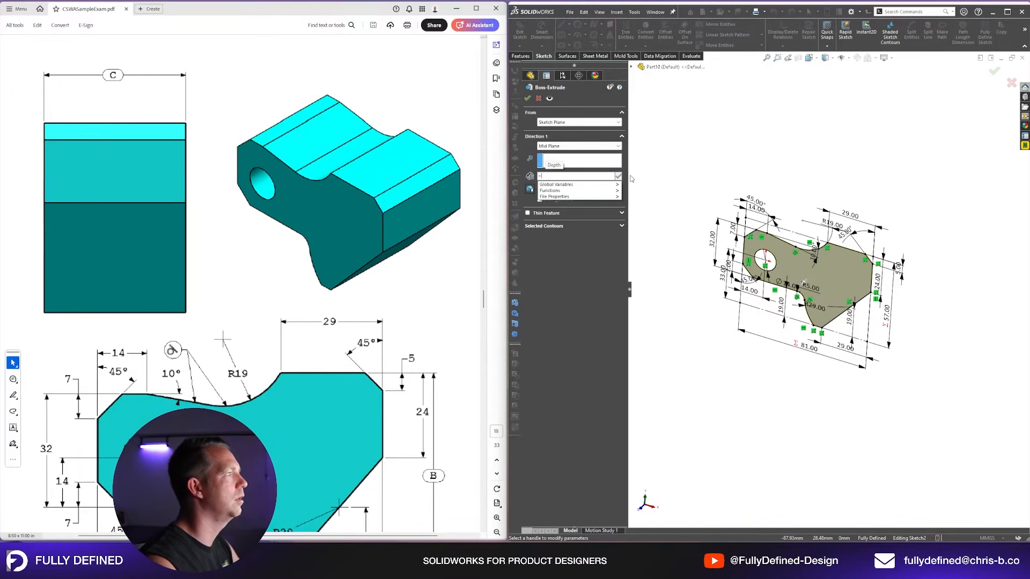
click(638, 185)
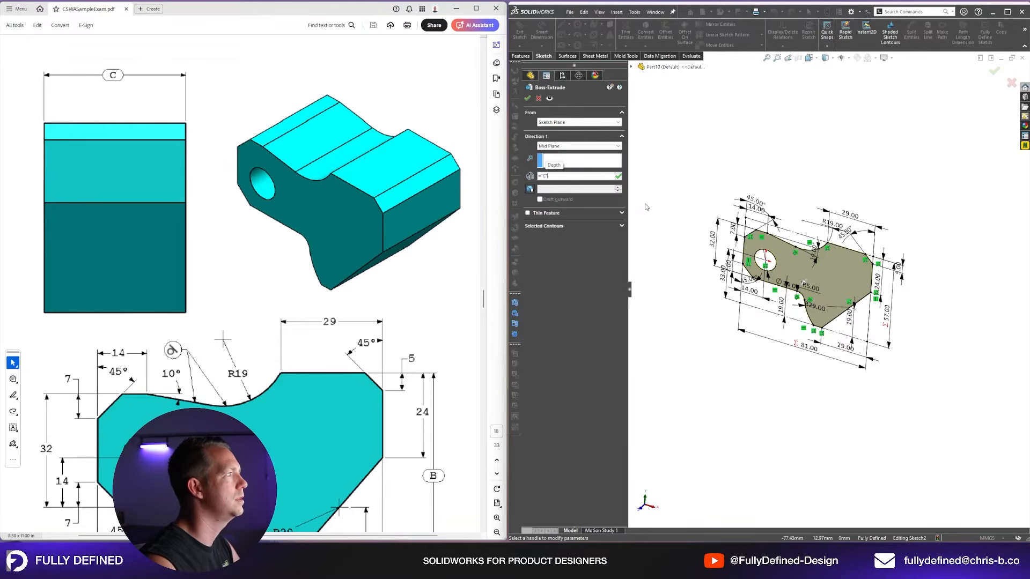
click(618, 176)
key(Return)
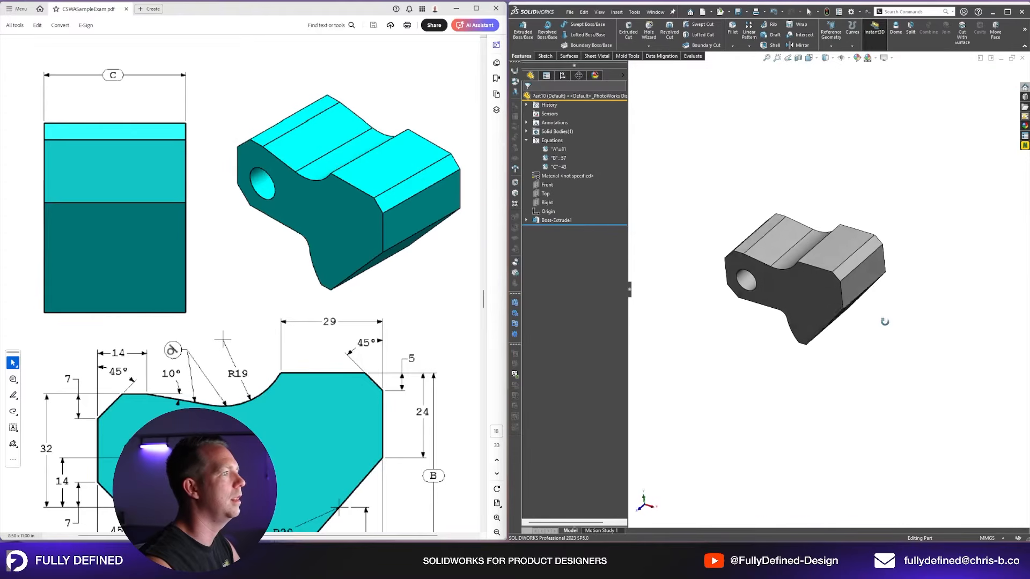
Step: Save the extruded tool block as a new part file
scroll(262, 337, down, 2)
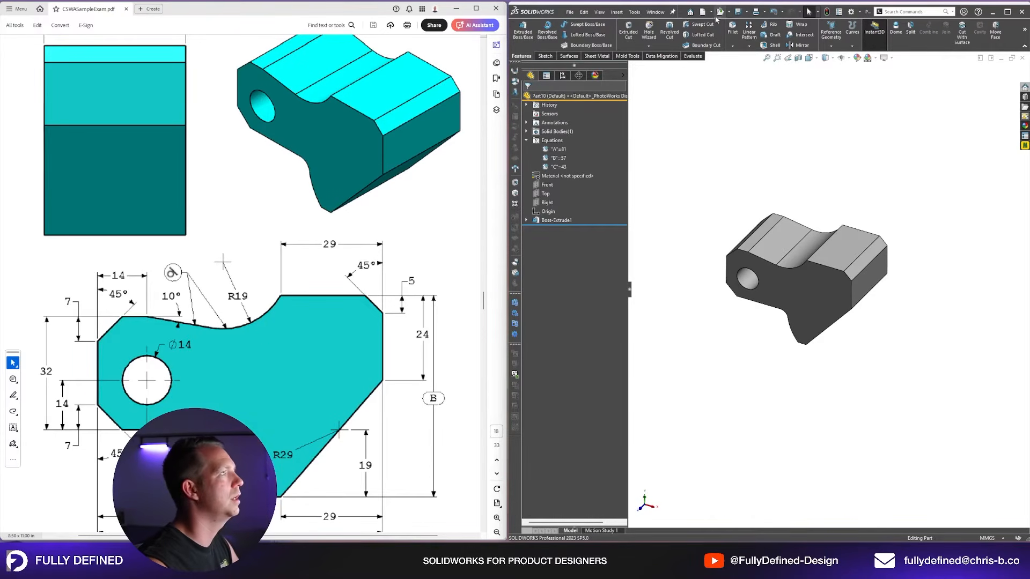
click(738, 12)
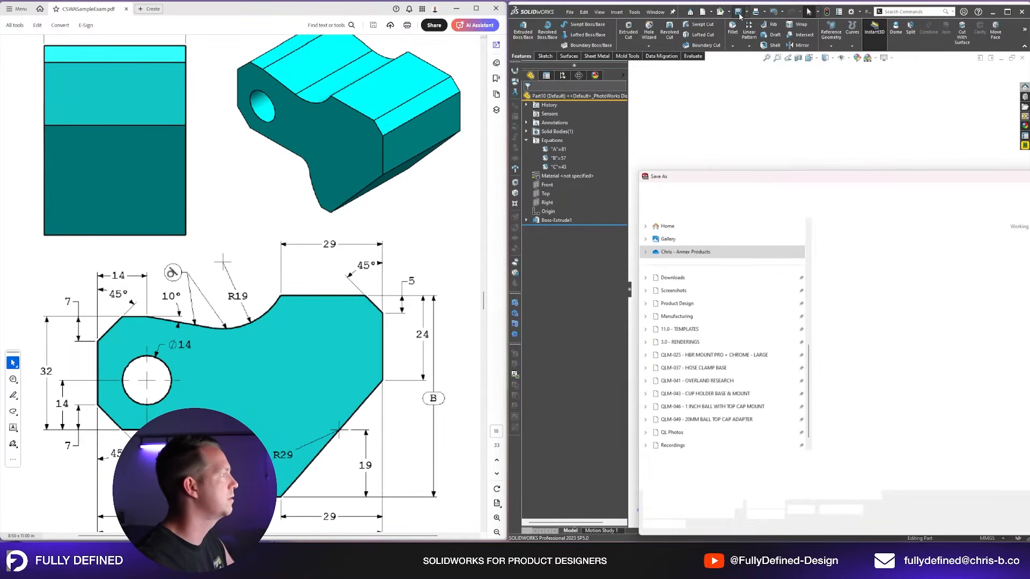
drag(902, 177, 909, 159)
click(821, 176)
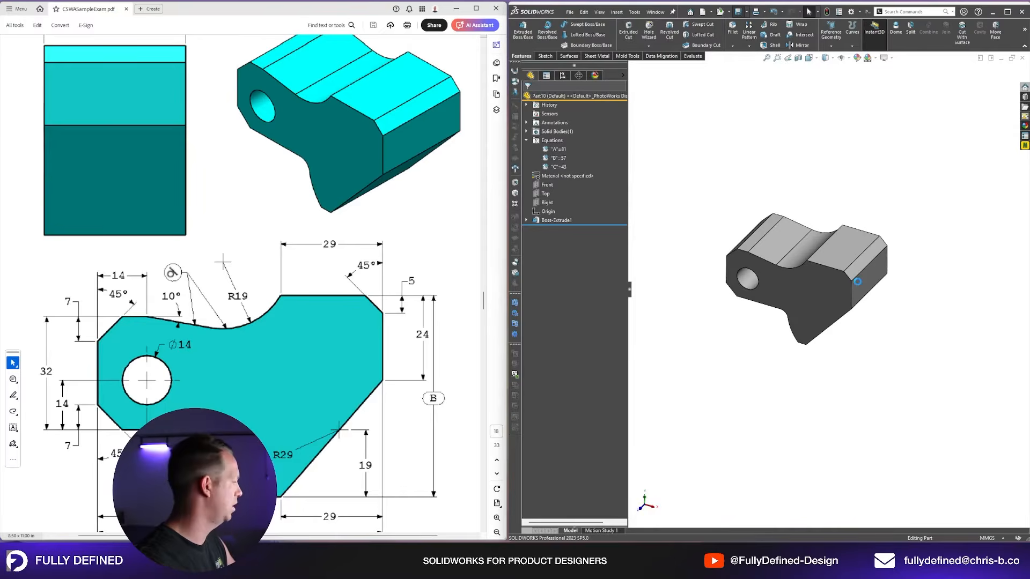
Step: Bring up question 3's specifications in the exam PDF and check the part document's unit system against them
scroll(200, 338, down, 8)
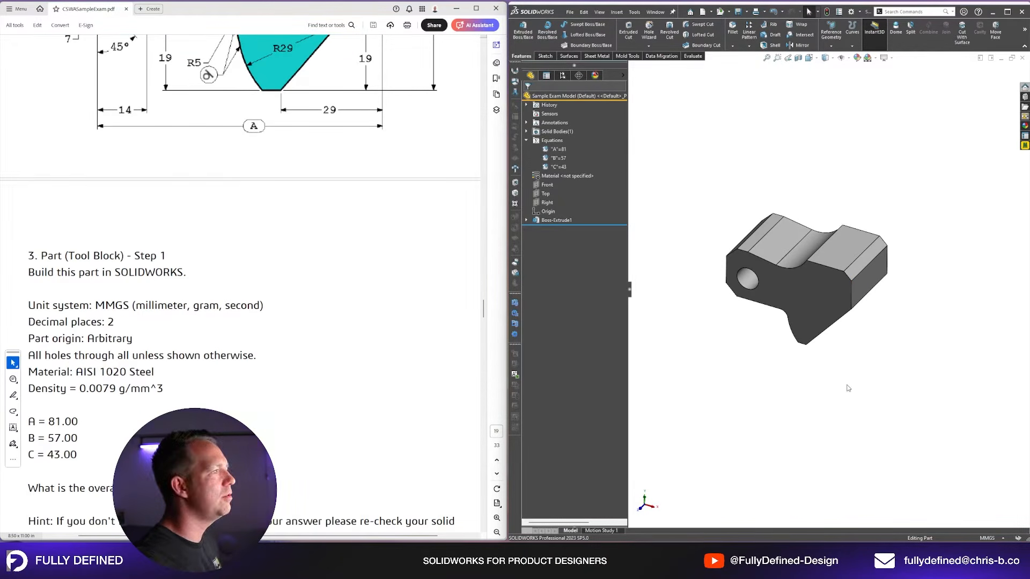
scroll(276, 328, down, 3)
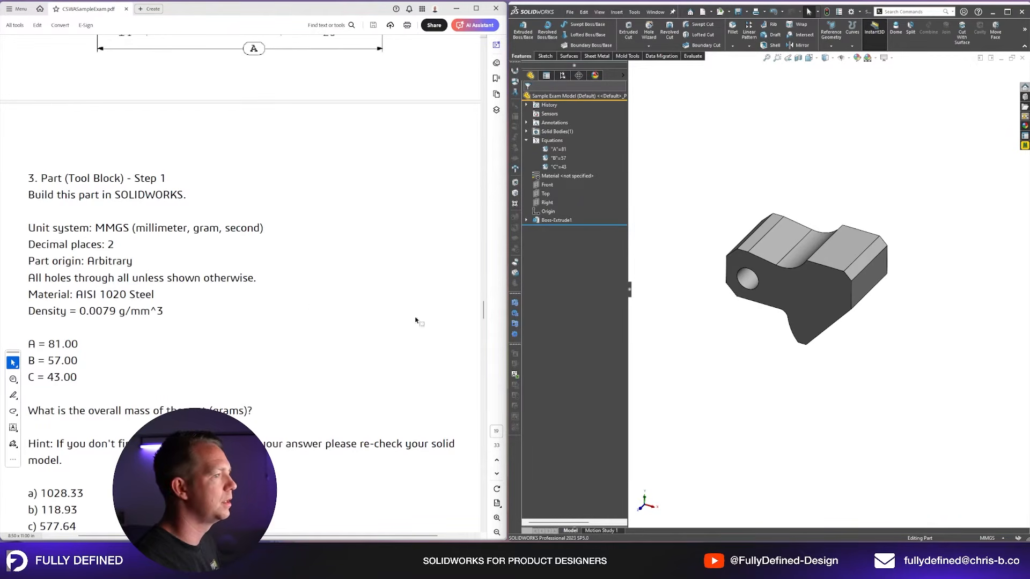
click(988, 538)
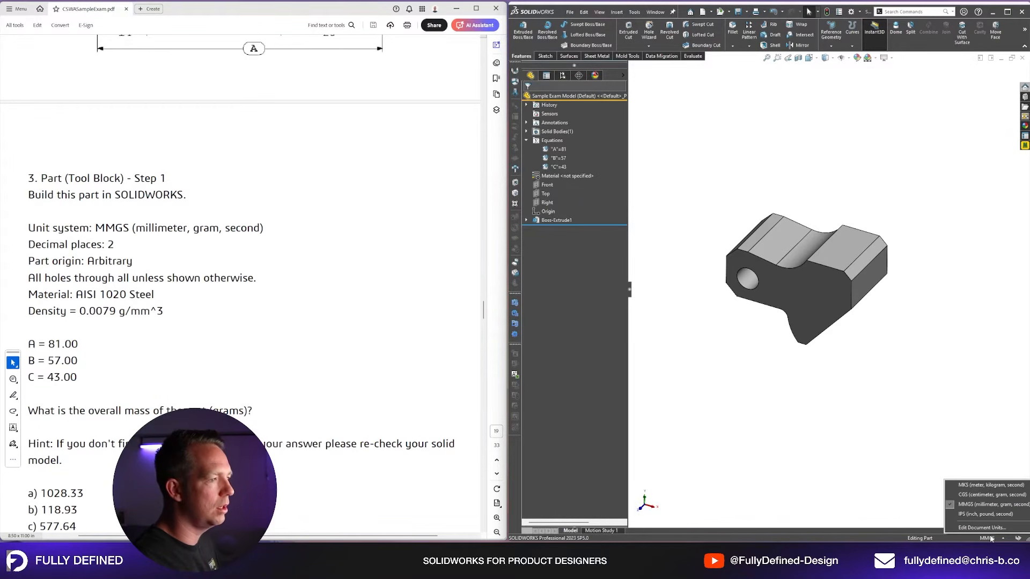
click(779, 375)
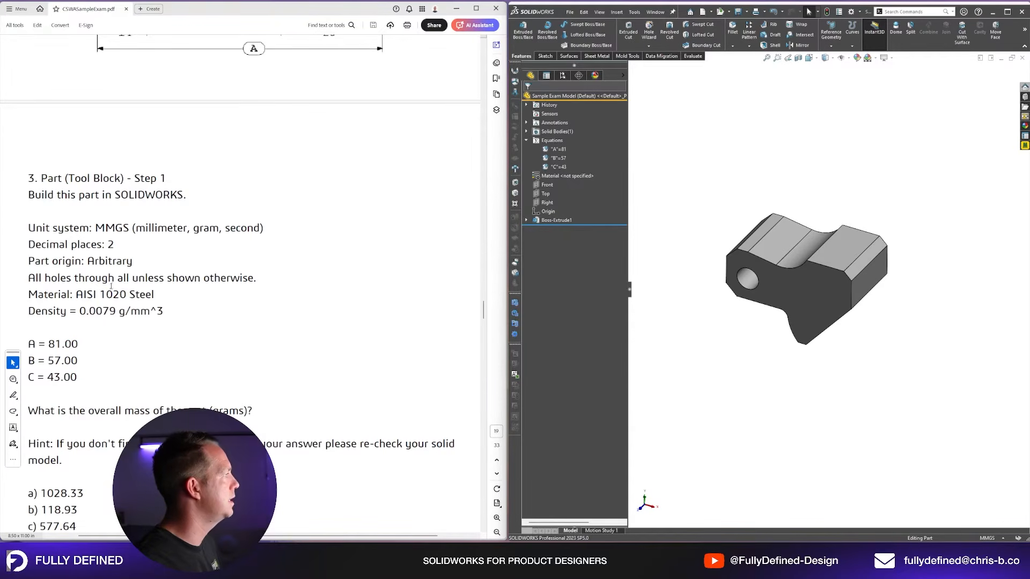
Step: Compare the densities of AISI 1020 and AISI 1020 Steel, Cold Rolled, and assign AISI 1020 to the part
right_click(564, 177)
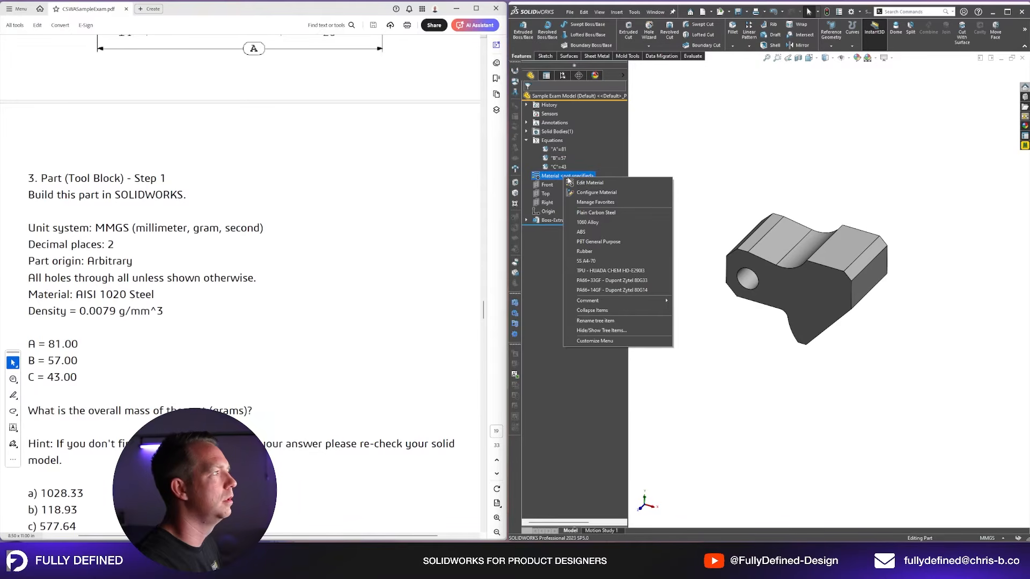
click(593, 183)
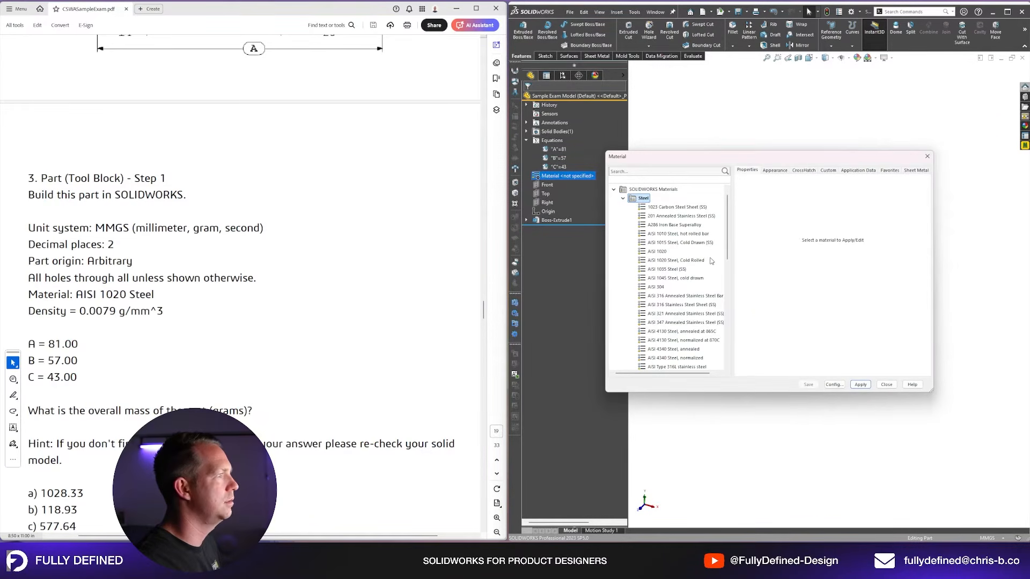
click(657, 251)
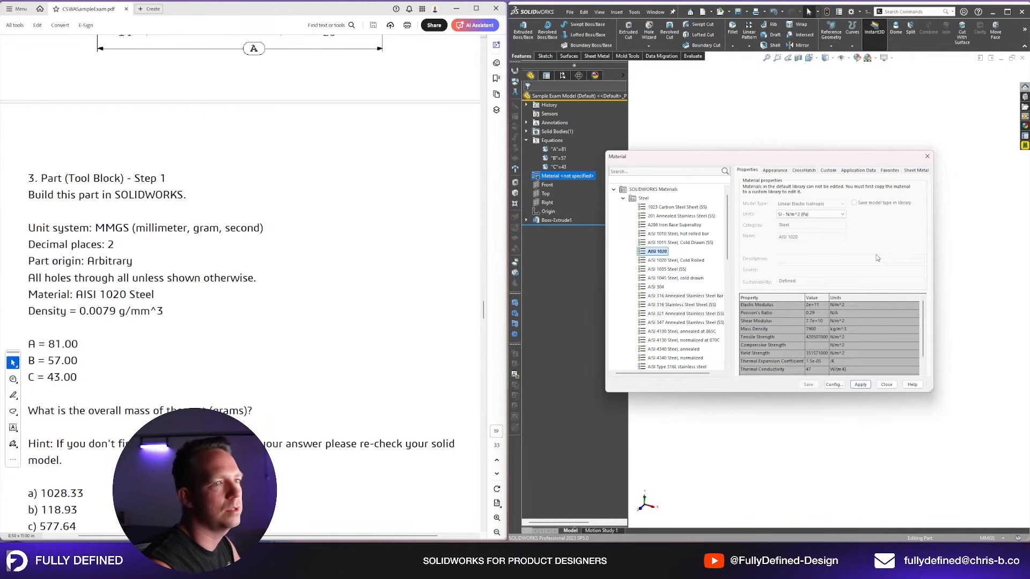
click(665, 261)
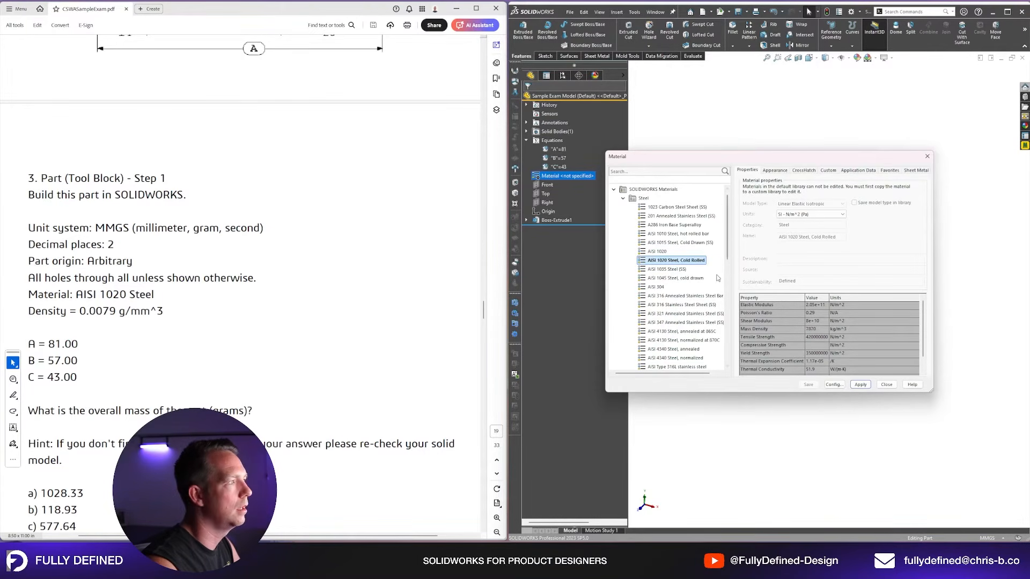
click(657, 251)
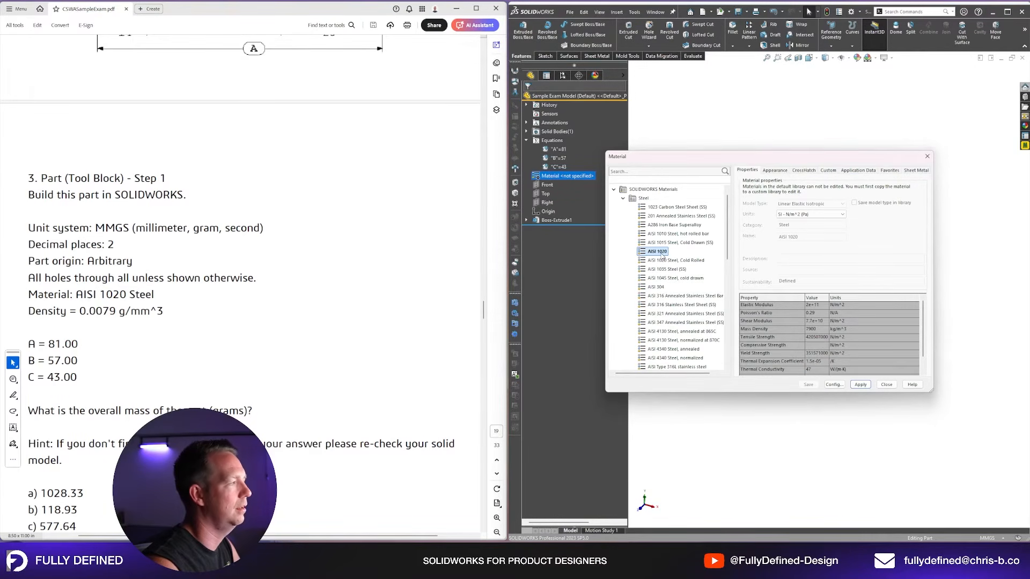
click(860, 384)
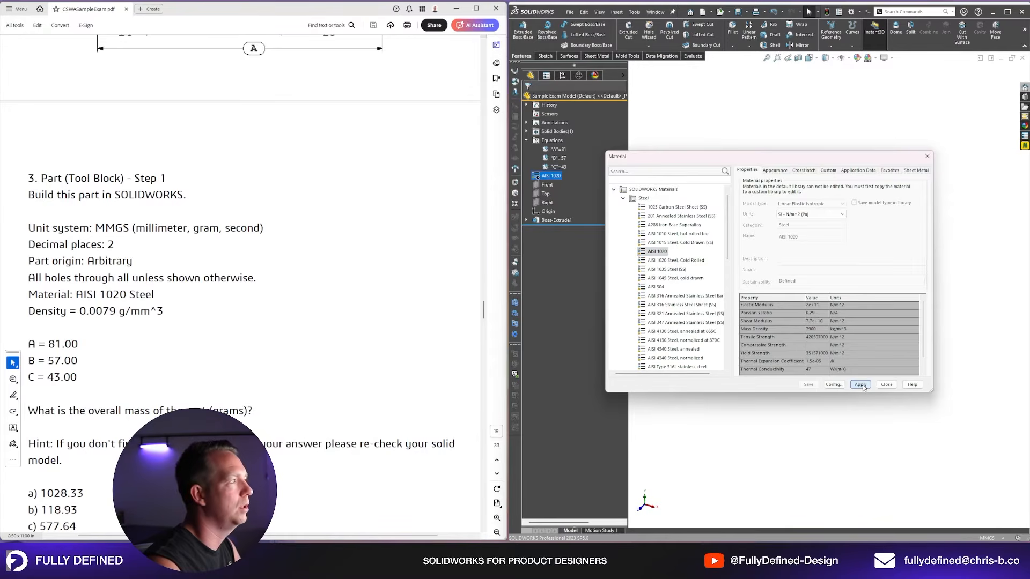
click(889, 384)
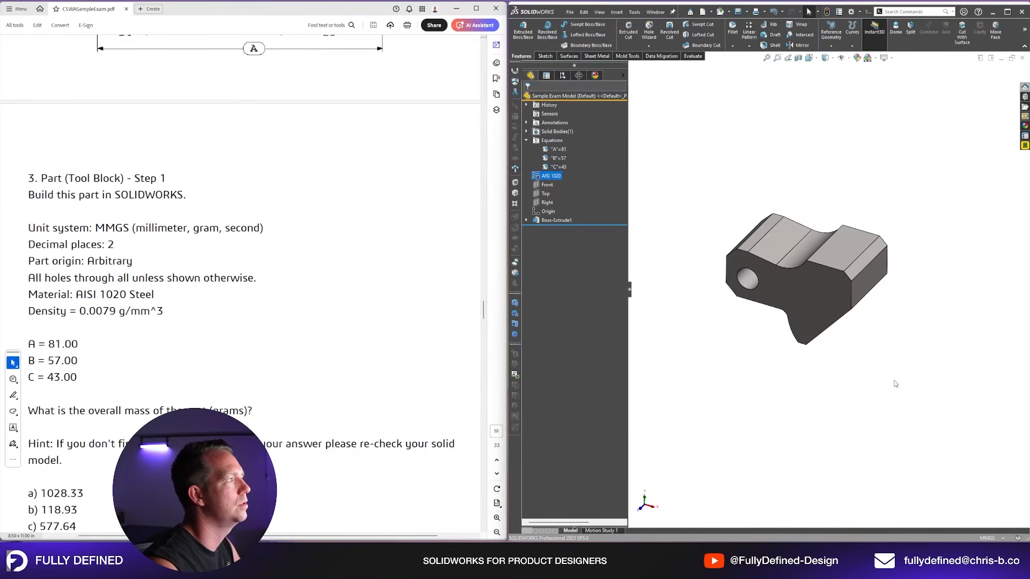
click(557, 178)
click(763, 195)
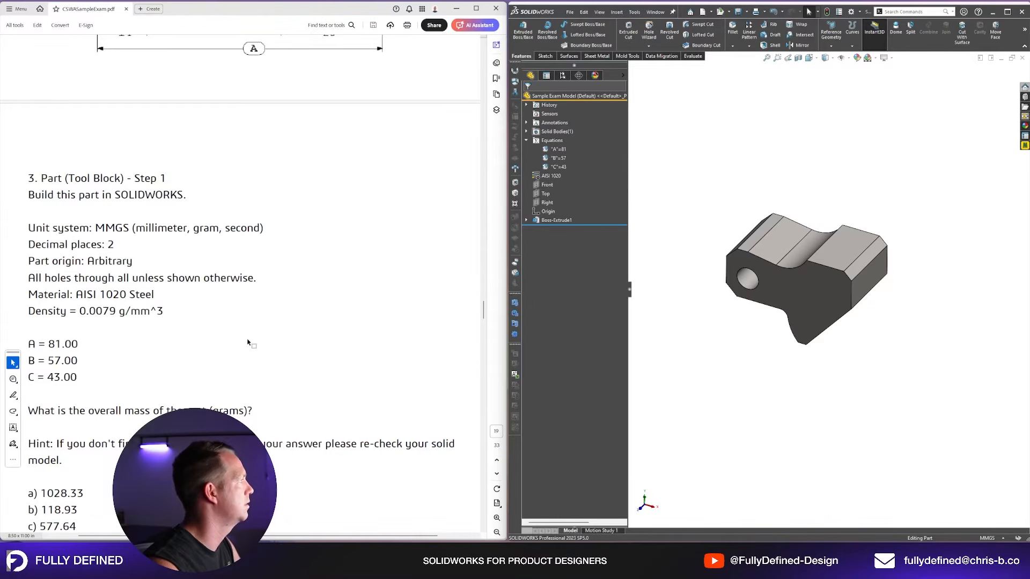
Step: Evaluate the tool block's mass properties and compare its mass with question 3's answer options
scroll(247, 342, down, 3)
scroll(248, 340, up, 1)
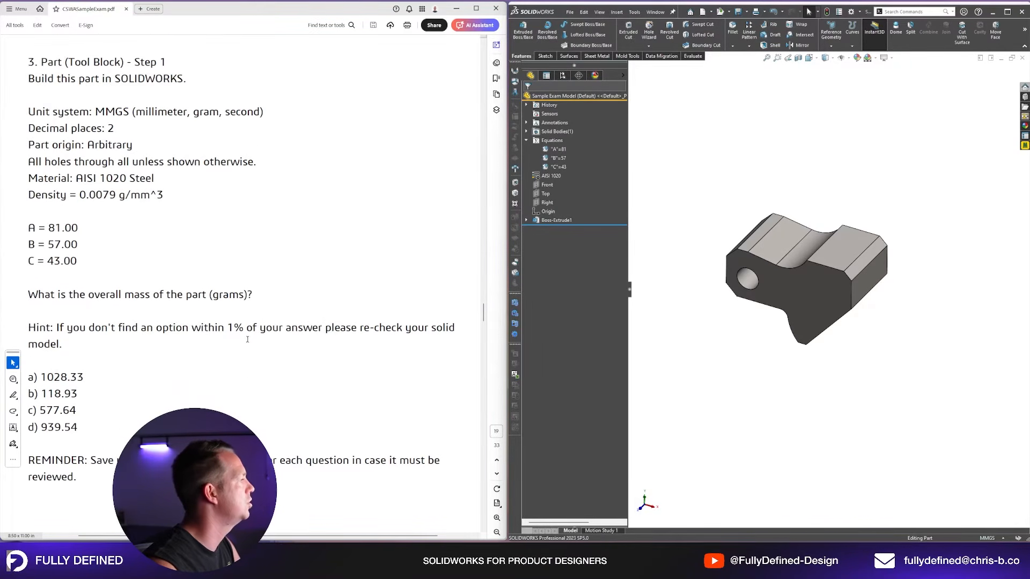
scroll(823, 342, down, 3)
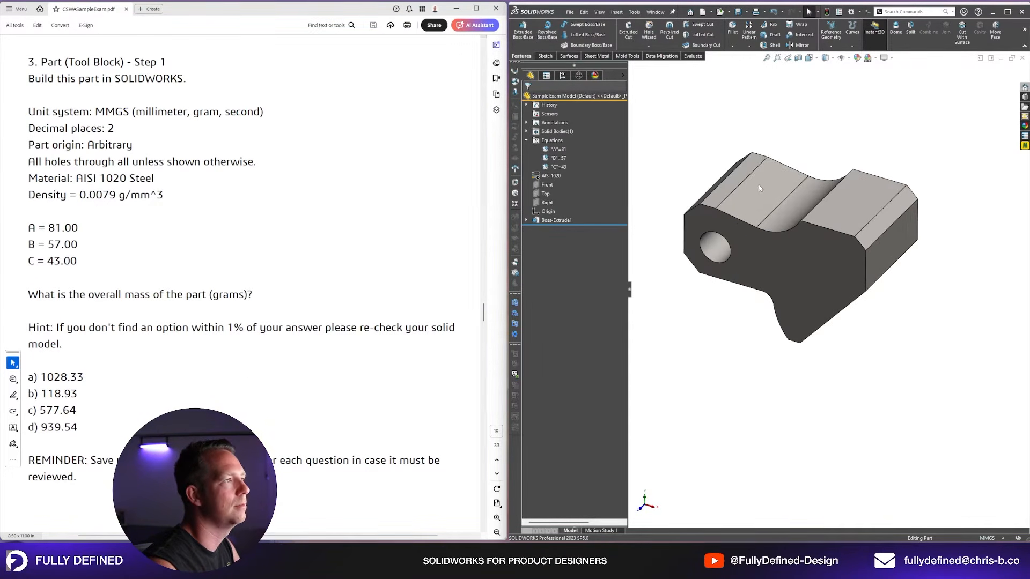
click(692, 57)
click(614, 40)
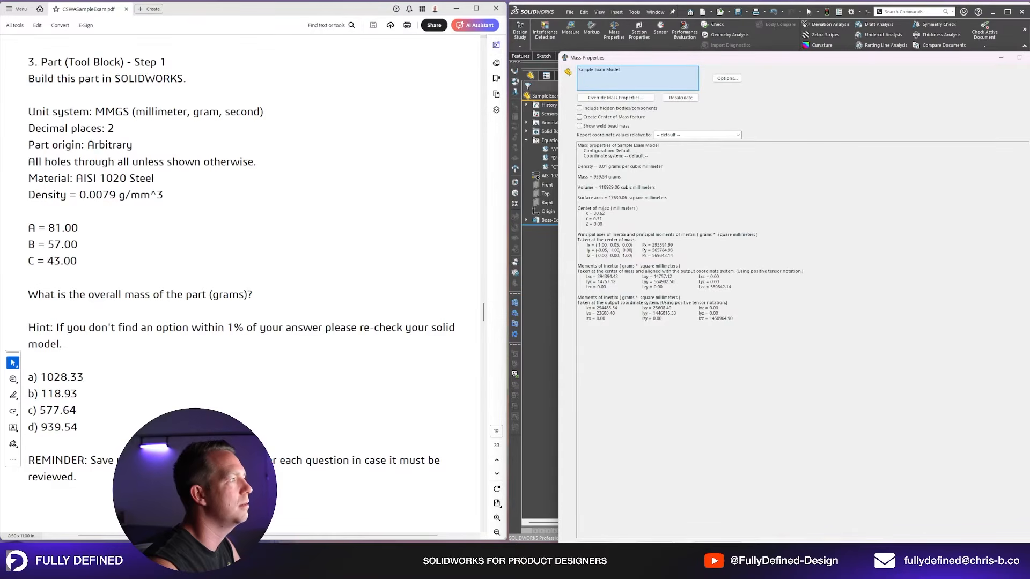
drag(626, 176, 576, 177)
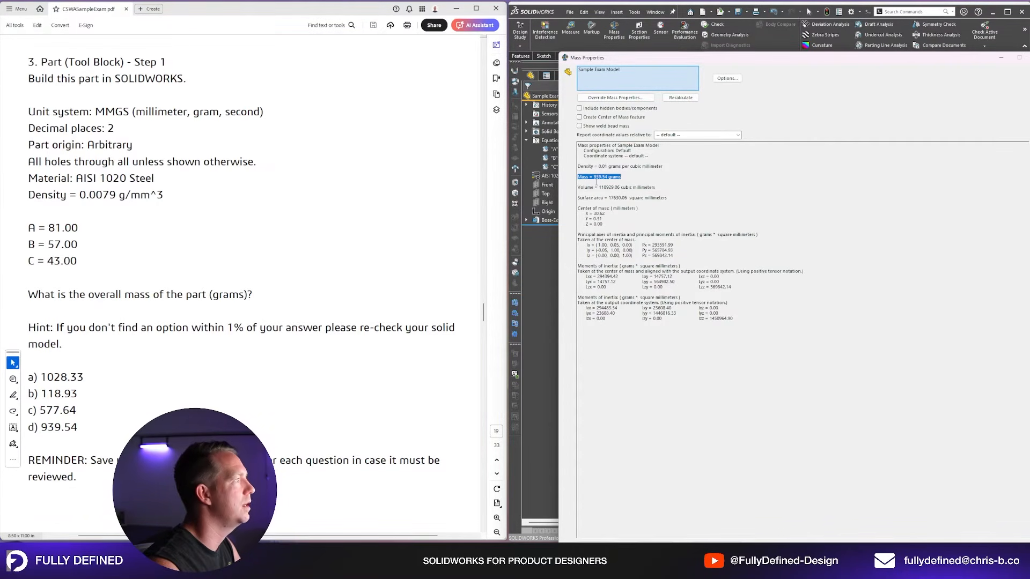
drag(80, 428, 31, 427)
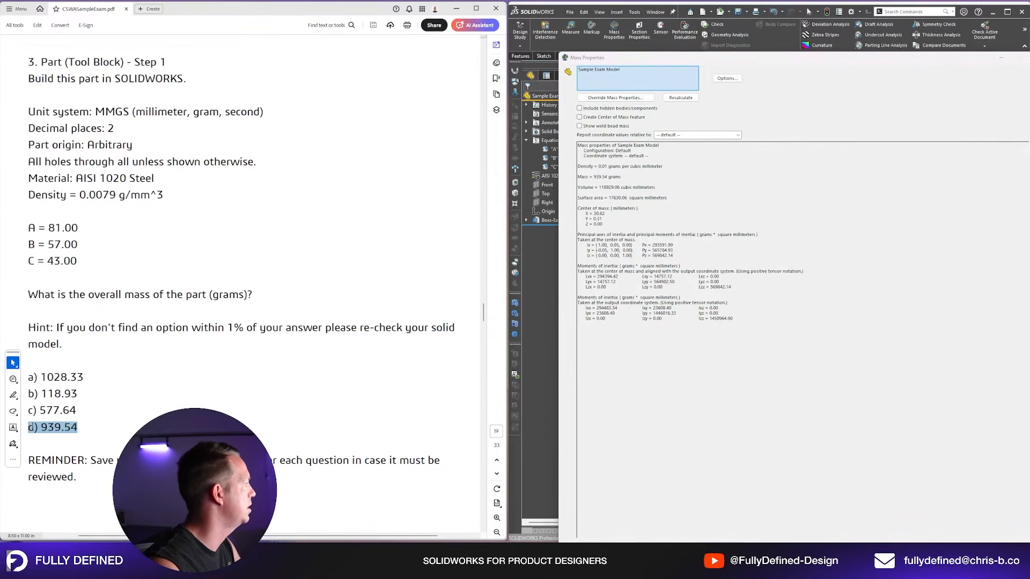
click(1028, 57)
click(125, 423)
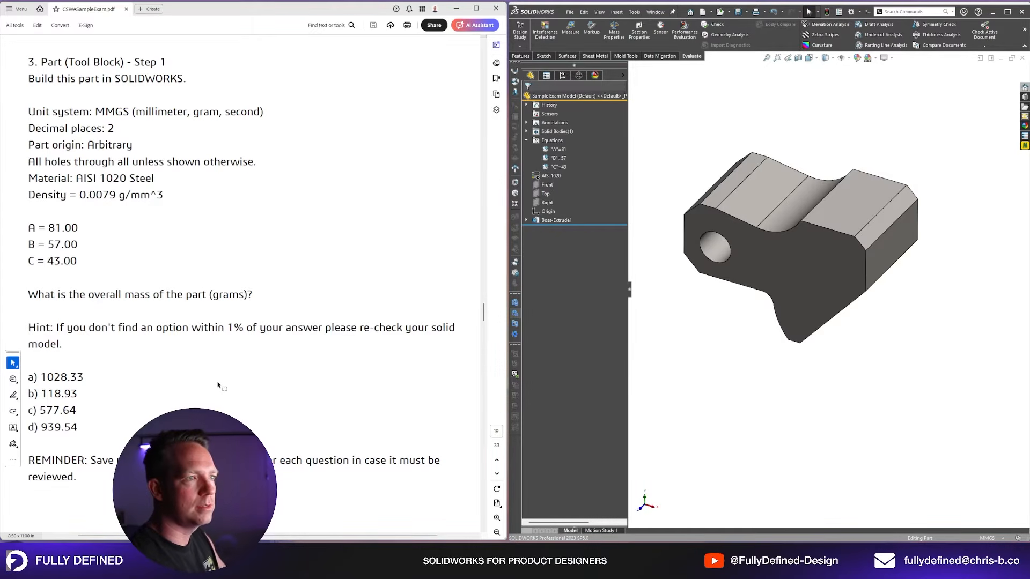
Step: Go to question 4's parameters in the exam PDF and set global variable "A" to 84 in the part's equations
scroll(217, 385, down, 10)
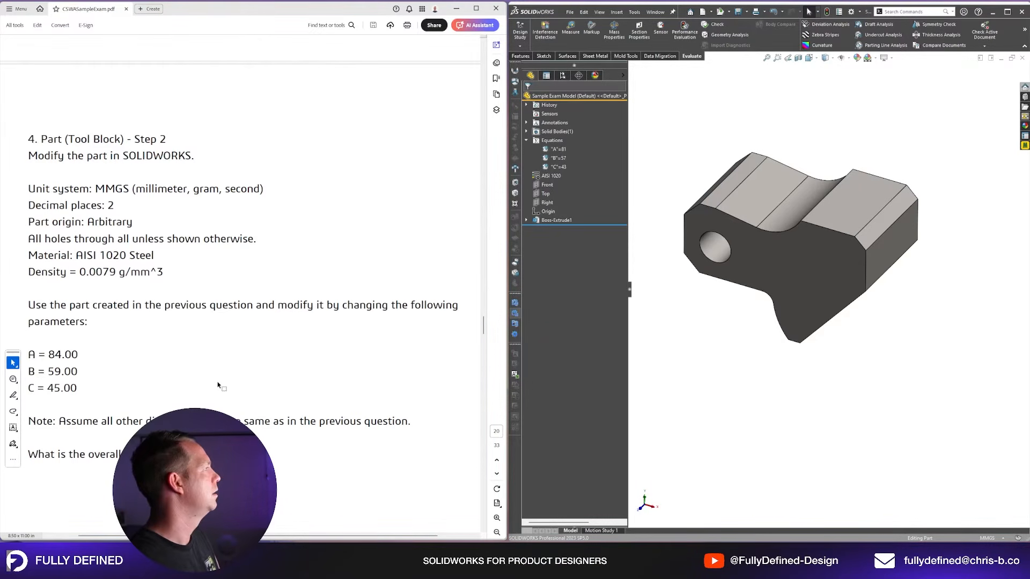
scroll(218, 385, down, 1)
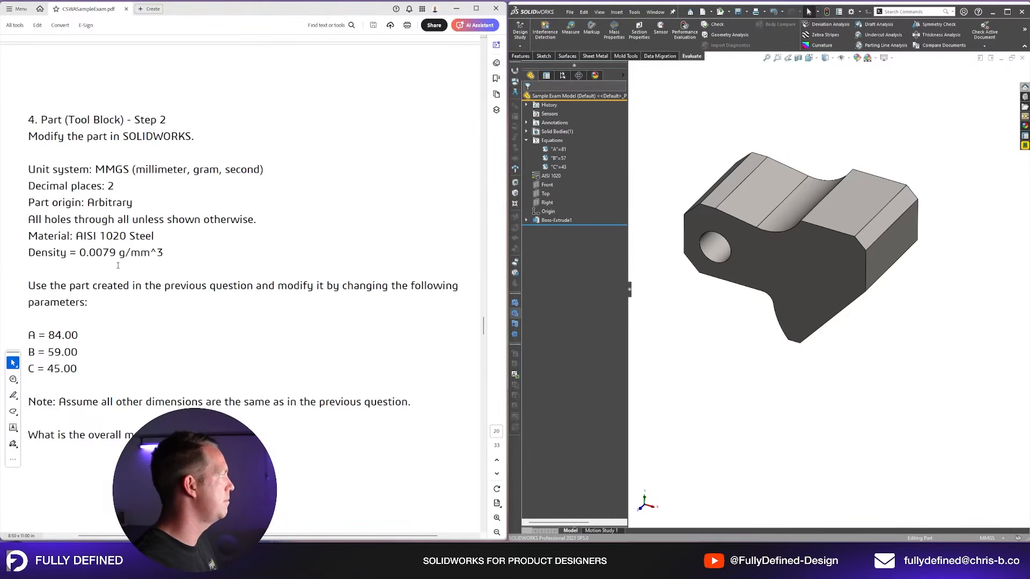
scroll(118, 265, down, 4)
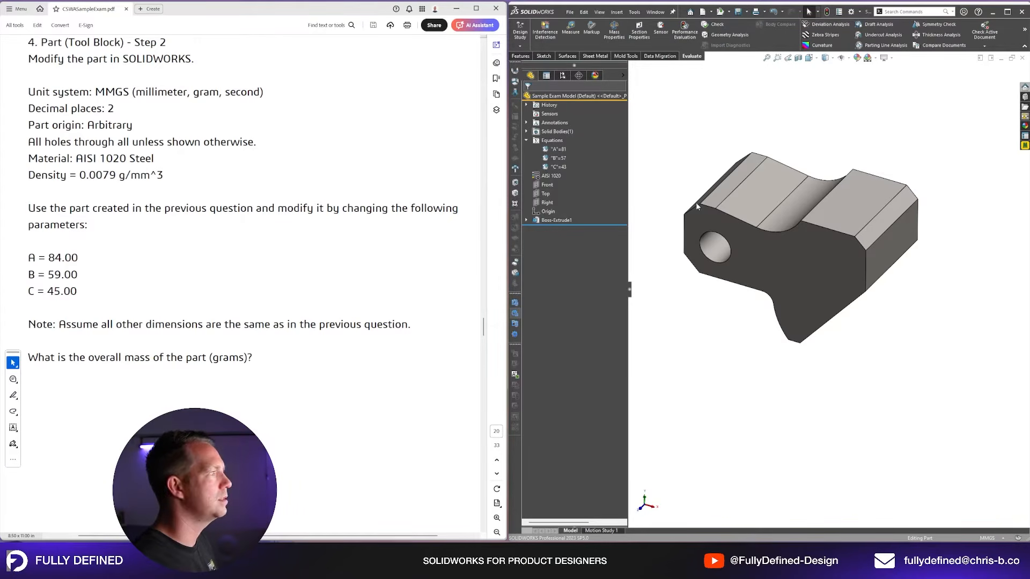
click(555, 149)
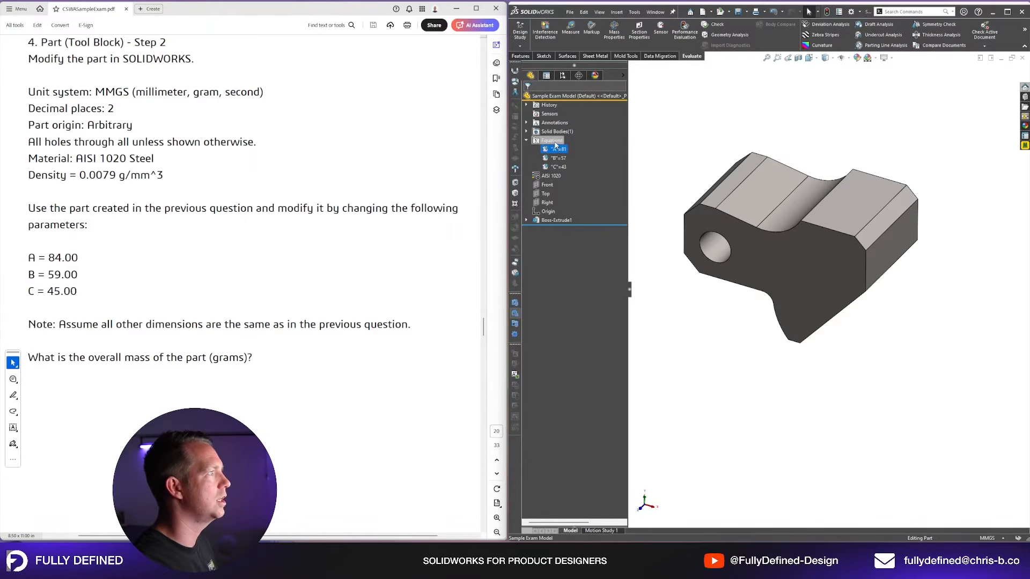
right_click(555, 143)
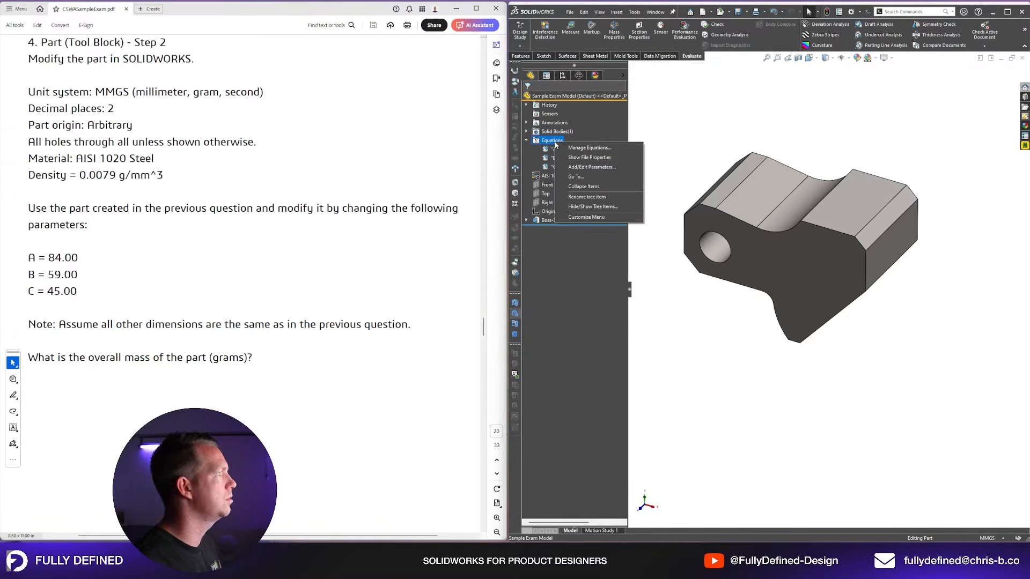
click(582, 149)
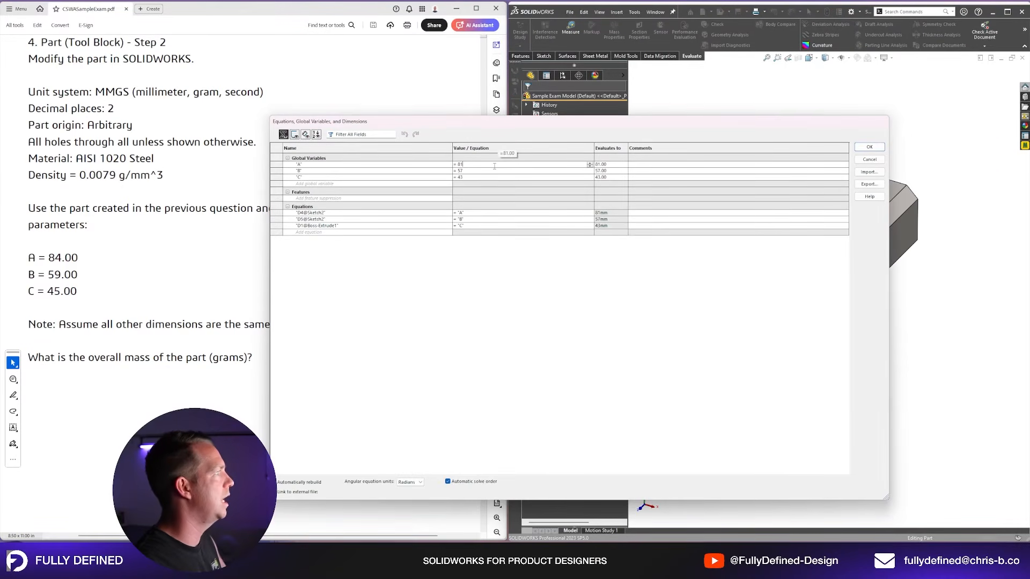
key(BackSpace)
text(4)
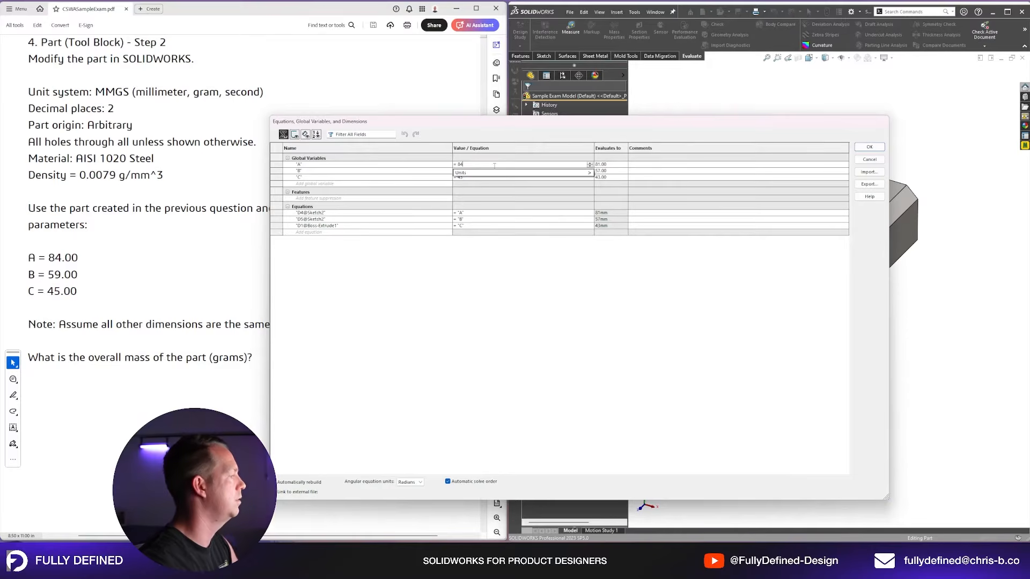
key(Return)
Step: Set global variable "B" to 59 and "C" to 45, accept the equations and rebuild the part
click(474, 171)
key(BackSpace)
text(9)
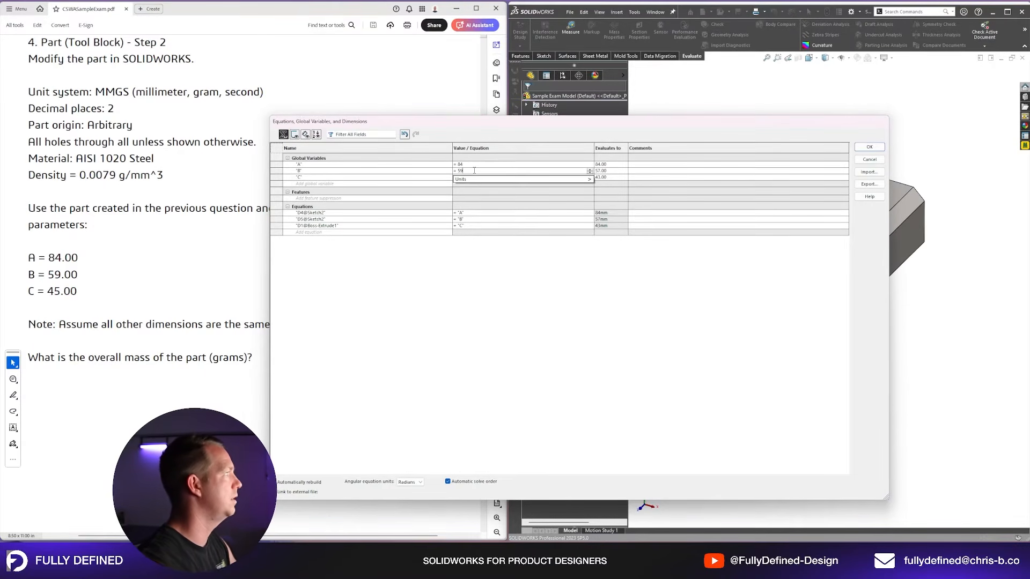
key(Return)
click(474, 176)
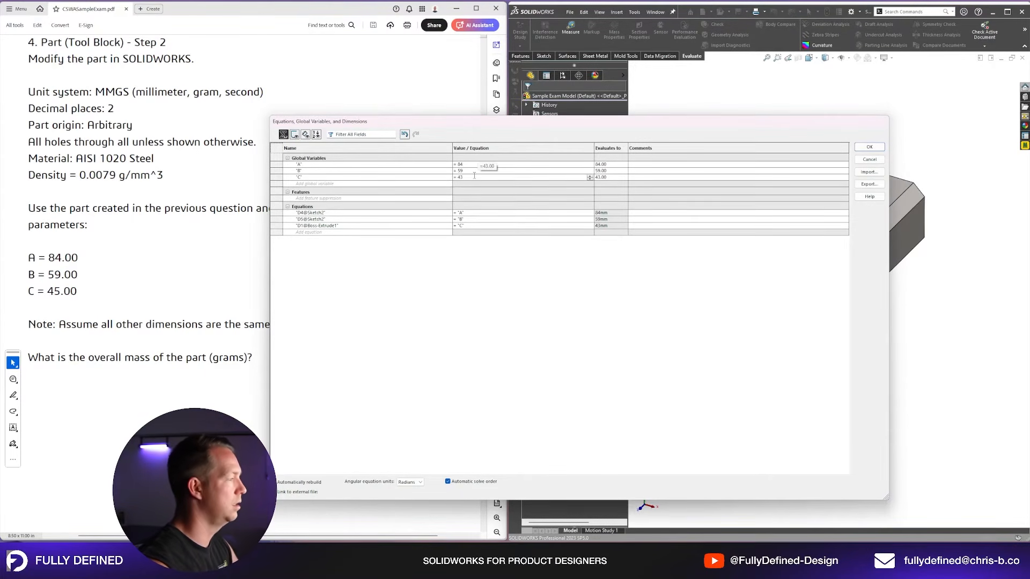
key(BackSpace)
text(5)
key(Return)
click(870, 146)
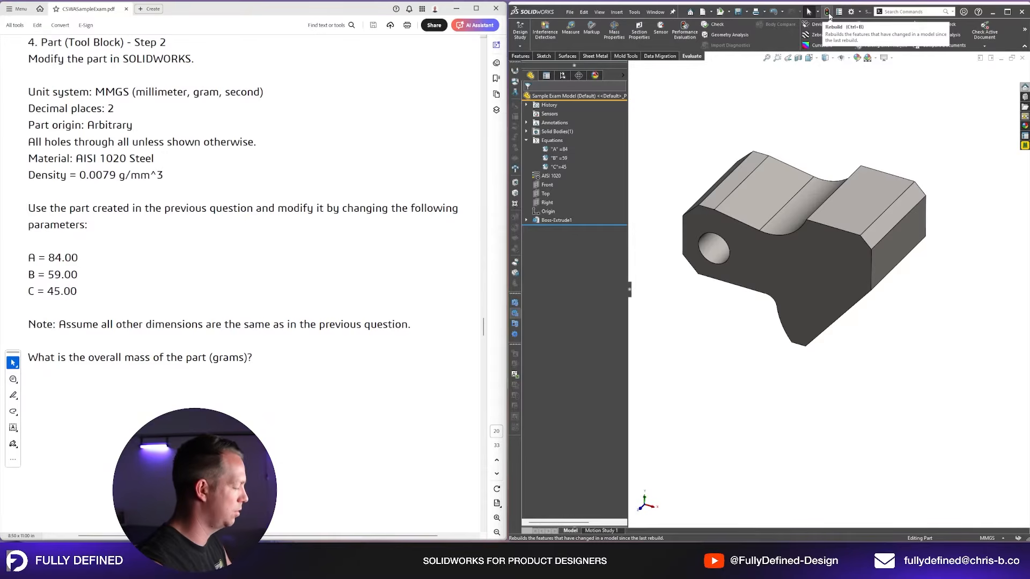
click(828, 14)
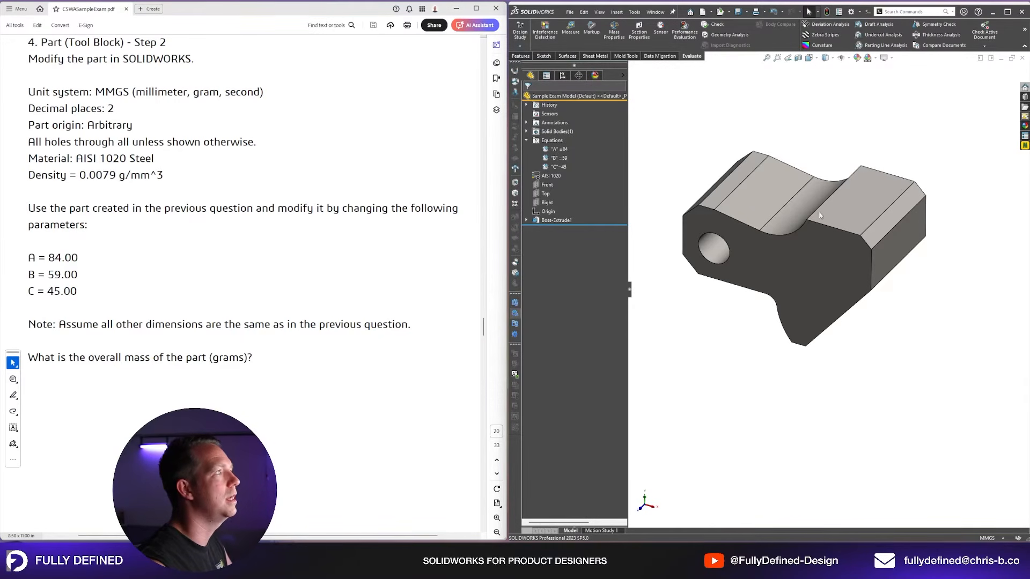
Step: Inspect the dimensions of the extrusion's sketch and the extrude feature on the updated tool block
click(525, 221)
click(557, 229)
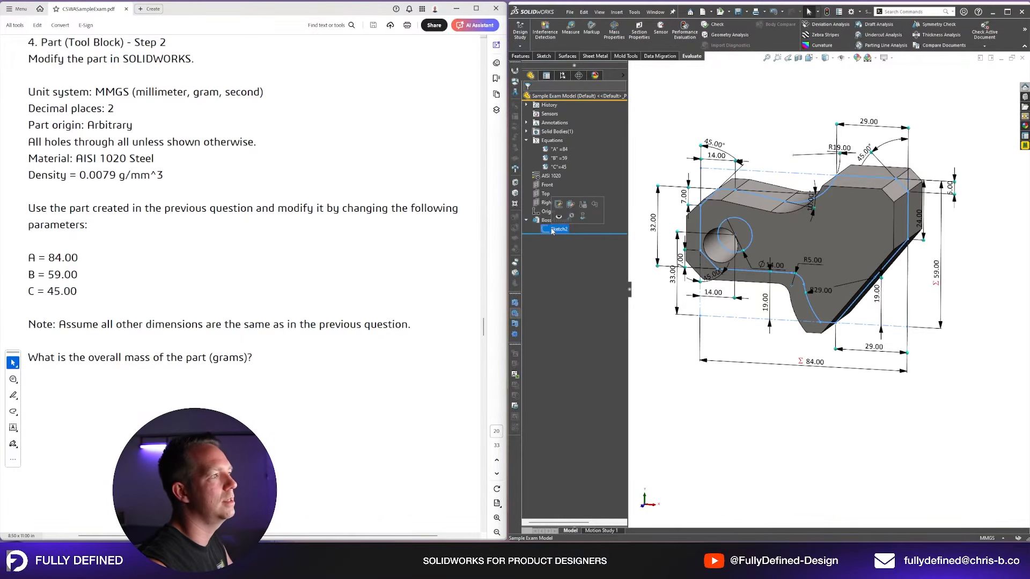
middle_drag(904, 392, 801, 377)
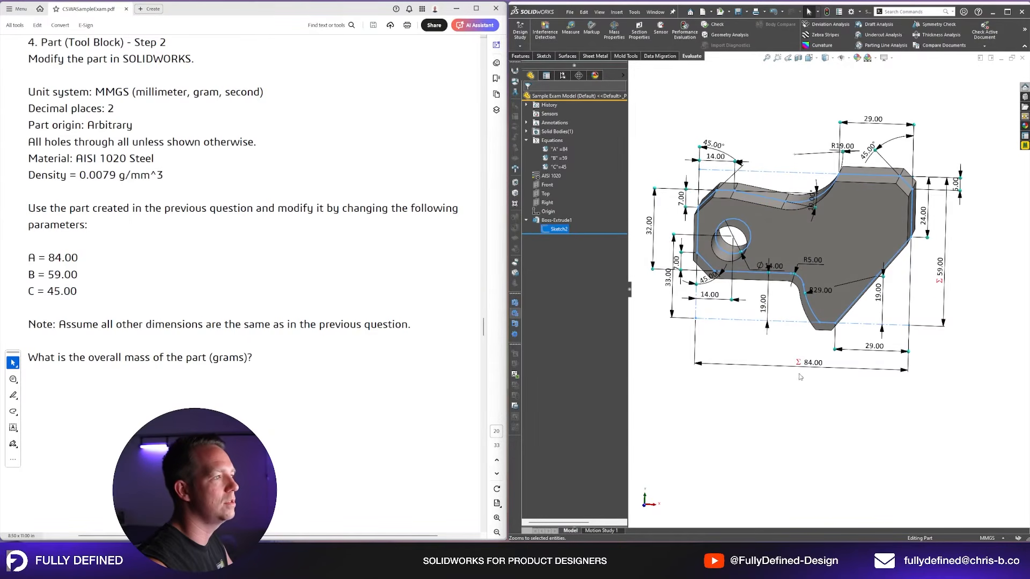
middle_drag(822, 153, 788, 167)
click(563, 221)
click(564, 224)
middle_drag(908, 276, 960, 284)
click(941, 329)
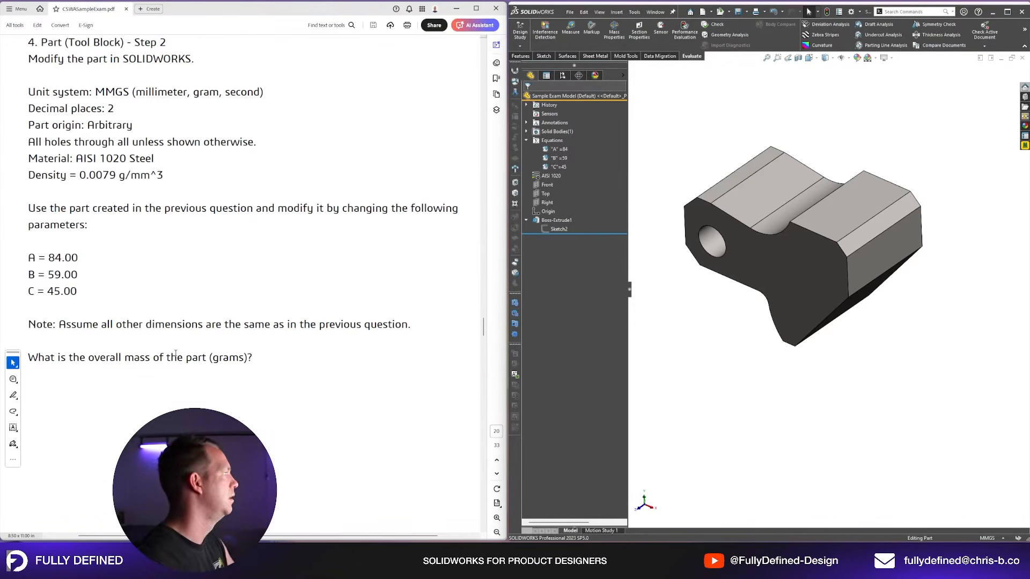
Step: Evaluate the modified tool block's mass properties to read its mass for question 4
scroll(200, 346, down, 3)
scroll(200, 348, up, 2)
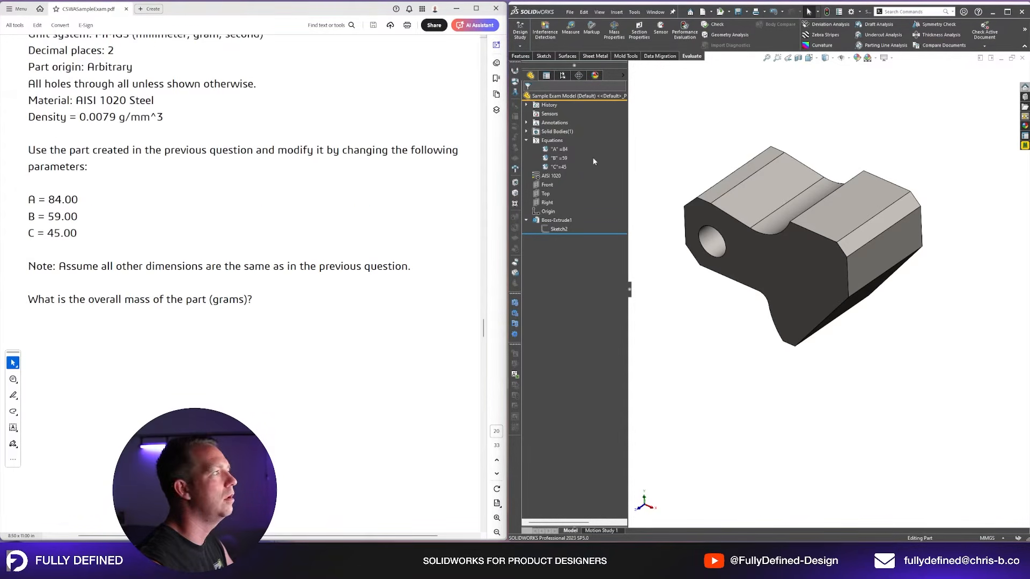
click(614, 32)
drag(623, 177, 596, 178)
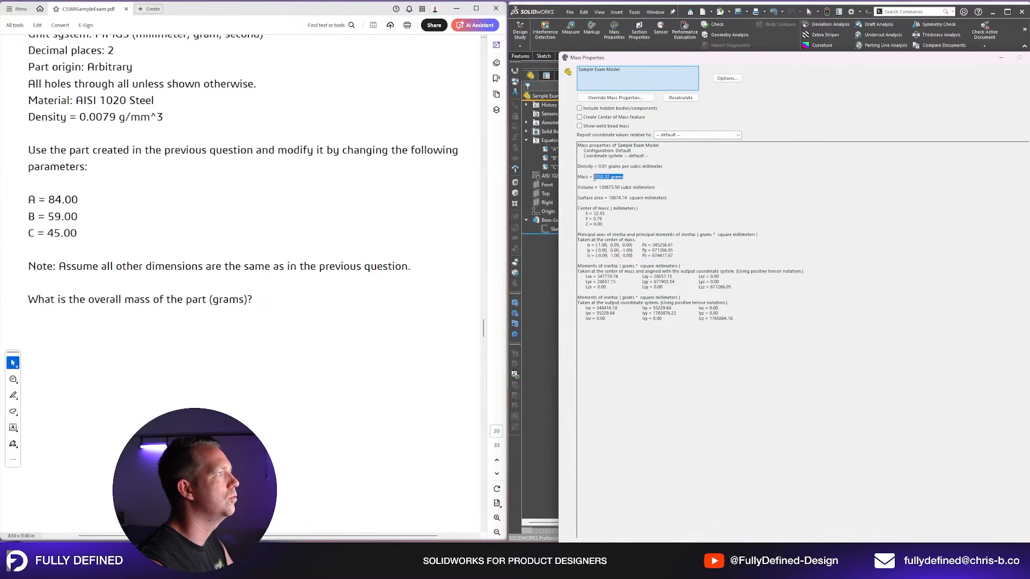
key(Escape)
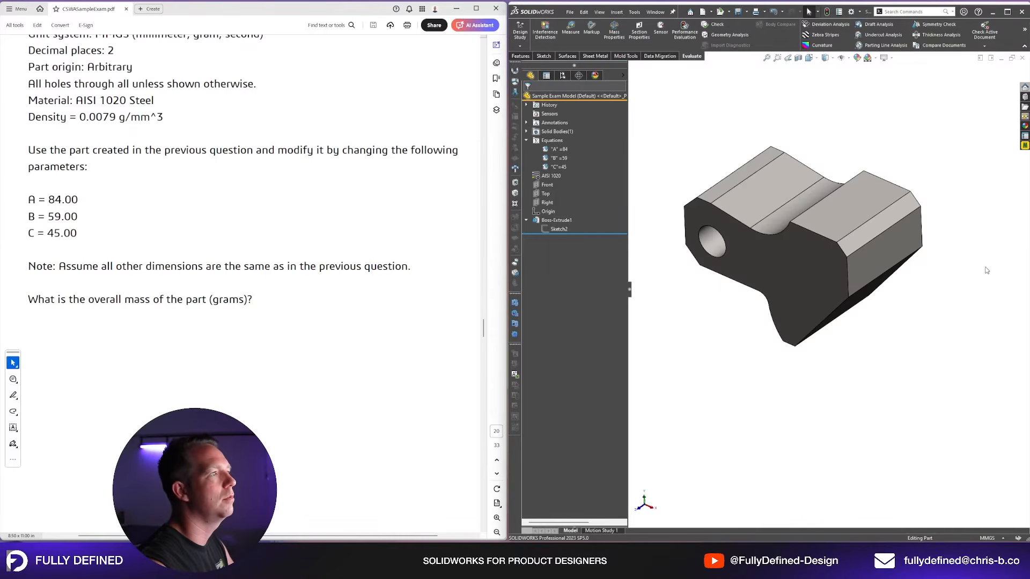
Step: Add a comment to the part reading "ANSWER 2: 1032.32", checking the mass in the part's mass properties
right_click(567, 96)
click(654, 83)
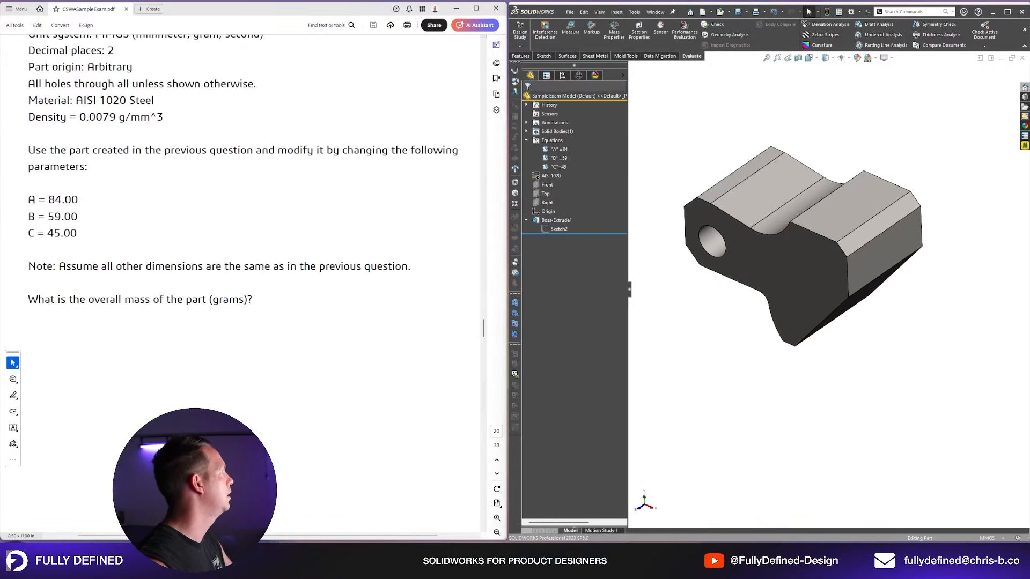
drag(597, 127, 688, 104)
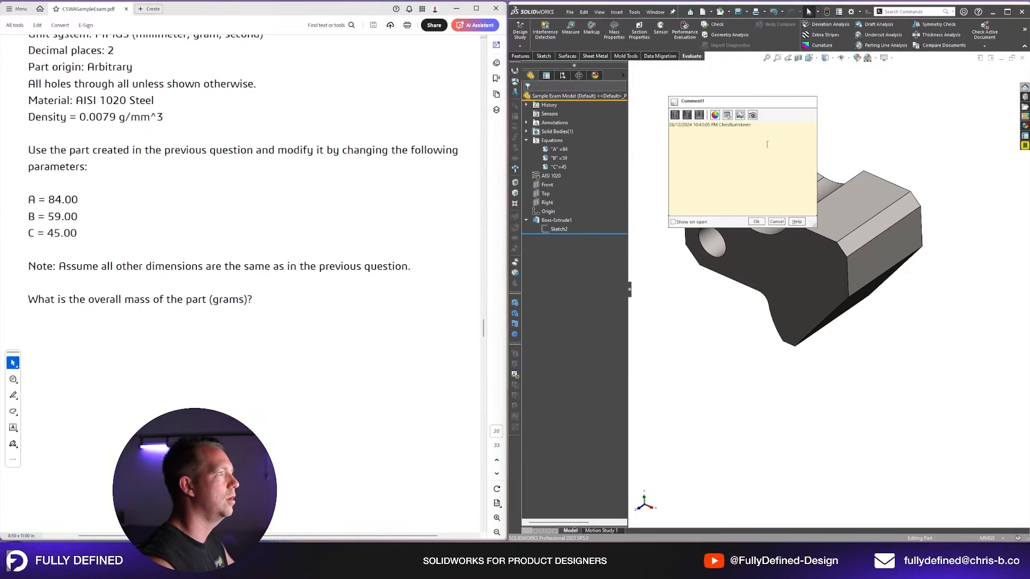
text(ANs)
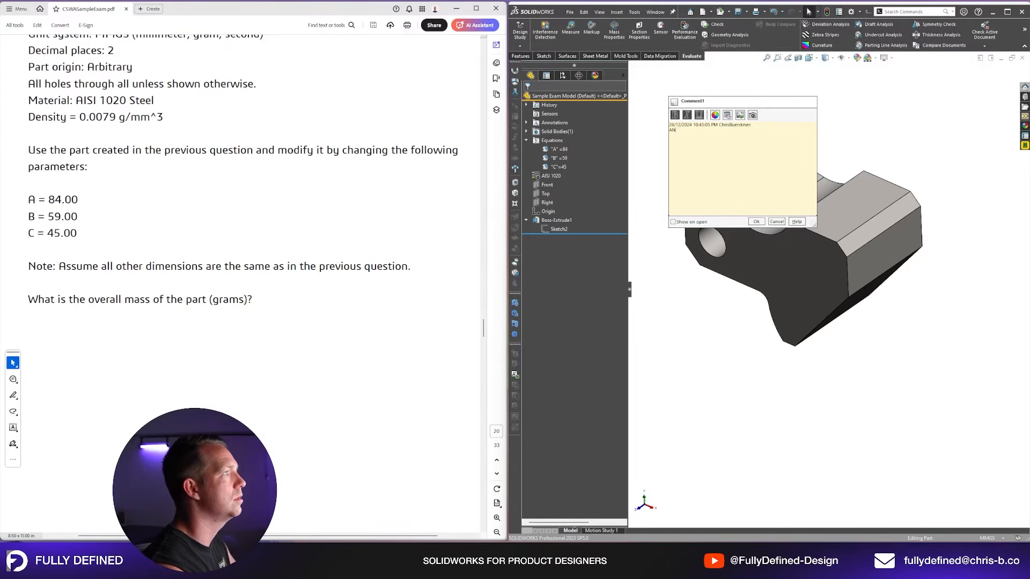
text(WER 2:)
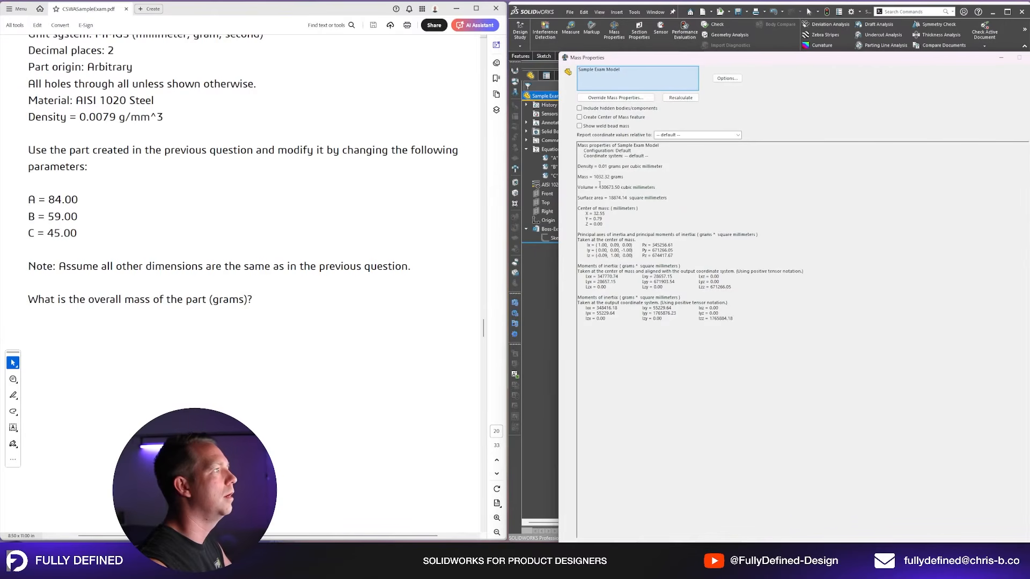
click(1028, 58)
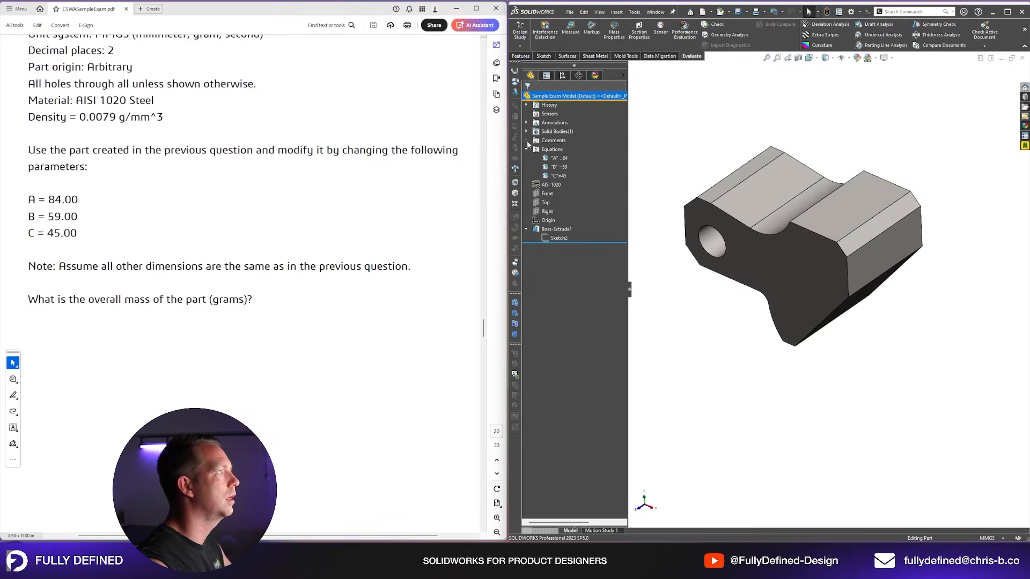
click(526, 140)
double_click(562, 149)
text(.32)
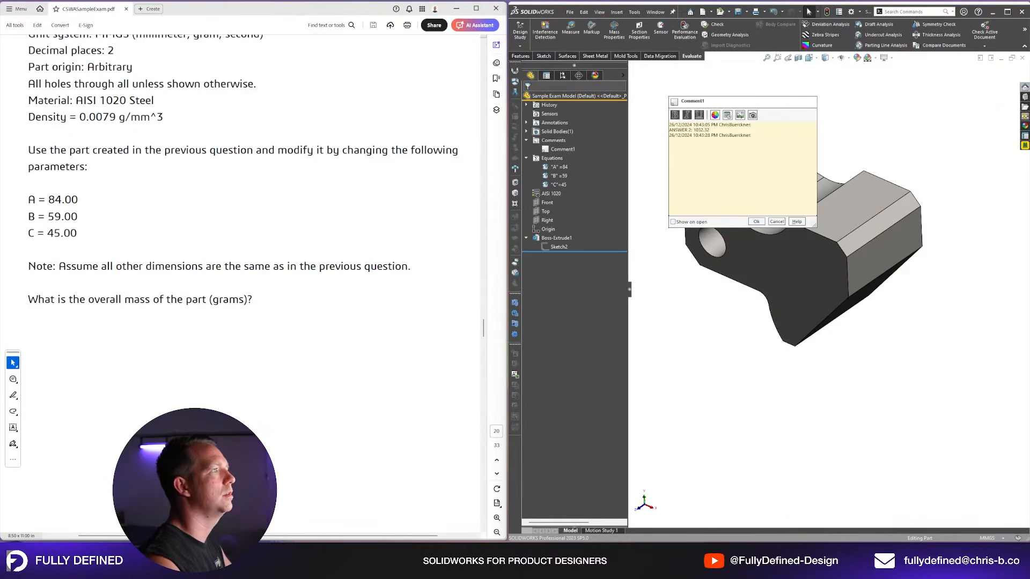
click(756, 221)
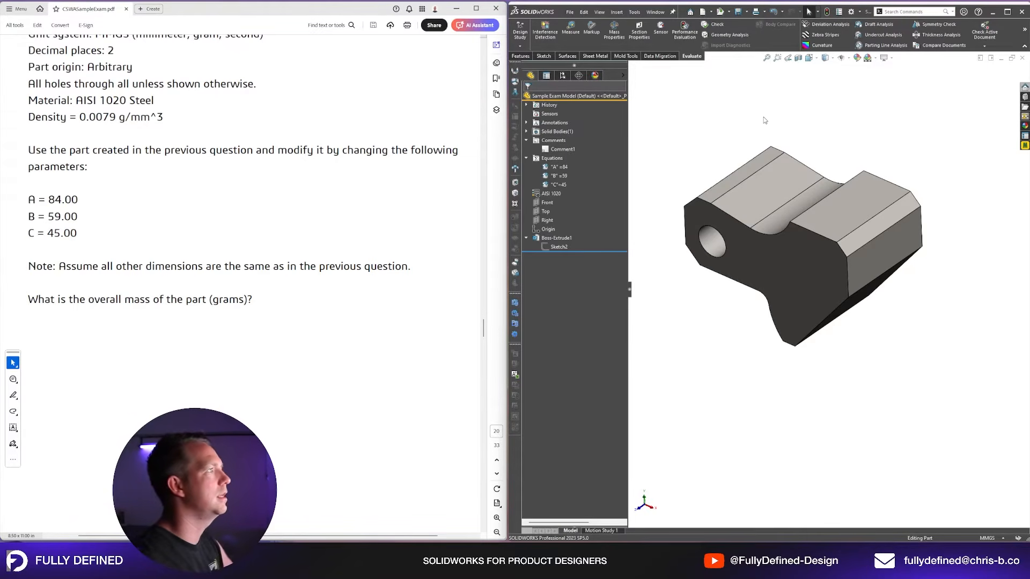
Step: Review question 5 in the exam PDF, covering the drawings of the removed material and the new values for A, B and C
scroll(332, 157, down, 10)
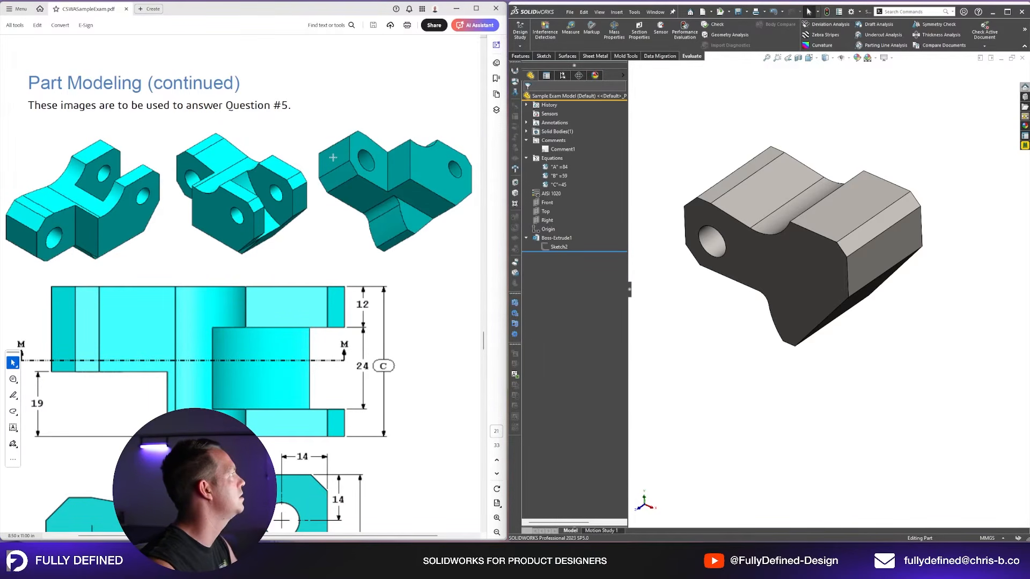
scroll(332, 157, down, 10)
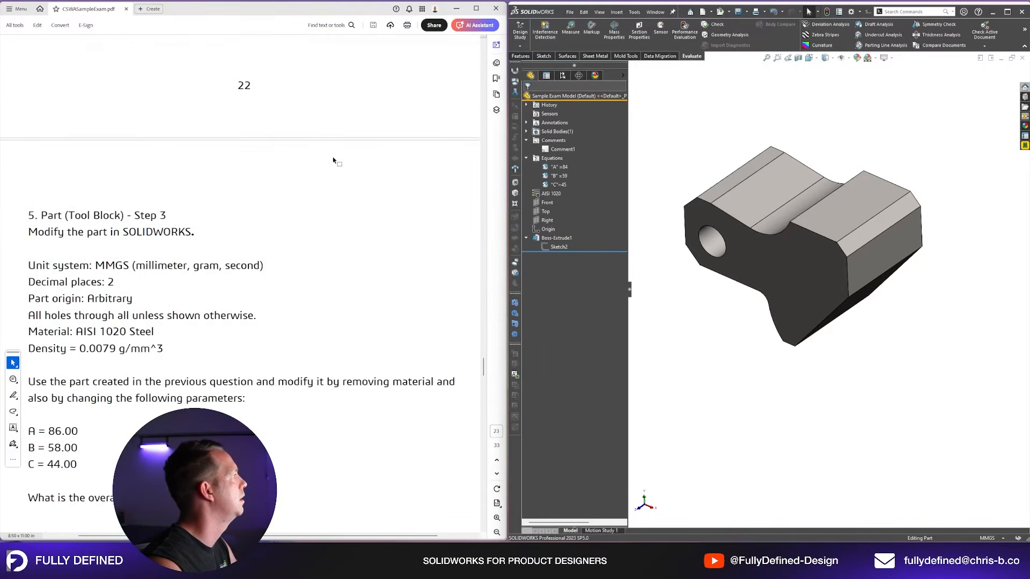
scroll(333, 157, up, 10)
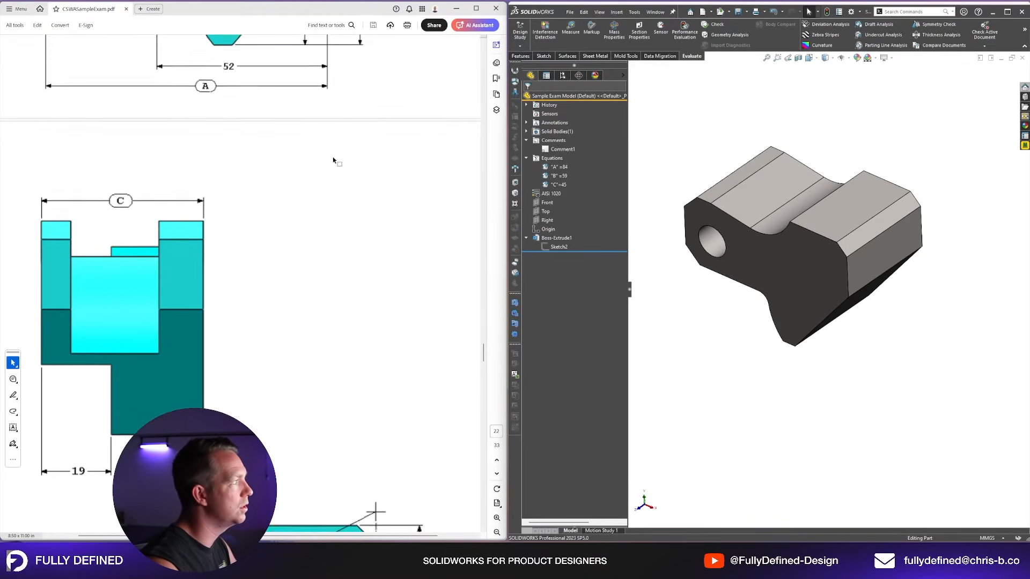
scroll(333, 157, up, 3)
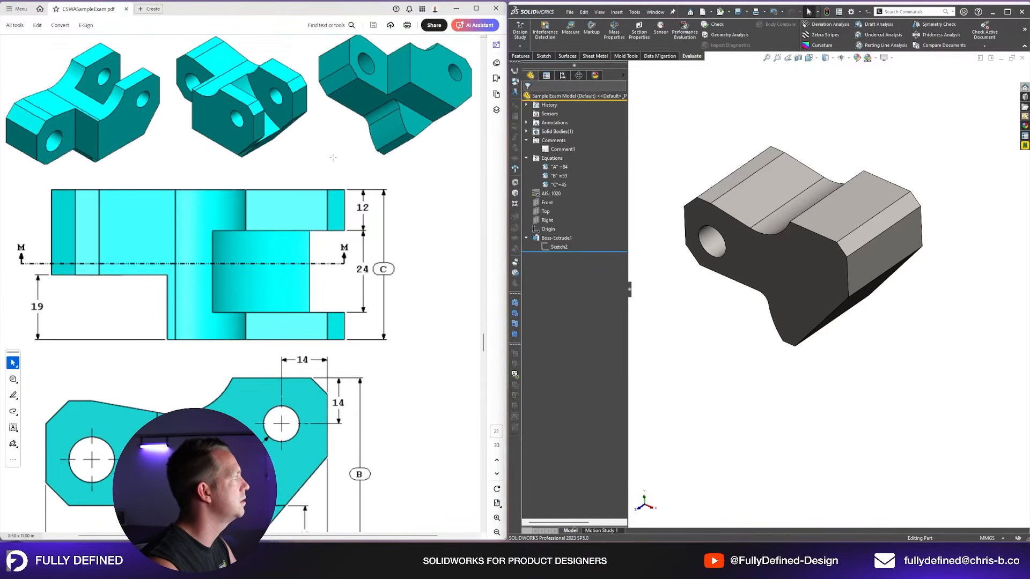
scroll(239, 279, down, 3)
scroll(239, 279, down, 10)
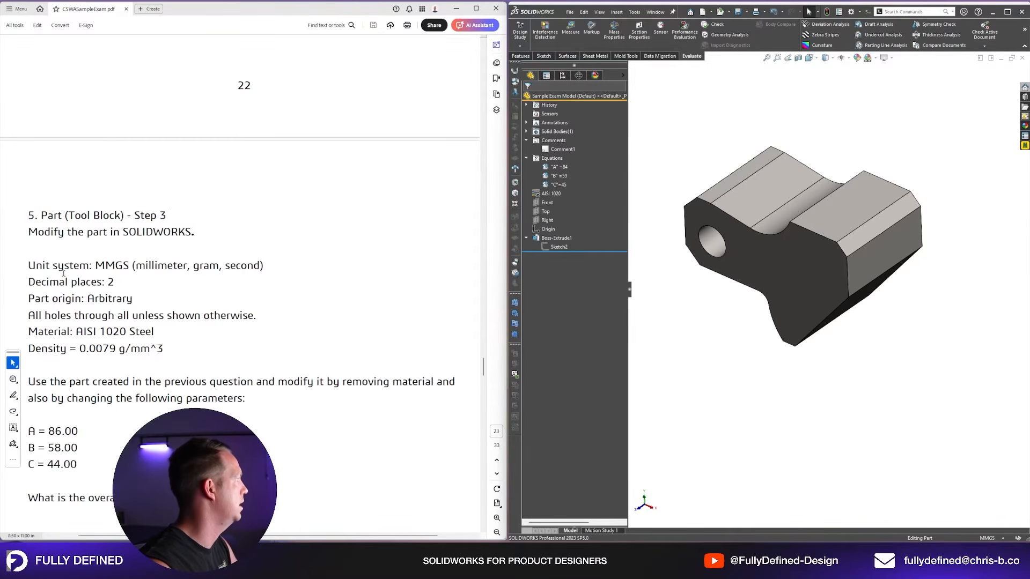
scroll(212, 237, down, 3)
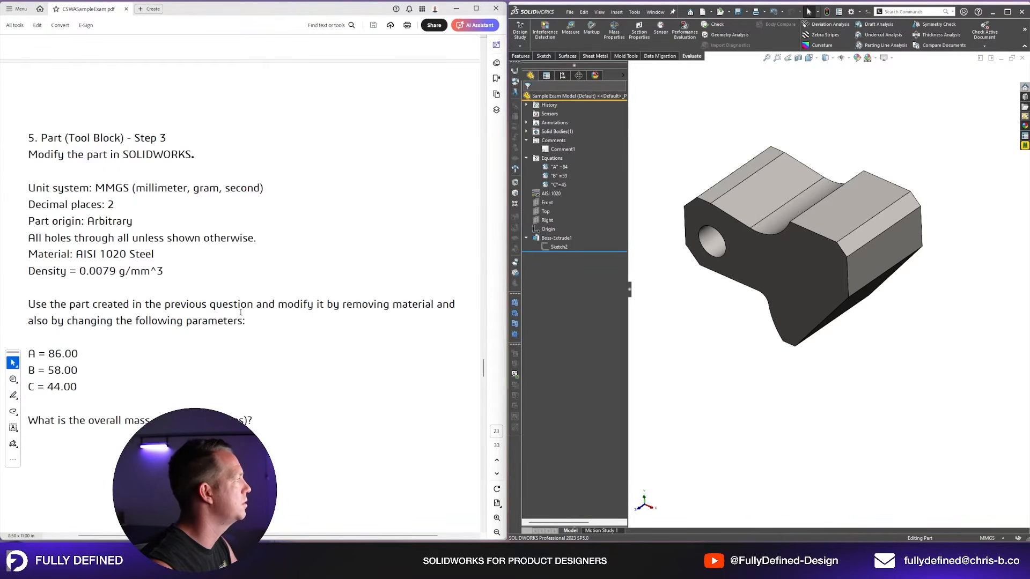
scroll(241, 313, down, 1)
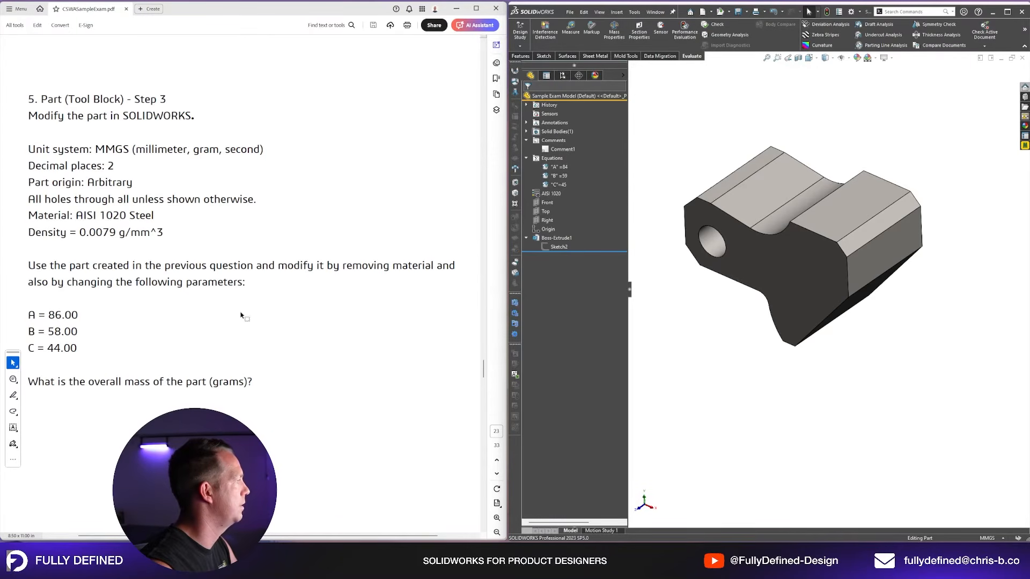
Step: Set the global variables "A" to 86, "B" to 58 and "C" to 44 and accept the equations
right_click(558, 159)
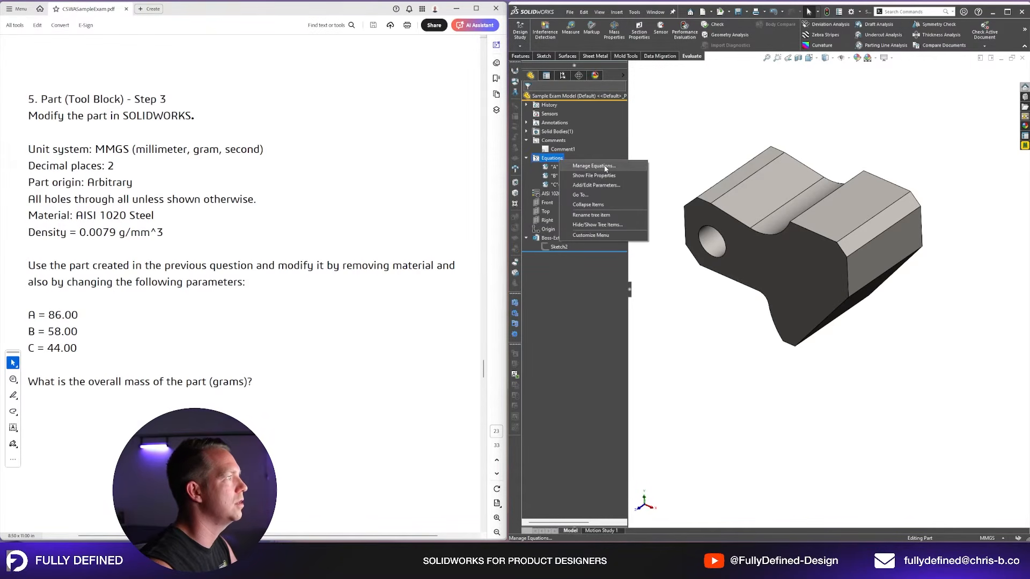
click(605, 169)
click(493, 164)
text(86)
key(Return)
click(477, 171)
text(58)
key(Return)
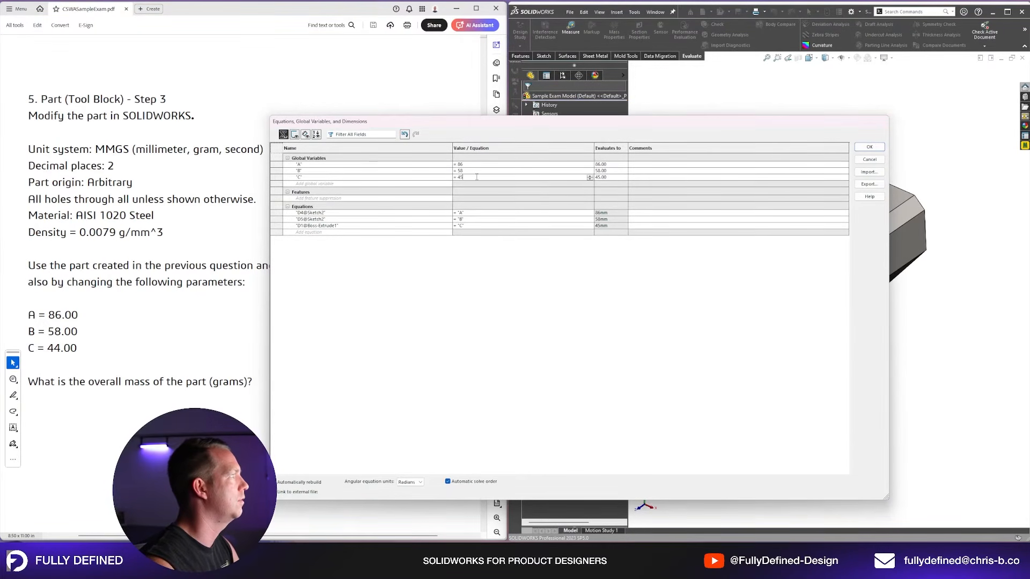
click(870, 147)
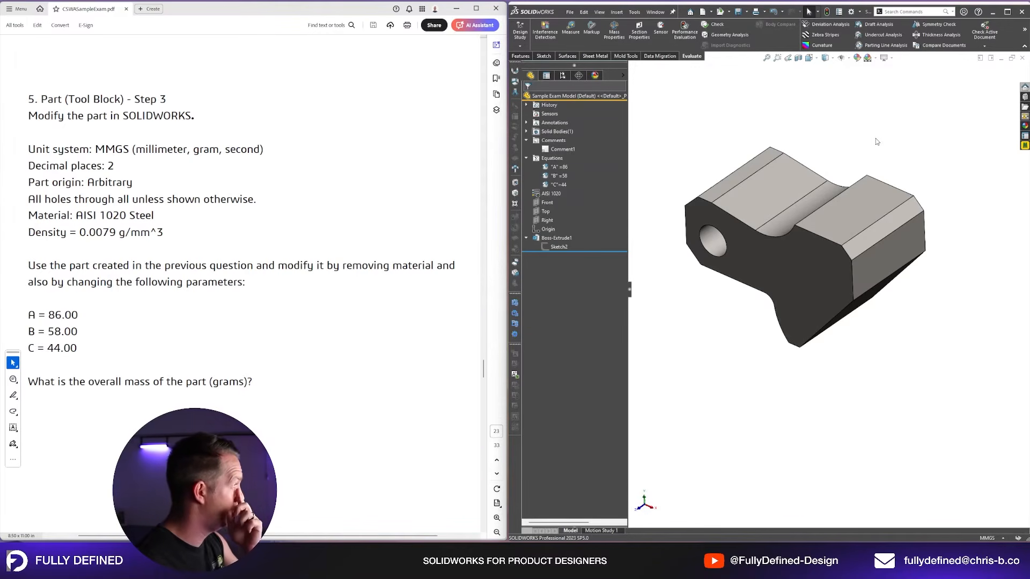
Step: Return to question 5's images in the exam PDF and save the part's isometric orientation as named view "2"
scroll(294, 341, up, 8)
scroll(294, 341, up, 10)
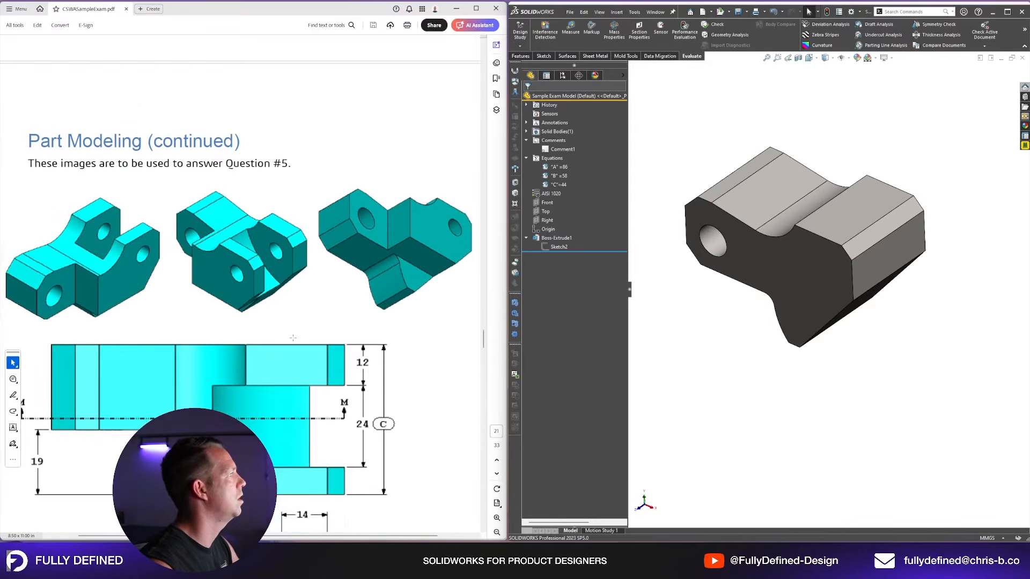
scroll(293, 338, down, 2)
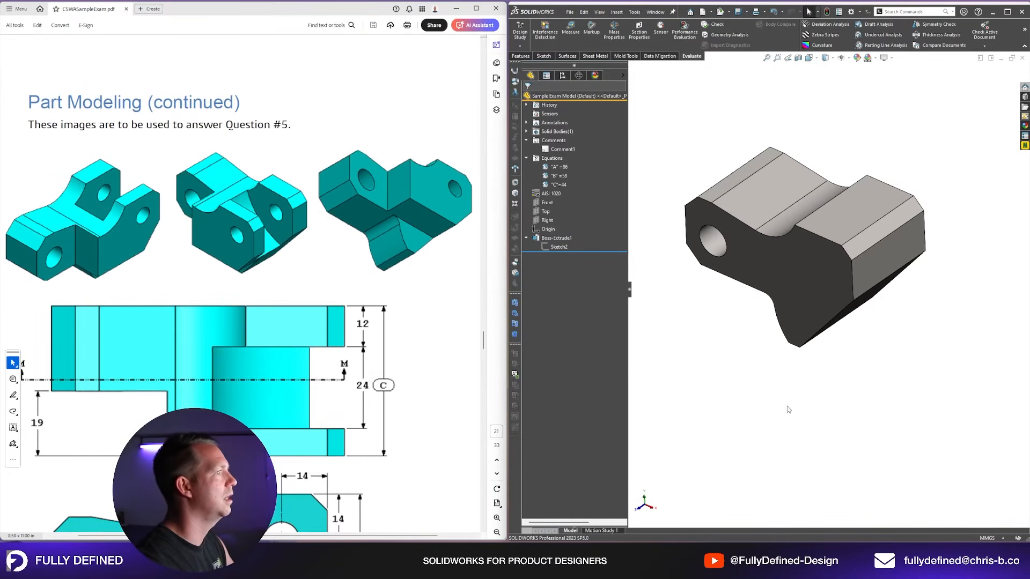
key(space)
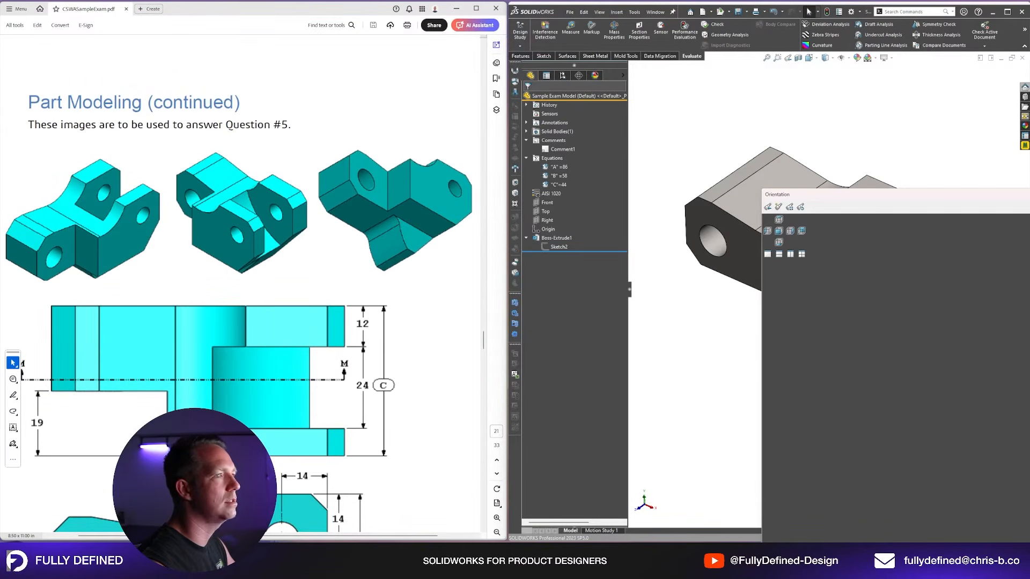
key(ctrl+7)
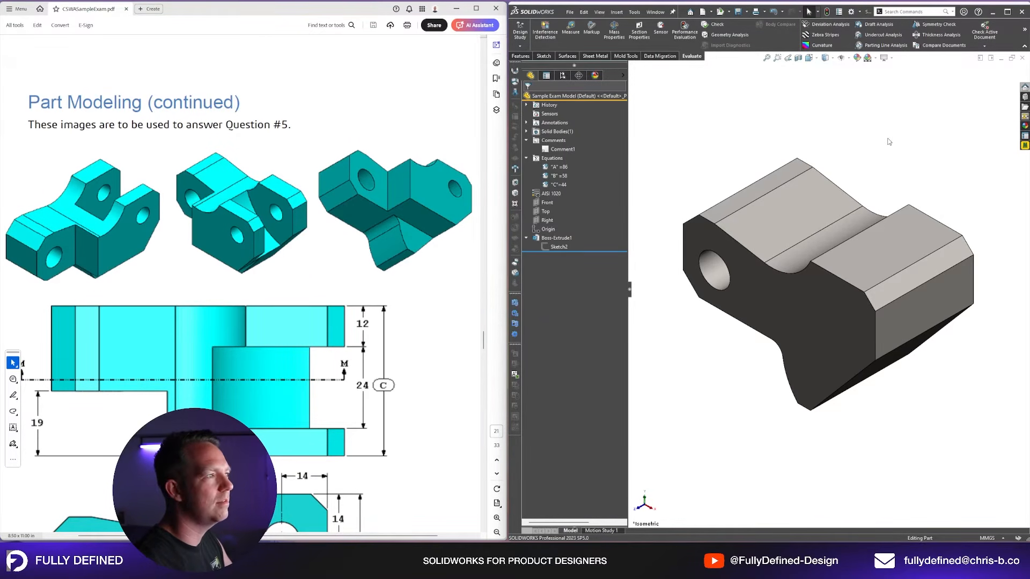
key(space)
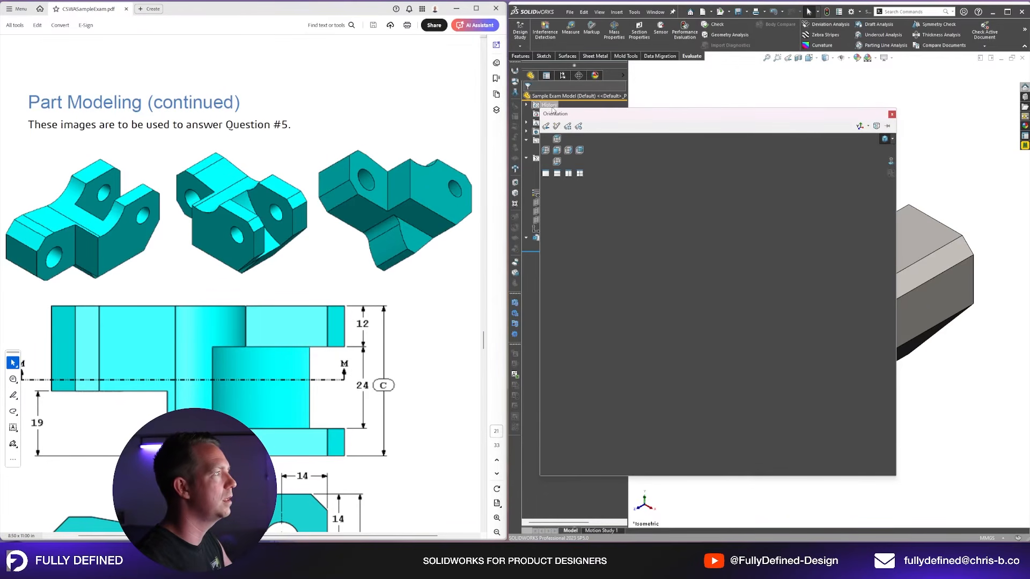
drag(561, 111, 684, 125)
click(644, 134)
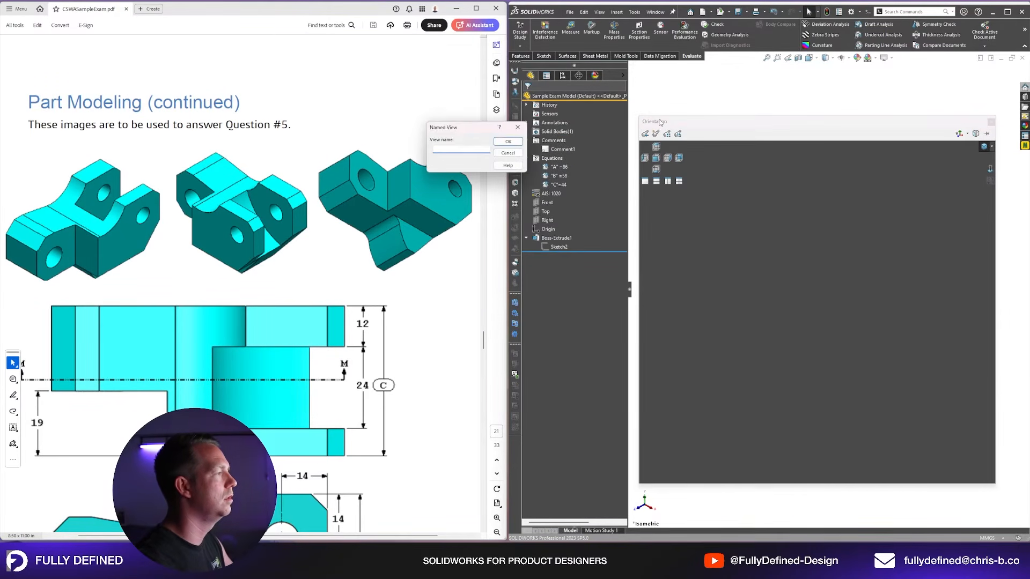
click(507, 153)
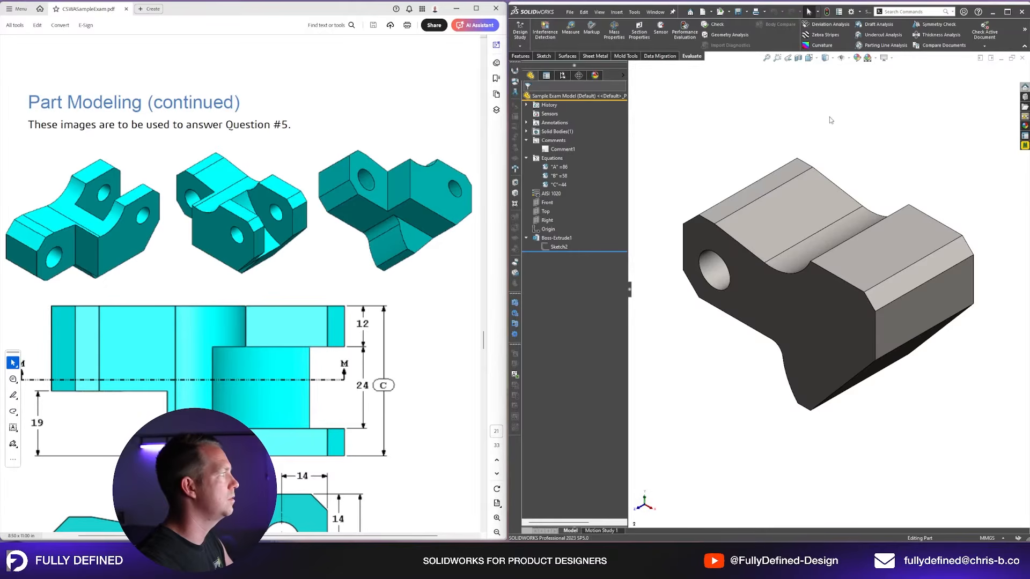
Step: Rotate the part to match the first question 5 image and save that orientation as named view "1"
key(space)
click(762, 155)
scroll(858, 242, down, 1)
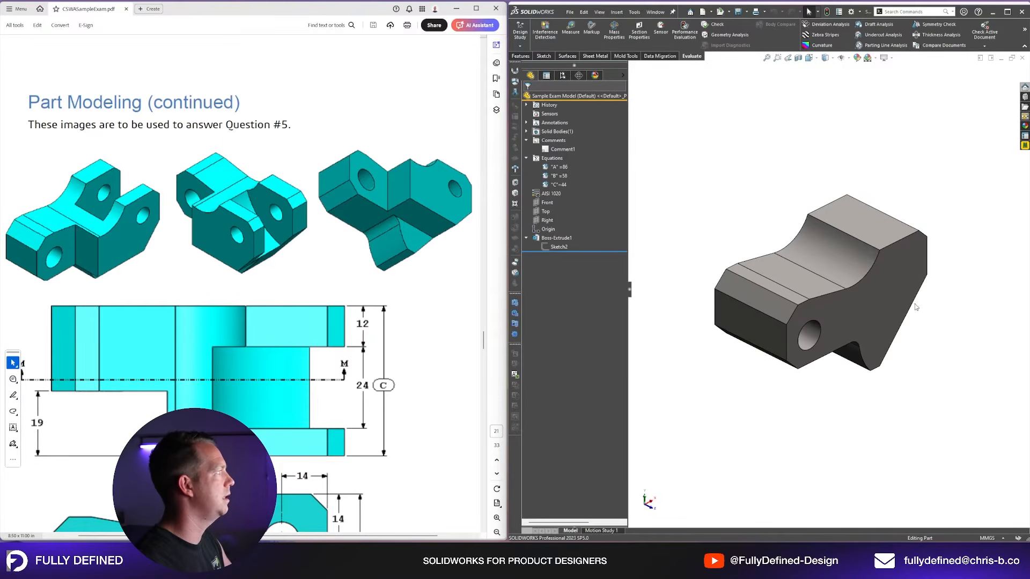
scroll(877, 298, down, 1)
key(Up)
key(Up)
key(Up)
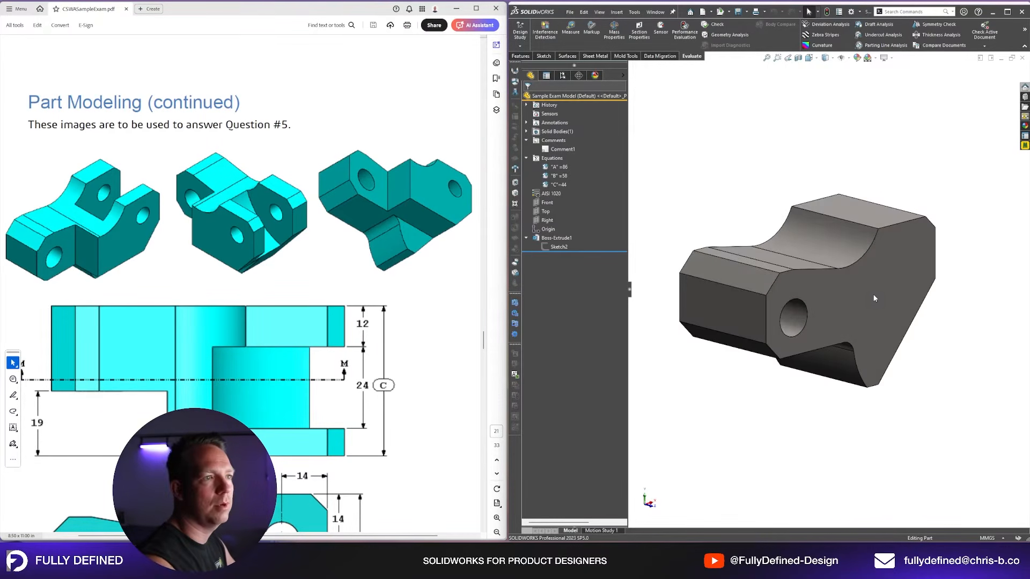
key(Down)
key(Down)
key(Down)
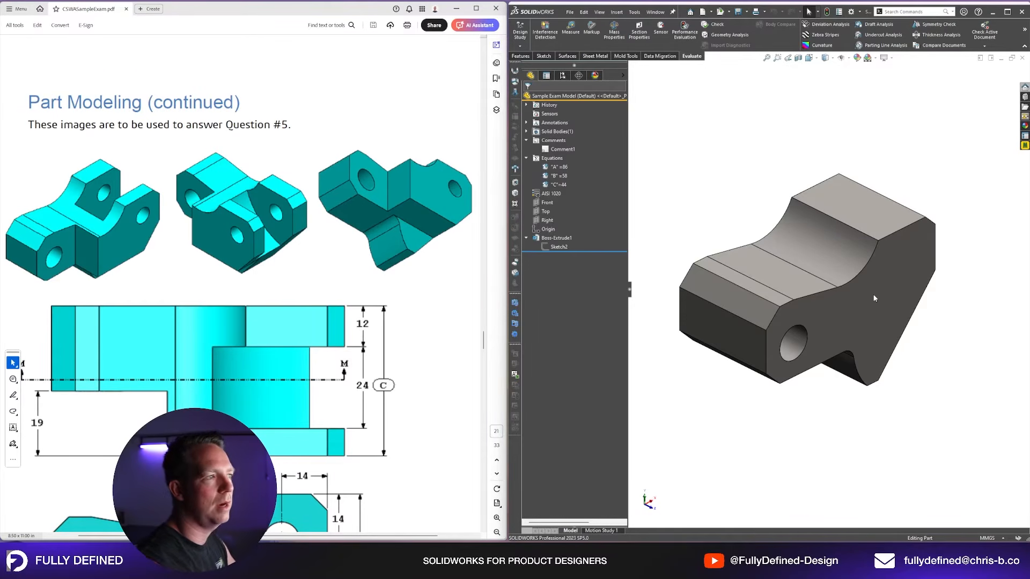
key(ctrl+])
key(space)
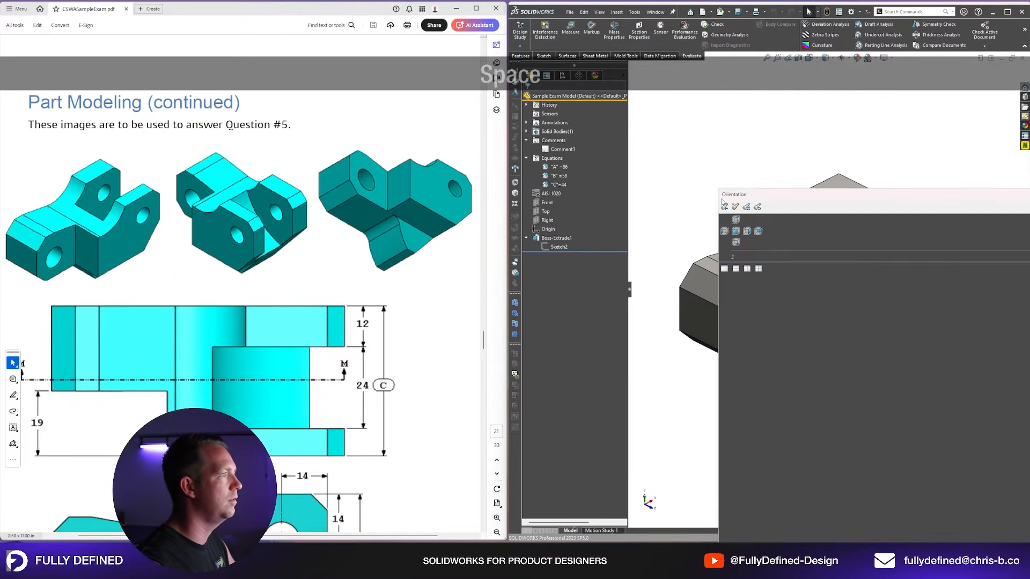
Step: Rotate the part to show its underside like the third image, save it as named view "3", and restore view "1"
key(Up)
key(Up)
key(Up)
key(Up)
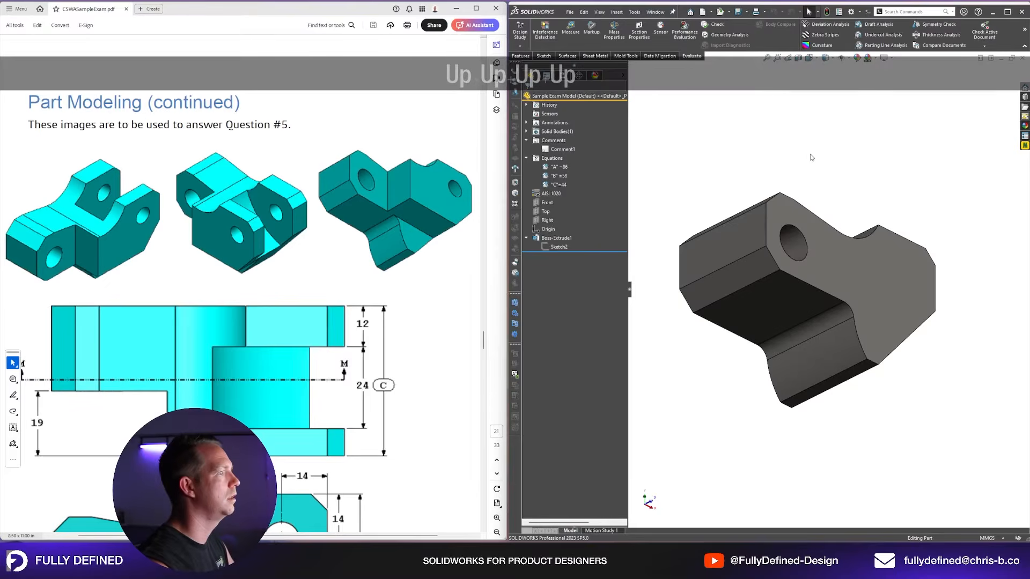
key(space)
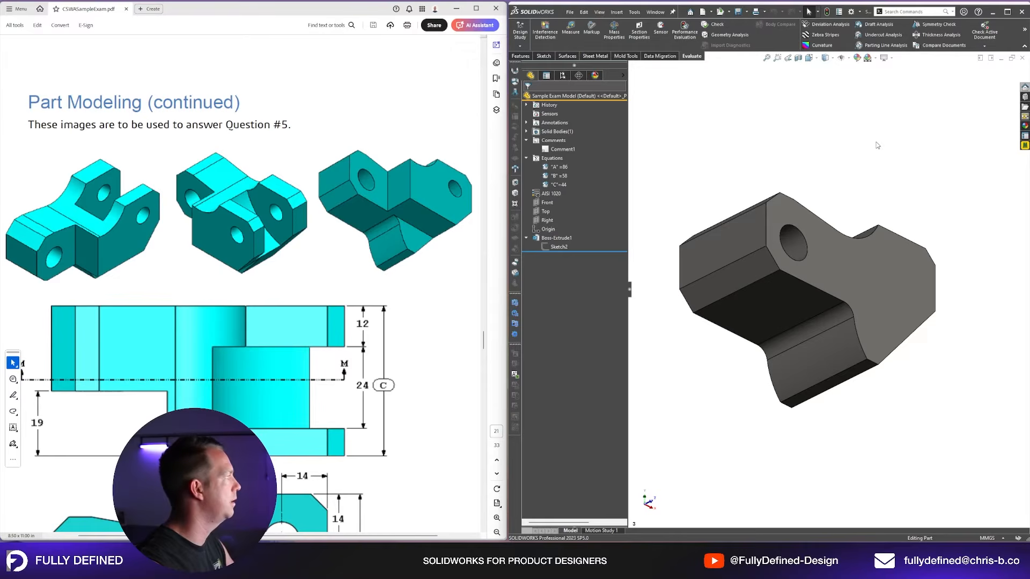
key(space)
click(761, 125)
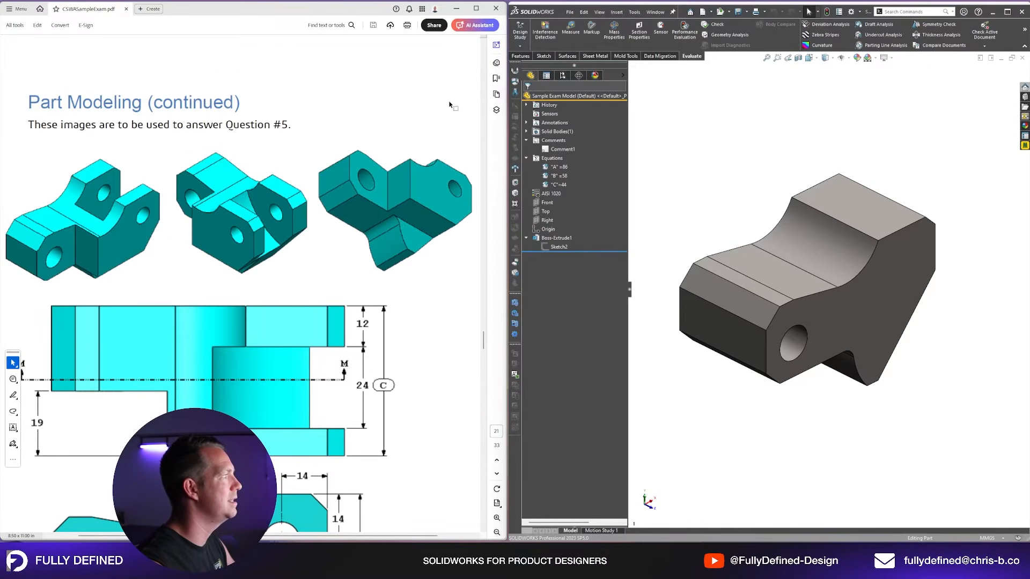
Step: Snip question 5's three images, mark the cut areas and the small hole's direction with the Snipping Tool pen, and minimize the snip
drag(3, 103, 477, 303)
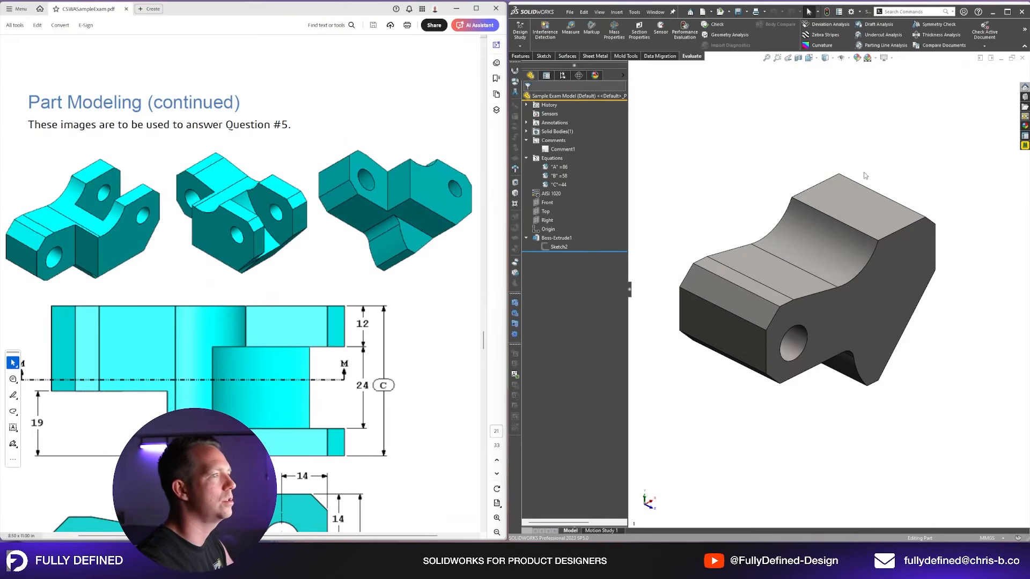
mouse_move(114, 142)
mouse_down()
mouse_move(78, 167)
mouse_move(81, 191)
mouse_move(110, 193)
mouse_move(147, 150)
mouse_up()
mouse_move(19, 227)
mouse_down()
mouse_move(72, 201)
mouse_move(101, 214)
mouse_move(28, 242)
mouse_move(25, 231)
mouse_move(49, 207)
mouse_move(91, 212)
mouse_up()
drag(95, 152, 99, 194)
mouse_move(109, 156)
mouse_down()
mouse_move(111, 174)
mouse_move(131, 162)
mouse_up()
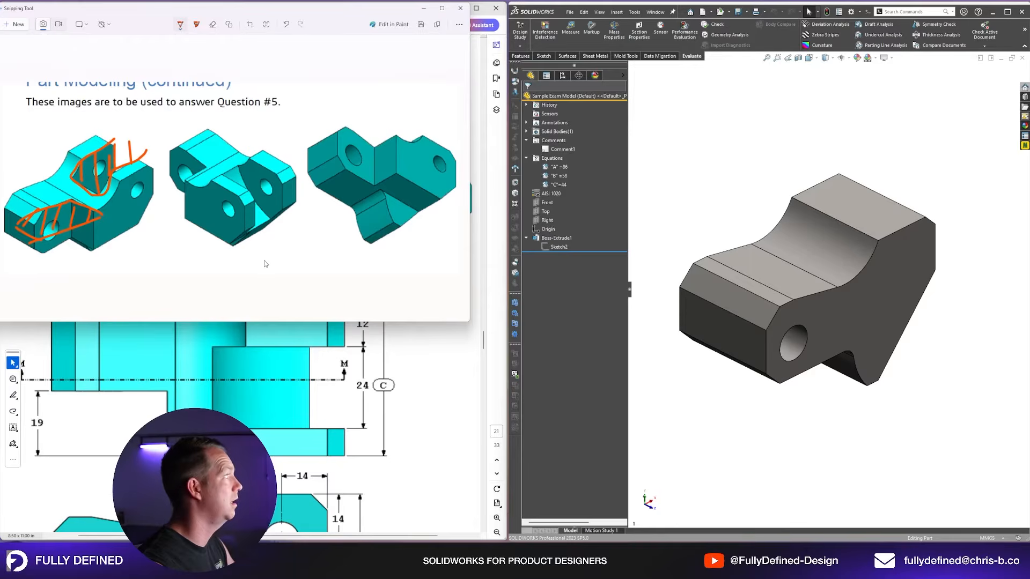
drag(184, 246, 278, 185)
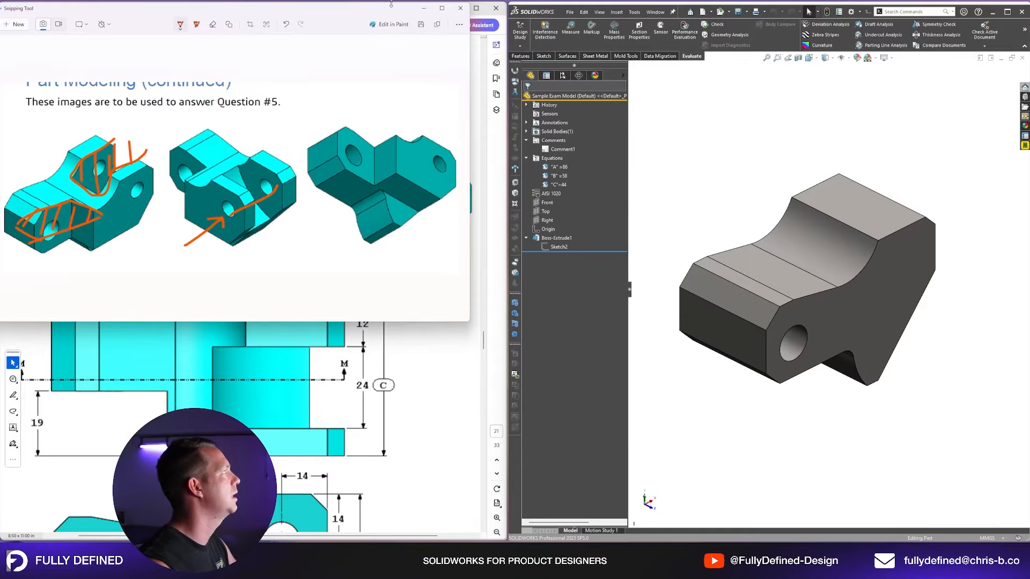
click(424, 8)
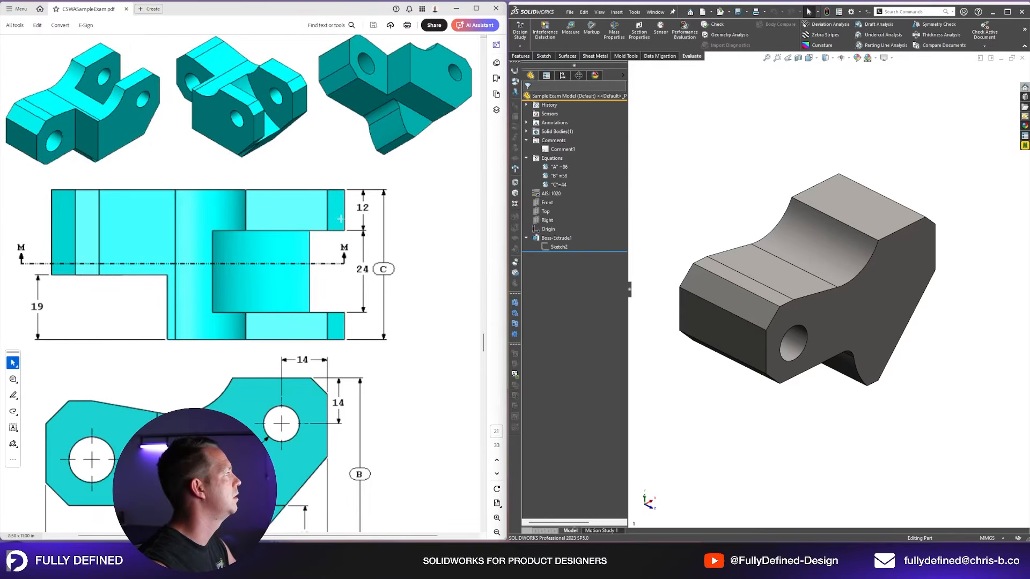
Step: Open the base extrusion's sketch for editing and add an 11 mm diameter circle in the profile's upper-right lobe
key(ctrl+5)
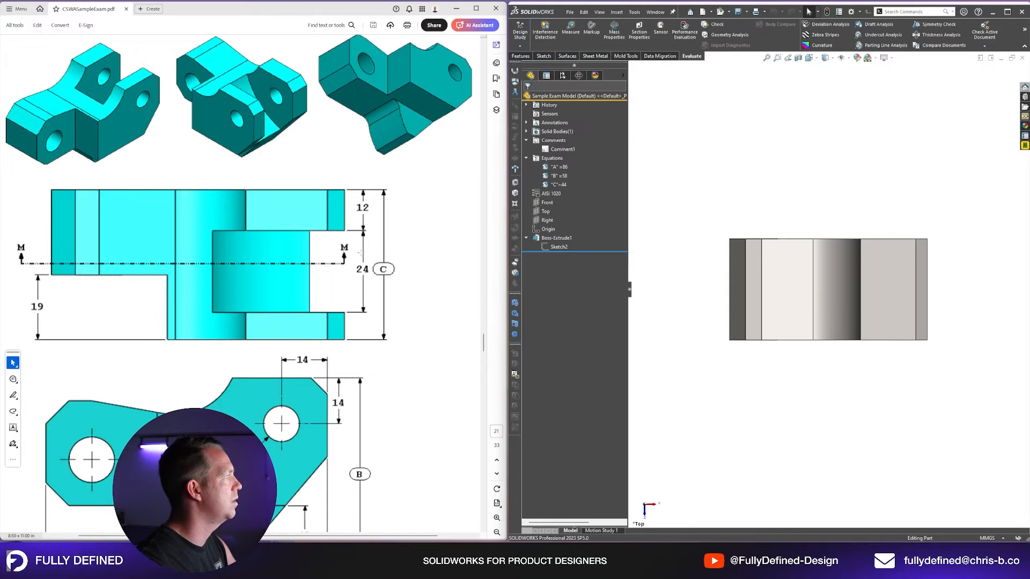
scroll(299, 301, down, 3)
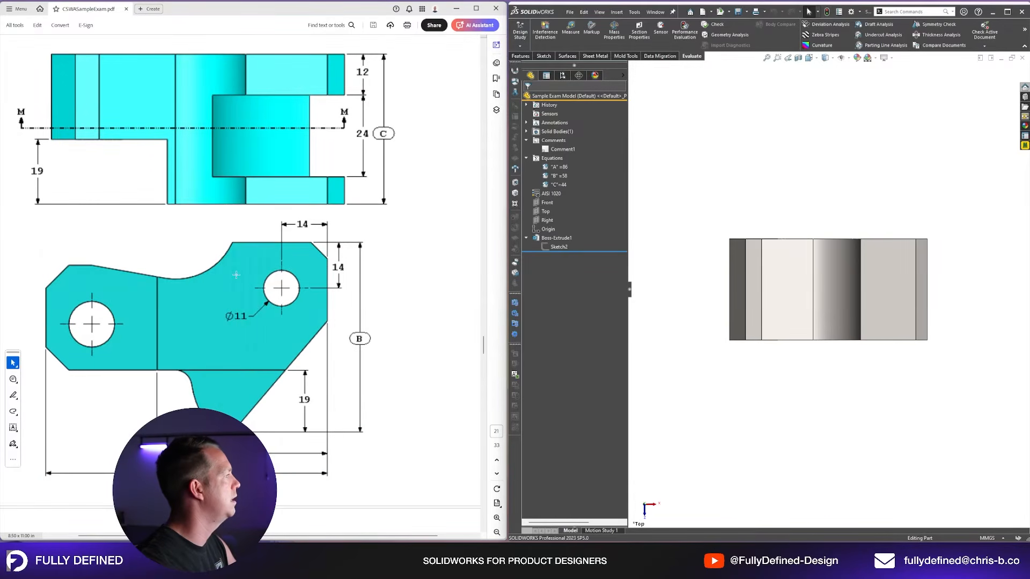
key(shift+Up)
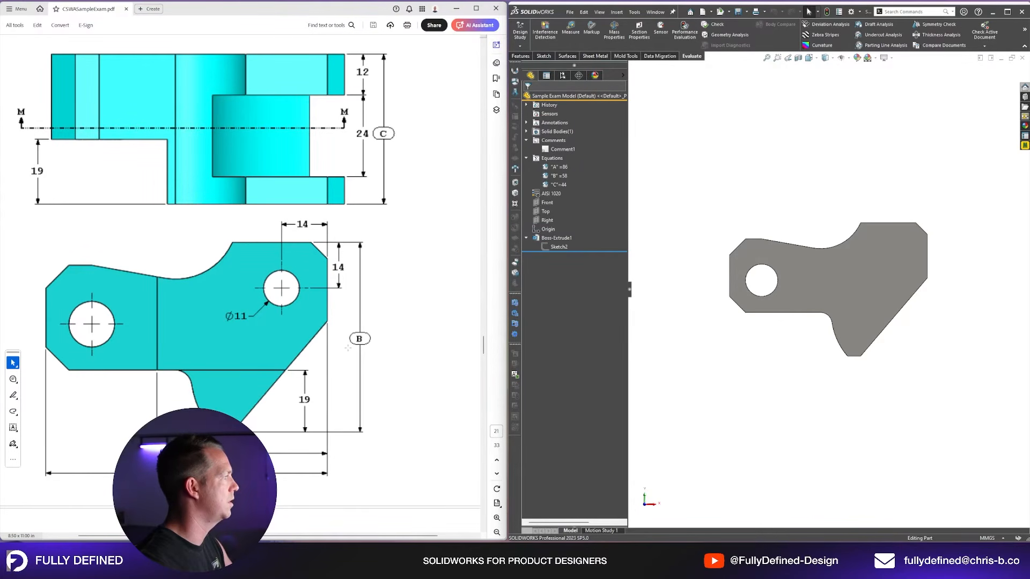
double_click(552, 248)
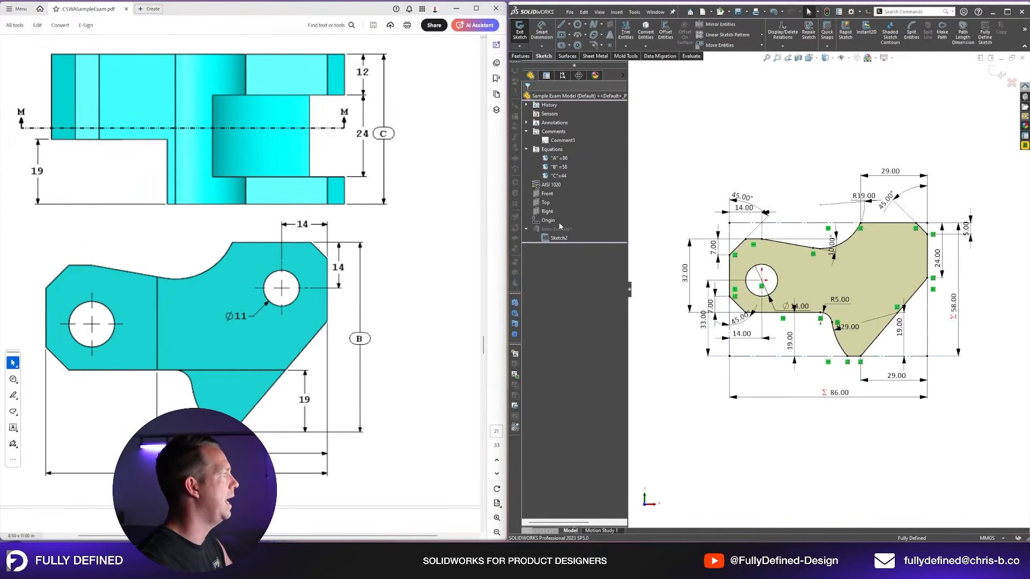
click(894, 255)
right_drag(865, 267, 903, 251)
text(11)
key(Return)
Step: Dimension the 11 mm circle's centre 14 mm from the profile's top edge and 14 mm from its right edge, and exit the sketch
click(904, 248)
click(907, 223)
click(955, 188)
text(14)
key(Return)
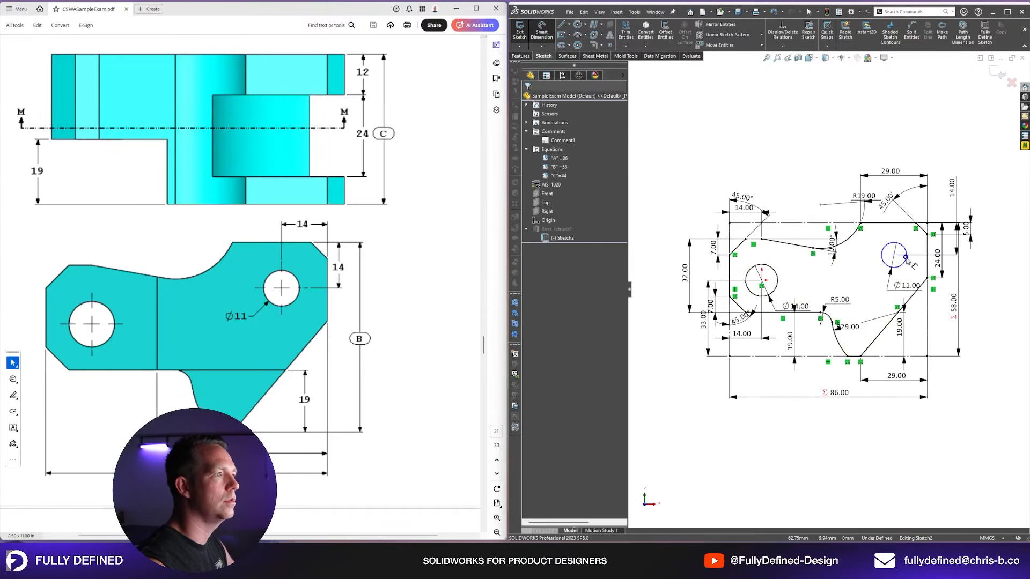
click(906, 257)
click(927, 253)
click(919, 129)
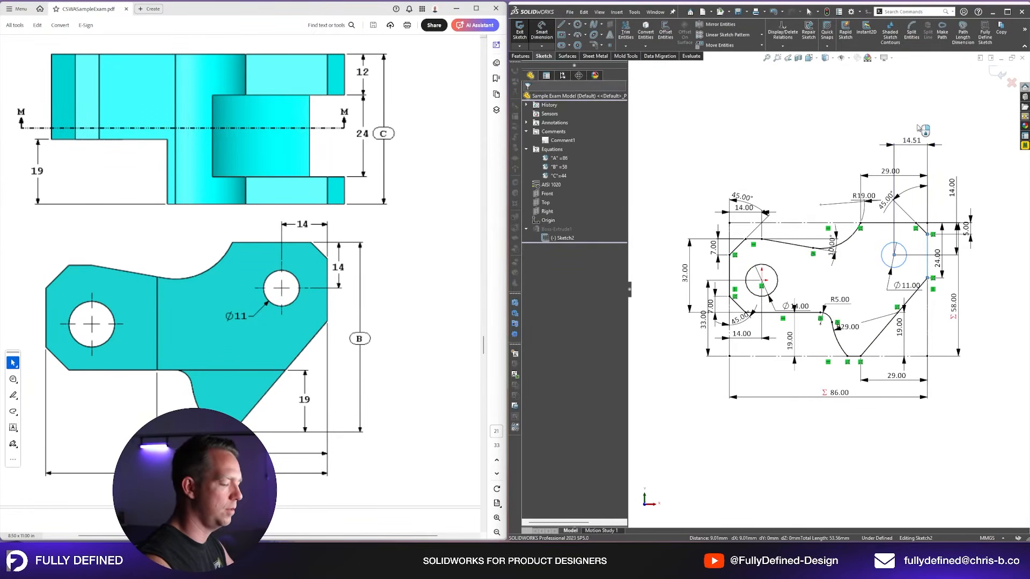
text(14)
key(Return)
click(996, 71)
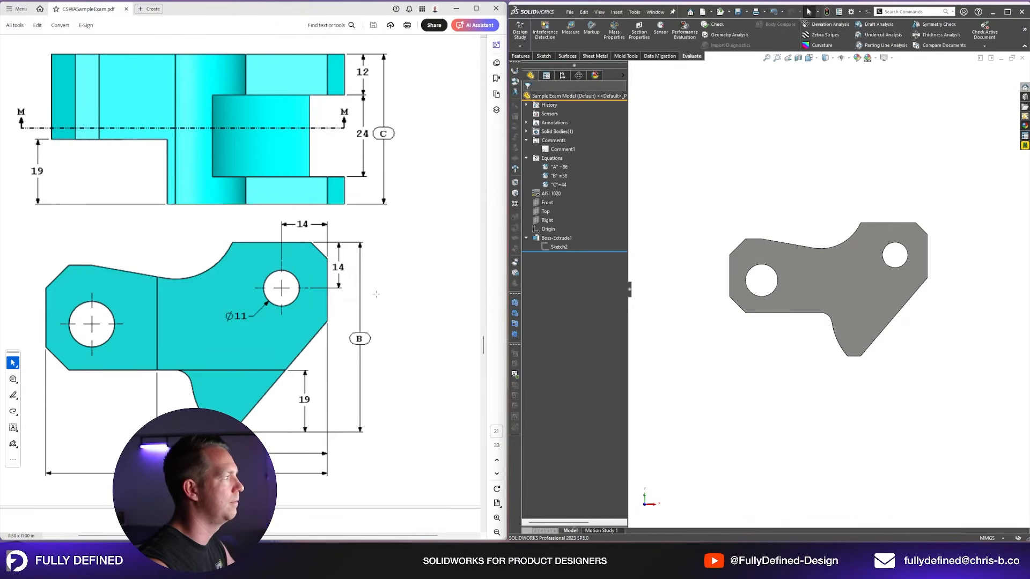
Step: Examine question 5's top, front, side and section M-M views in the exam PDF for the cut dimensions
scroll(351, 300, down, 5)
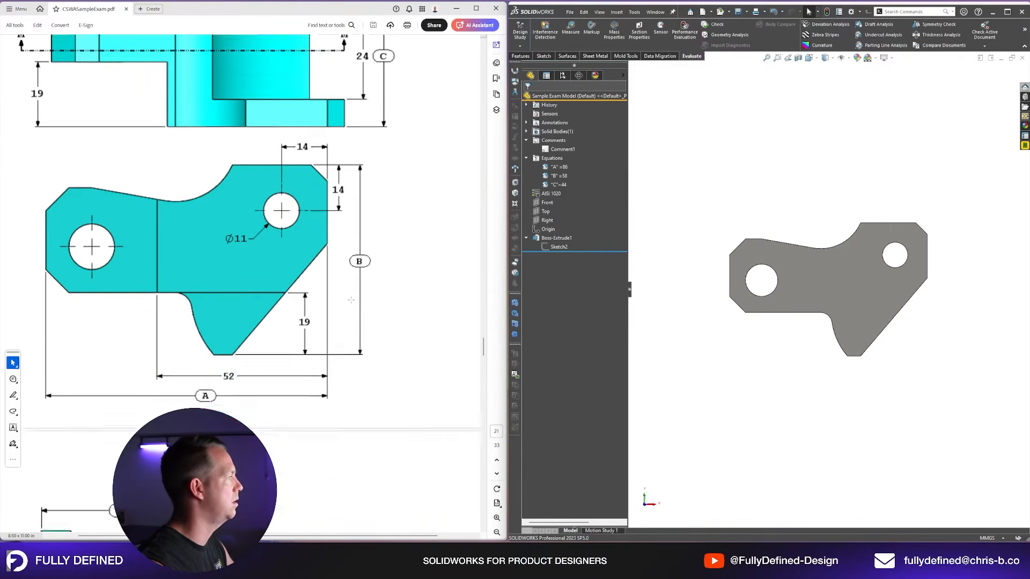
scroll(351, 301, down, 3)
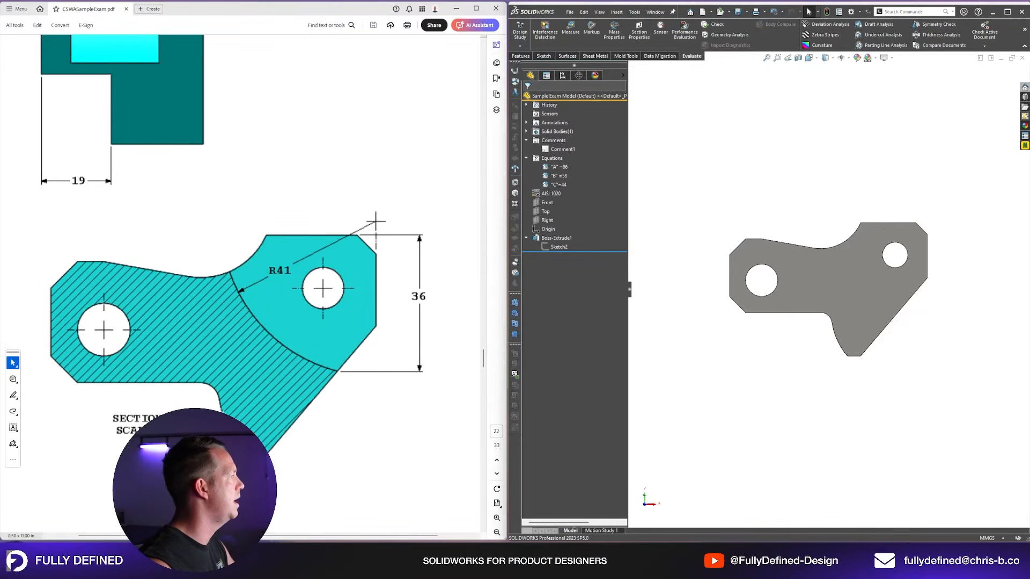
scroll(221, 410, up, 5)
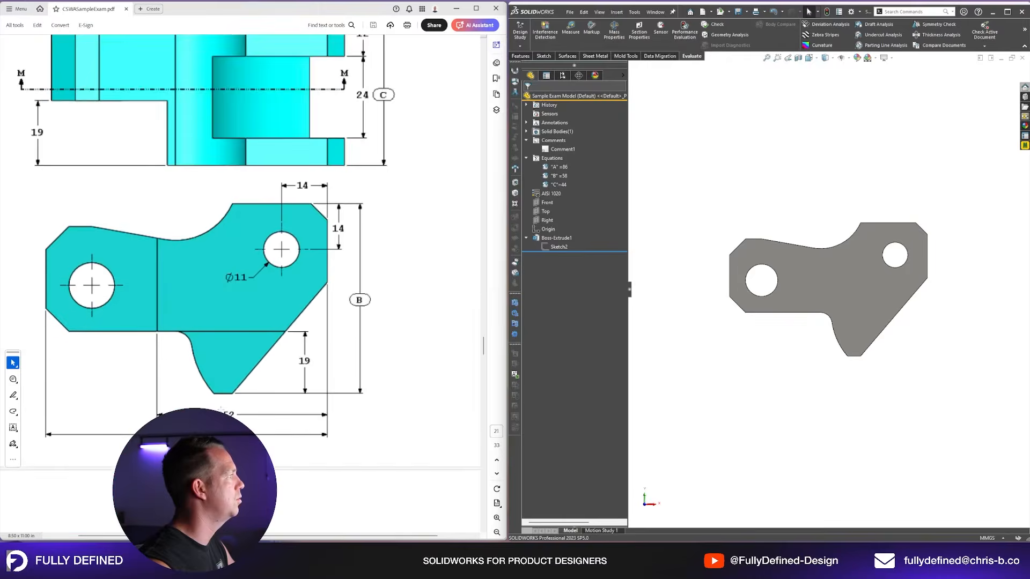
scroll(220, 409, up, 4)
scroll(415, 254, down, 3)
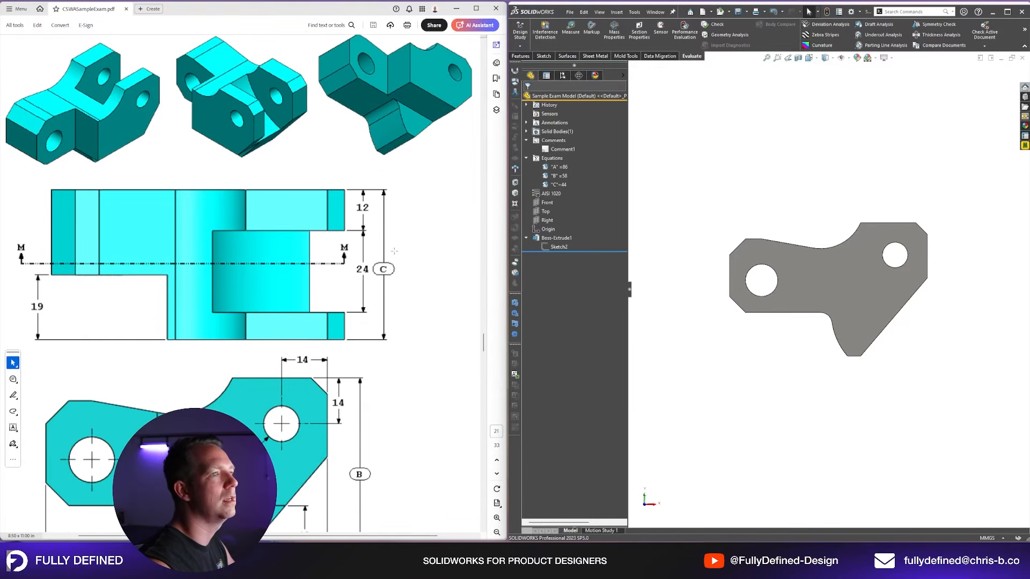
scroll(383, 288, down, 10)
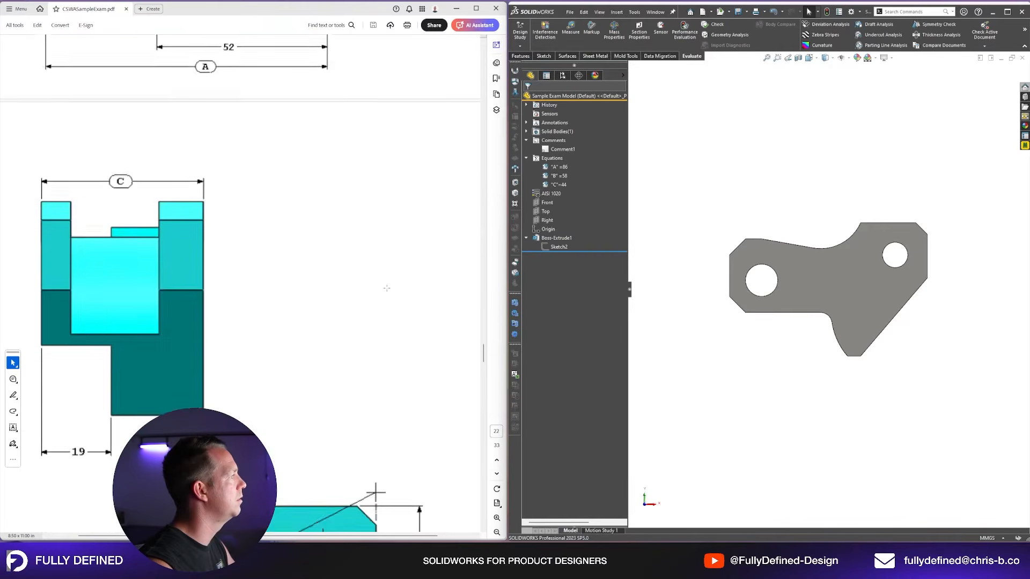
scroll(352, 271, up, 2)
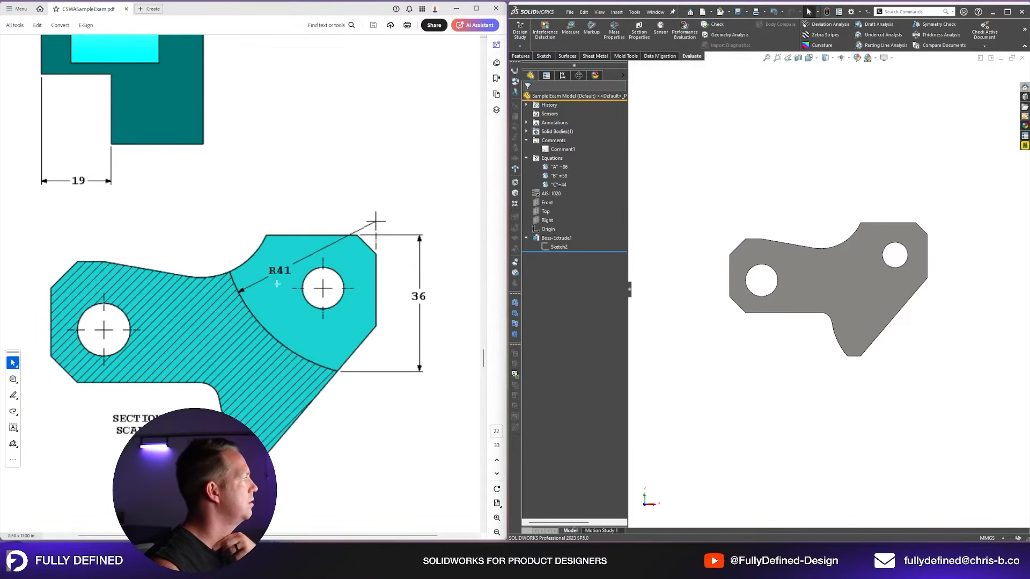
scroll(267, 326, up, 10)
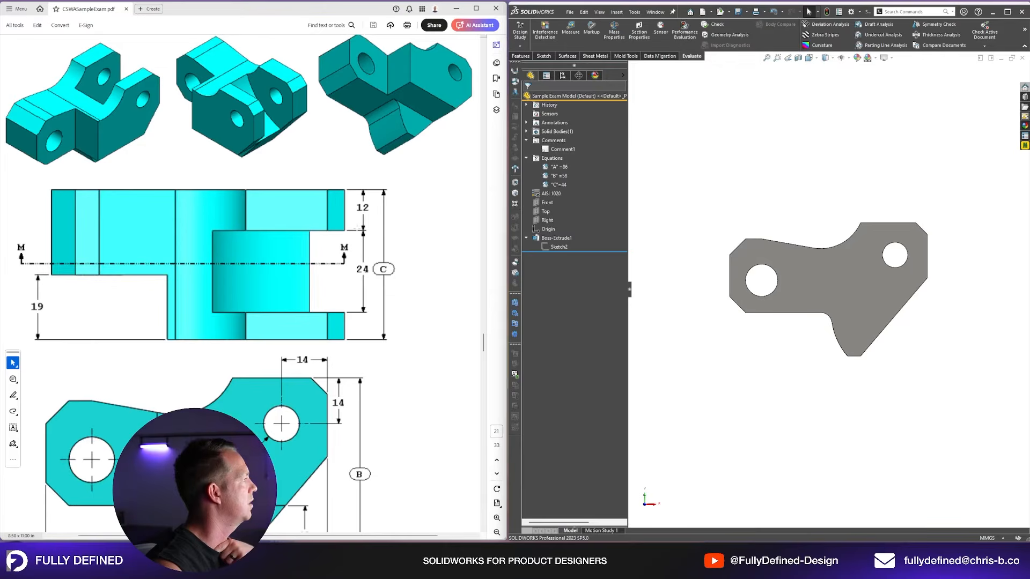
Step: Start a sketch on the Front plane and draw an 82 mm diameter circle centred just outside the part's upper-right chamfer
key(ctrl+7)
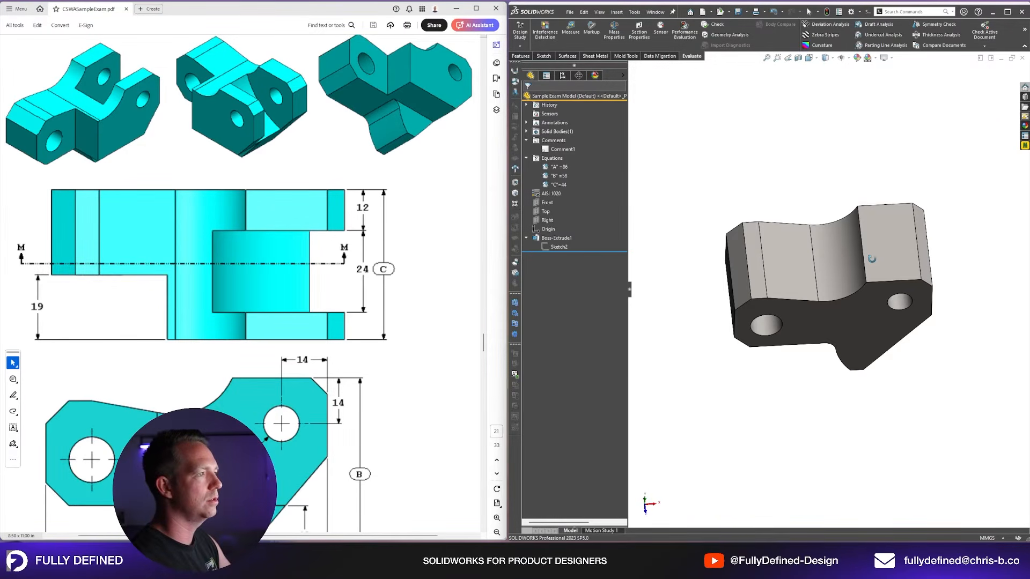
click(546, 203)
click(551, 190)
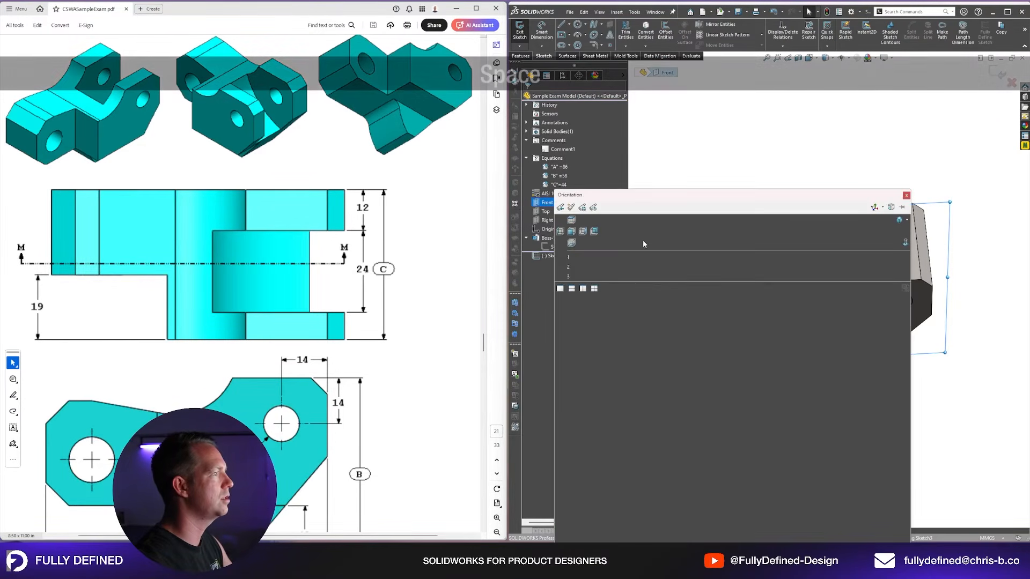
scroll(347, 348, down, 10)
right_drag(785, 160, 956, 244)
scroll(901, 241, down, 4)
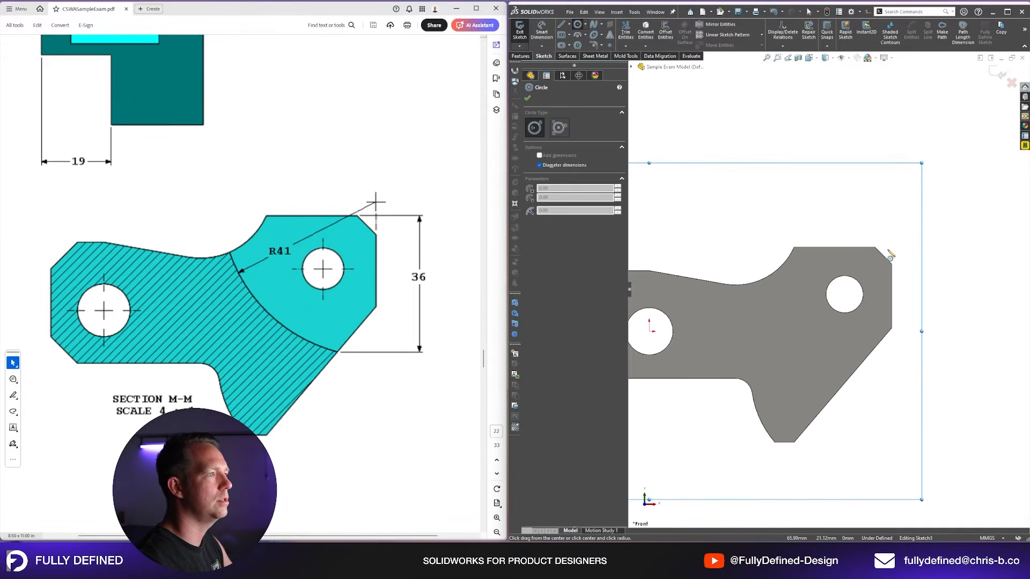
click(905, 227)
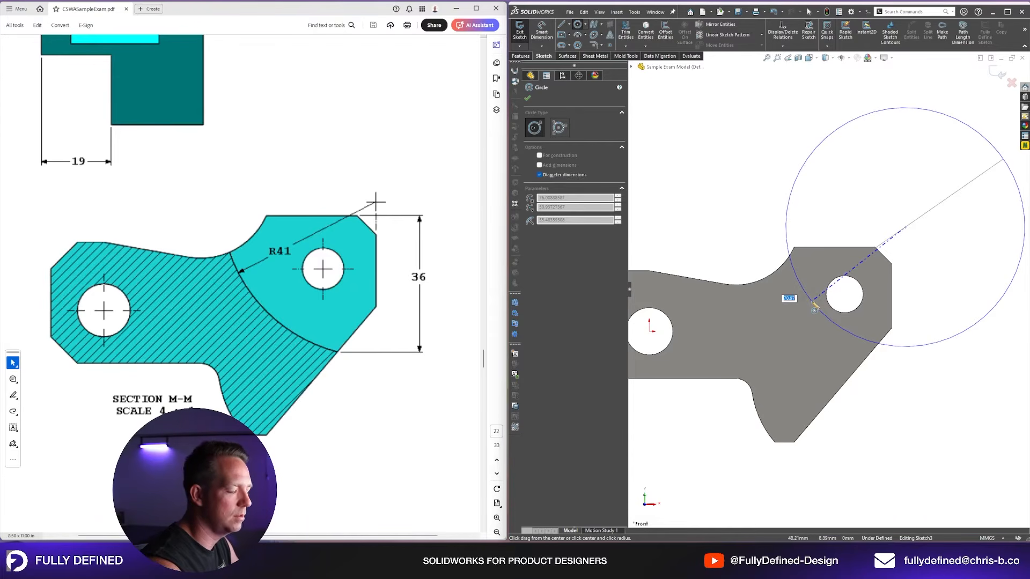
text(82)
key(Return)
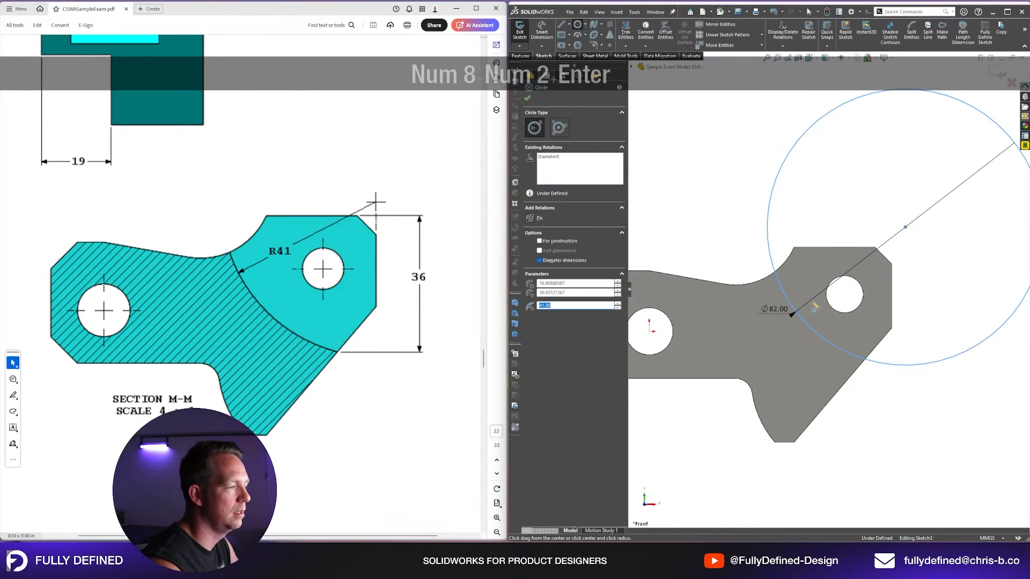
Step: Set the large circle's diameter with the expression 41*2
key(Escape)
double_click(773, 309)
text(41*2)
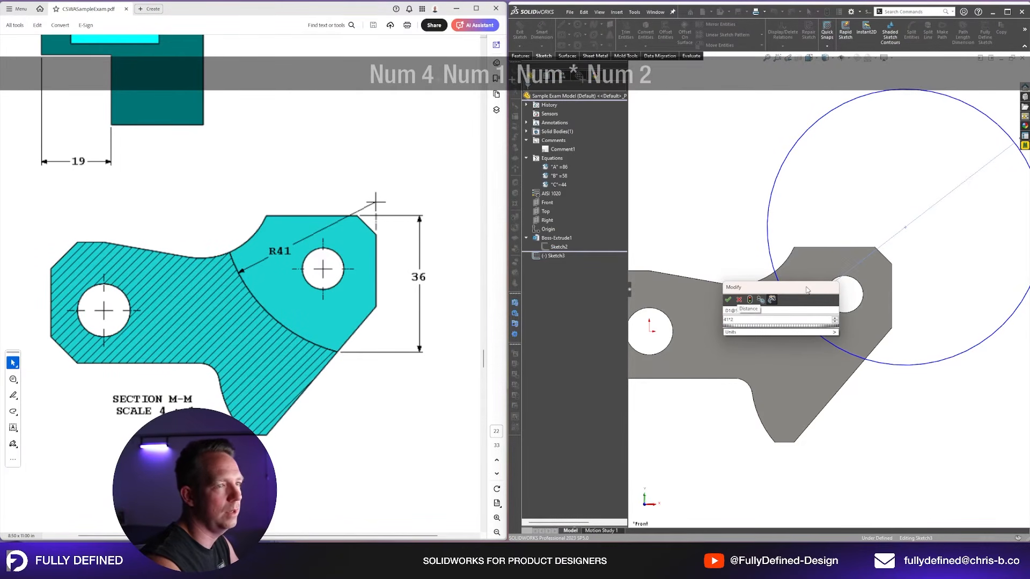
key(Return)
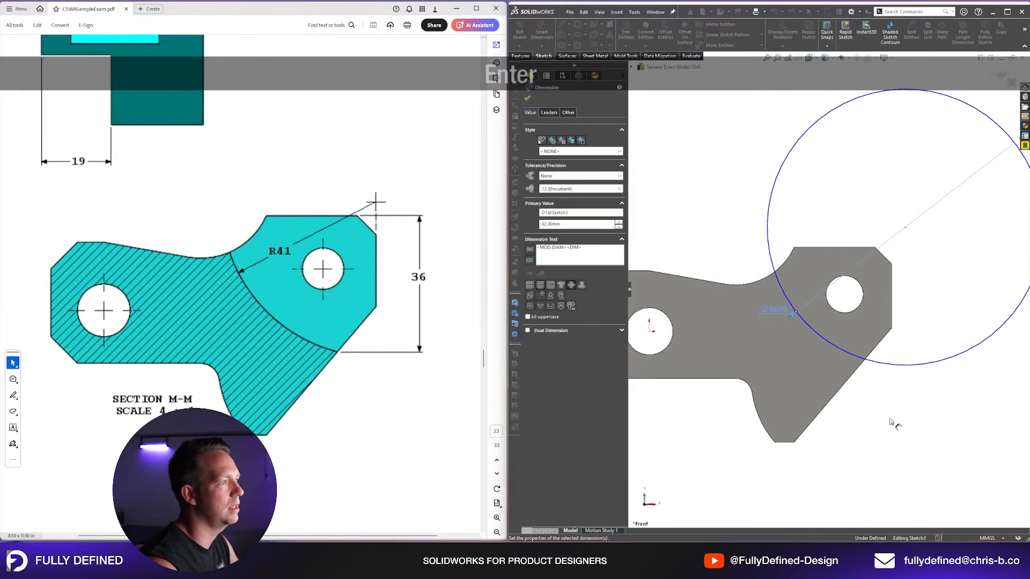
Step: Reposition the circle's size dimension and change its display from diameter to radius
click(901, 435)
drag(768, 312, 757, 336)
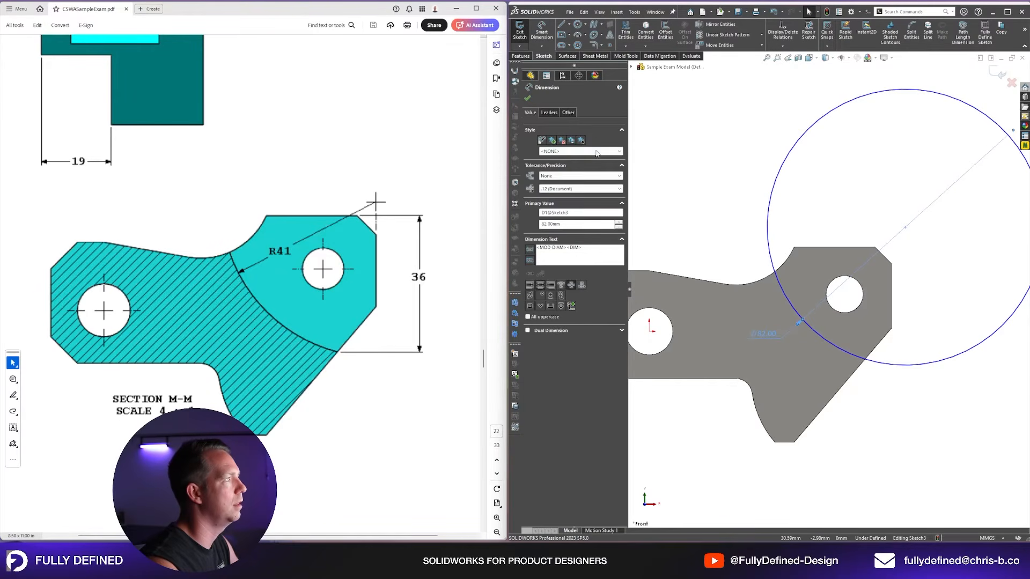
click(548, 114)
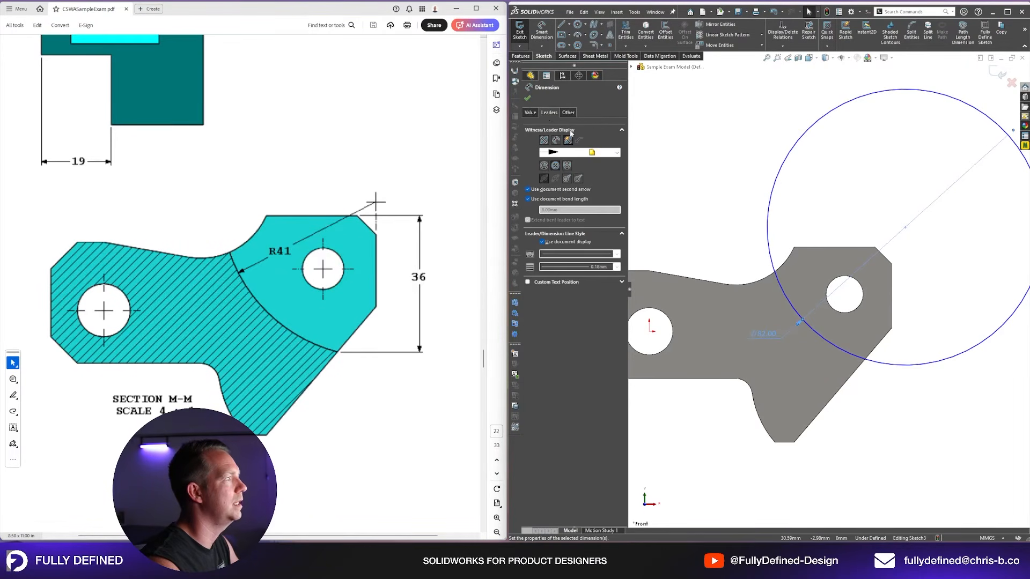
click(543, 166)
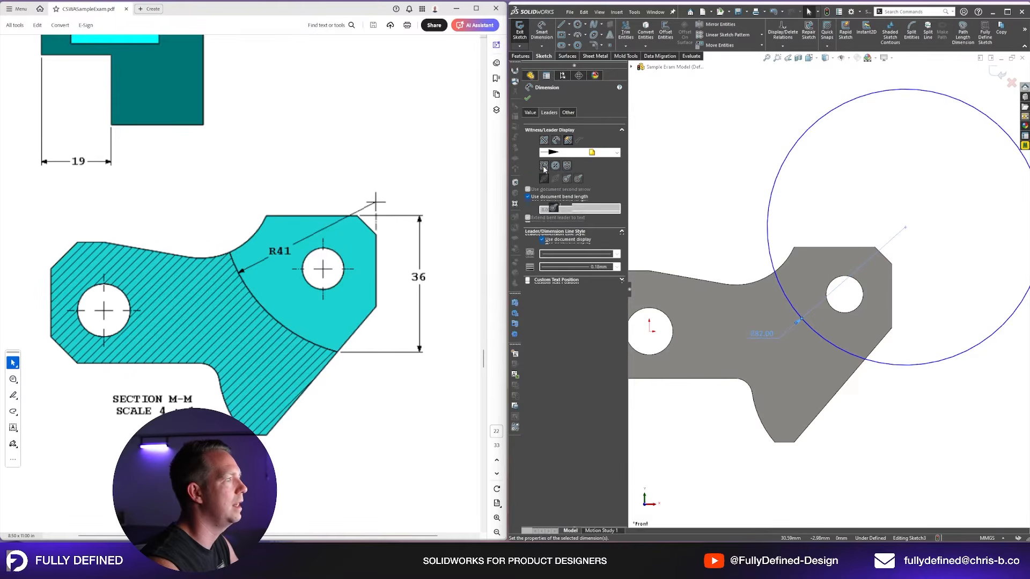
click(528, 98)
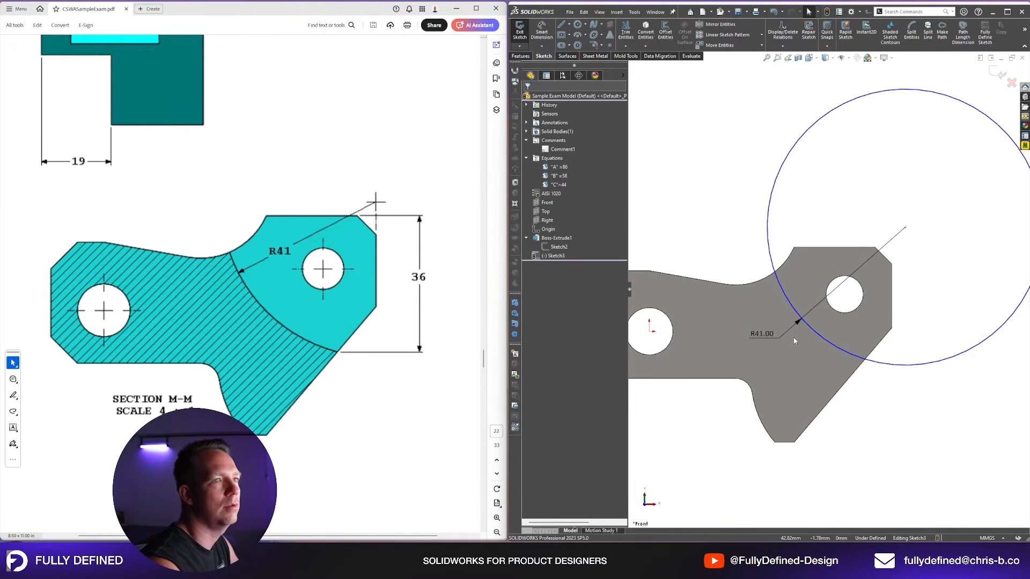
Step: Make the circle's centre coincident with the short vertical edge at the part's right end
right_drag(793, 338, 796, 302)
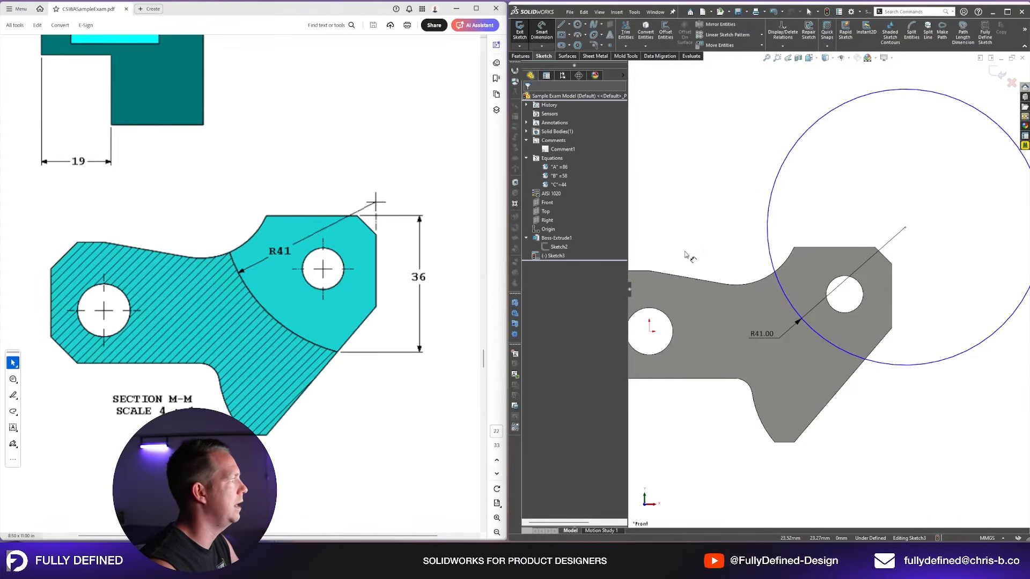
key(Escape)
click(905, 227)
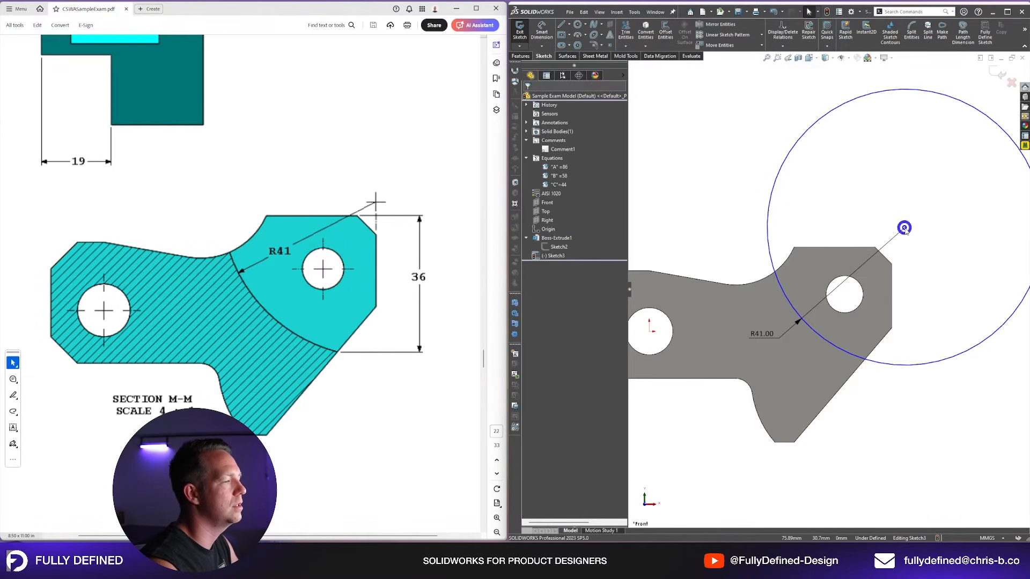
ctrl+click(891, 300)
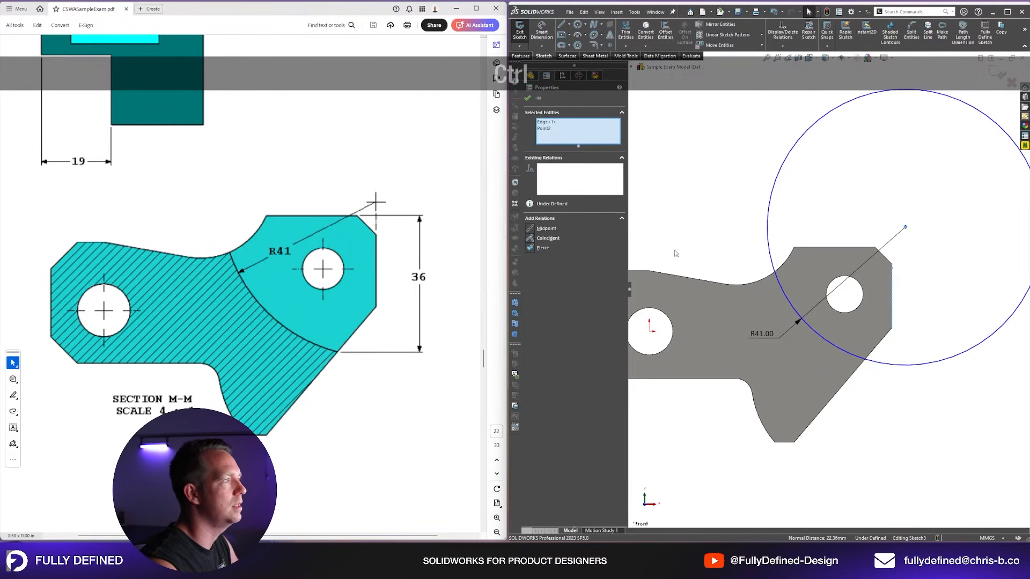
click(548, 238)
click(925, 255)
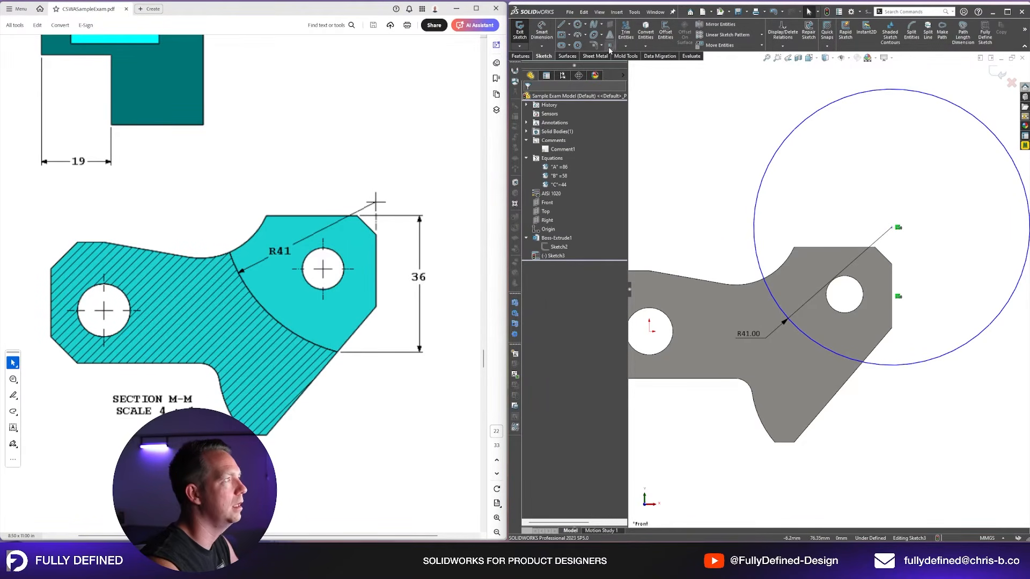
Step: Place a sketch point where the circle crosses the sloped lower-right edge, coincident with both, and shift the circle to test it
key(Escape)
drag(868, 363, 868, 359)
click(885, 419)
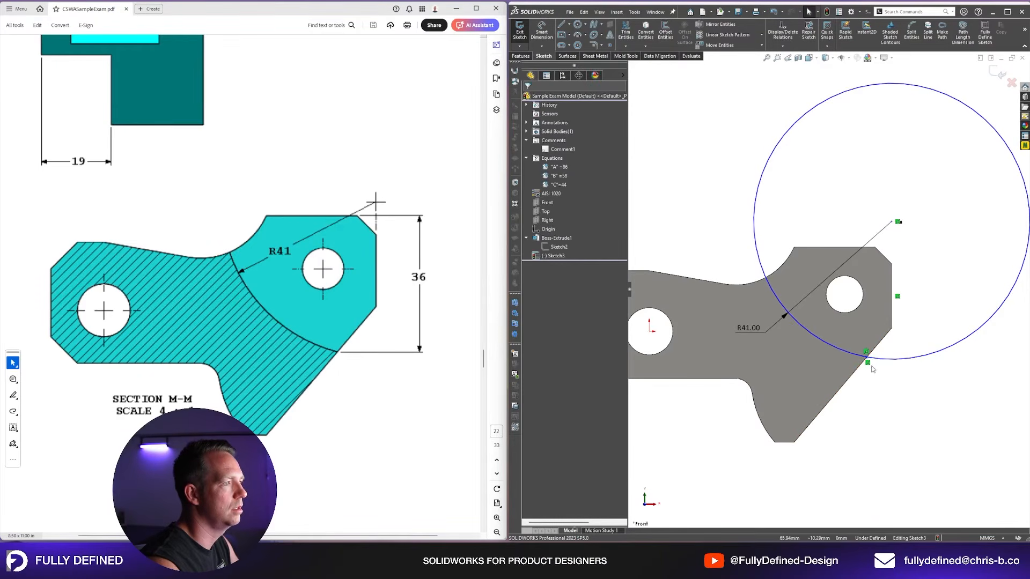
click(610, 47)
click(865, 354)
scroll(865, 354, down, 3)
key(Escape)
mouse_move(857, 313)
mouse_down()
mouse_move(872, 301)
mouse_move(851, 330)
mouse_up()
click(880, 400)
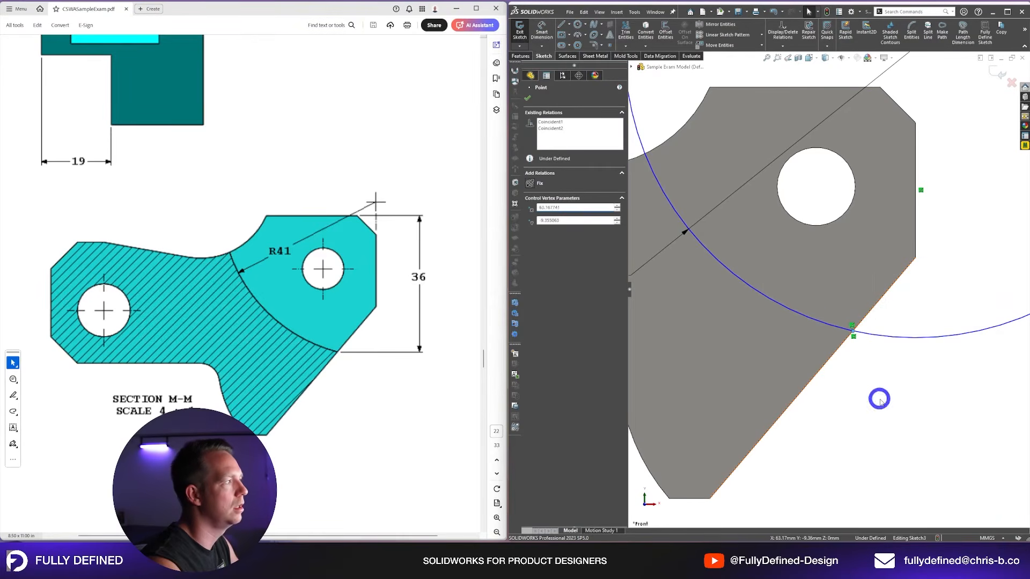
Step: Dimension the vertical distance from the intersection point to the part's upper horizontal edge as 36 mm
scroll(858, 354, up, 6)
right_drag(886, 420, 882, 283)
scroll(851, 251, down, 1)
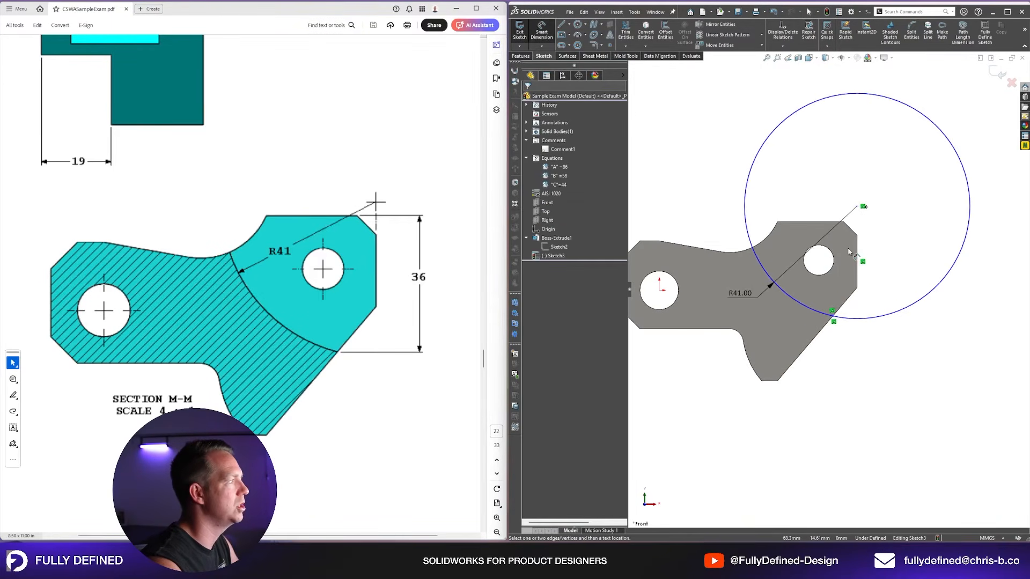
click(833, 316)
click(824, 223)
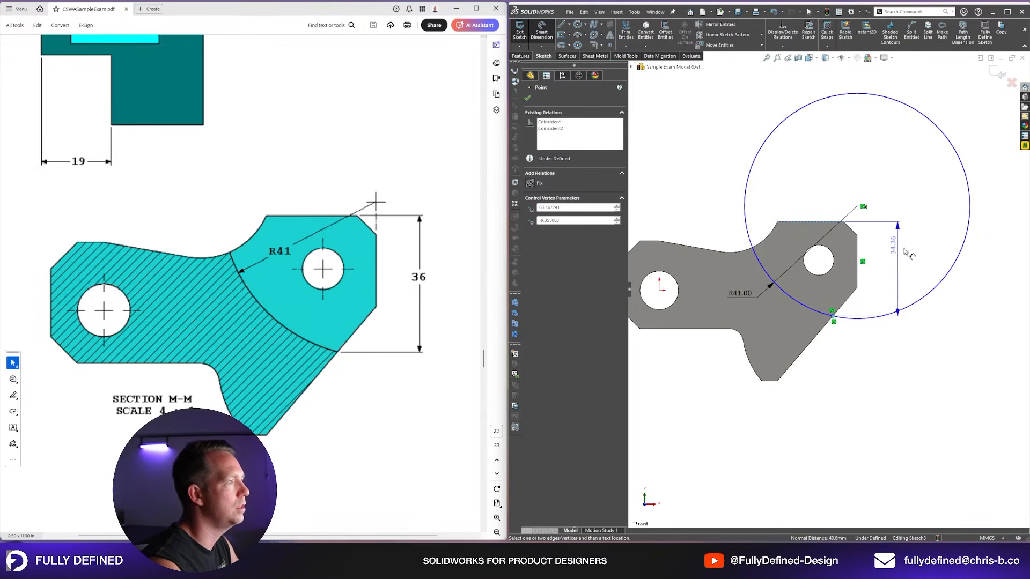
click(908, 254)
text(36)
key(Return)
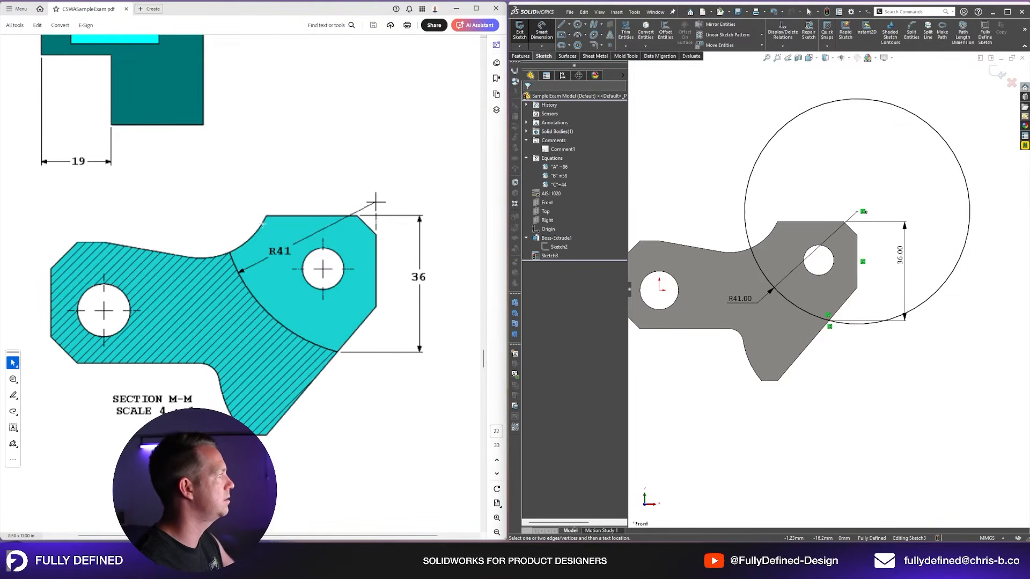
Step: Start an extruded cut from the circle sketch, with direction 1 ending at a 12 mm offset from the part's back face
scroll(262, 223, up, 10)
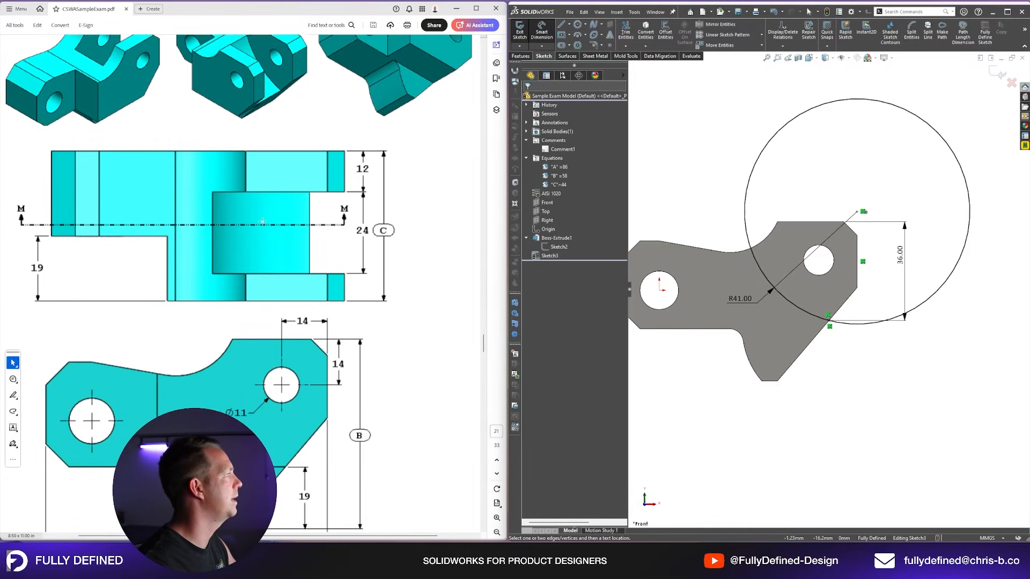
key(shift+Down)
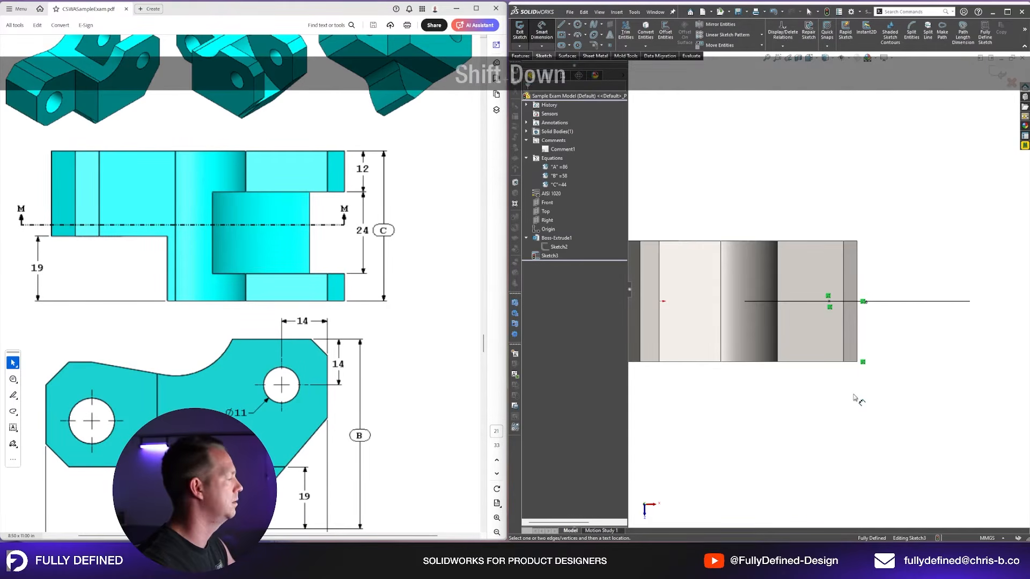
click(521, 55)
click(628, 29)
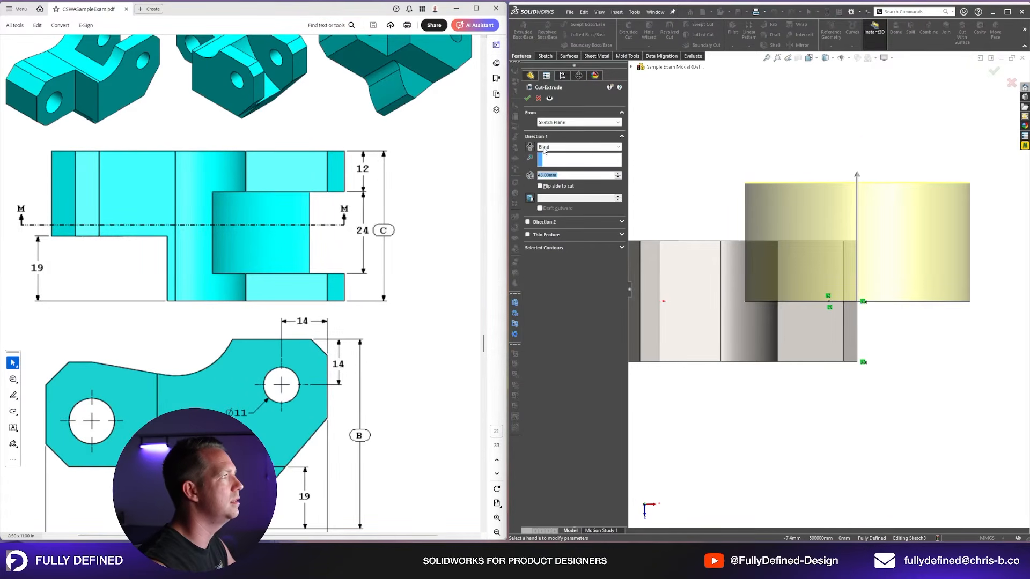
click(559, 152)
click(558, 189)
middle_drag(708, 210, 728, 327)
click(821, 236)
text(12)
key(Return)
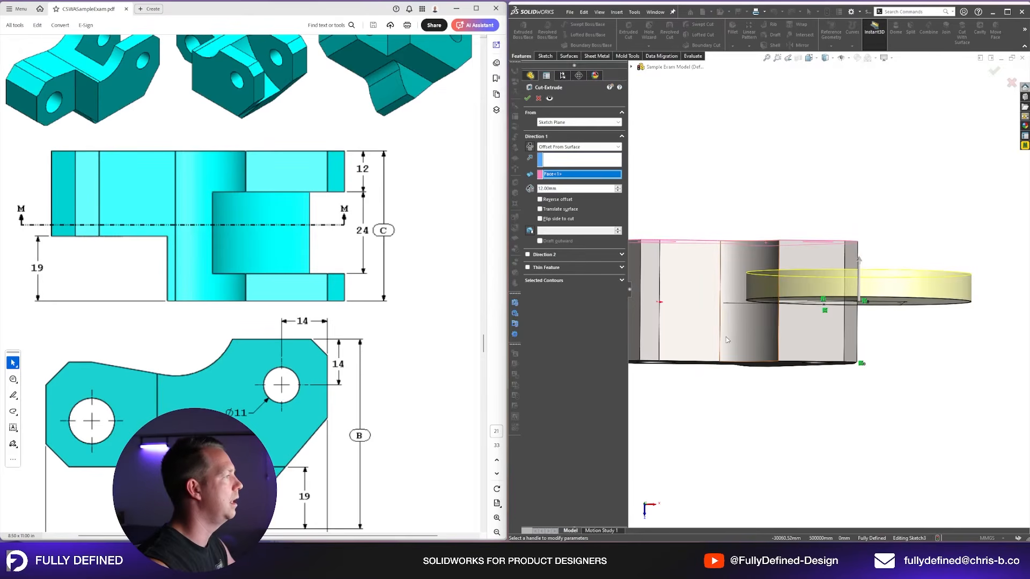
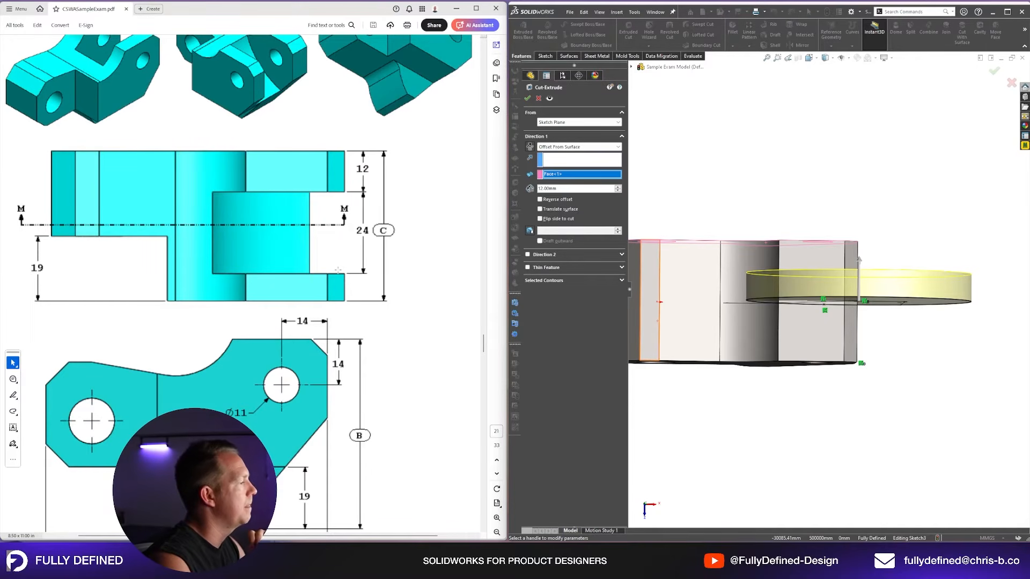
Step: Check the value of C in the exam question, and mark the drawing snip with 44 beside C and X at the missing wall thickness
scroll(276, 373, down, 15)
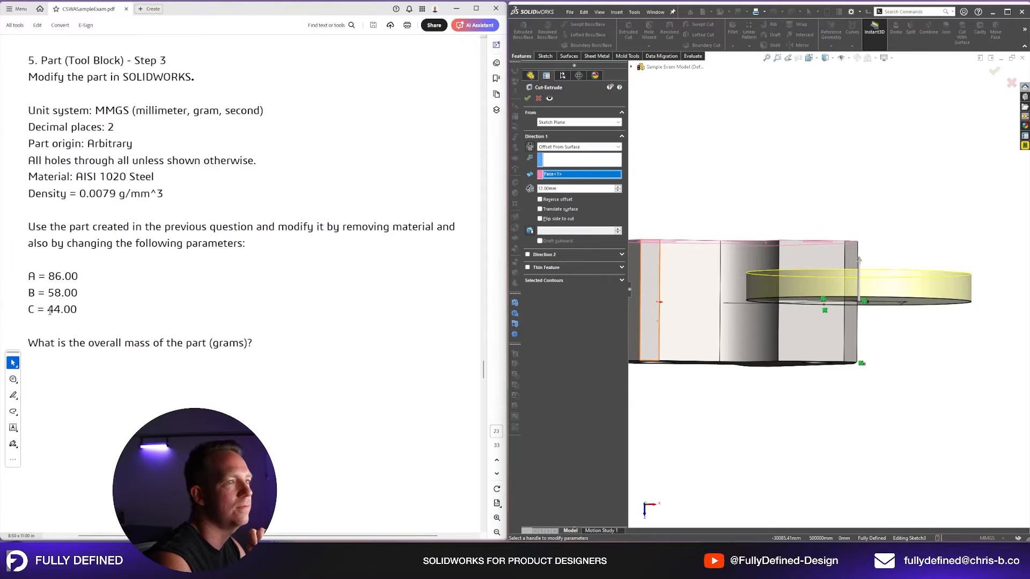
scroll(187, 372, up, 15)
key(alt+Tab)
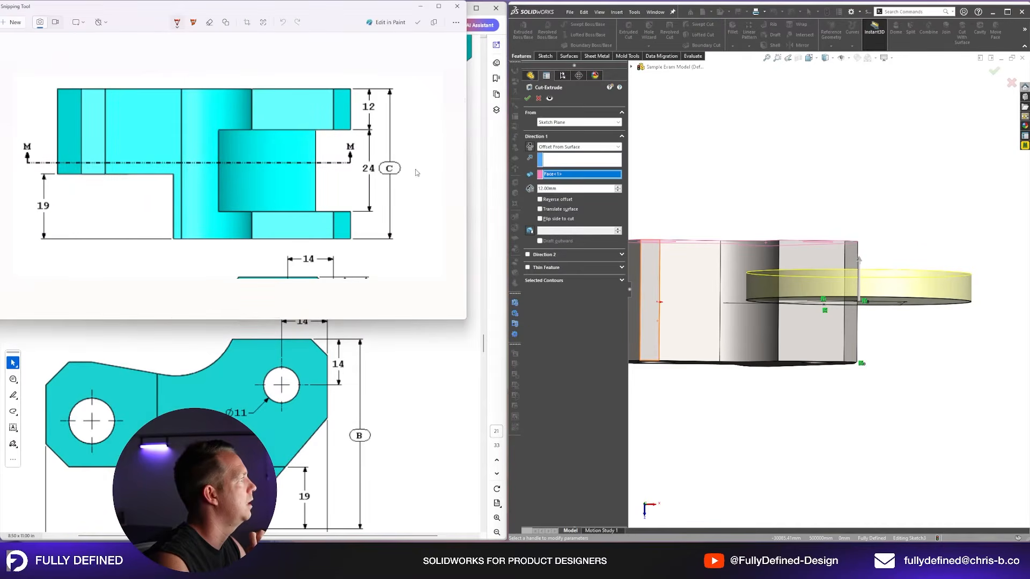
mouse_move(414, 162)
mouse_down()
mouse_move(413, 177)
mouse_move(430, 175)
mouse_move(428, 185)
mouse_up()
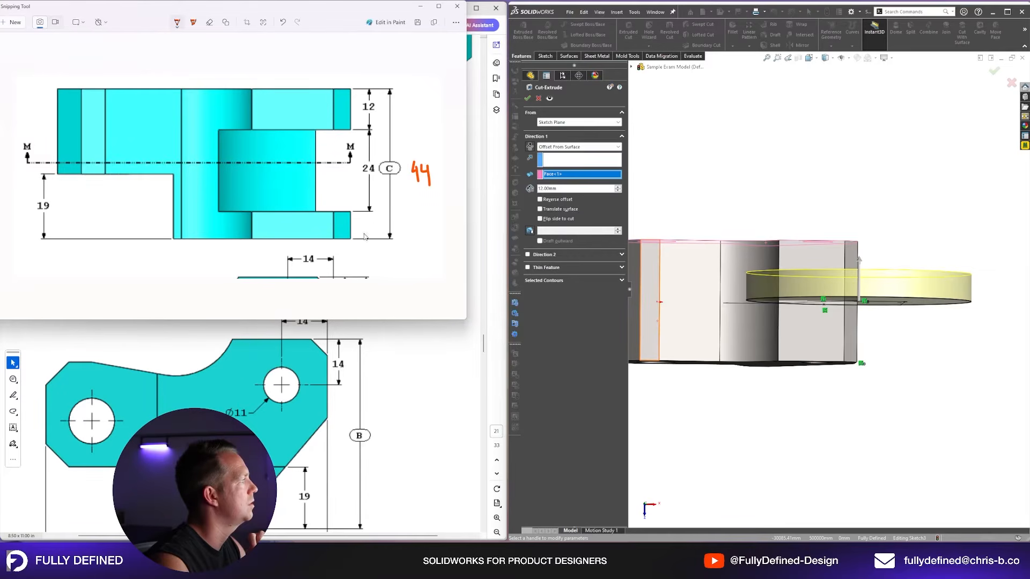
mouse_move(378, 218)
mouse_down()
mouse_move(367, 231)
mouse_move(379, 231)
mouse_up()
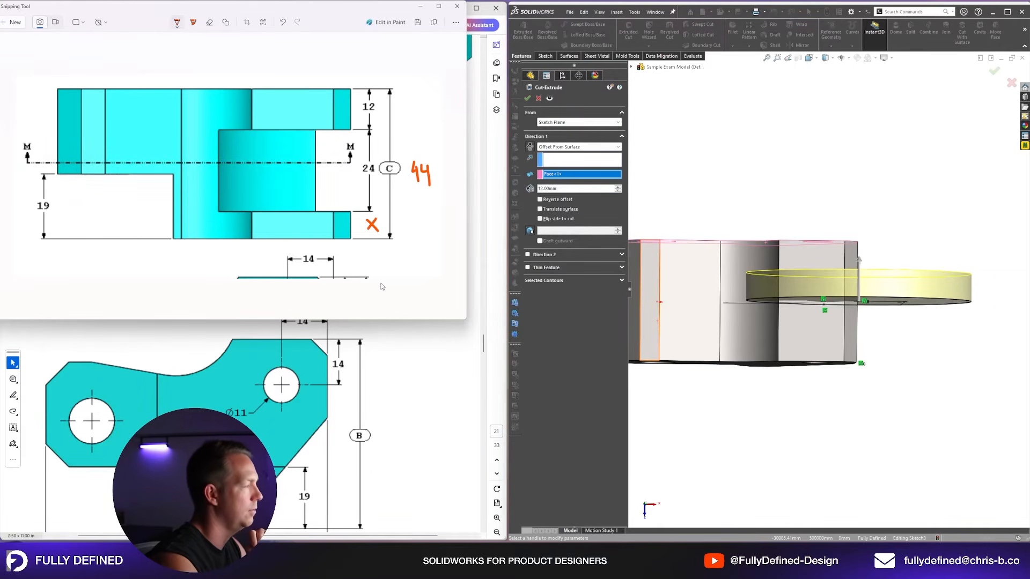
Step: Calculate the missing wall thickness as 44 - 24 - 12 in Calculator
key(XF86Calculator)
text(44)
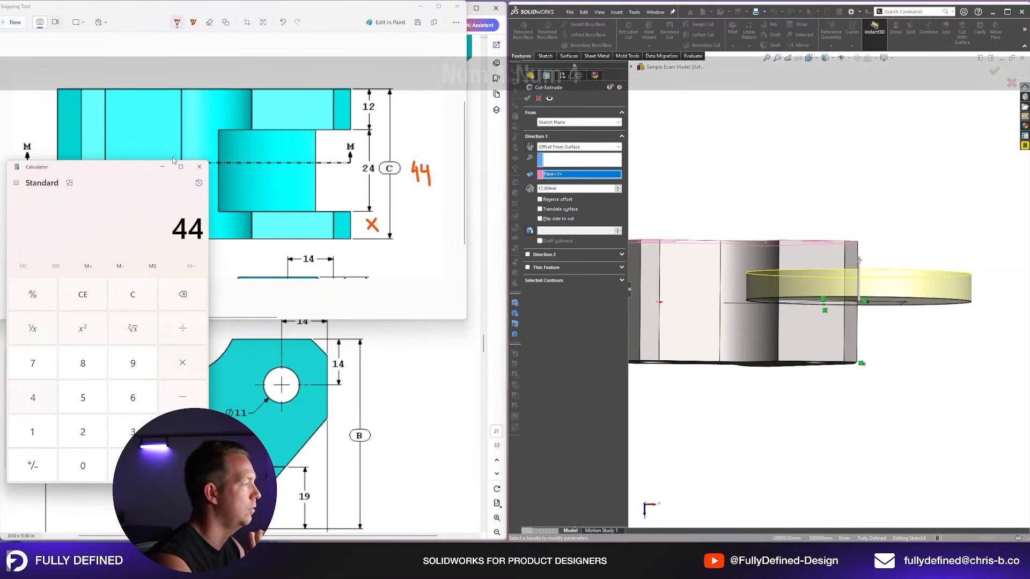
text(-24)
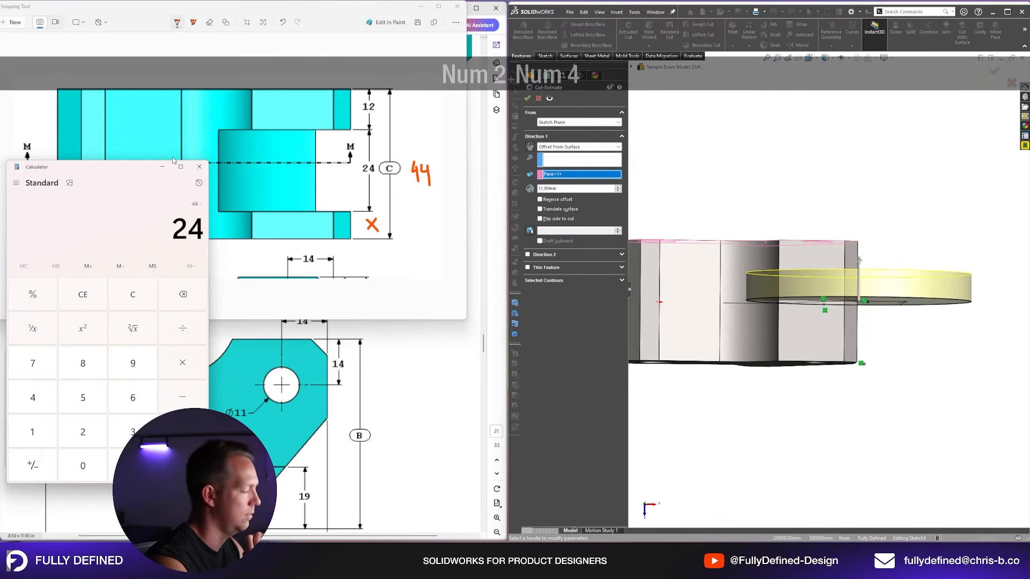
text(-)
text(12)
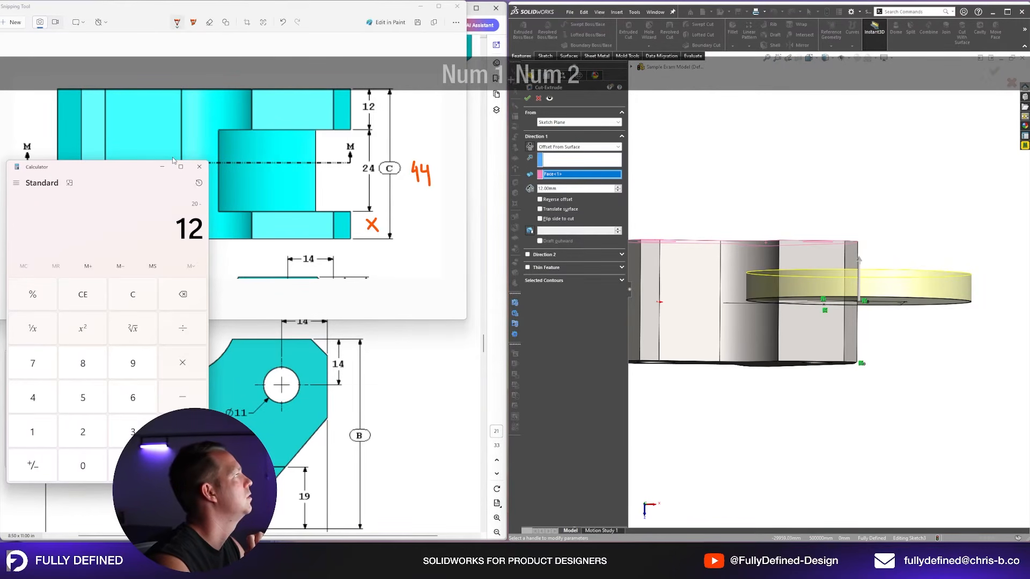
key(Return)
Step: Replace the X annotation on the drawing snip with 8 and close Calculator
click(282, 22)
click(283, 22)
drag(374, 215, 375, 214)
click(183, 329)
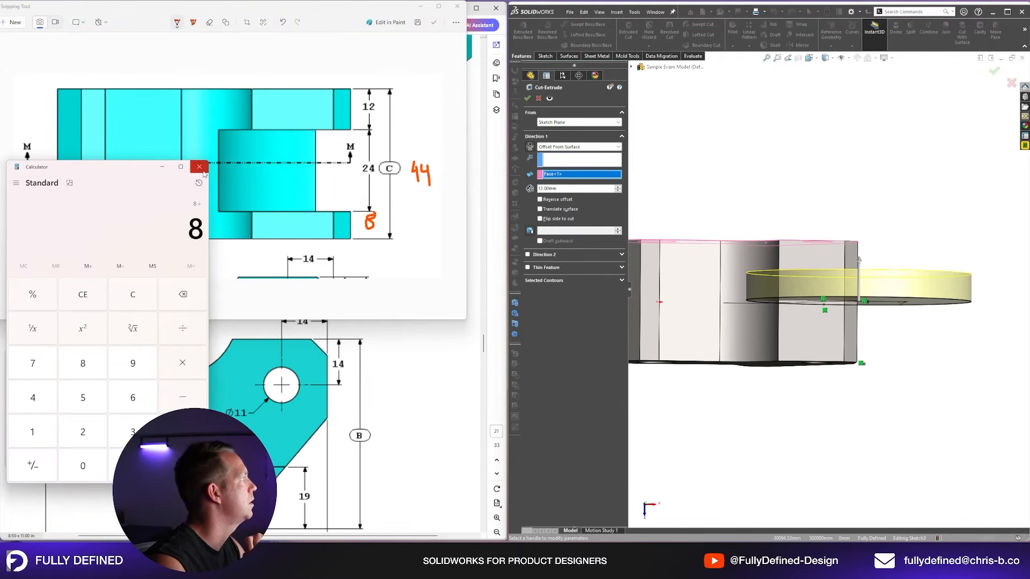
click(203, 171)
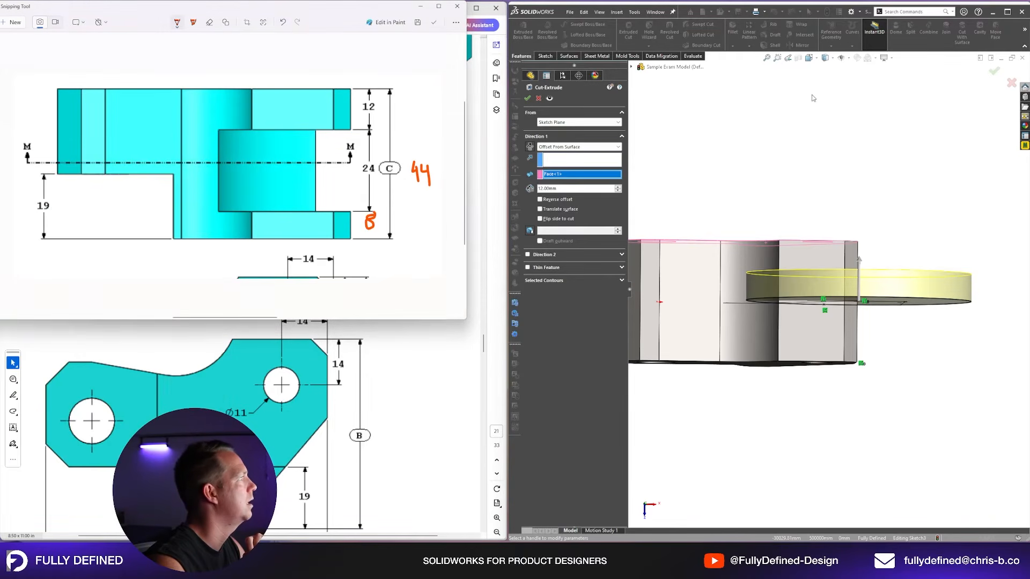
Step: Enable direction 2 of the cut, ending at an 8 mm offset from the part's front face, and finish the feature
click(527, 255)
click(579, 264)
click(563, 284)
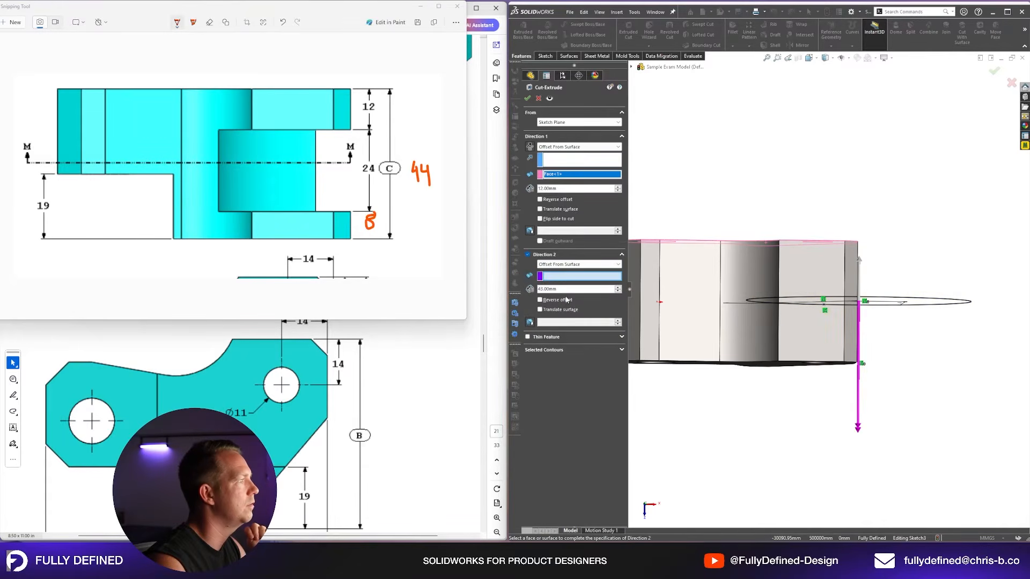
key(Return)
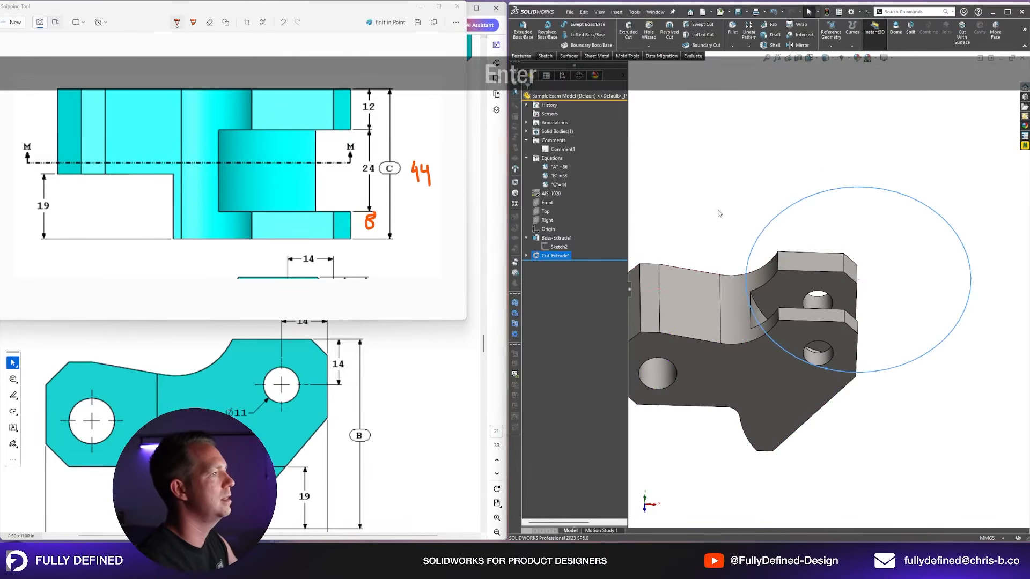
Step: Compare the slotted part with the exam's isometric images and dimensioned views, examining the 19 mm cutout at the left end
click(472, 190)
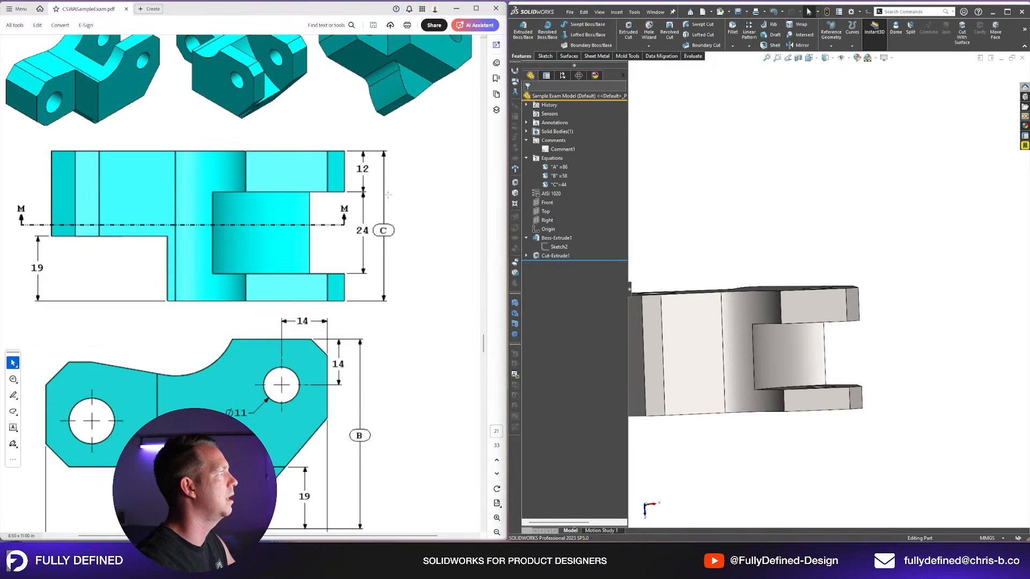
scroll(407, 301, up, 3)
scroll(820, 290, up, 6)
mouse_move(804, 289)
middle_down()
mouse_move(781, 237)
mouse_move(773, 310)
middle_up()
scroll(771, 311, down, 2)
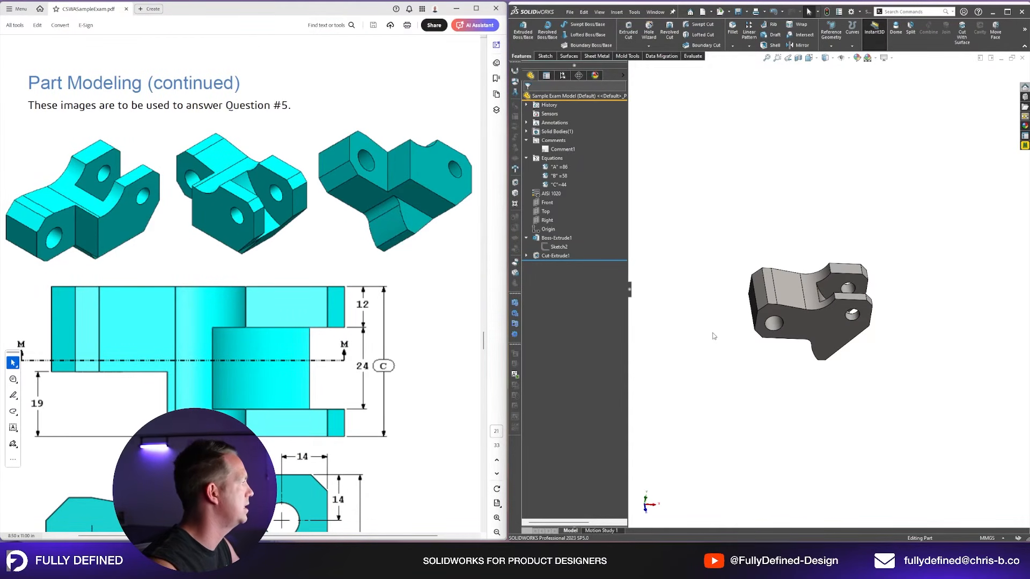
scroll(268, 320, down, 3)
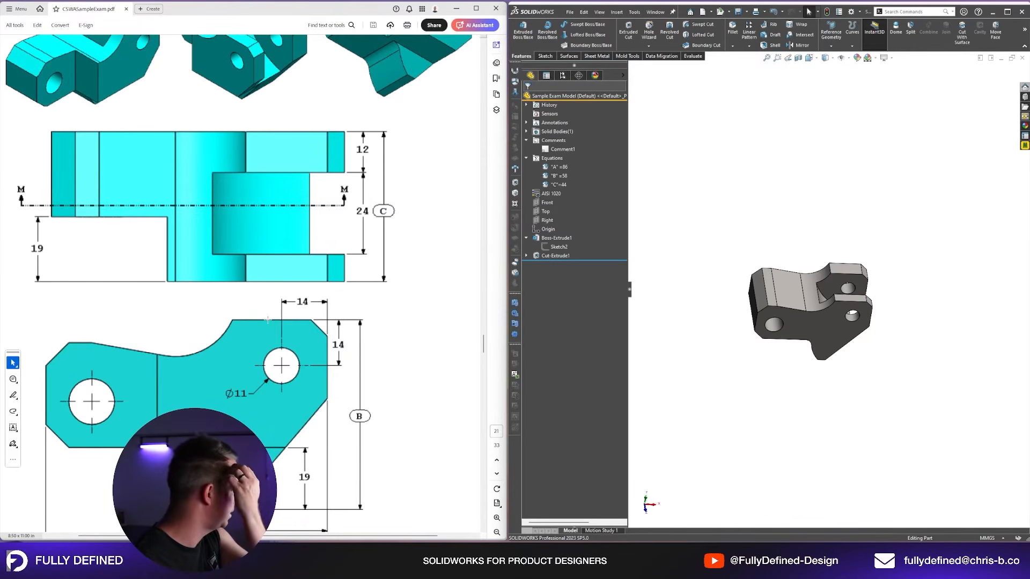
scroll(268, 321, down, 1)
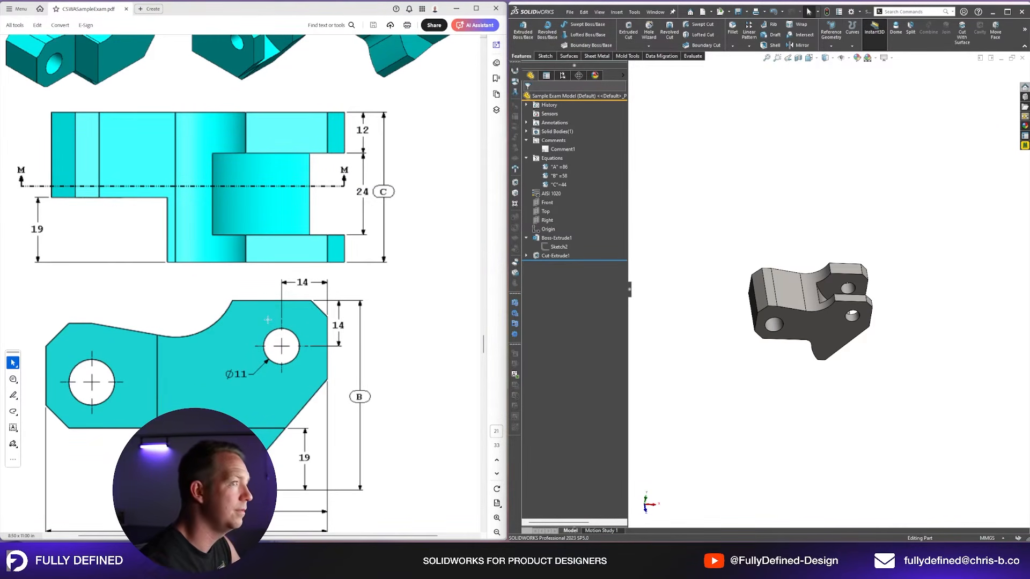
scroll(268, 320, right, 2)
scroll(267, 319, up, 6)
scroll(238, 258, down, 5)
scroll(239, 258, left, 3)
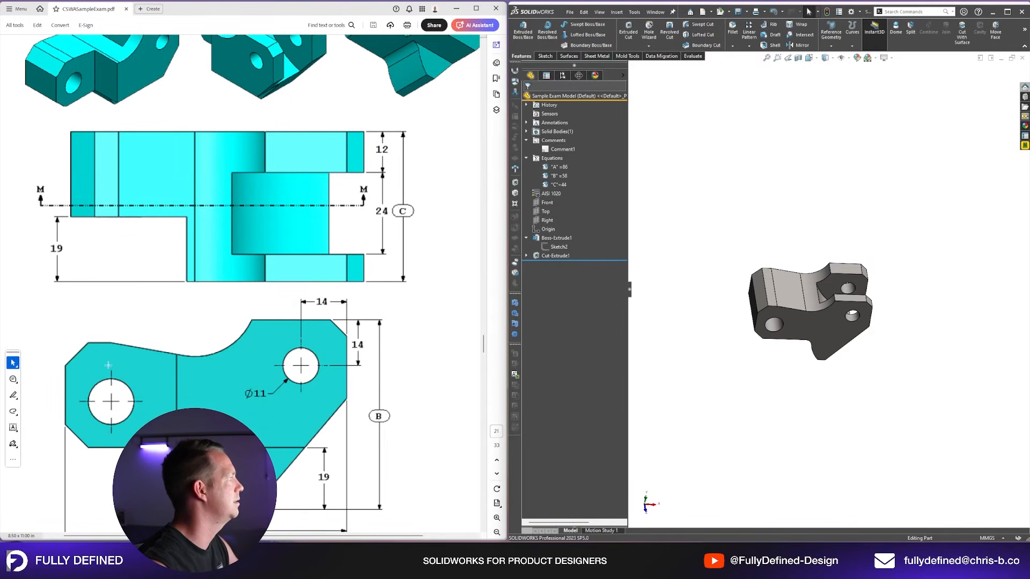
scroll(382, 422, down, 1)
click(505, 557)
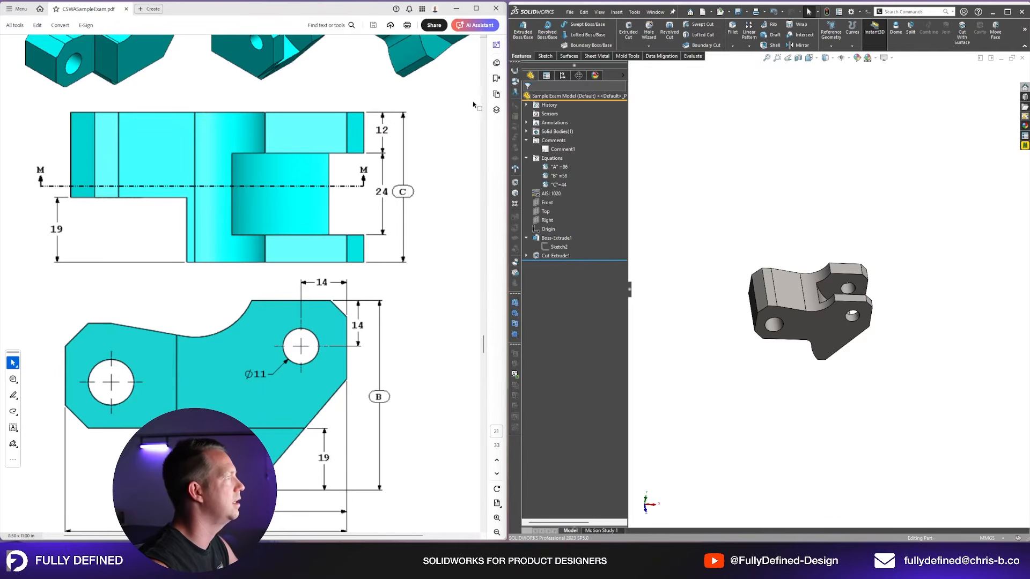
Step: Capture a snip of the exam's dimensioned top and front views and enlarge the snip window
mouse_move(19, 95)
mouse_down()
mouse_move(394, 538)
mouse_move(436, 532)
mouse_up()
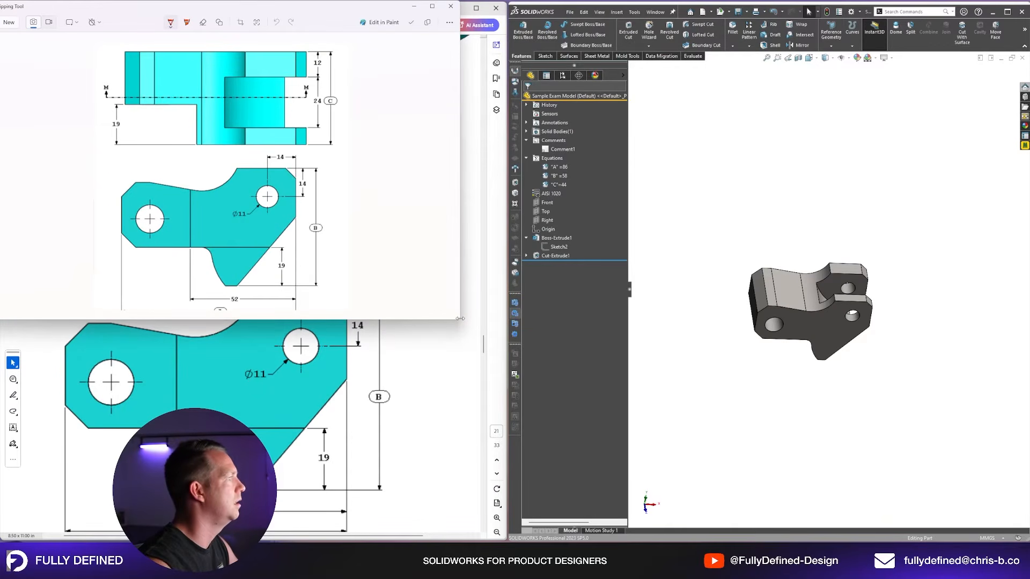
drag(457, 321, 491, 503)
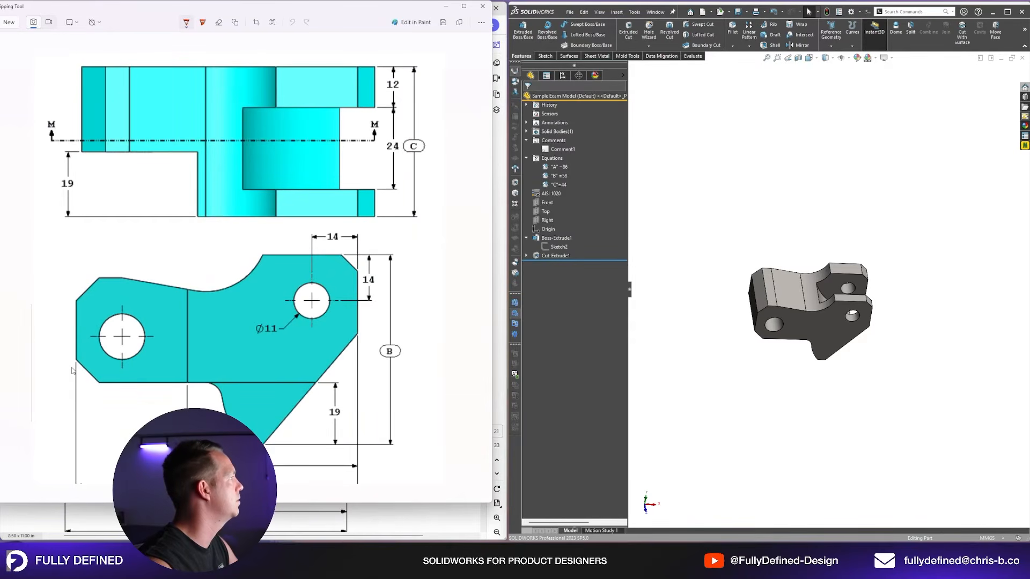
Step: Draw vertical alignment lines on the snip comparing the outer ends and step edge between the top and front views
drag(76, 377, 70, 68)
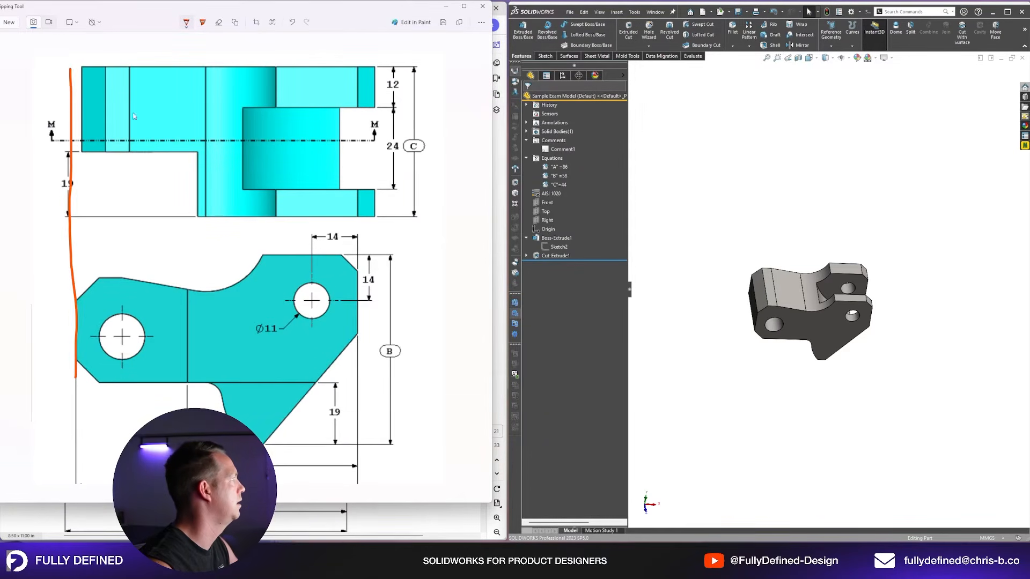
drag(375, 56, 378, 465)
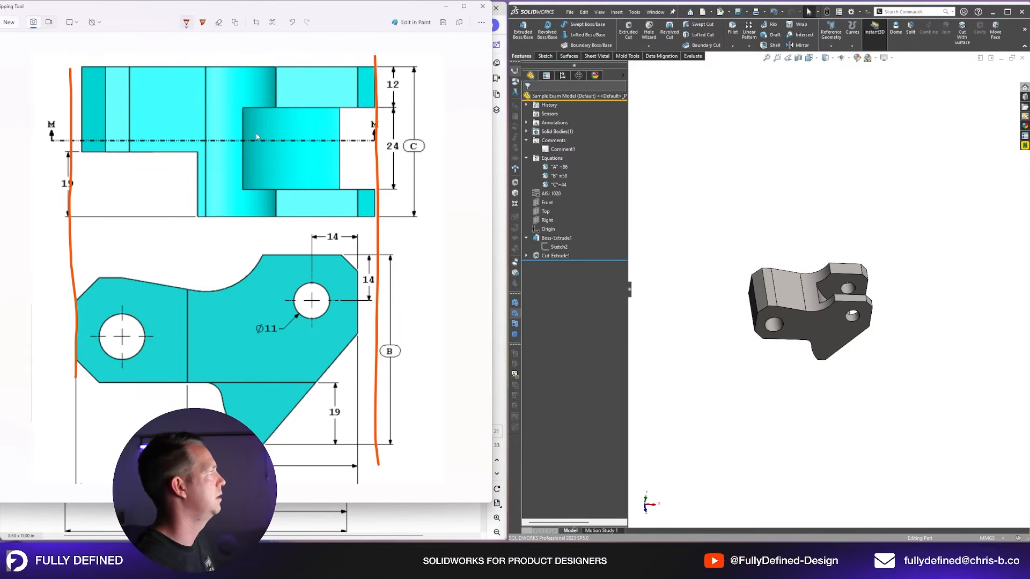
scroll(283, 329, down, 1)
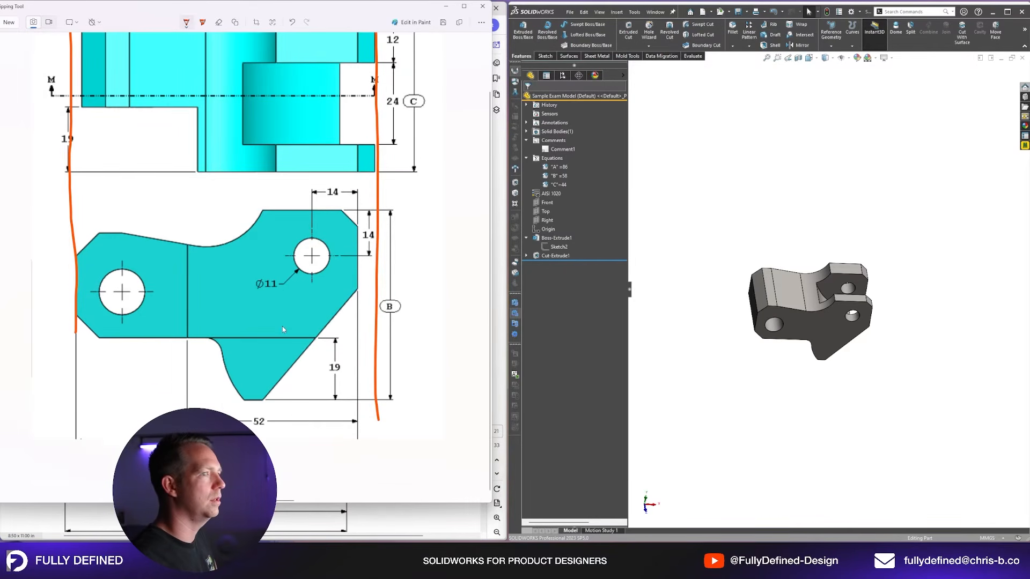
drag(280, 503, 280, 451)
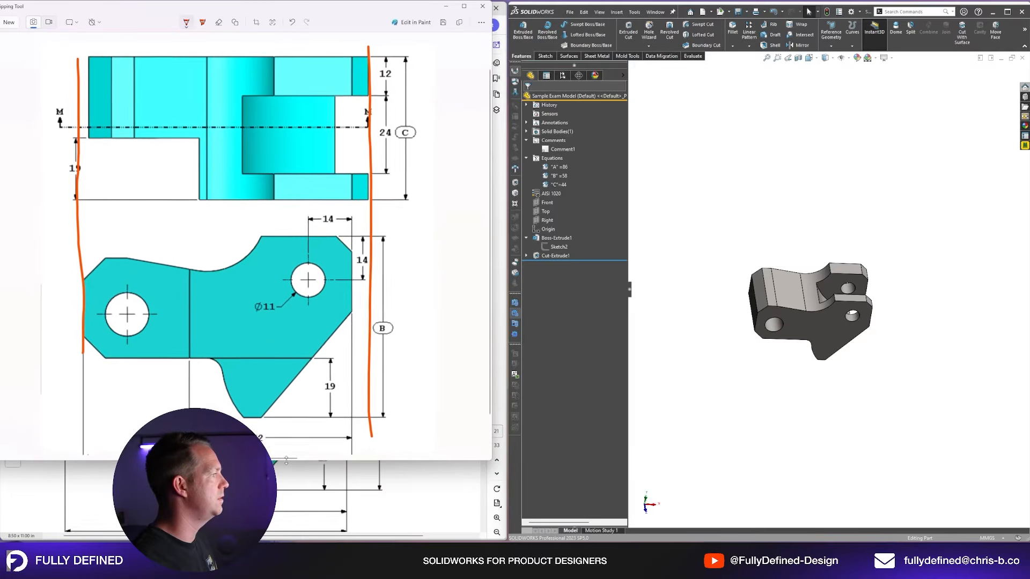
scroll(255, 379, down, 1)
drag(192, 316, 193, 194)
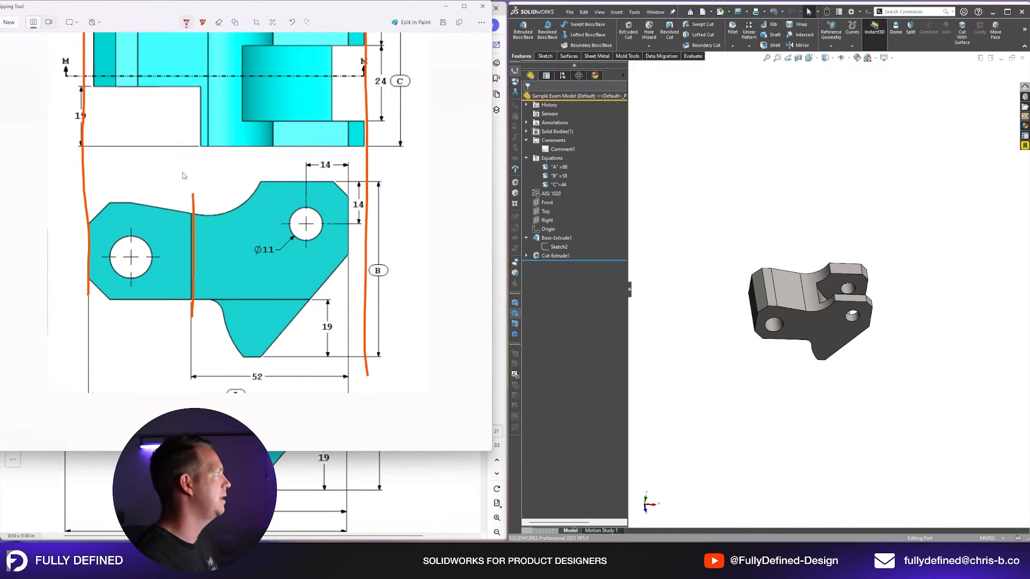
scroll(183, 175, up, 2)
drag(200, 250, 203, 182)
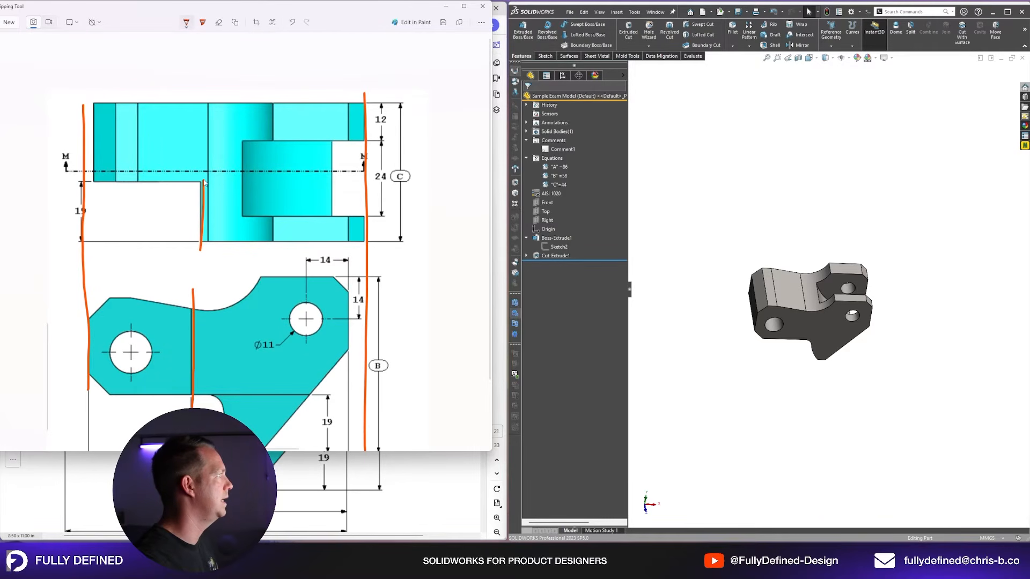
scroll(193, 172, down, 2)
scroll(172, 157, up, 1)
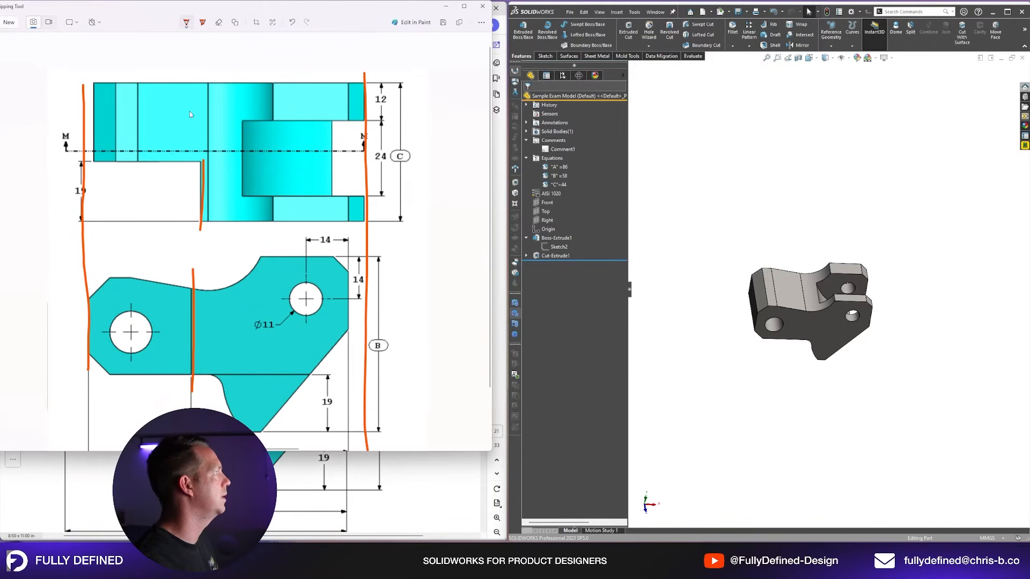
Step: Undo the vertical alignment lines drawn on the snip
click(291, 22)
click(291, 22)
click(292, 22)
click(292, 22)
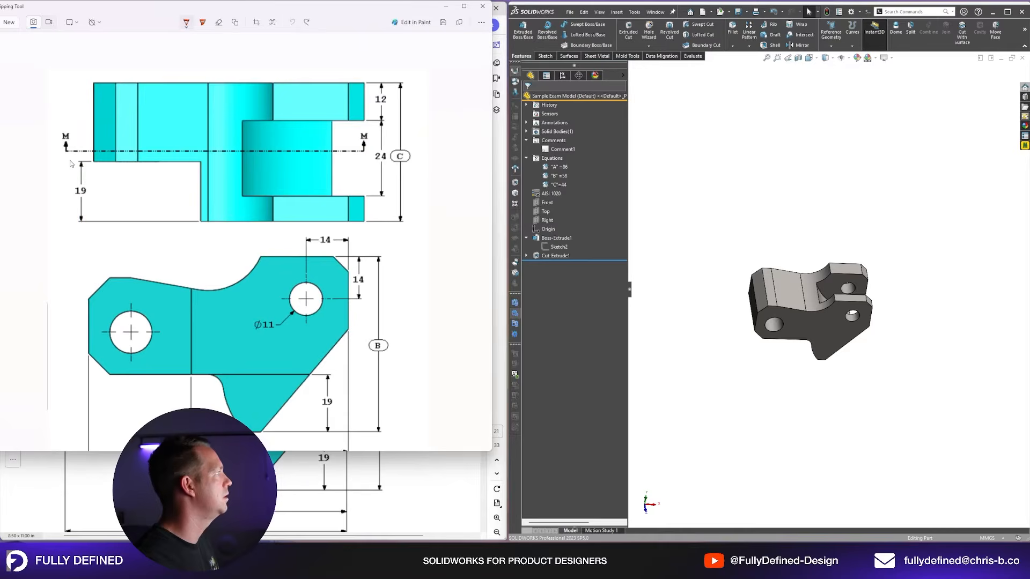
Step: Outline the 19 mm corner cutout on the snip's top view and annotate 52 from its step edge to the part's right end
mouse_move(55, 158)
mouse_down()
mouse_move(202, 163)
mouse_move(201, 248)
mouse_up()
drag(57, 225, 110, 223)
drag(366, 206, 367, 242)
mouse_move(230, 217)
mouse_down()
mouse_move(366, 216)
mouse_move(214, 224)
mouse_up()
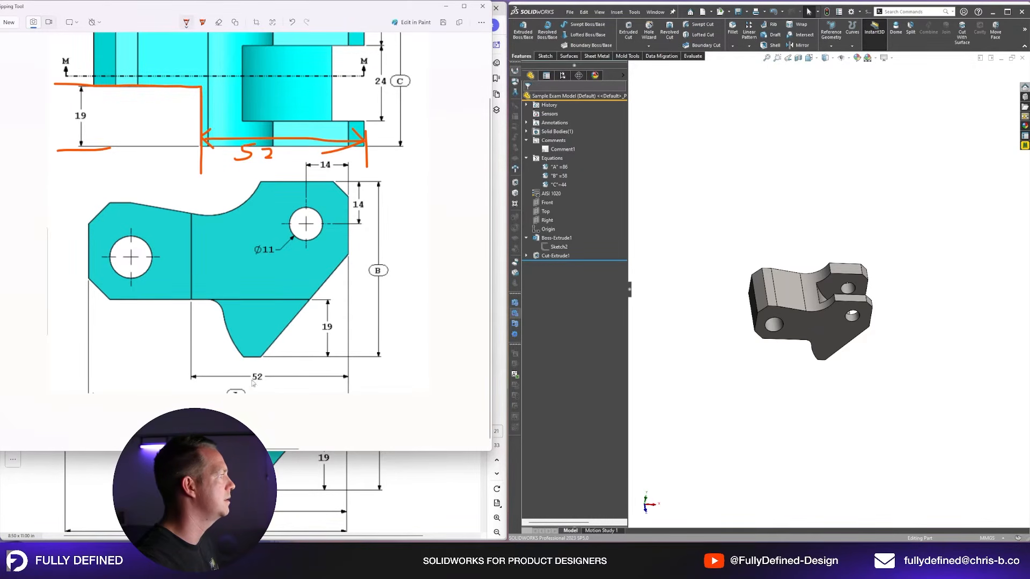
scroll(270, 374, up, 2)
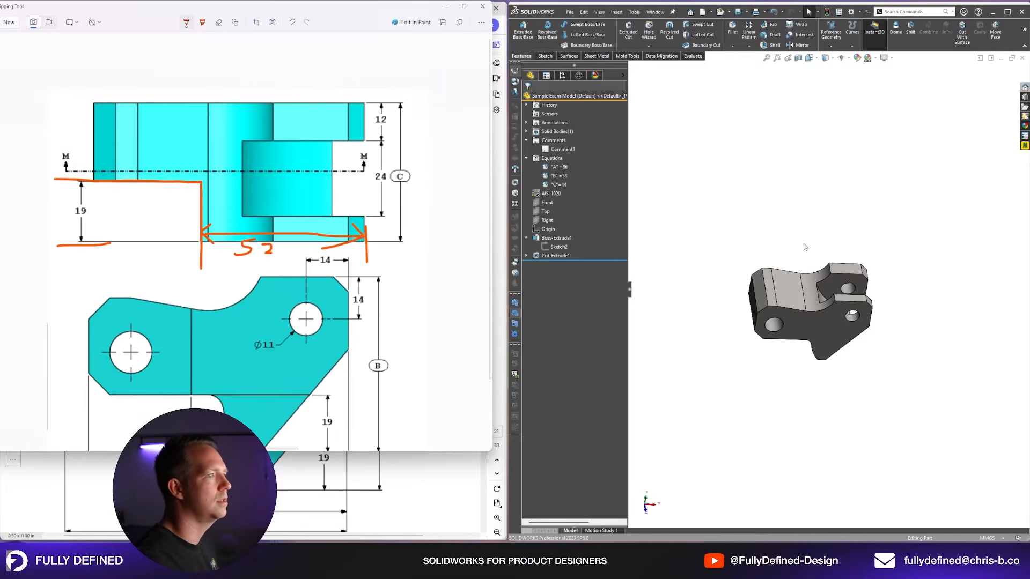
Step: Sketch a corner rectangle on the Top plane from the part's front-left corner, 19 mm high and 52 mm wide
click(546, 212)
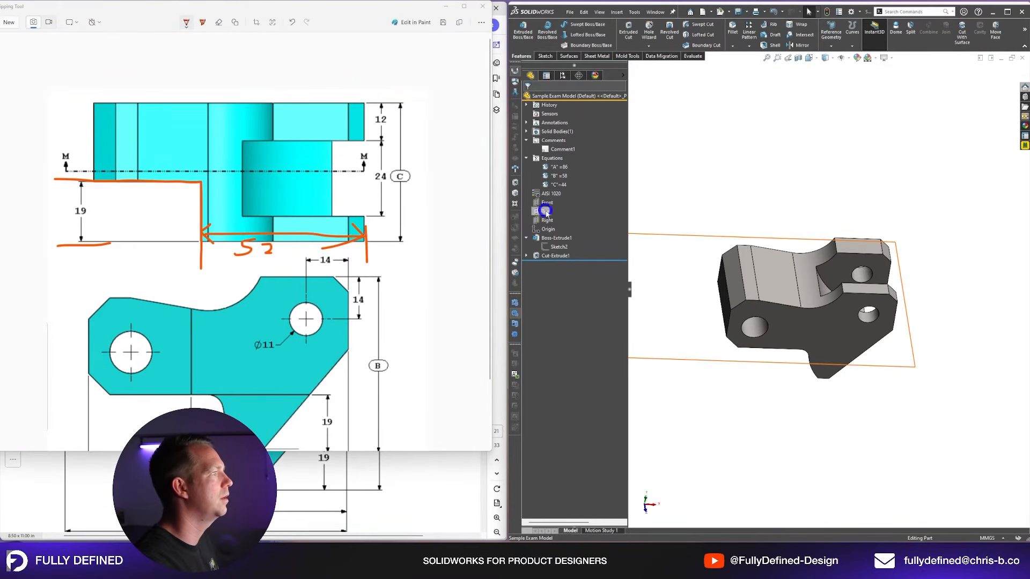
click(551, 195)
key(space)
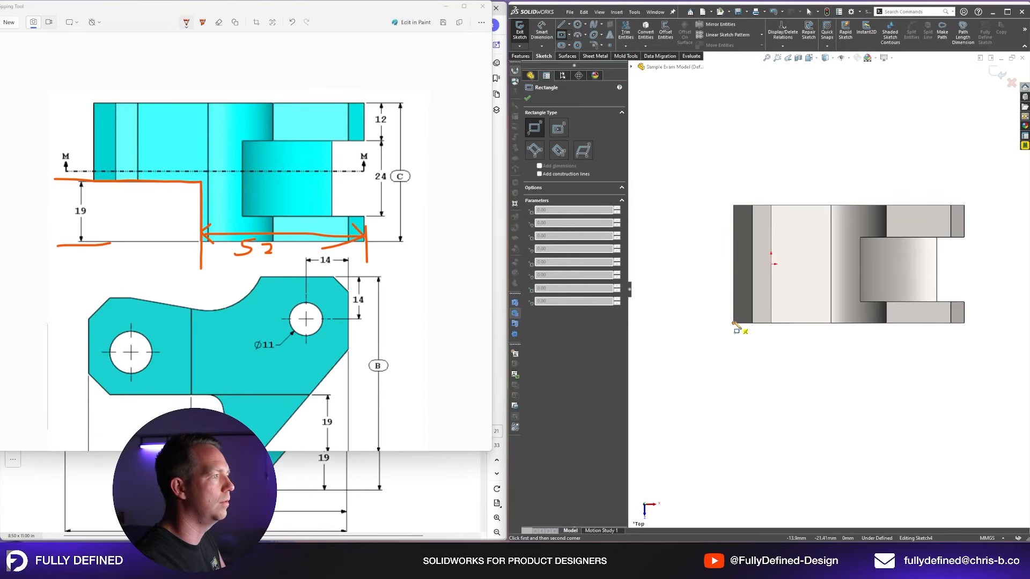
click(734, 323)
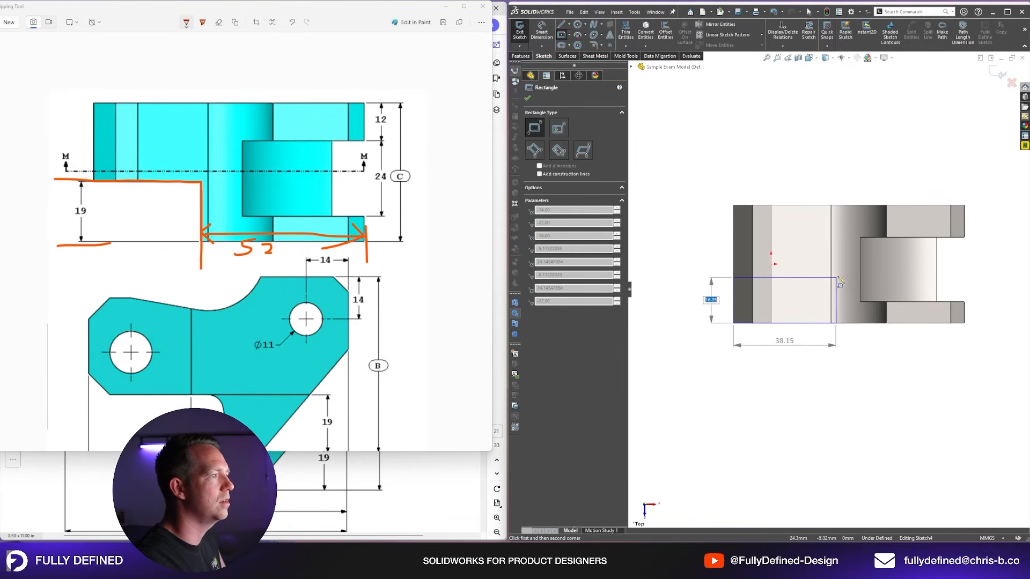
text(19)
key(Tab)
text(52)
key(Return)
key(Escape)
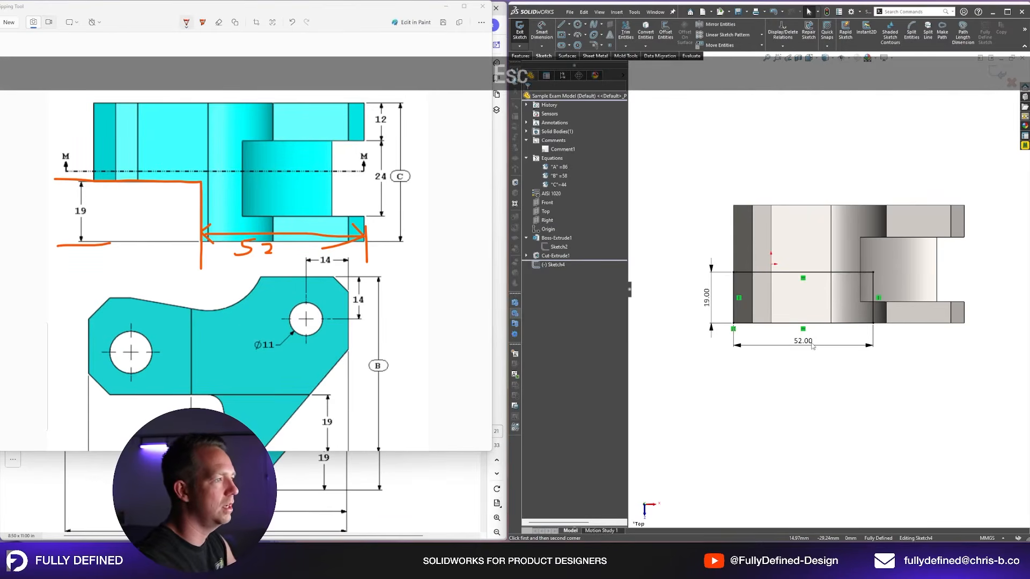
Step: Delete the rectangle's 52 mm width dimension and pull its right edge inward to narrow it
click(812, 345)
key(Delete)
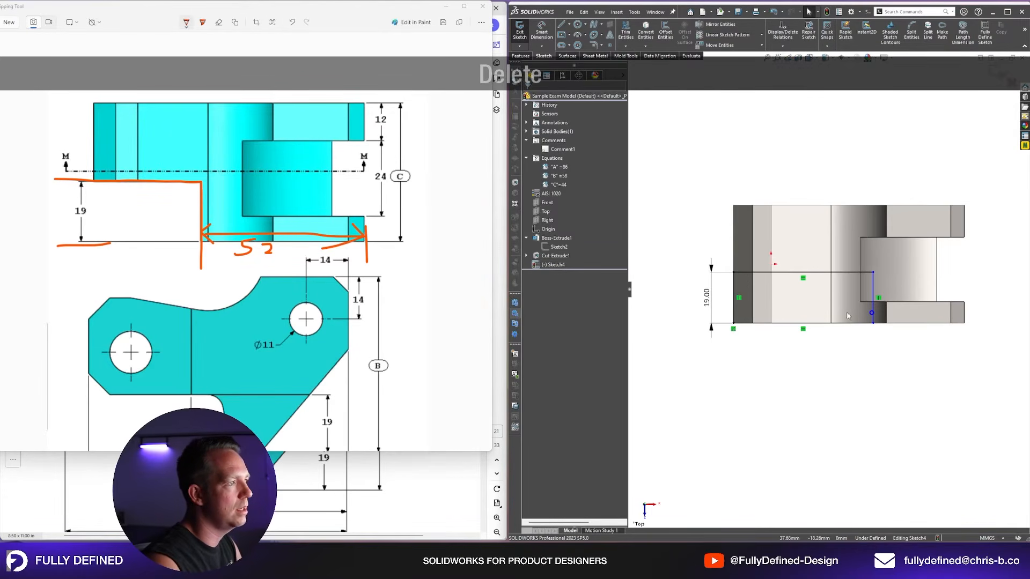
drag(872, 313, 806, 317)
Step: Dimension the rectangle's right edge 52 mm from the part's right end
right_click(834, 400)
click(781, 426)
right_drag(780, 426, 770, 376)
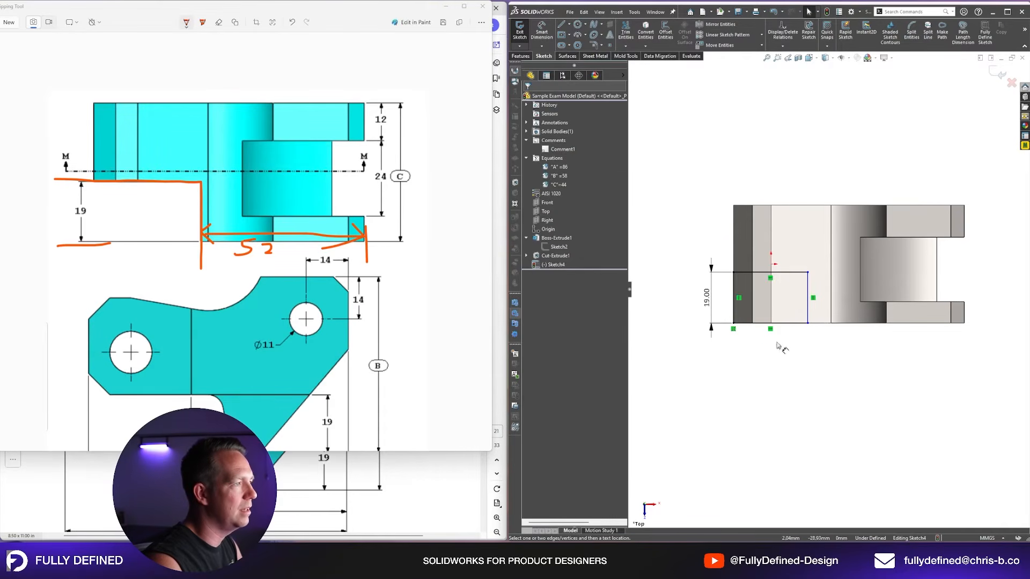
click(807, 308)
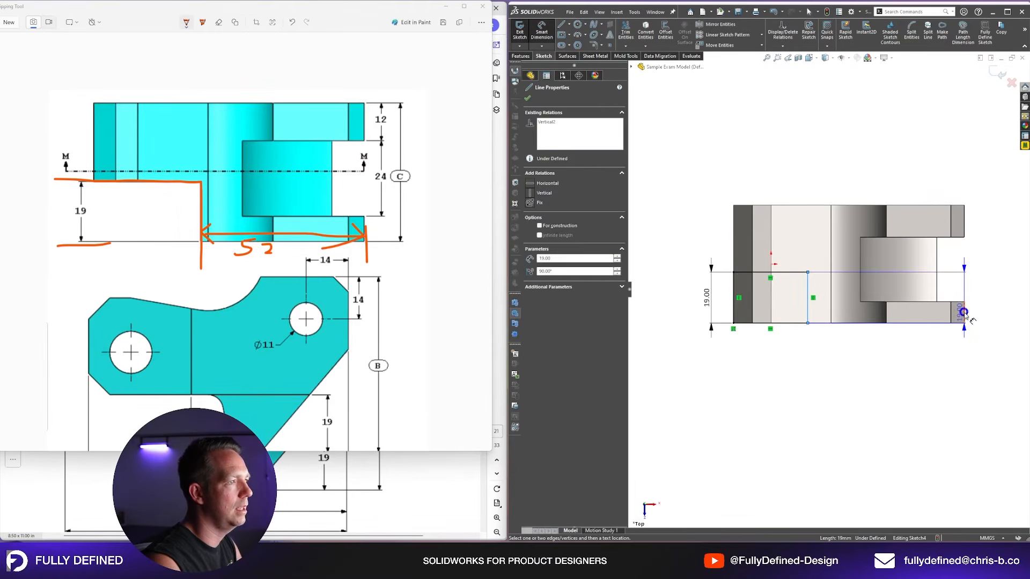
click(963, 313)
click(906, 343)
text(52)
key(Return)
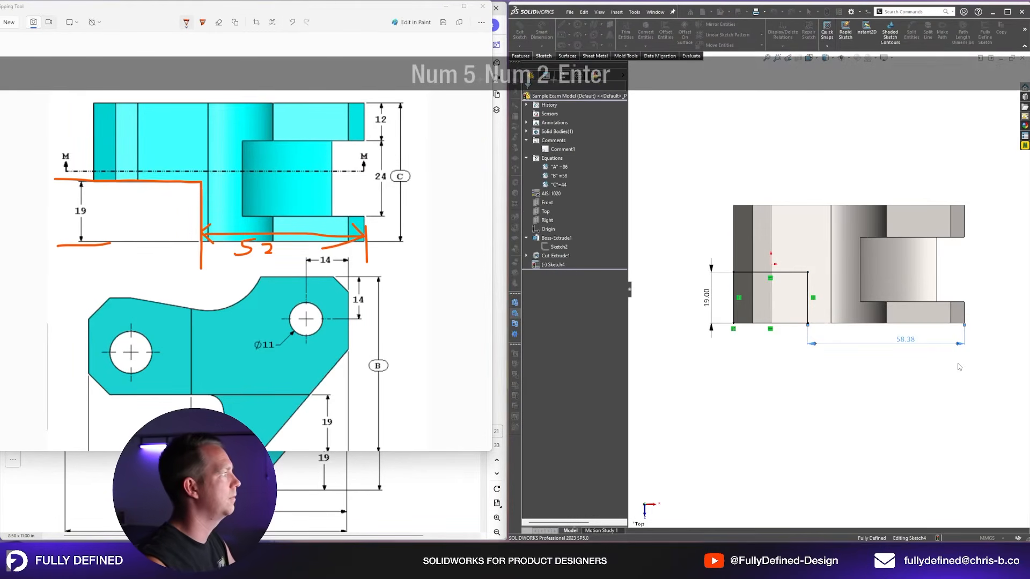
key(Escape)
Step: Extrude-cut the rectangle with the Through All - Both end condition and finish the feature
click(520, 55)
click(629, 33)
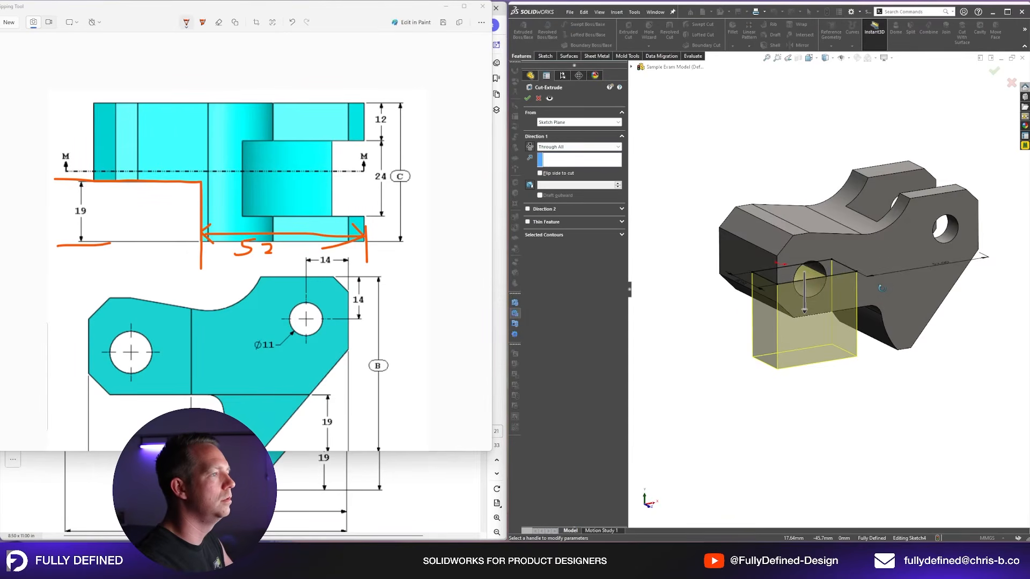
click(578, 146)
click(564, 167)
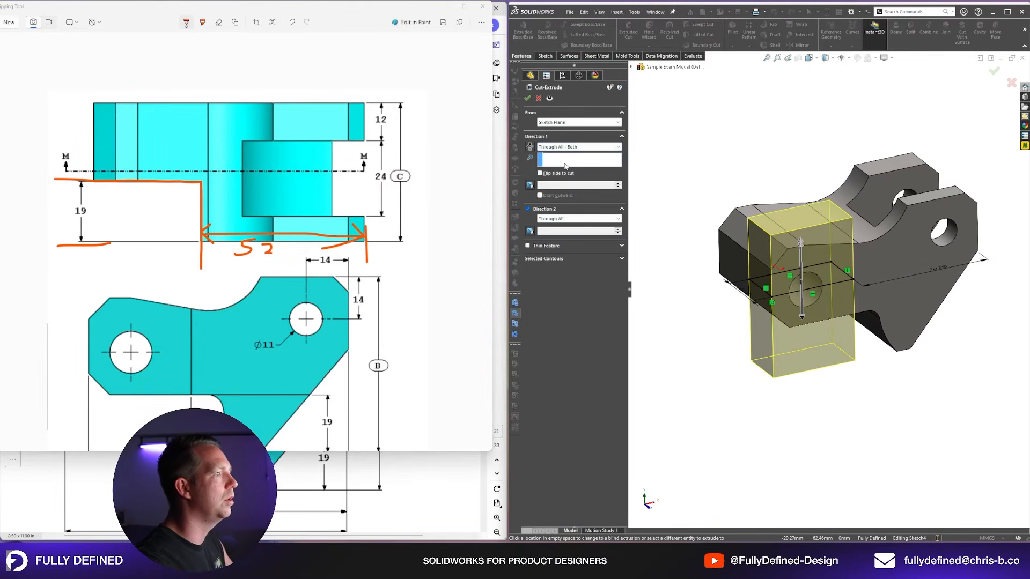
click(527, 98)
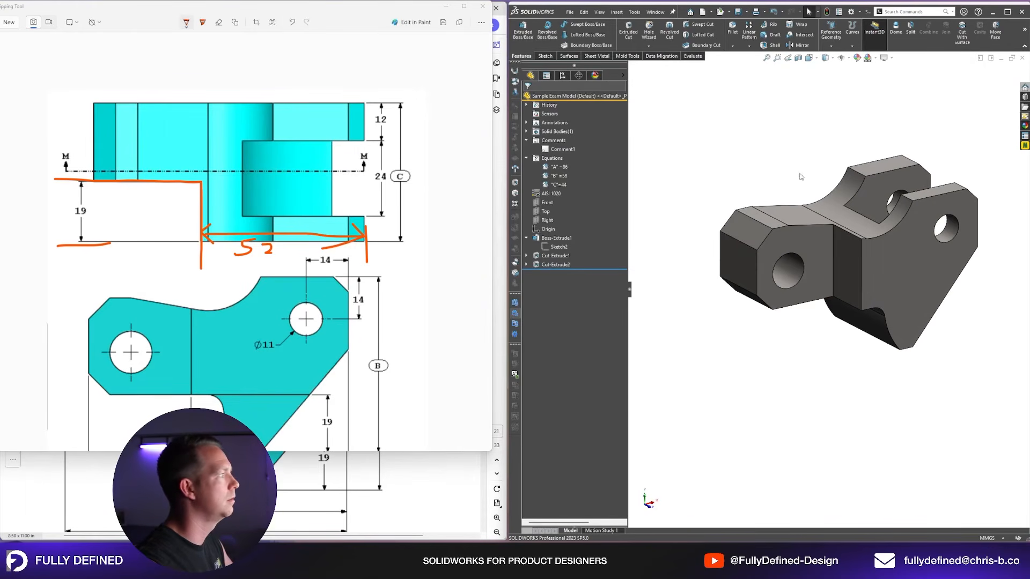
Step: Close the snip and review the exam's question 5 views, from the dimensioned drawings to the isometric images
click(482, 6)
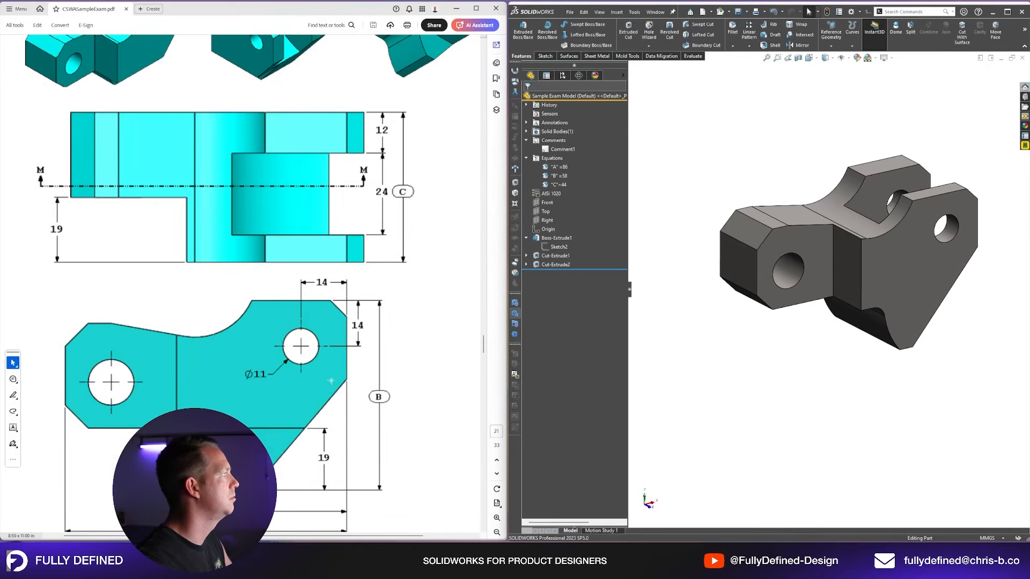
scroll(303, 376, up, 5)
scroll(302, 376, down, 2)
scroll(303, 376, down, 15)
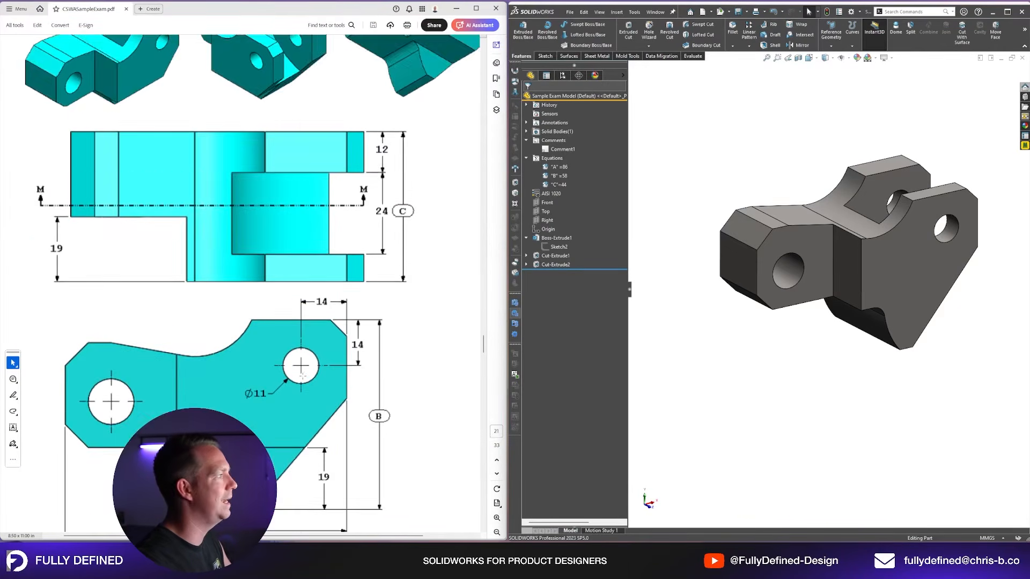
scroll(302, 376, up, 6)
scroll(303, 379, up, 2)
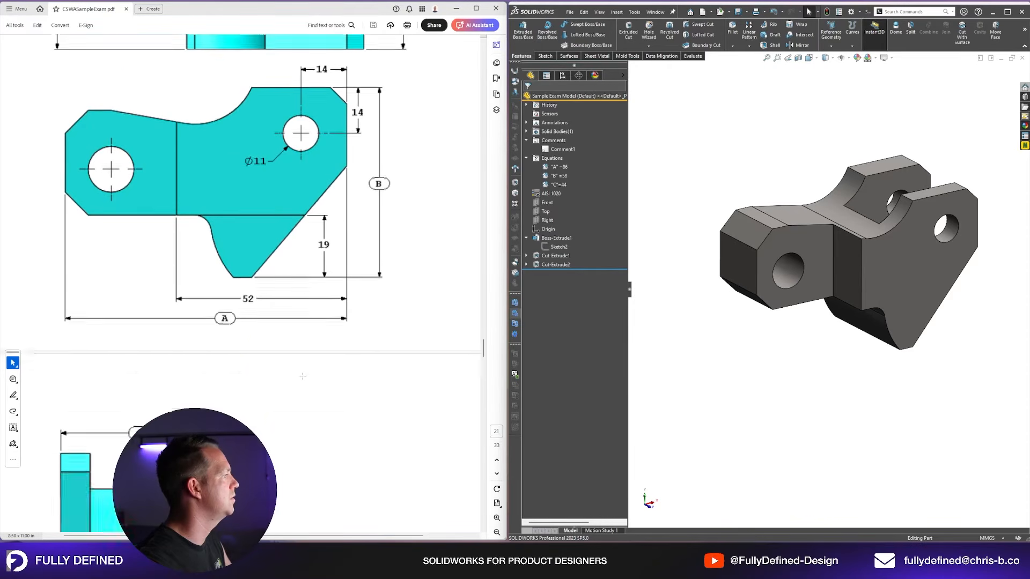
scroll(303, 379, down, 15)
scroll(302, 378, up, 20)
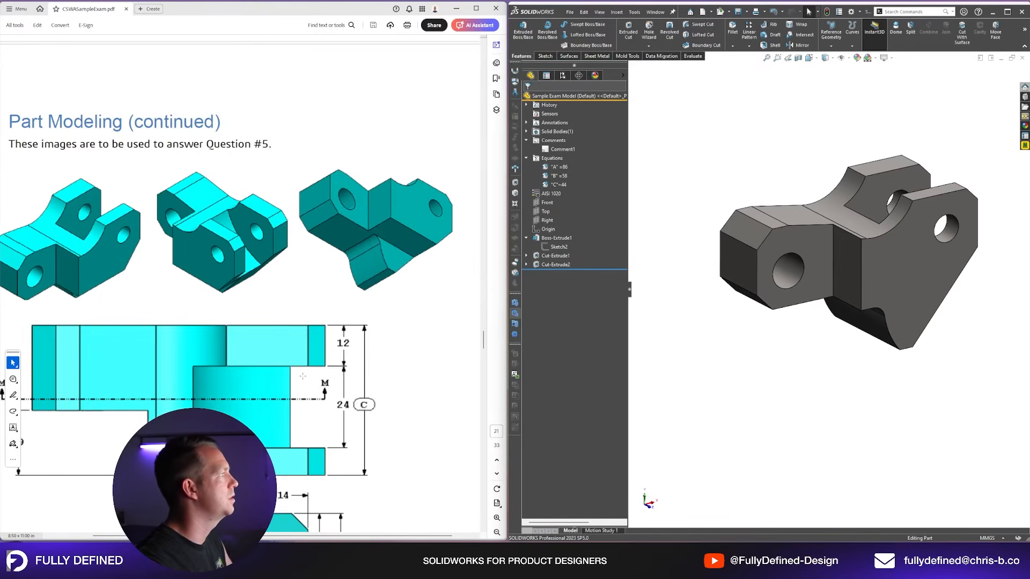
Step: Compare the part with the exam's three isometric images using the saved views 1, 2 and 3
key(space)
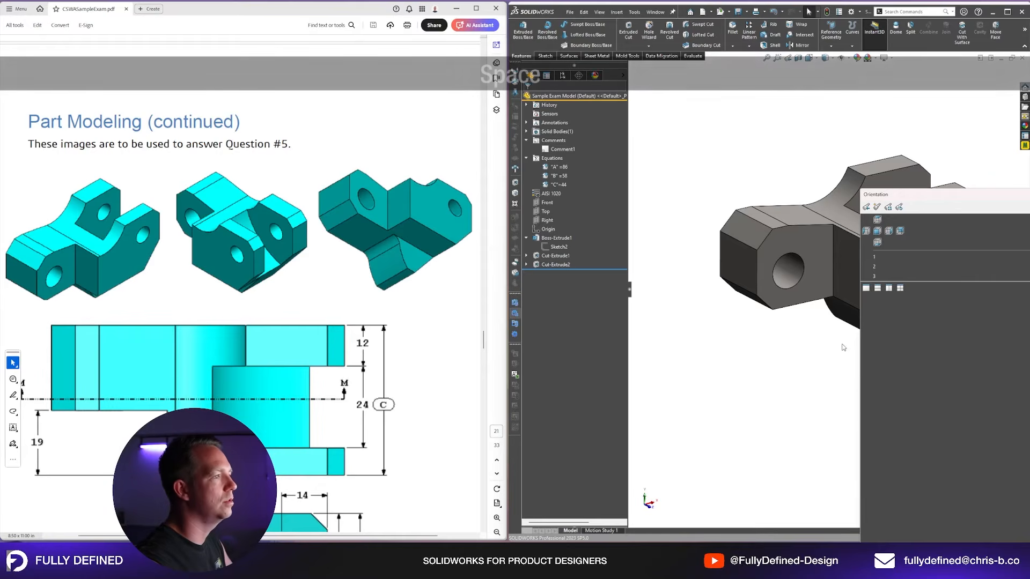
click(885, 255)
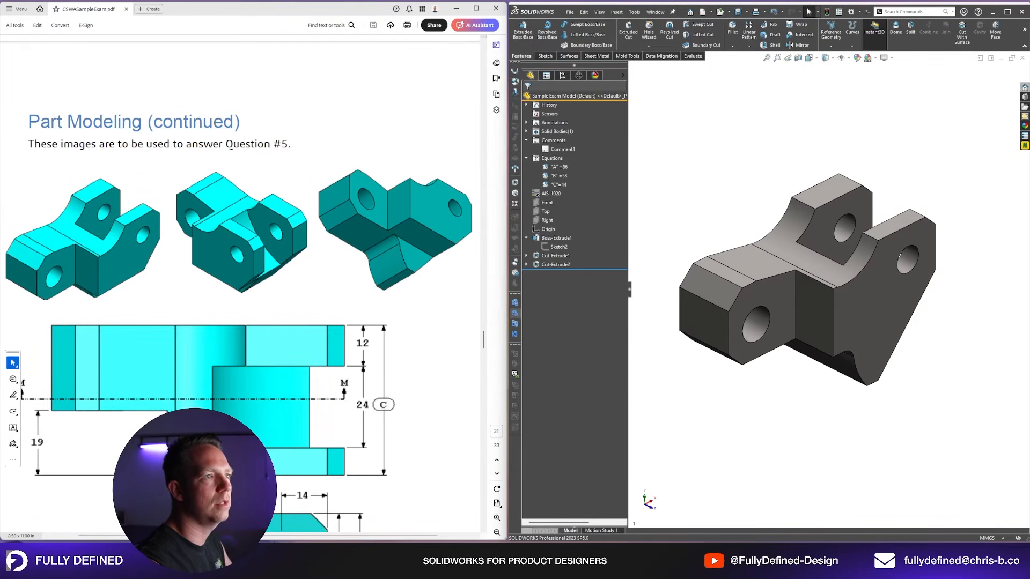
key(space)
click(866, 298)
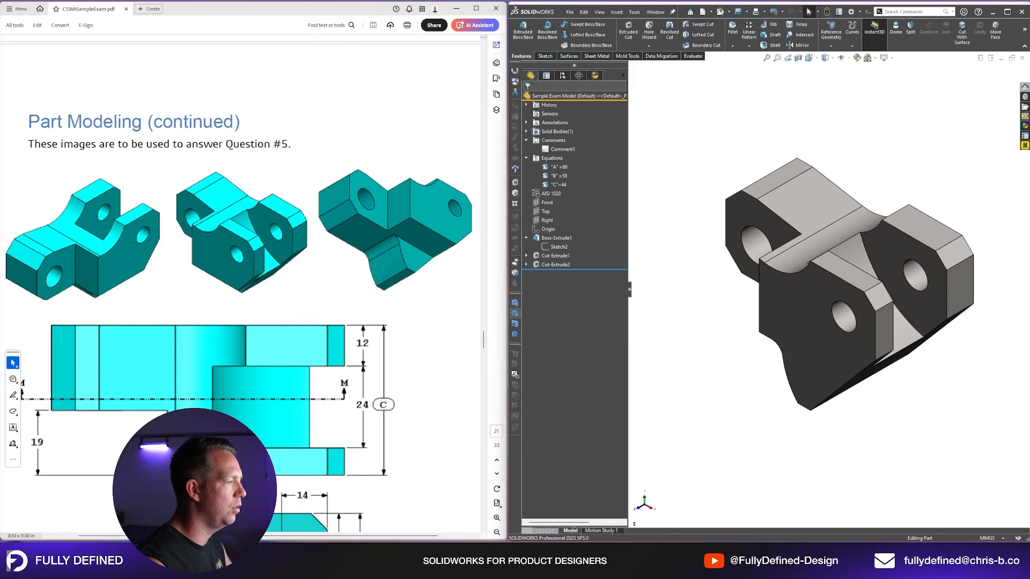
key(space)
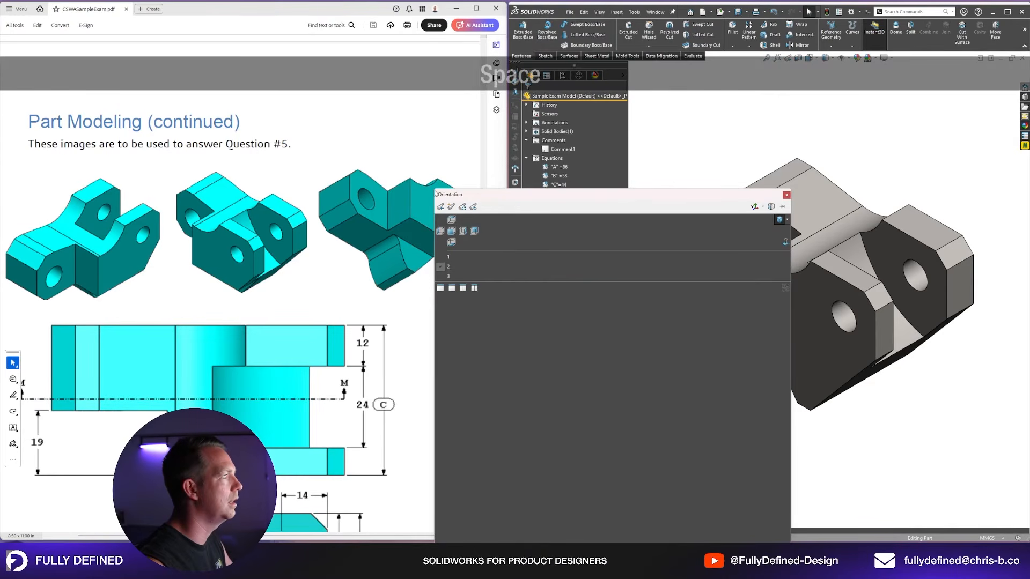
drag(433, 186, 598, 258)
click(611, 349)
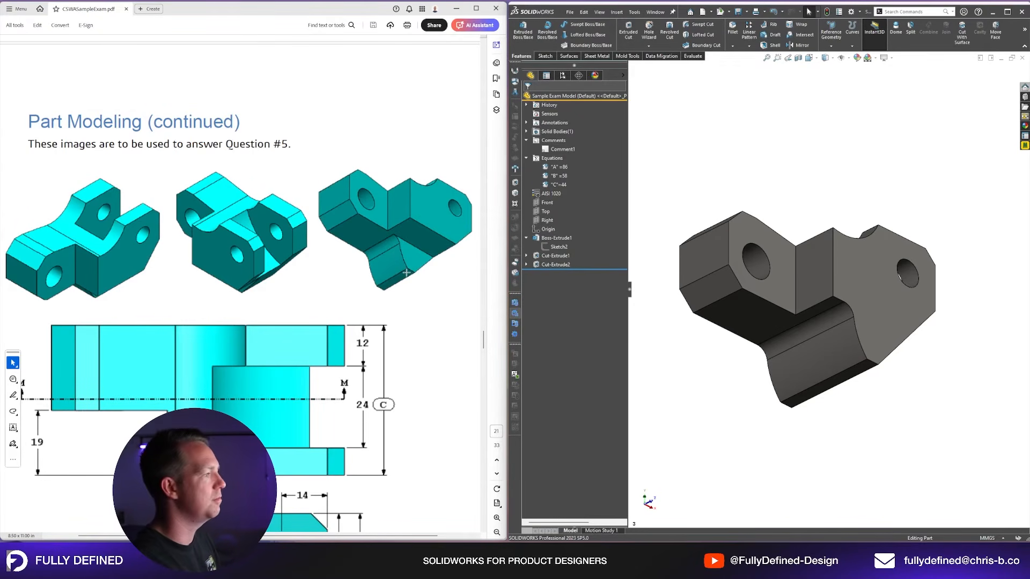
Step: Capture a snip of the isometric images and mark the lower leg's missing edge on the third image
key(super+shift+s)
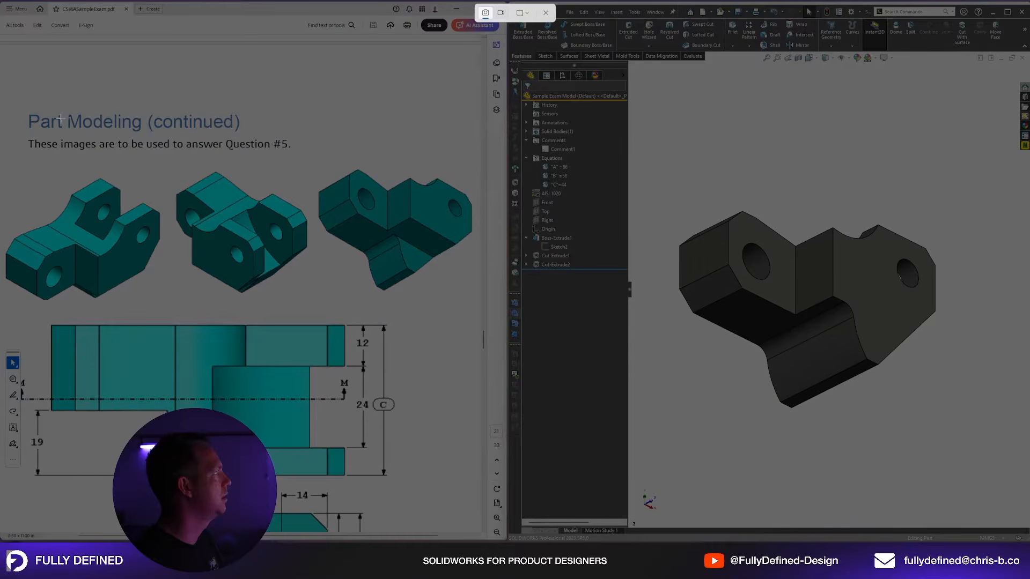
drag(1, 98, 476, 356)
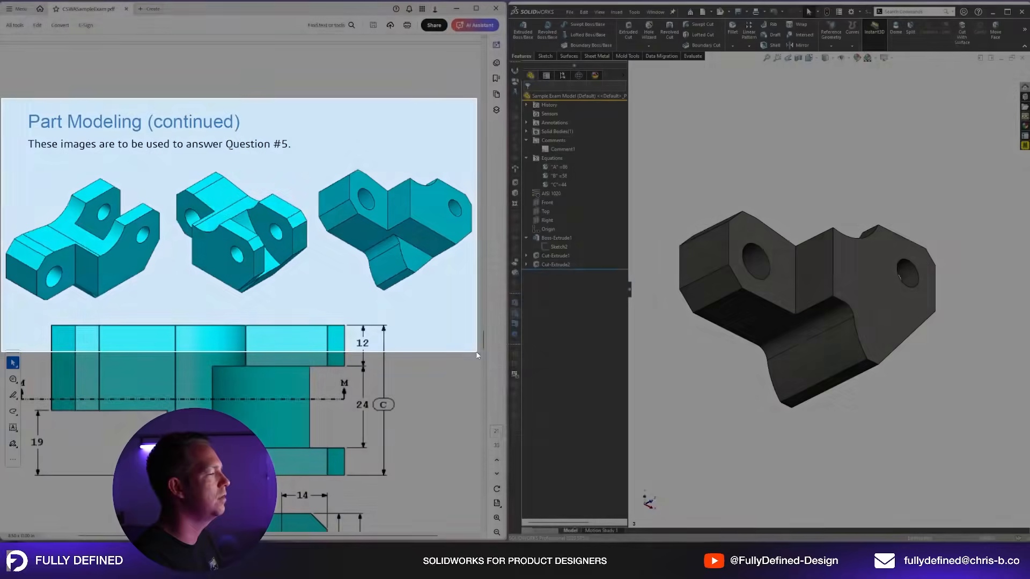
mouse_move(403, 184)
mouse_down()
mouse_move(387, 195)
mouse_move(385, 221)
mouse_up()
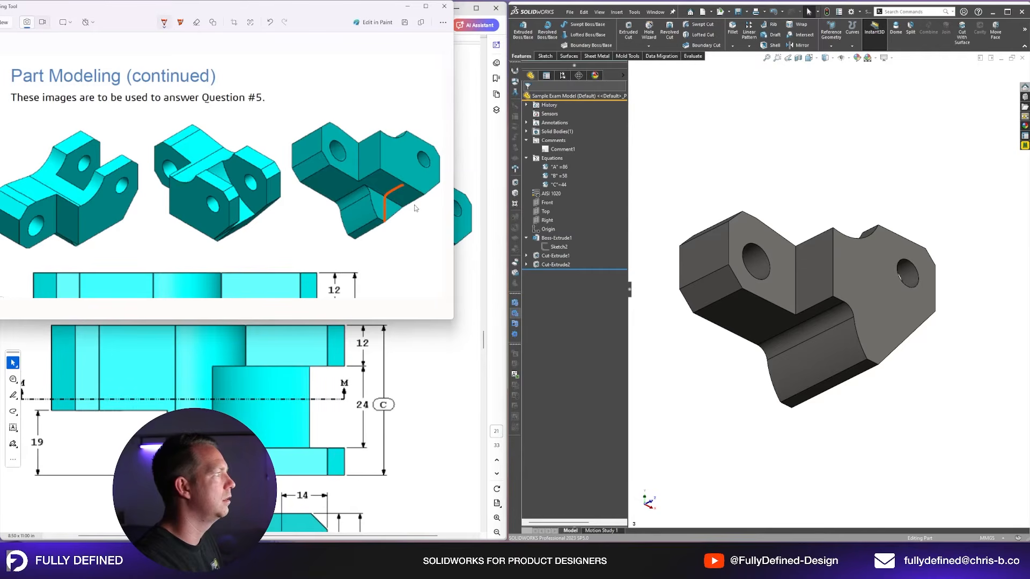
Step: Outline the block of material missing around the lower leg on the snip, minimise it and consult the exam's dimensioned side view
mouse_move(368, 184)
mouse_down()
mouse_move(420, 210)
mouse_move(438, 204)
mouse_move(406, 245)
mouse_up()
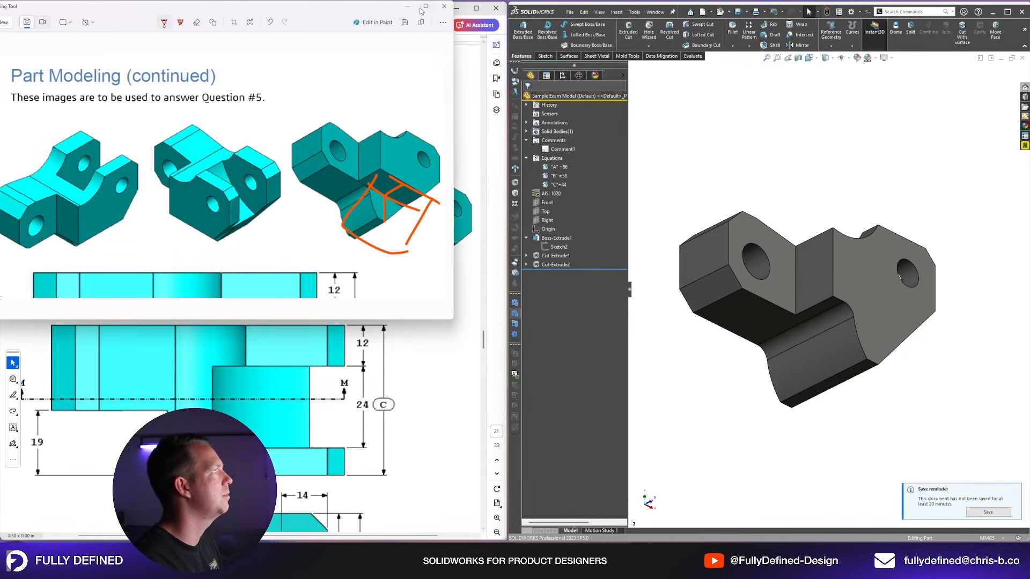
click(408, 7)
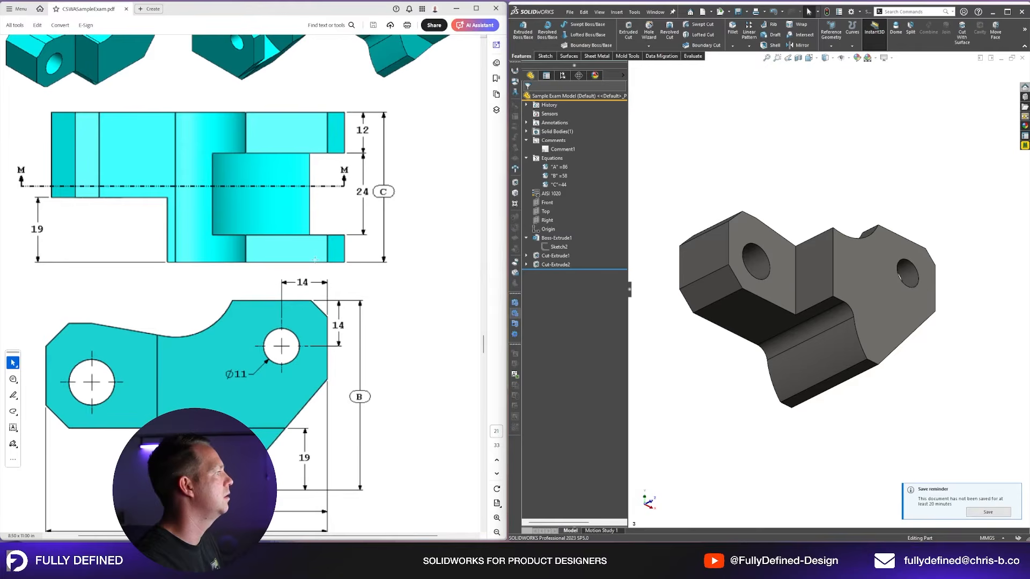
scroll(314, 259, down, 3)
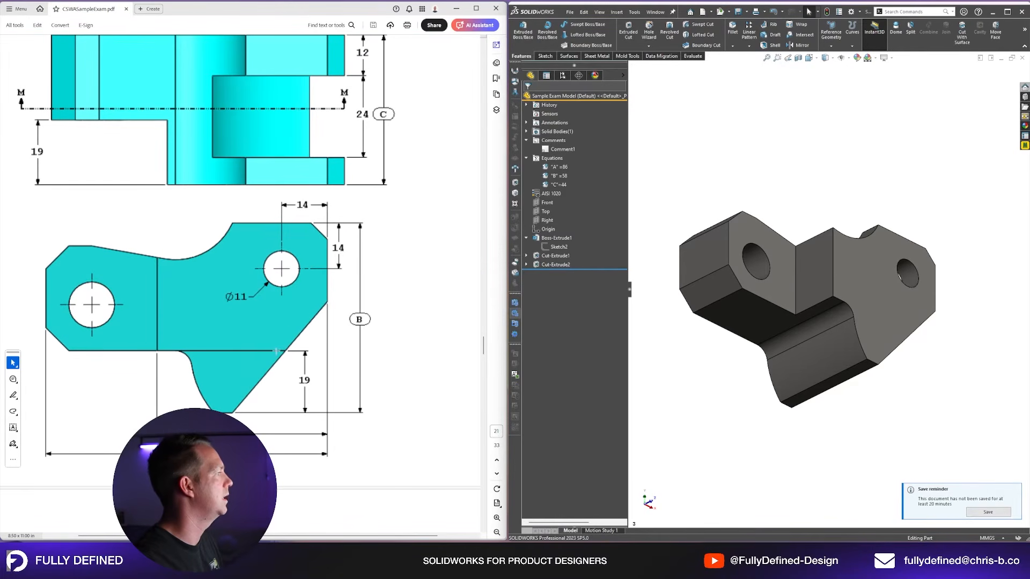
scroll(316, 207, down, 2)
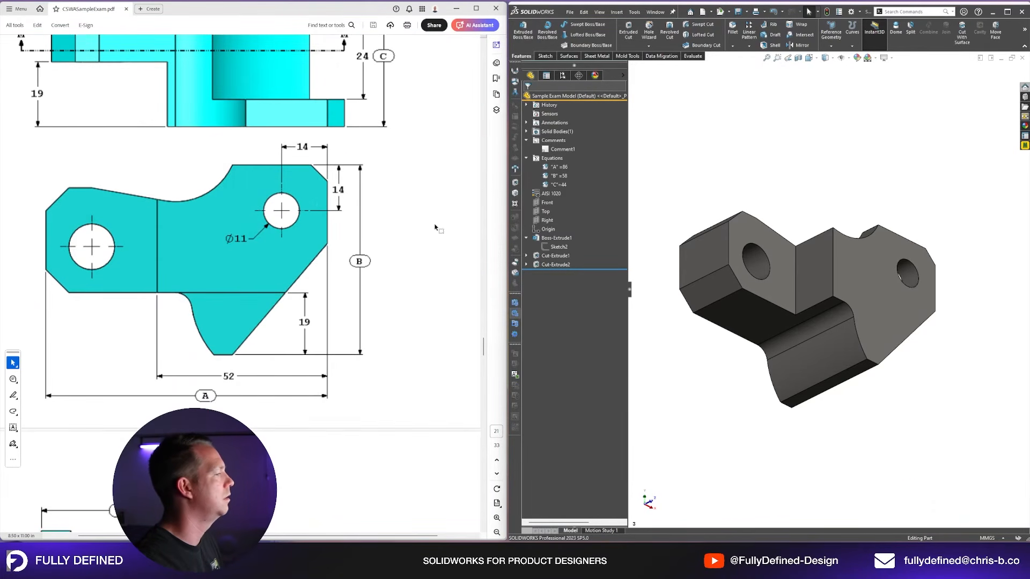
Step: Sketch a corner rectangle about 19 mm high on the part's side face, starting at the arm's lower corner and enclosing the lower leg
middle_drag(860, 144, 874, 315)
click(874, 316)
click(910, 291)
key(space)
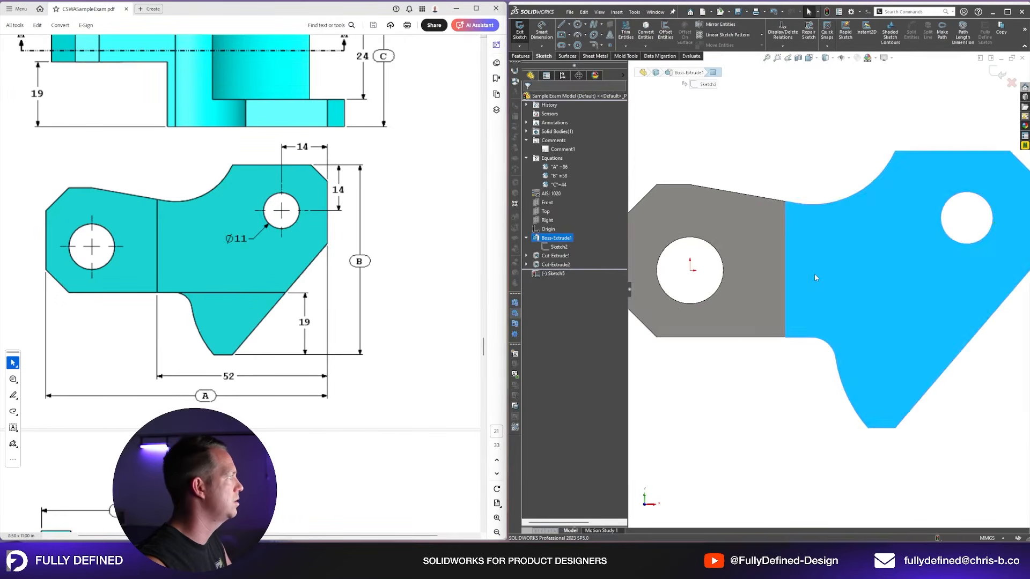
right_drag(816, 278, 841, 279)
click(678, 294)
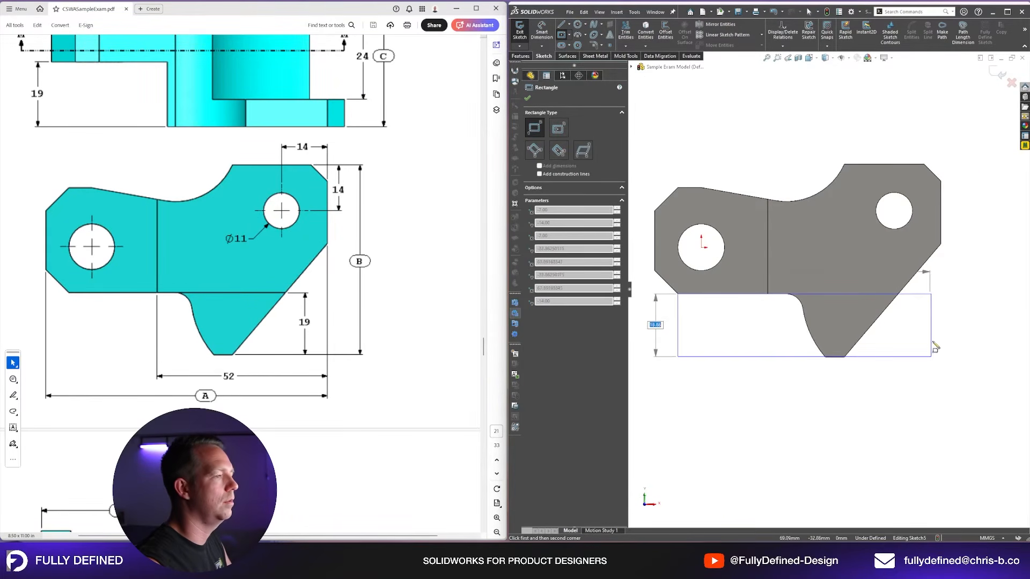
Step: Make the rectangle's right side collinear with the part's right edge and its lower side collinear with the leg's bottom edge
click(942, 220)
drag(943, 222, 941, 362)
ctrl+click(841, 363)
ctrl+click(840, 363)
click(880, 324)
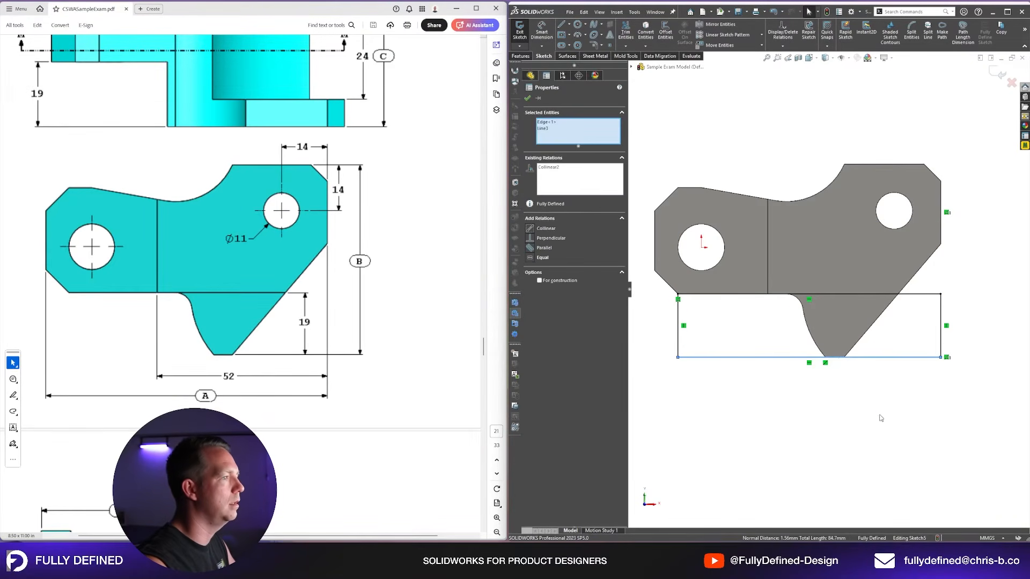
Step: Add a driven dimension for the rectangle's height
click(881, 424)
right_drag(886, 446, 888, 416)
click(941, 330)
click(906, 326)
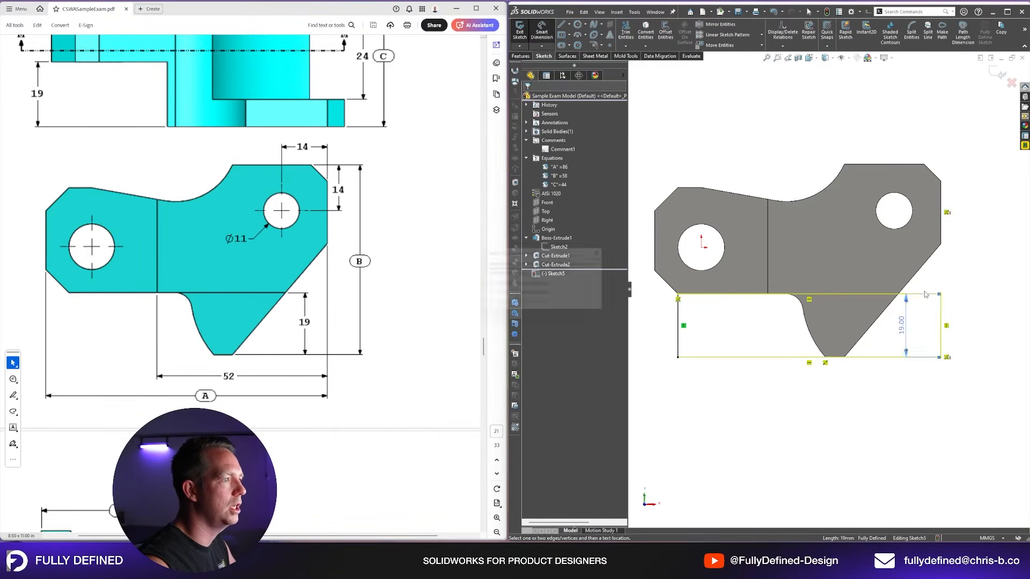
click(593, 283)
Step: Check the leg cutout's depth in the exam's end view and extrude-cut the rectangle 19 mm deep
mouse_move(862, 402)
middle_down()
mouse_move(917, 352)
mouse_move(895, 305)
mouse_move(890, 332)
middle_up()
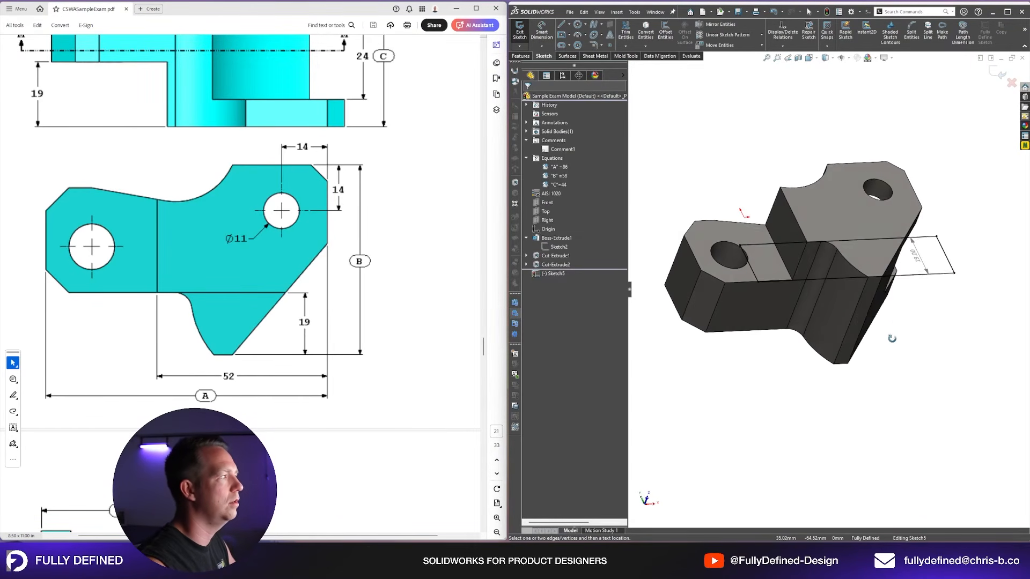
scroll(306, 334, down, 10)
scroll(306, 333, up, 8)
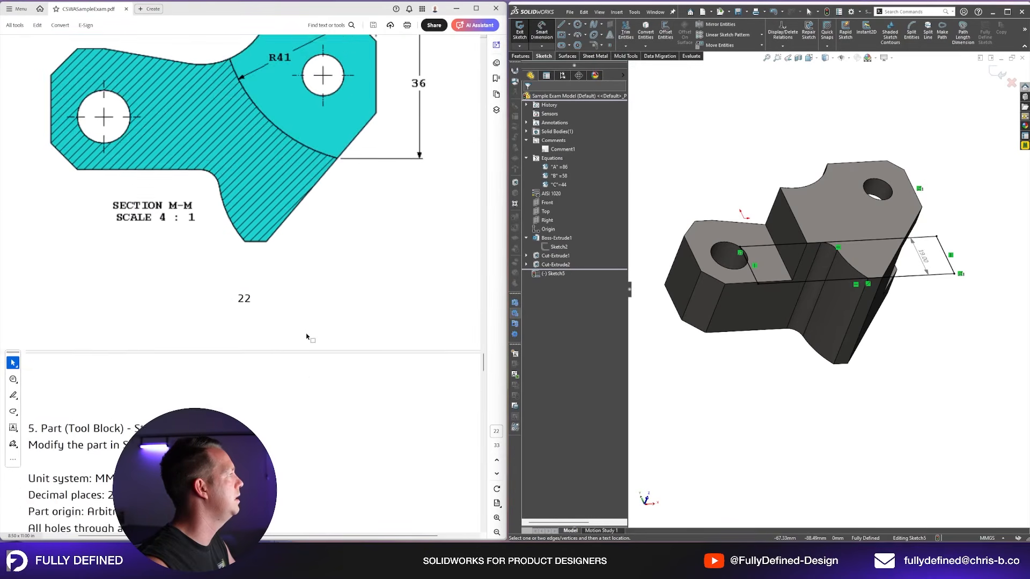
middle_drag(858, 327, 735, 293)
key(ctrl+4)
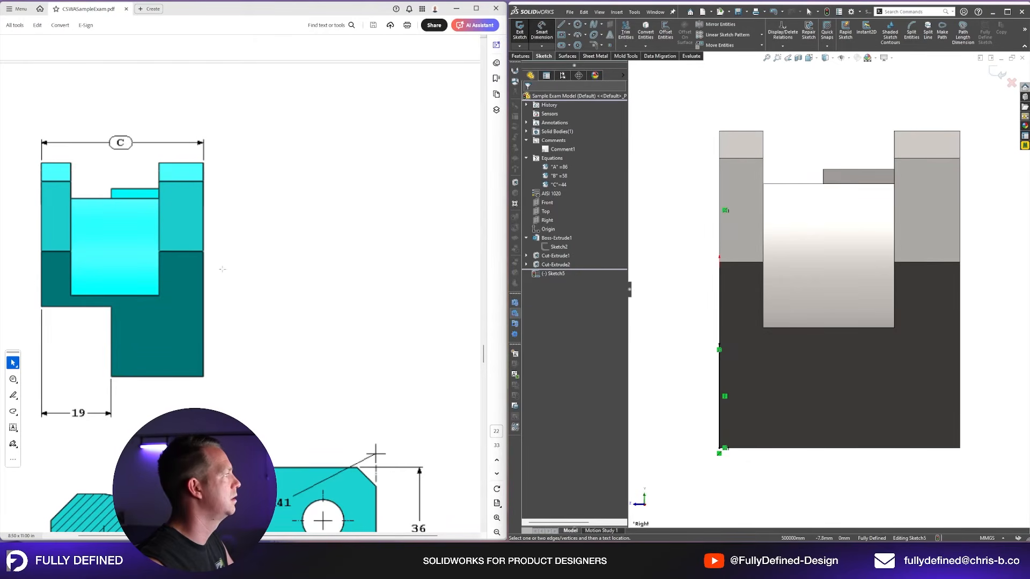
scroll(266, 297, down, 3)
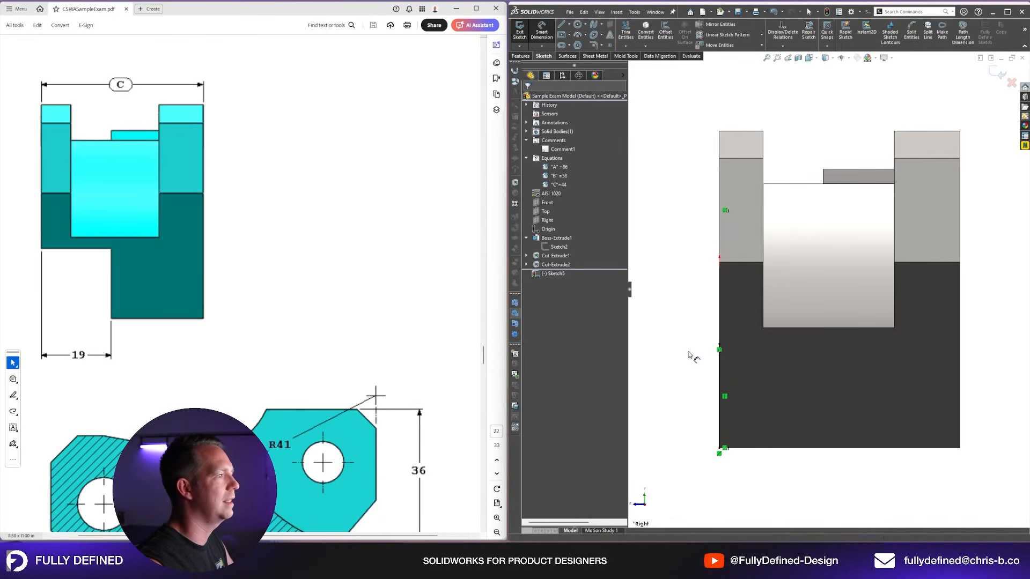
click(520, 56)
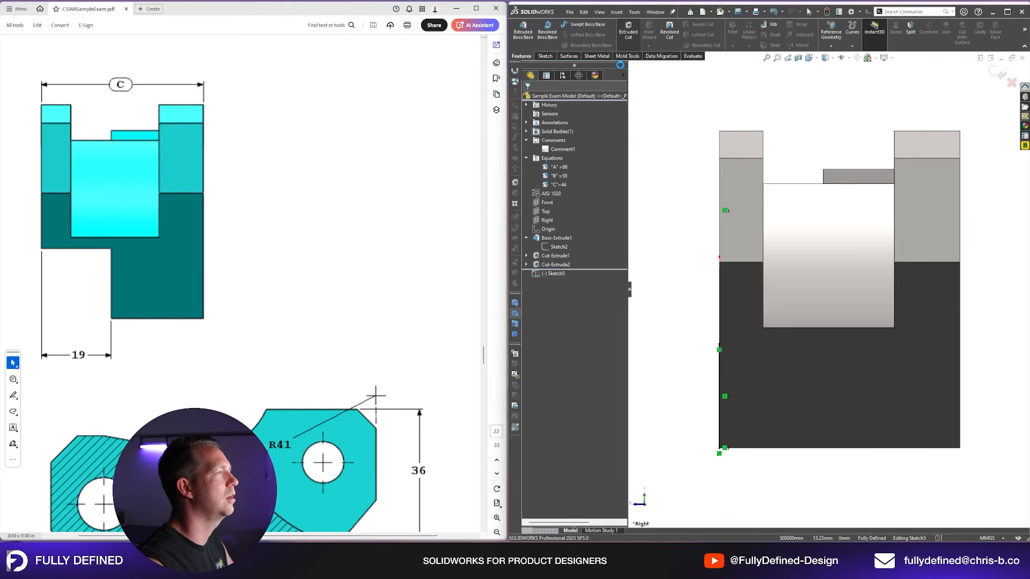
click(560, 147)
click(551, 155)
text(19)
key(Return)
Step: Compare the part in saved view 3 with the exam's isometric images and save the part
key(space)
click(680, 279)
scroll(340, 305, up, 13)
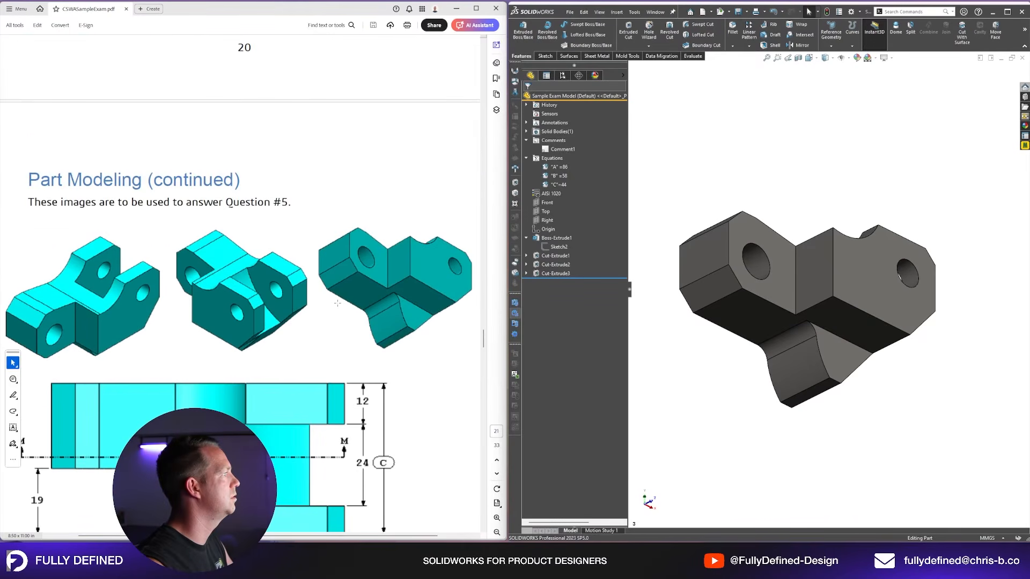
scroll(336, 303, down, 1)
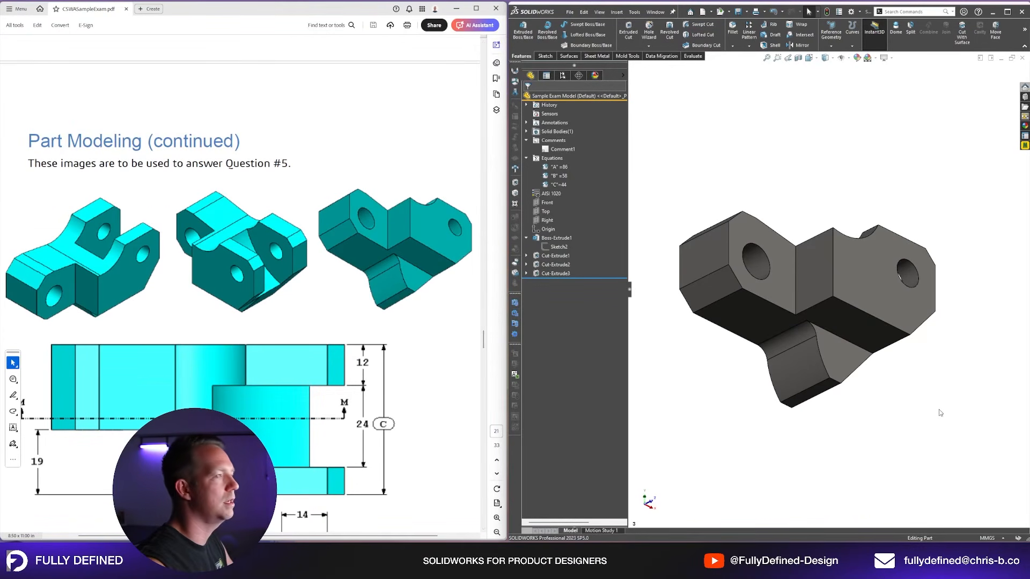
key(ctrl+s)
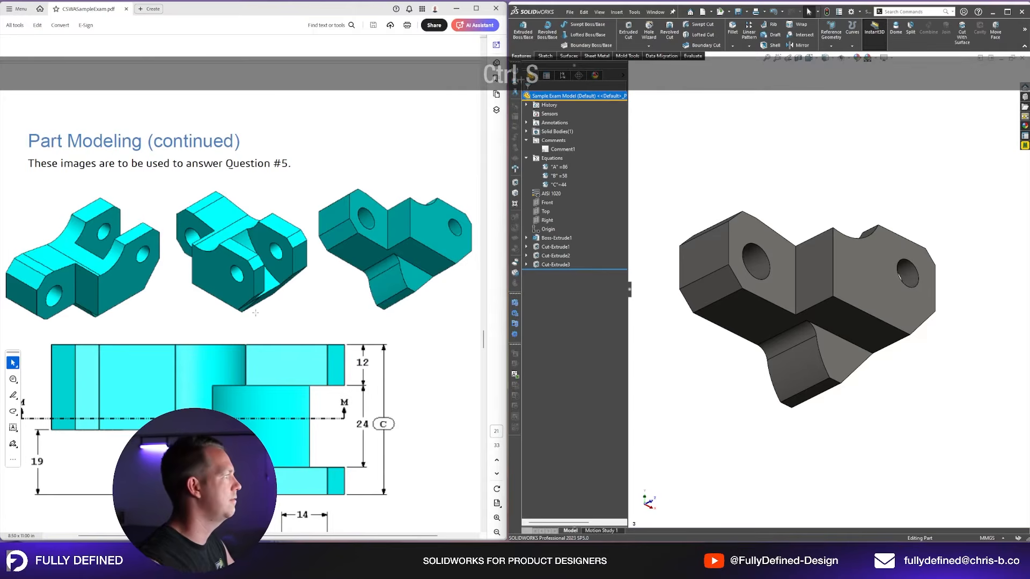
Step: Read question 5's requirements, evaluate the part's mass properties and copy the mass value
scroll(288, 304, down, 20)
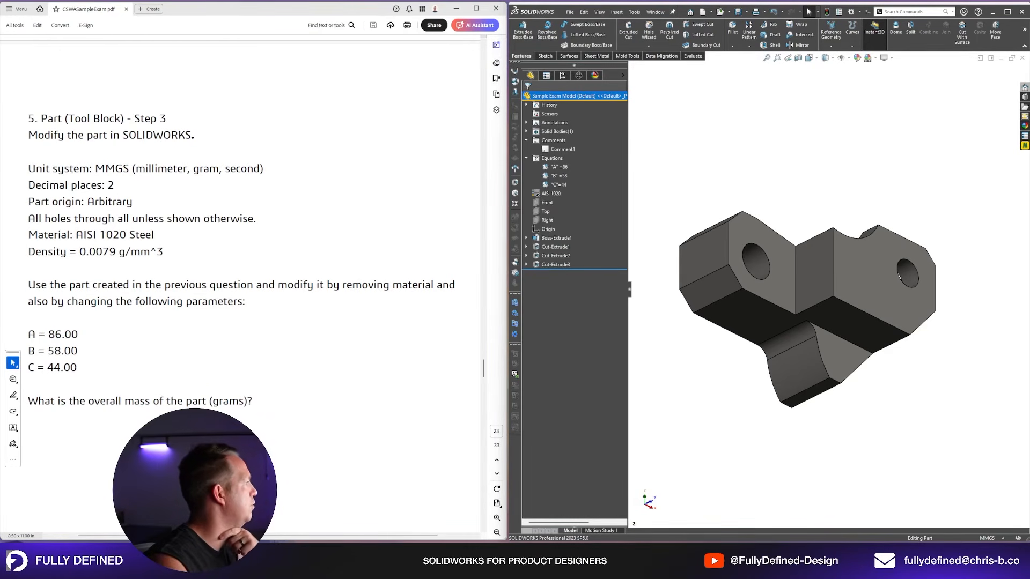
scroll(239, 224, down, 1)
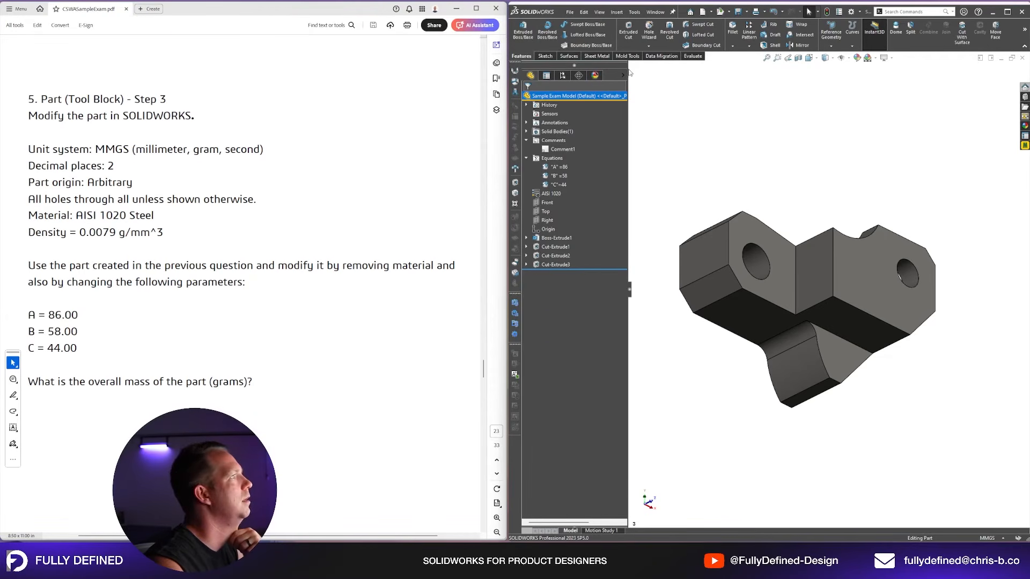
click(692, 56)
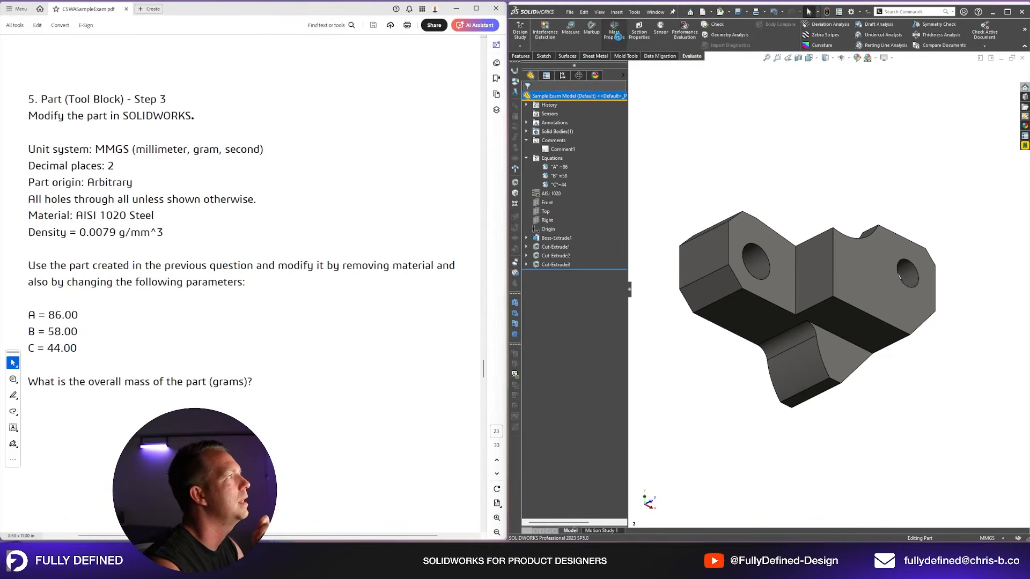
click(617, 36)
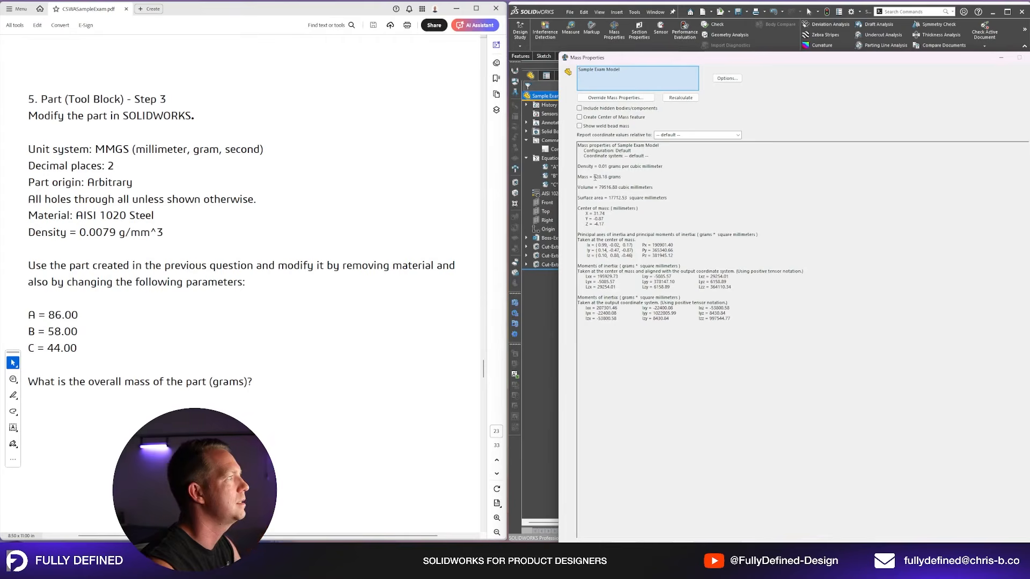
drag(595, 178, 621, 179)
key(ctrl+c)
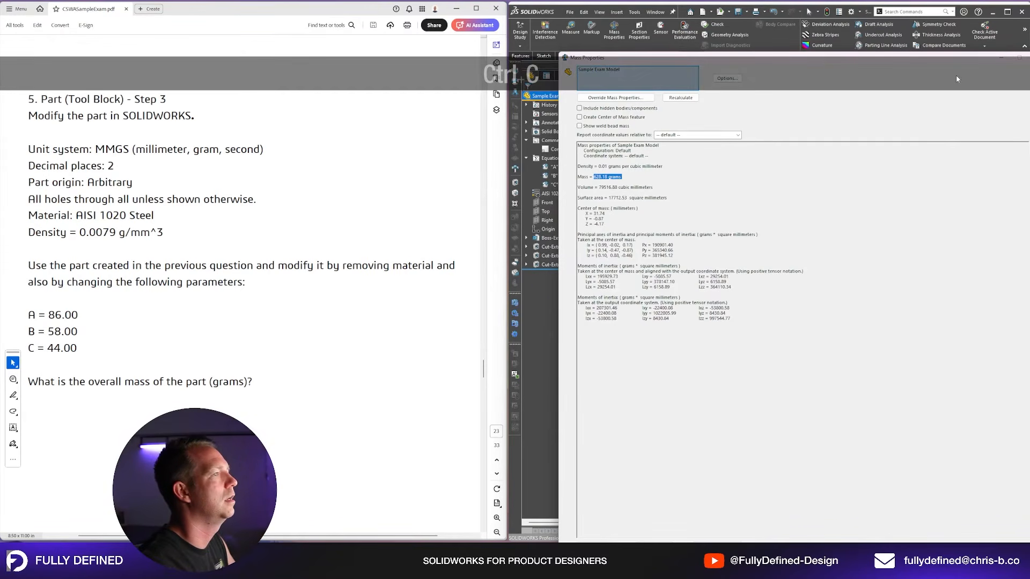
Step: Close the mass properties and add the line "ANSWER 3: 628.18 grams" to the part's existing comment
click(1029, 57)
right_click(567, 151)
click(597, 159)
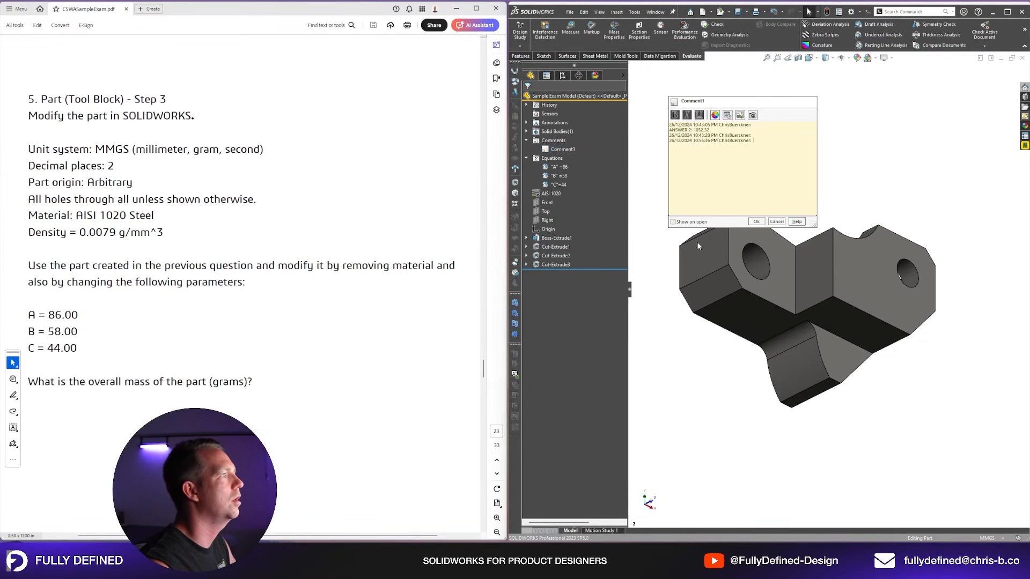
text(ANS)
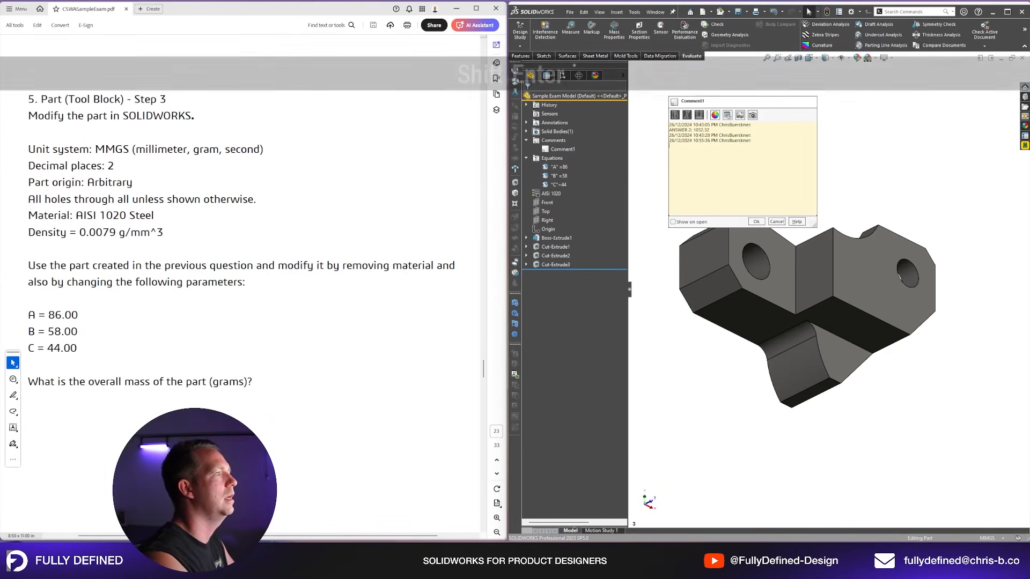
text(WER 3:)
key(ctrl+v)
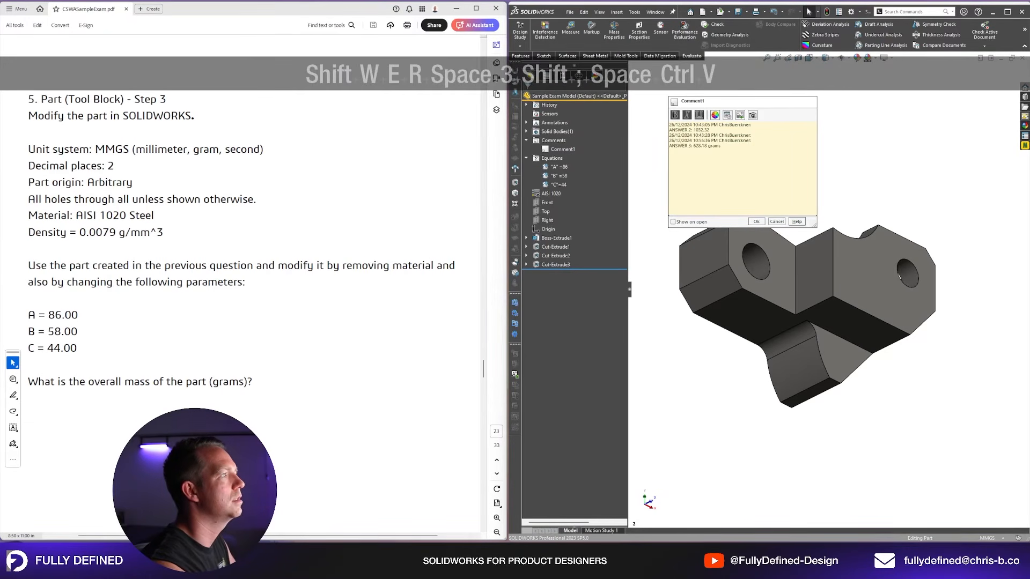
click(755, 221)
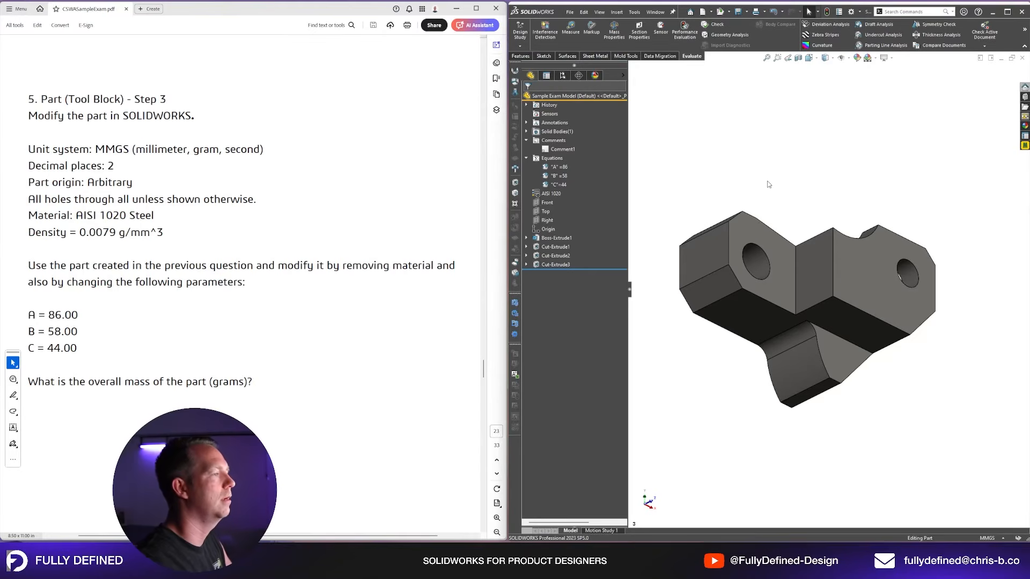
Step: Review question 6's text and drawings, examining the pocket's wall thickness, section view and depth dimensions
scroll(272, 219, down, 10)
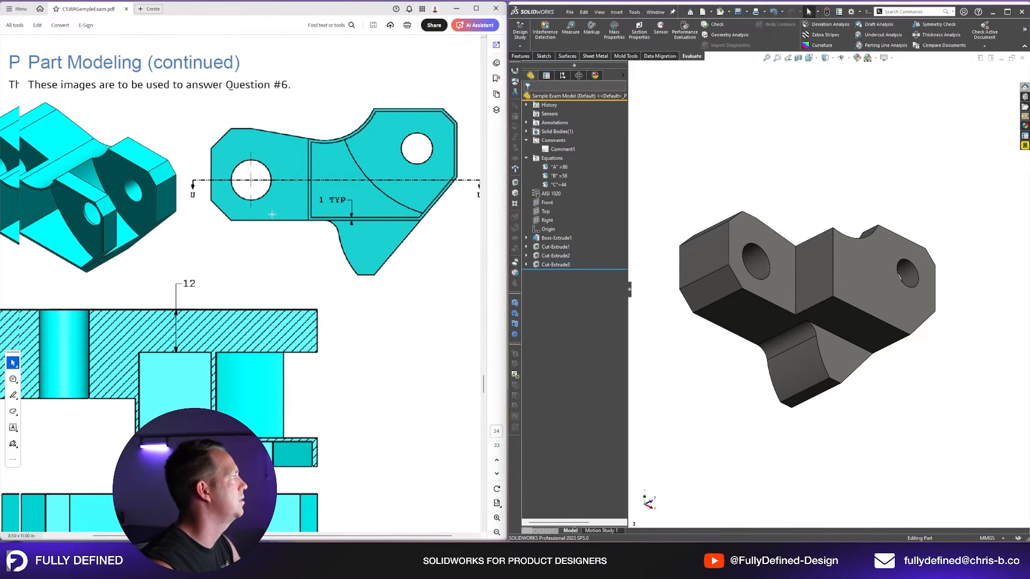
scroll(272, 214, down, 15)
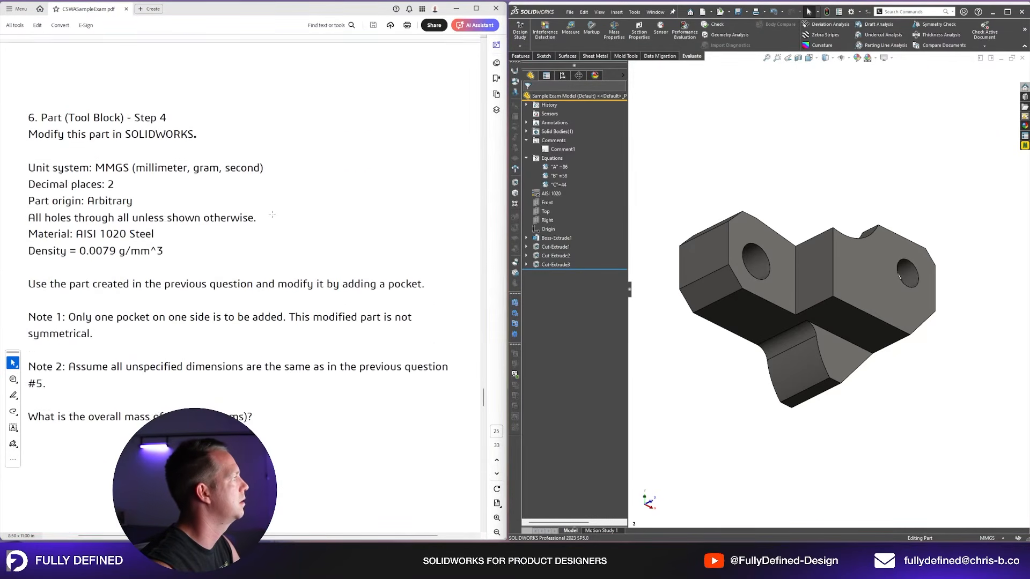
scroll(272, 214, up, 10)
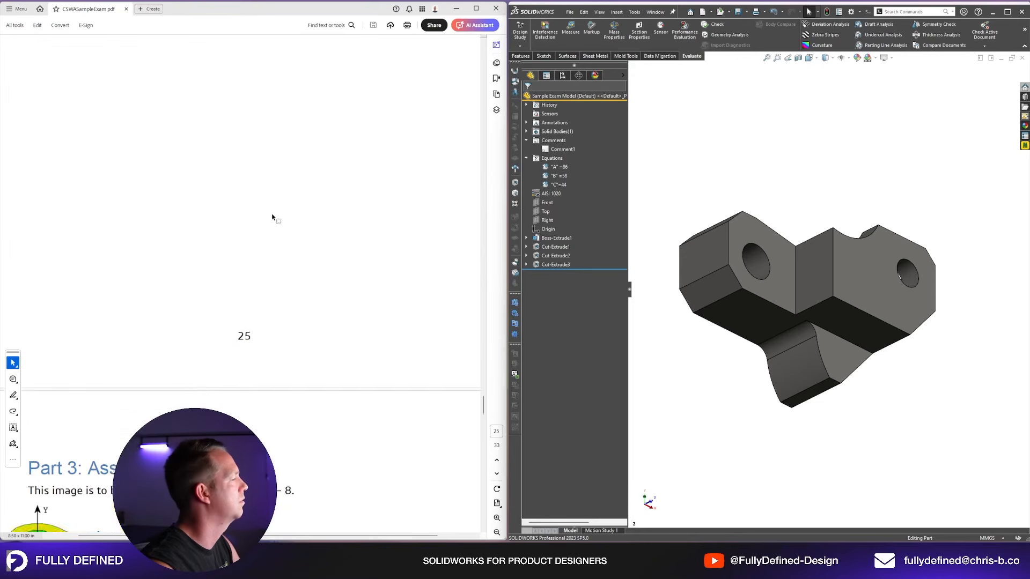
scroll(272, 214, up, 8)
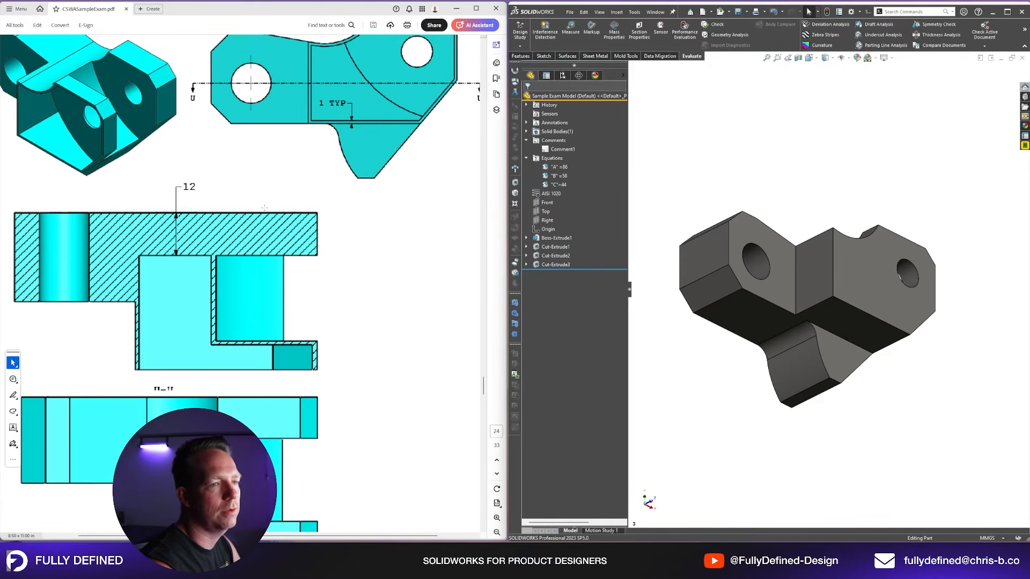
scroll(321, 277, up, 5)
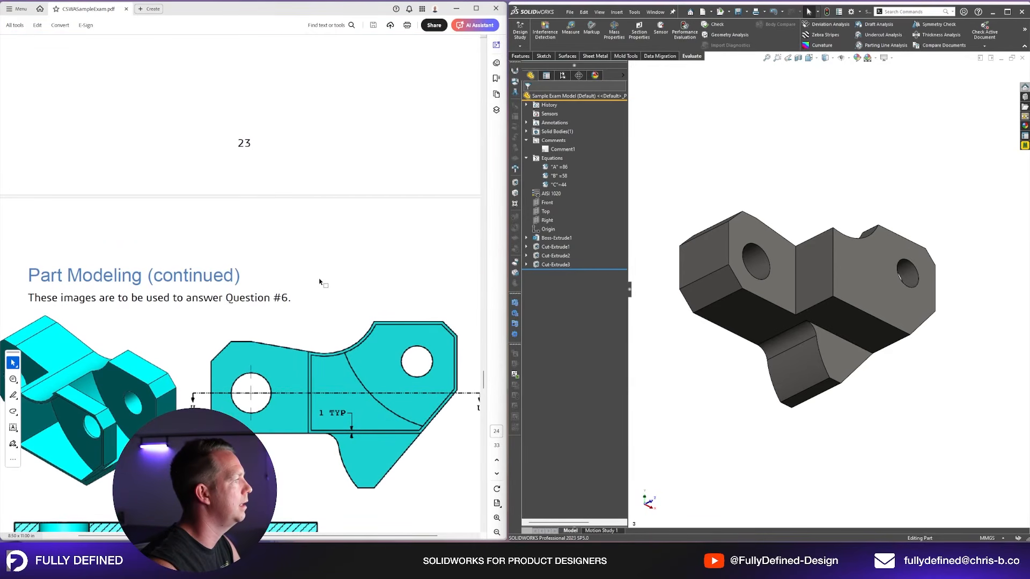
scroll(320, 282, down, 3)
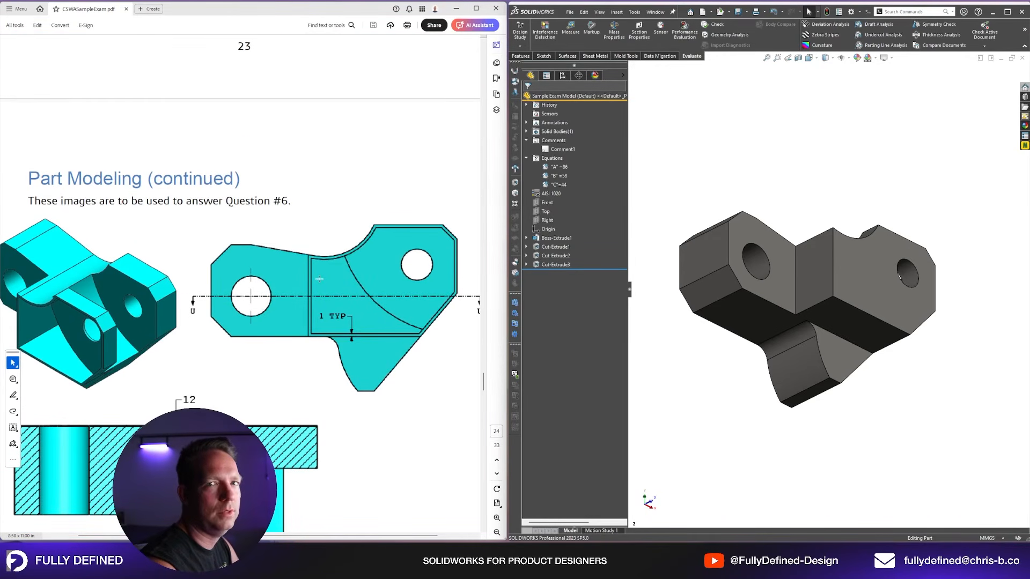
ctrl+scroll(319, 279, down, 2)
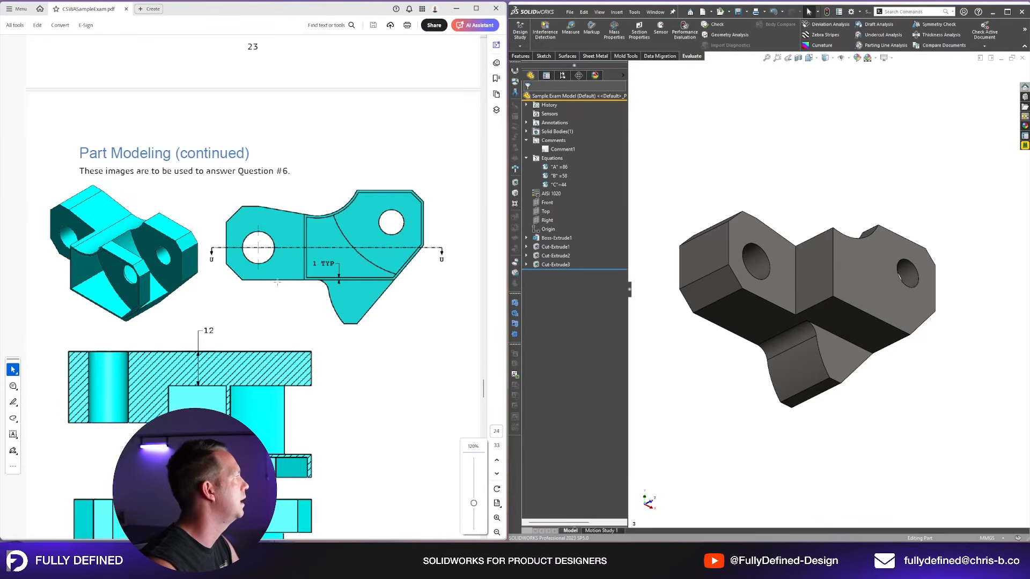
scroll(278, 282, down, 3)
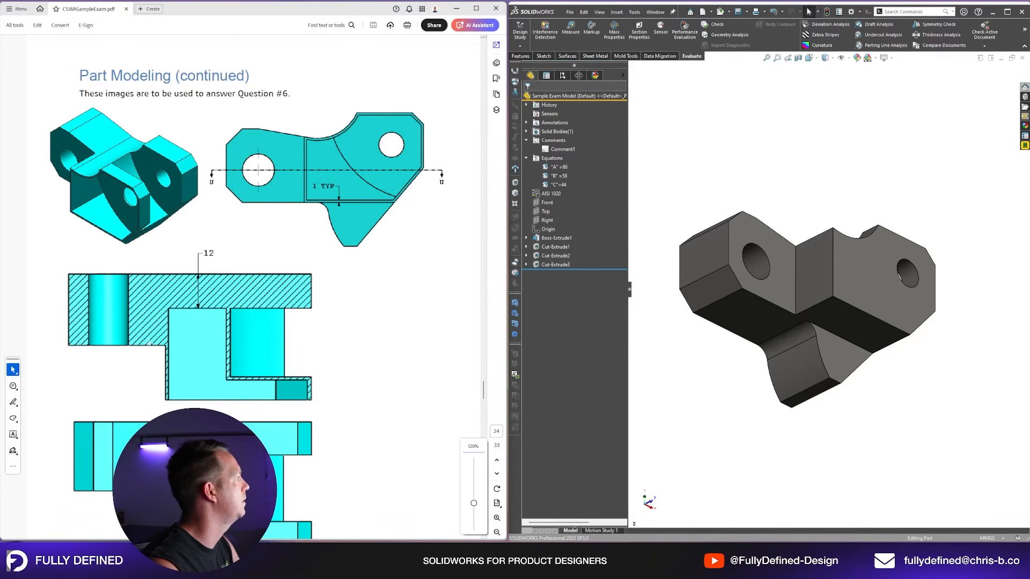
scroll(149, 343, down, 2)
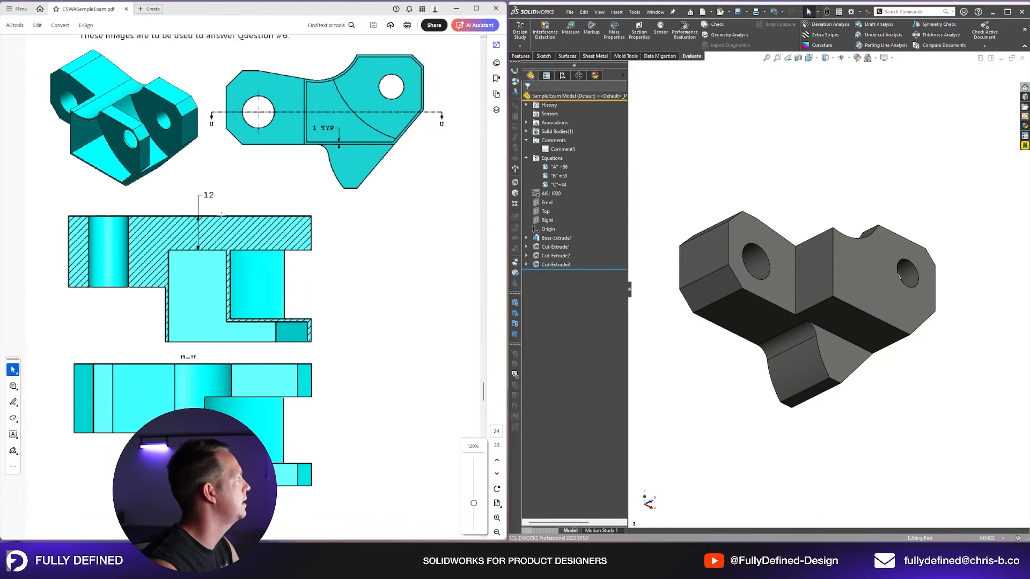
scroll(202, 322, down, 7)
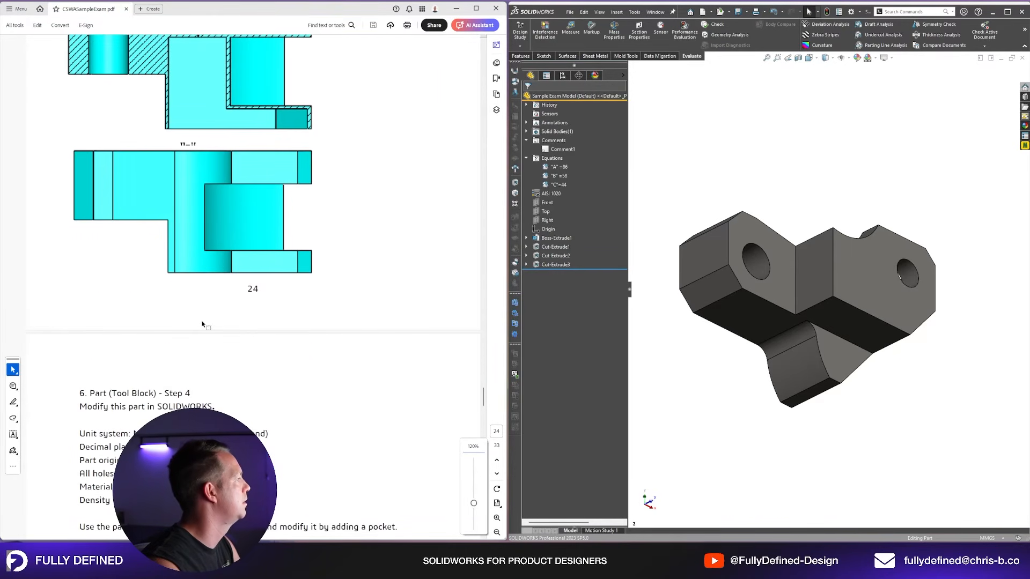
Step: Read question 6's requirements and notes on adding one pocket, and return to its drawings
scroll(155, 388, down, 3)
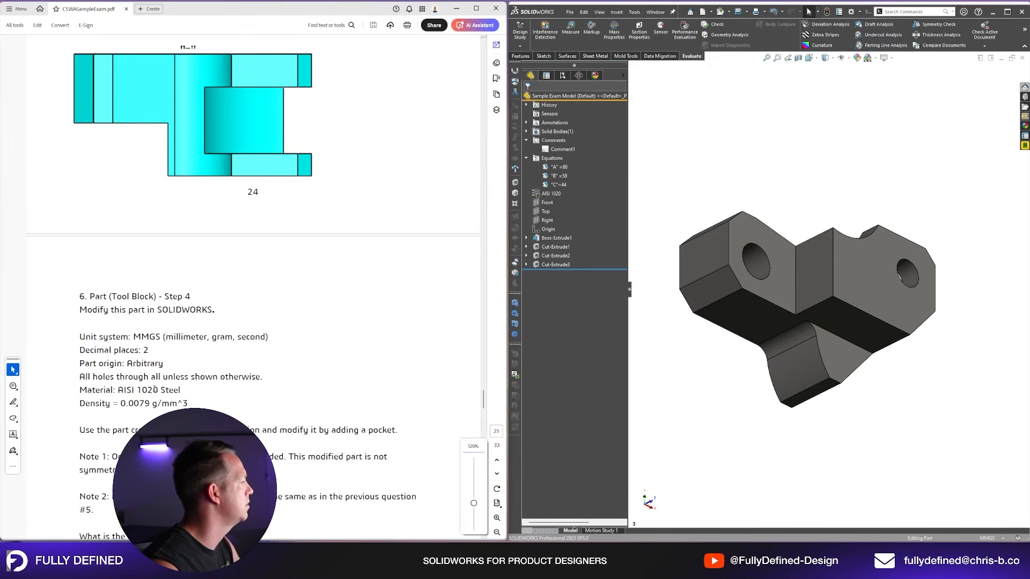
scroll(155, 388, down, 8)
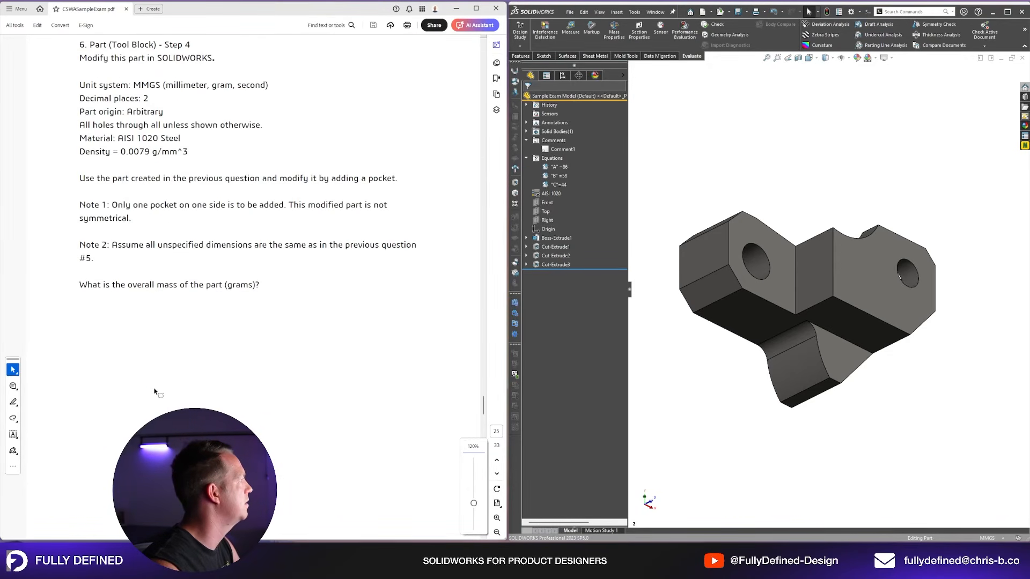
scroll(154, 391, up, 15)
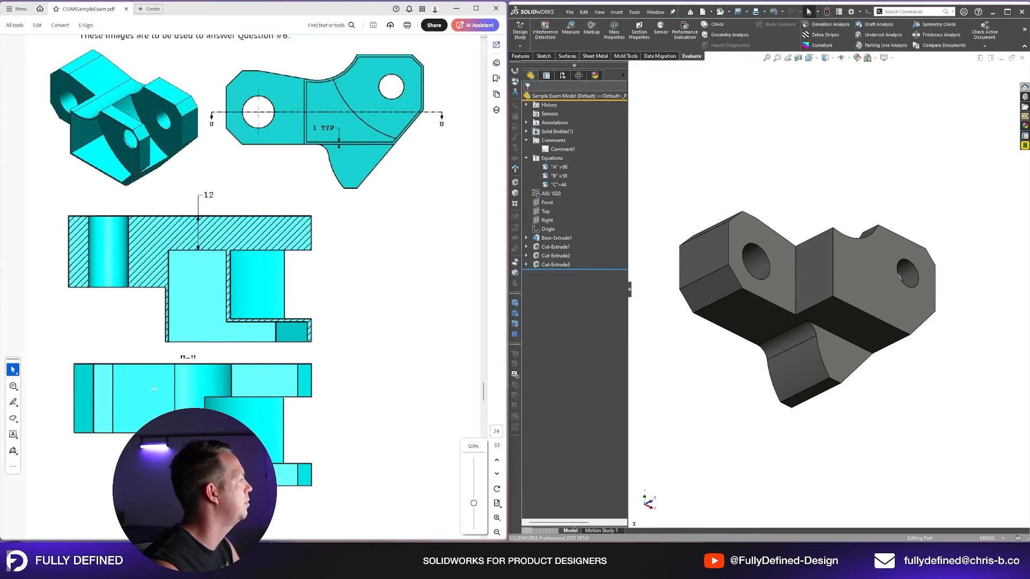
Step: Start a sketch on the large outer face beside the small hole, viewed normal to the face
click(736, 160)
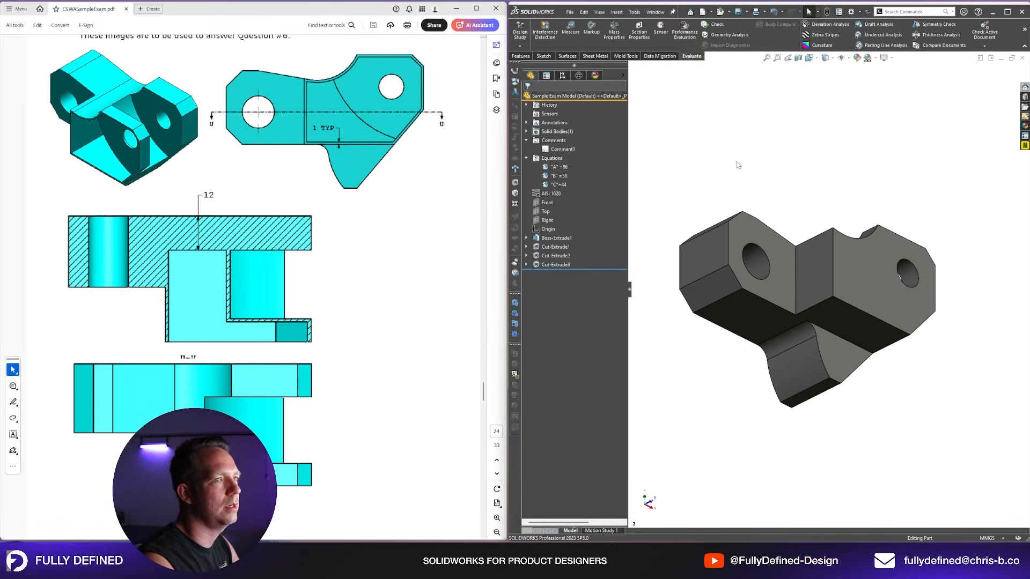
click(842, 318)
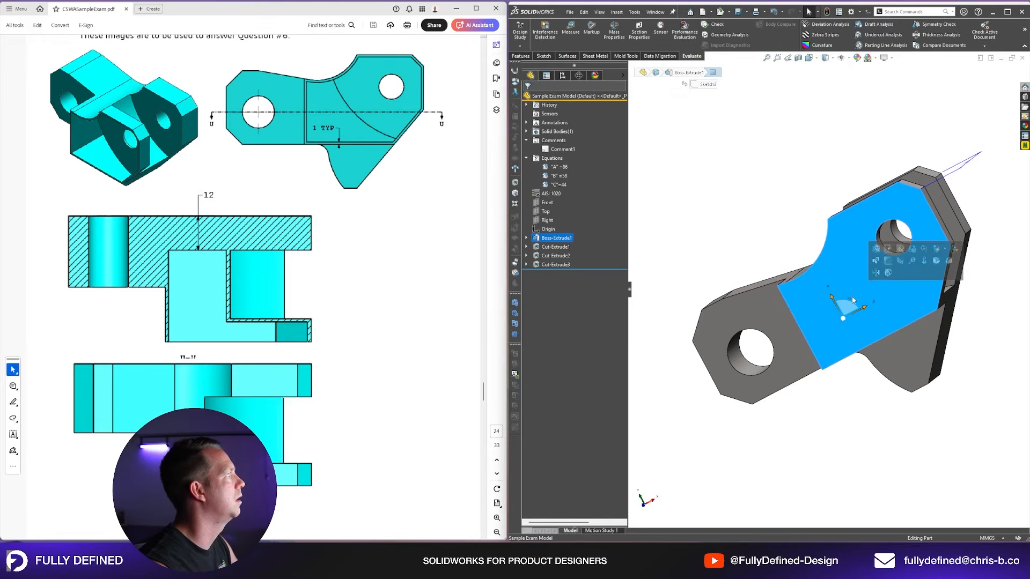
key(space)
click(965, 351)
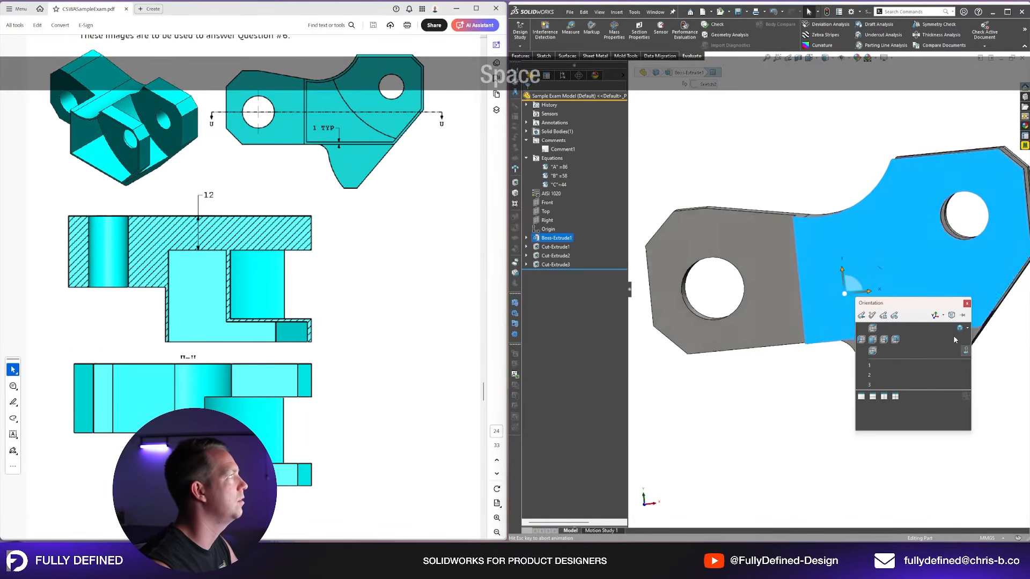
scroll(374, 122, up, 1)
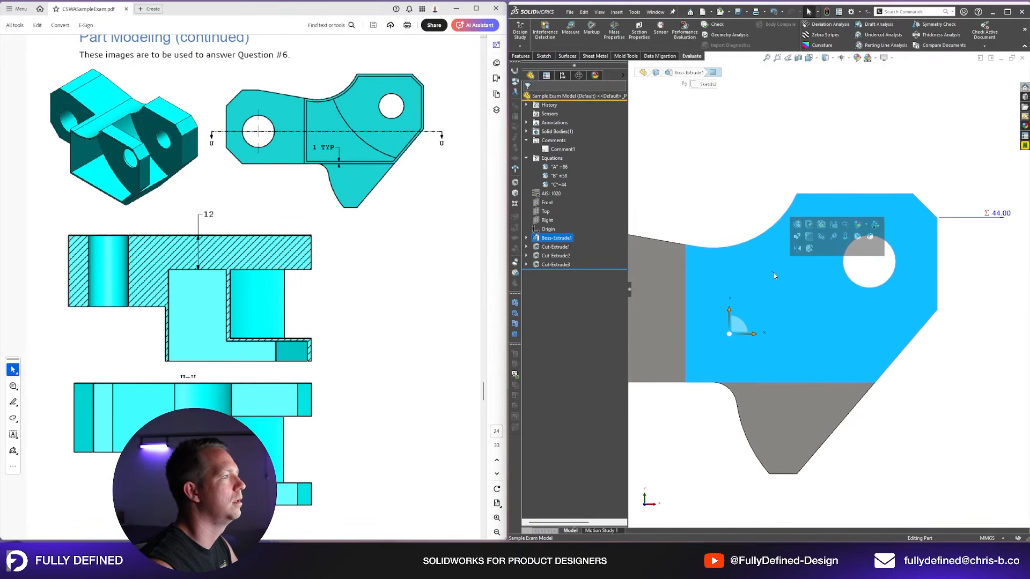
click(810, 237)
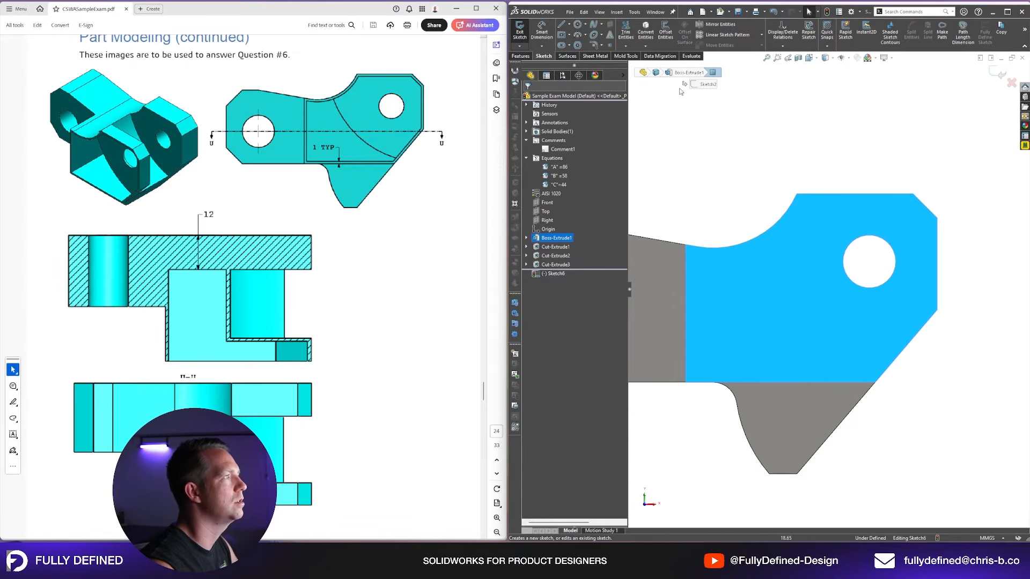
Step: Offset the face's outer outline 1 mm inward, using the reversed direction
click(665, 33)
text(1)
key(Return)
click(552, 140)
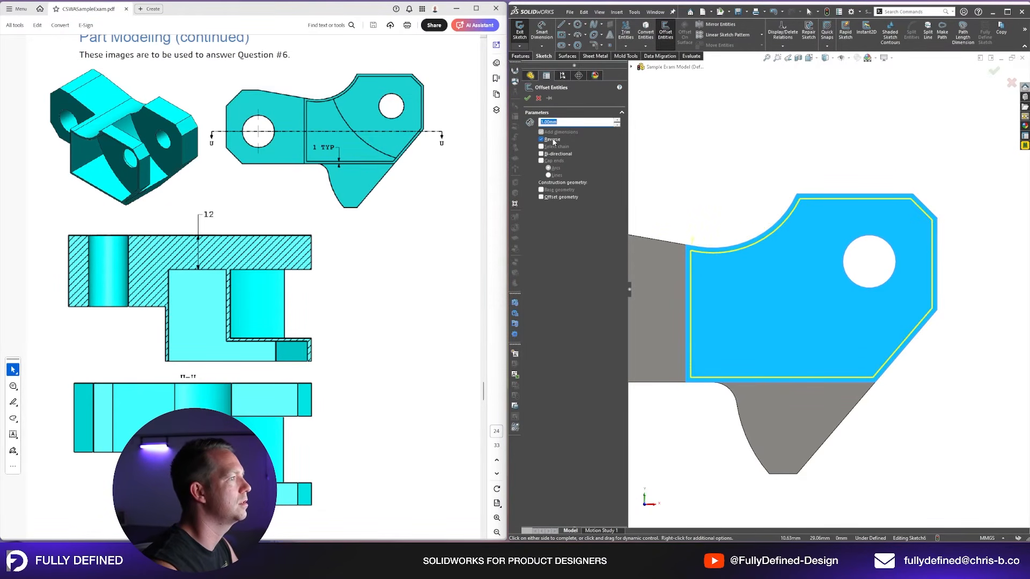
click(527, 98)
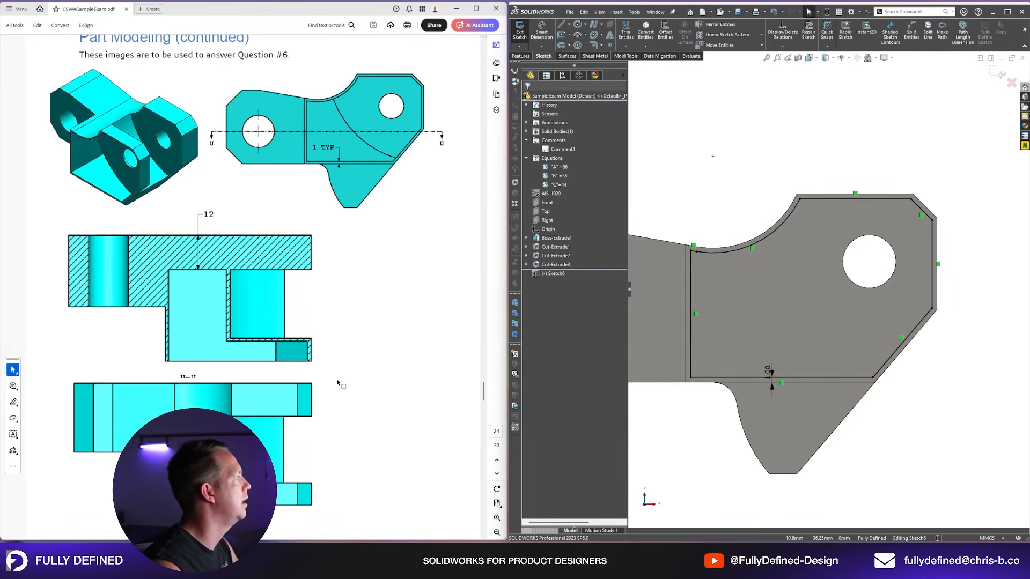
Step: Preview a section through the Top plane, inspect the lug's thickness against the offset sketch, and leave the section preview
middle_drag(837, 236, 772, 263)
scroll(773, 263, up, 3)
scroll(777, 257, down, 2)
click(798, 58)
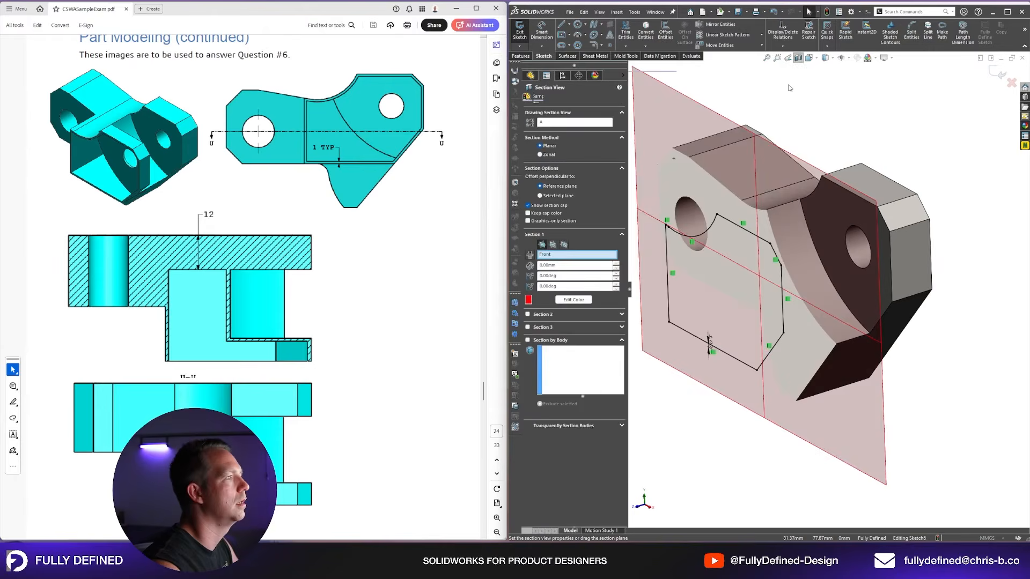
click(554, 245)
middle_drag(794, 268, 811, 368)
scroll(864, 346, down, 6)
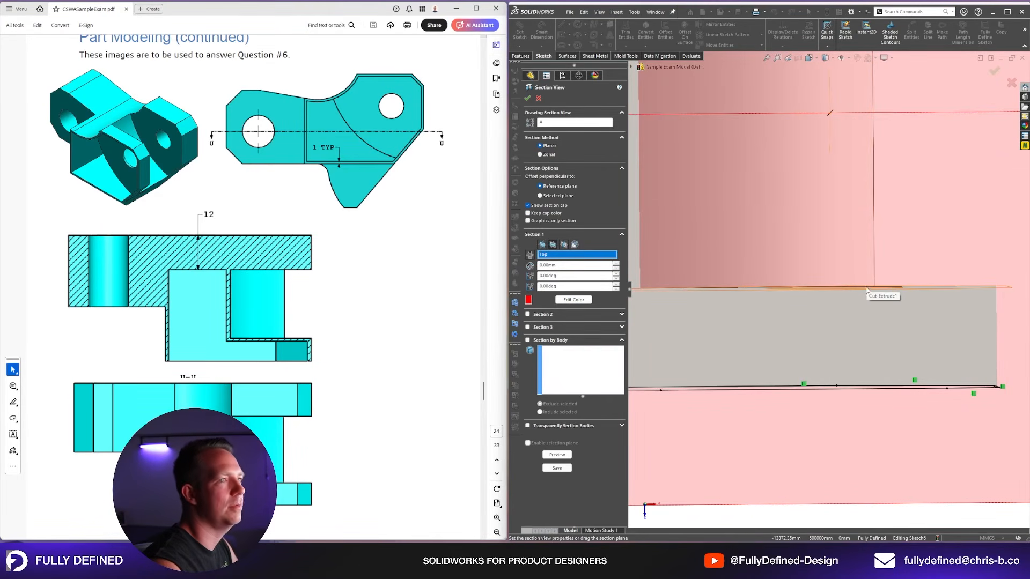
scroll(831, 268, up, 8)
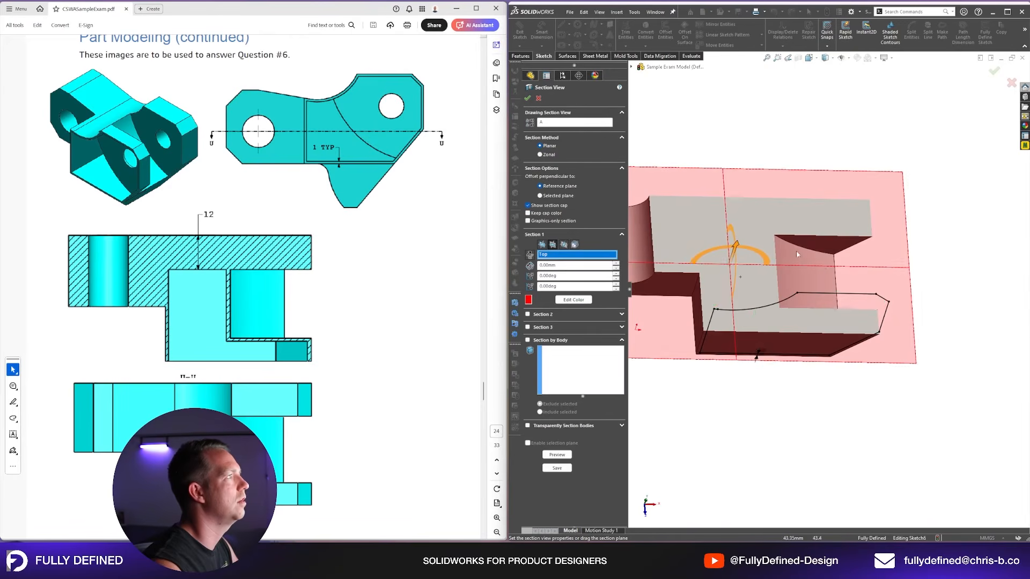
key(Escape)
Step: Cut the offset profile using Offset From Surface, 1 mm from the inner face of the same lug
click(521, 56)
click(626, 39)
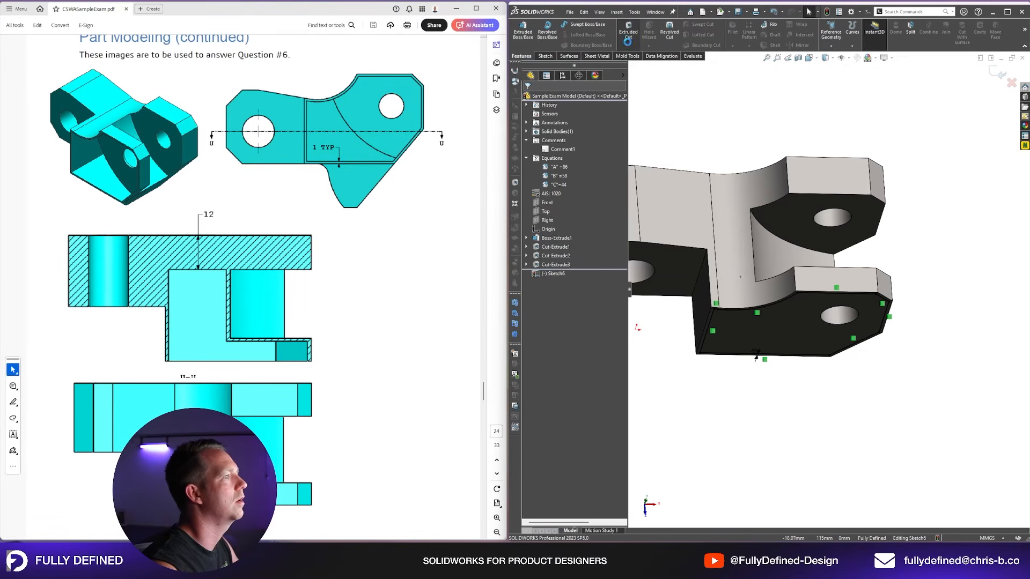
click(580, 147)
click(571, 188)
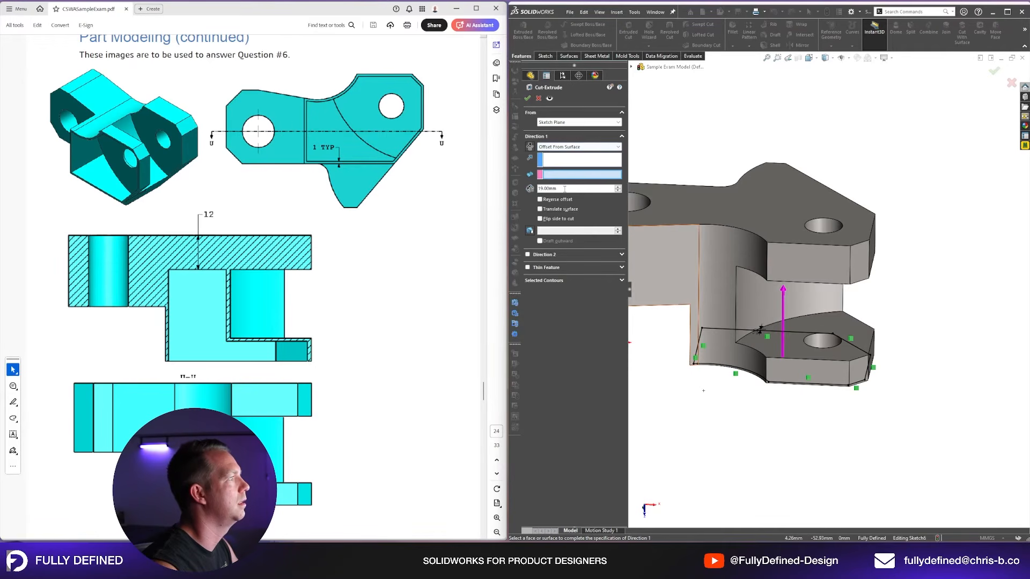
double_click(559, 189)
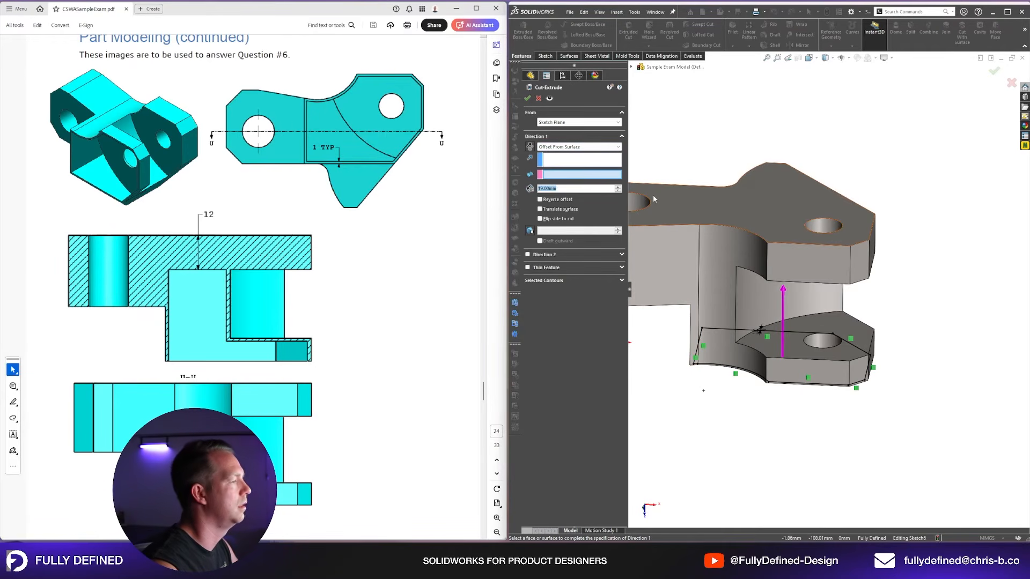
text(1)
key(Return)
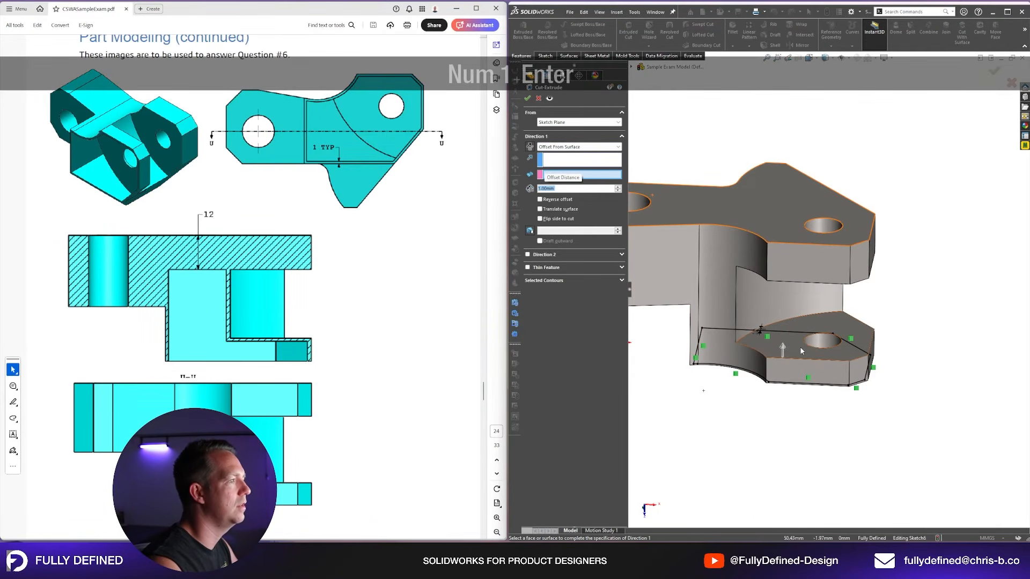
click(801, 351)
scroll(805, 348, down, 10)
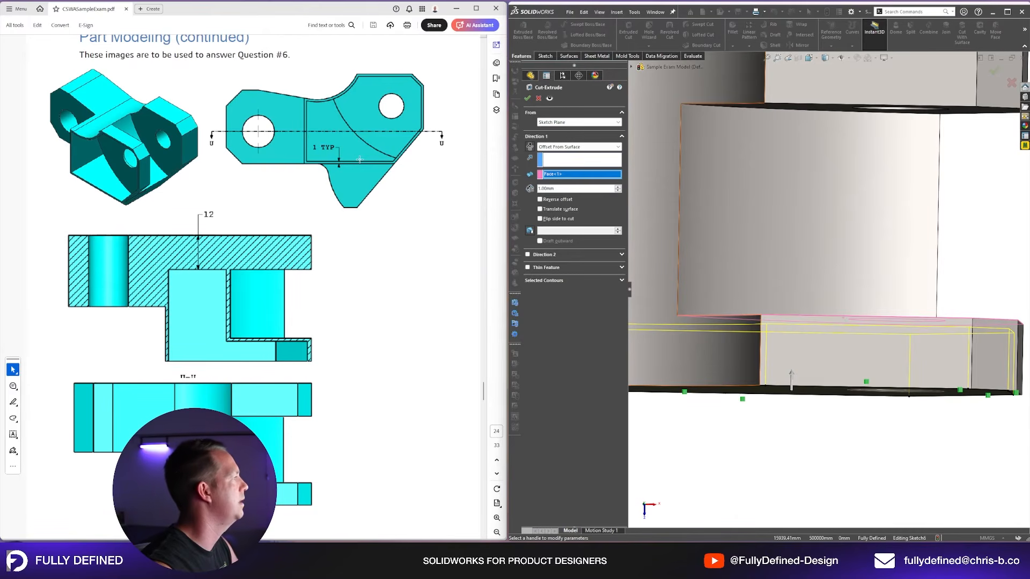
middle_drag(865, 249, 839, 156)
scroll(833, 271, up, 5)
middle_drag(832, 263, 780, 228)
click(527, 98)
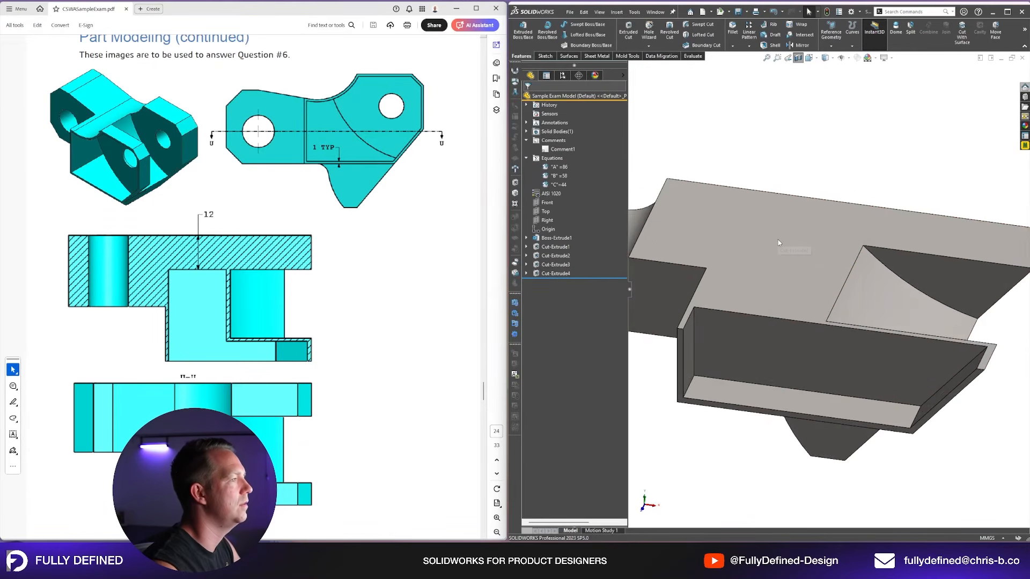
Step: Turn off the section view, start a sketch on the pocket's floor and convert the floor's outline into sketch geometry
middle_drag(798, 354, 781, 392)
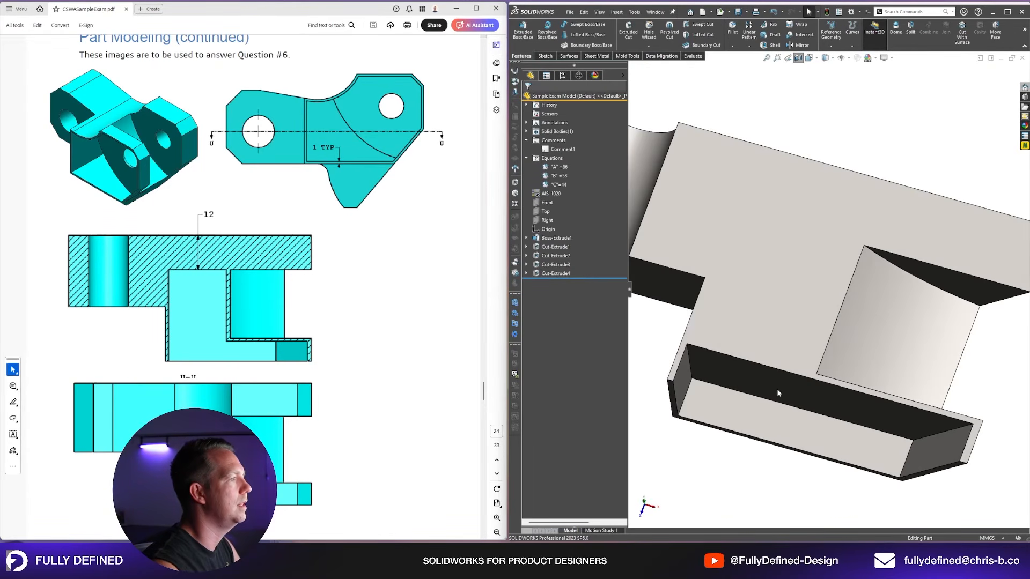
click(764, 364)
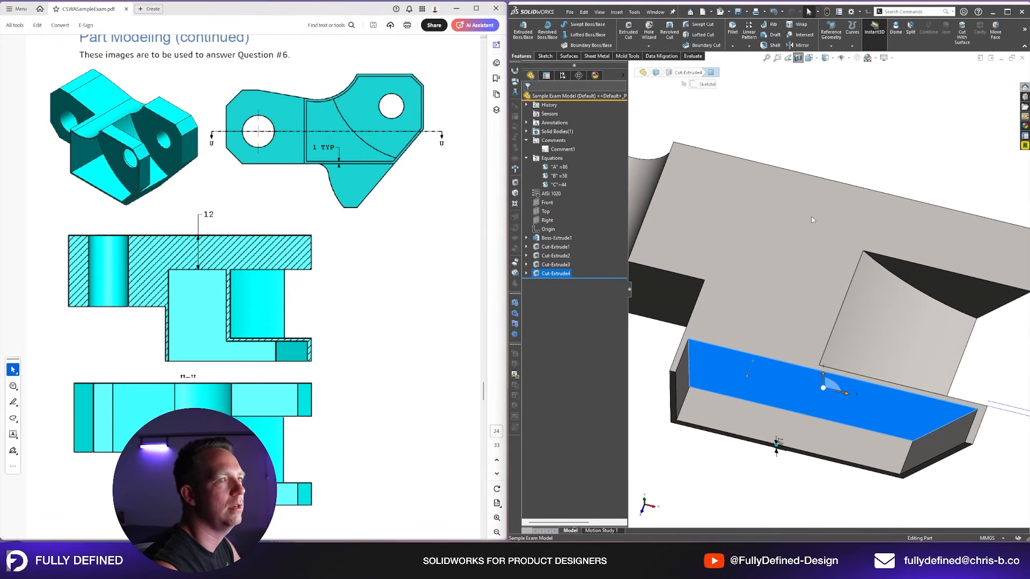
scroll(847, 239, up, 3)
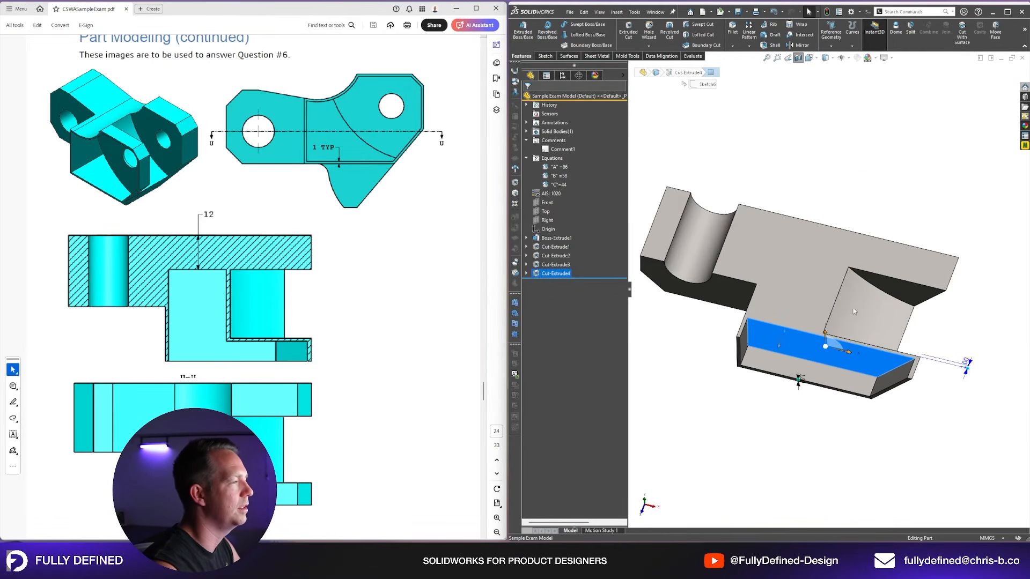
click(826, 121)
click(798, 58)
mouse_move(795, 369)
middle_down()
mouse_move(796, 340)
mouse_move(806, 364)
middle_up()
click(797, 331)
click(829, 298)
scroll(829, 333, down, 3)
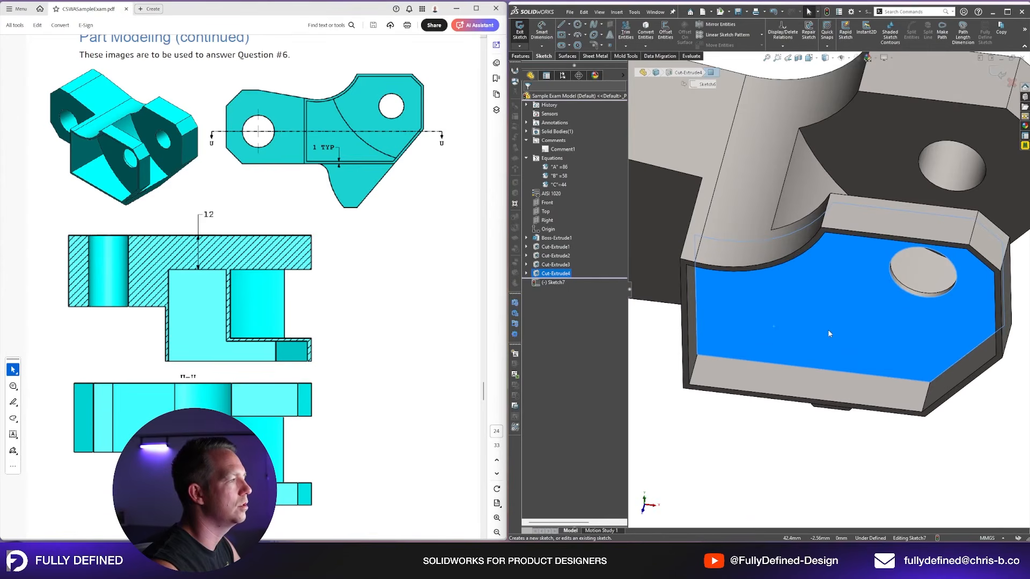
click(644, 37)
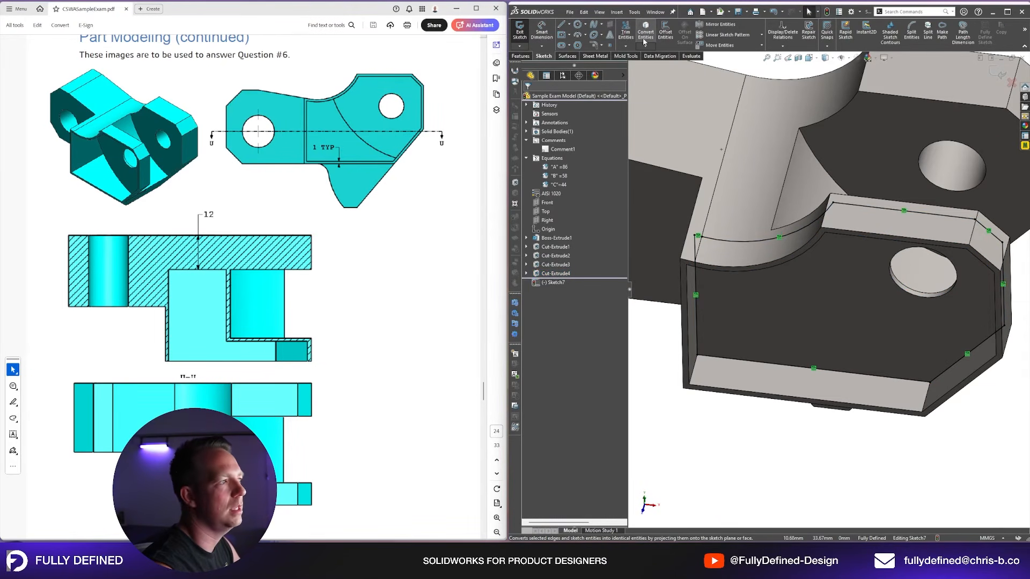
Step: Offset the curved edge of the slot's inner wall into the pocket sketch
middle_drag(936, 258, 830, 272)
click(903, 232)
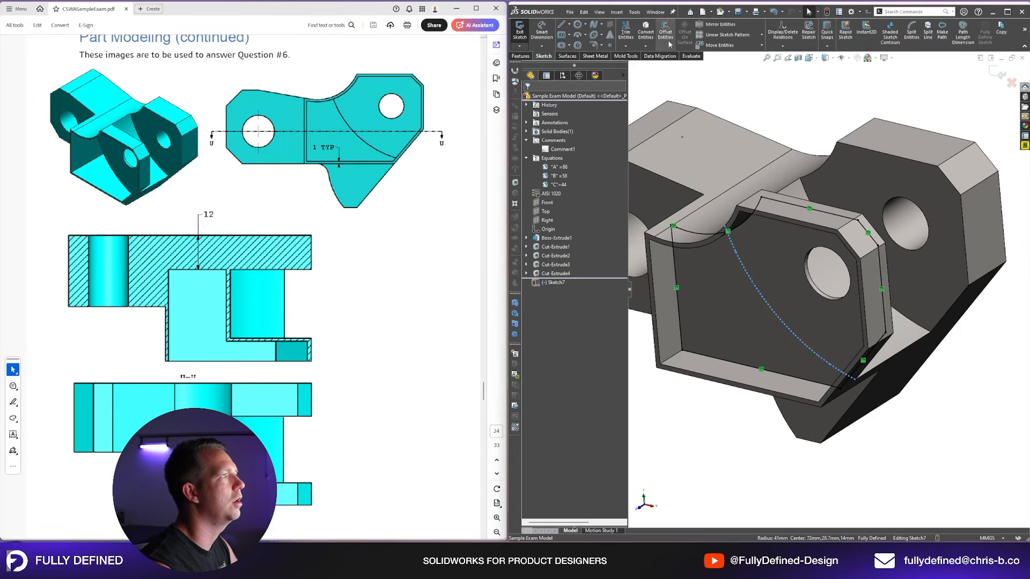
click(665, 33)
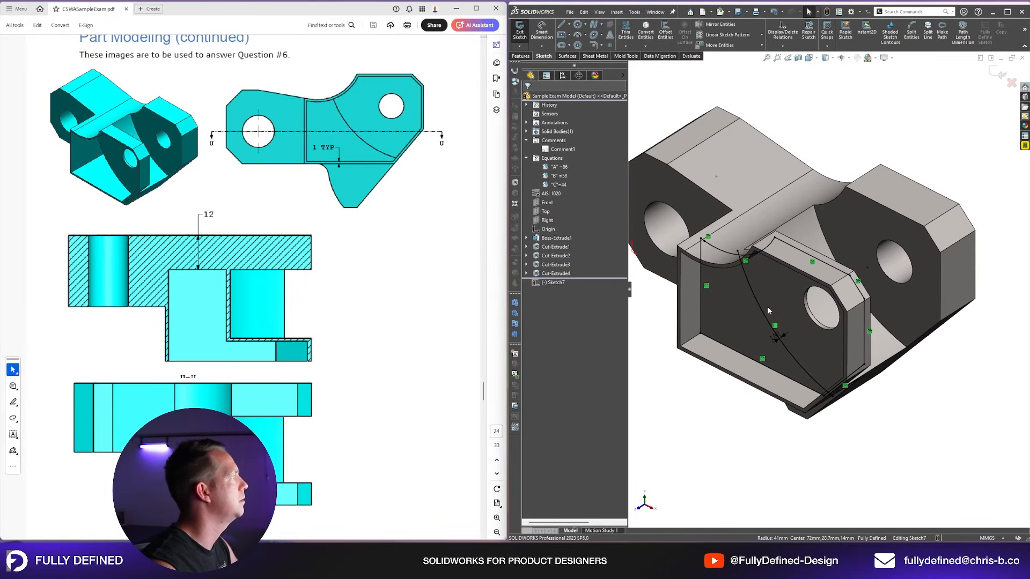
Step: Cut only the sketch region between the offset arc and the straight side walls, using Offset From Surface at 12 mm
click(528, 57)
click(628, 31)
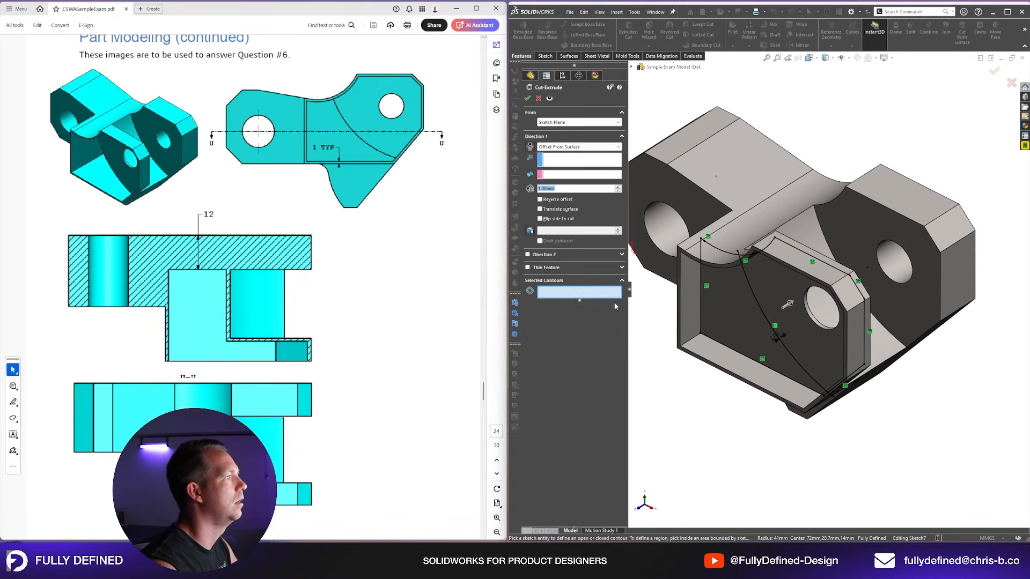
click(731, 321)
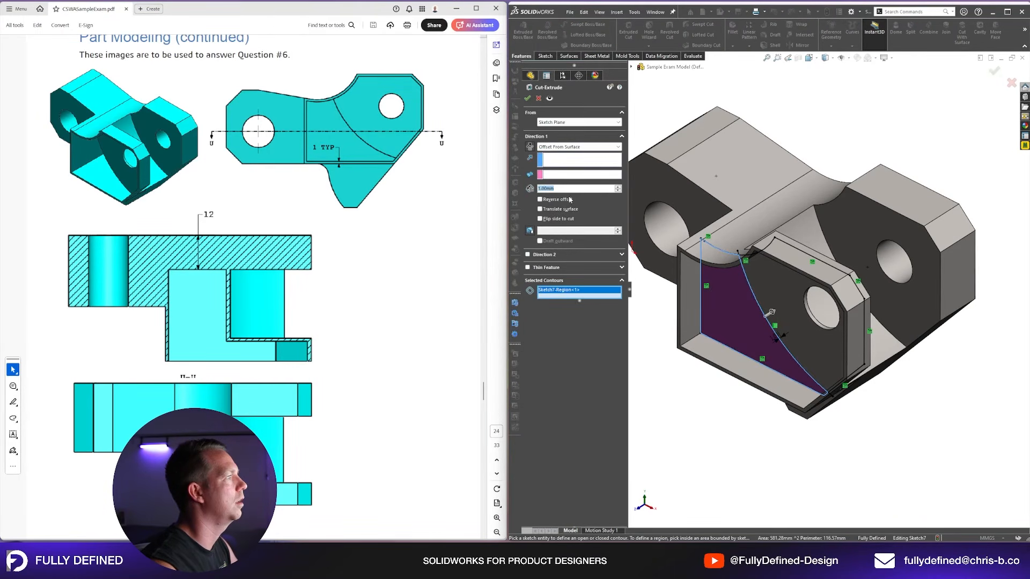
text(12)
key(Return)
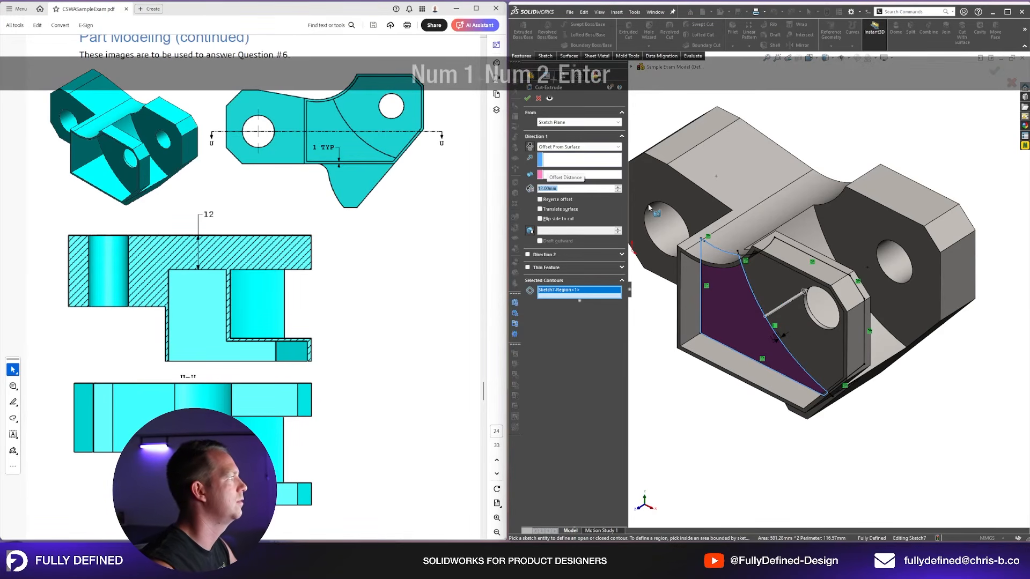
middle_drag(831, 190, 861, 236)
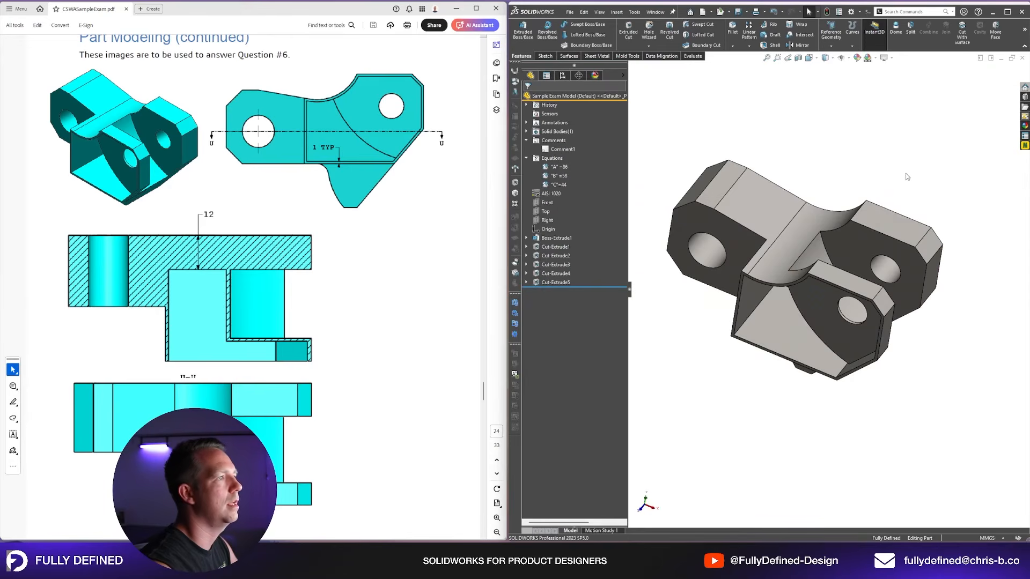
Step: Color the whole part bright green and save it
click(772, 202)
click(864, 160)
click(851, 193)
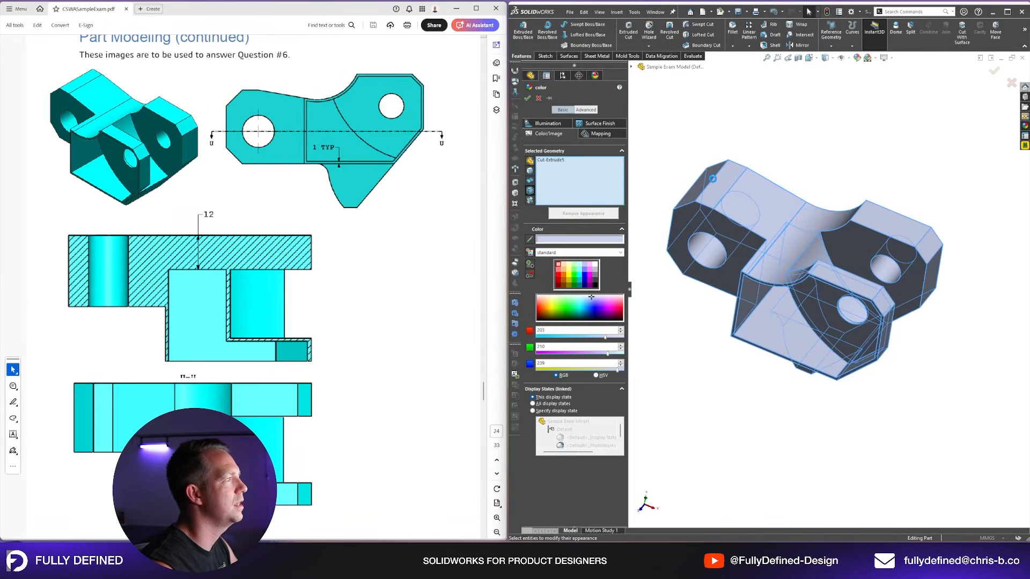
click(574, 264)
click(526, 98)
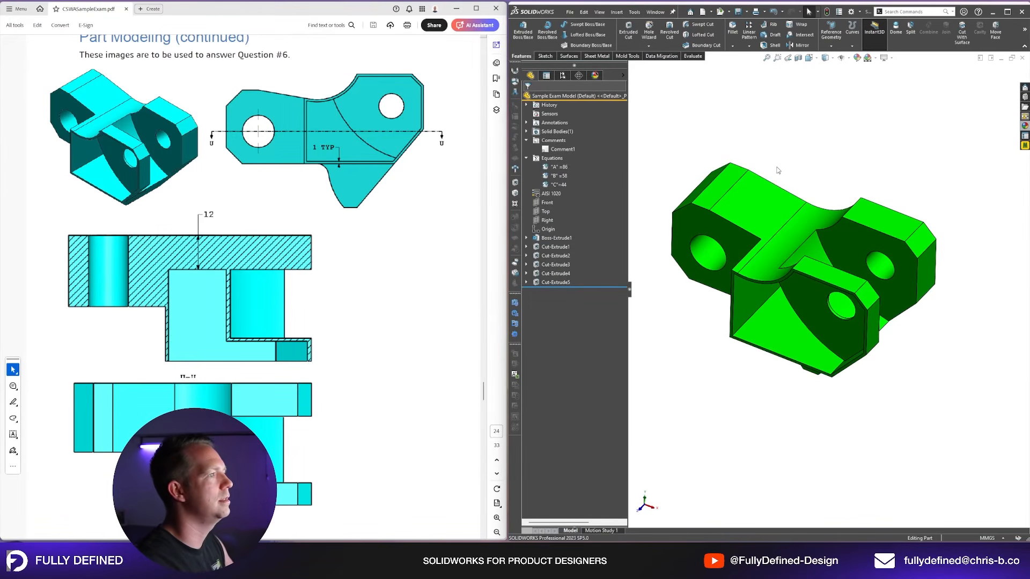
key(ctrl+s)
Step: Section the part at the Top plane in top view, keeping the section's cap color
key(space)
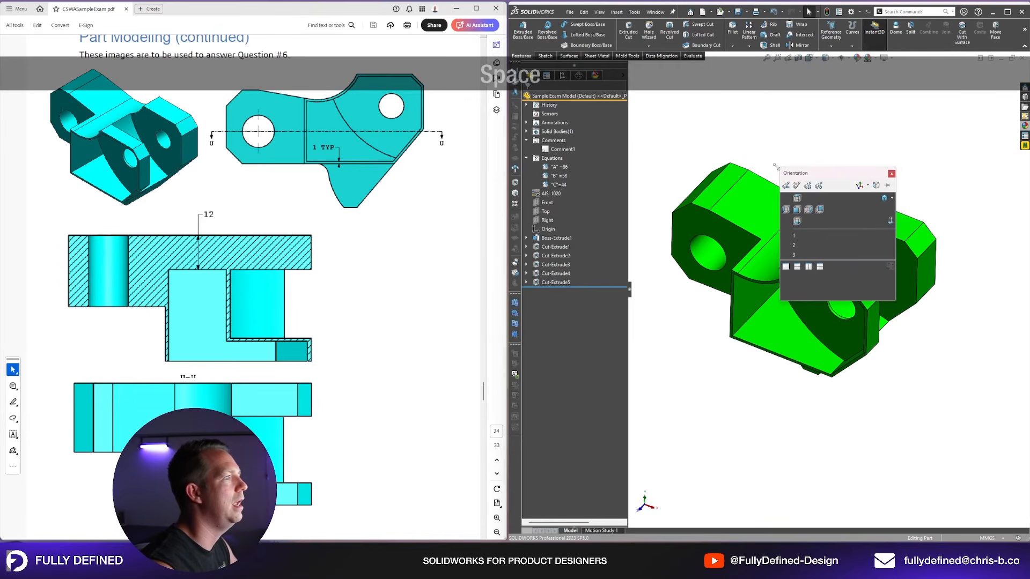
click(797, 65)
click(798, 58)
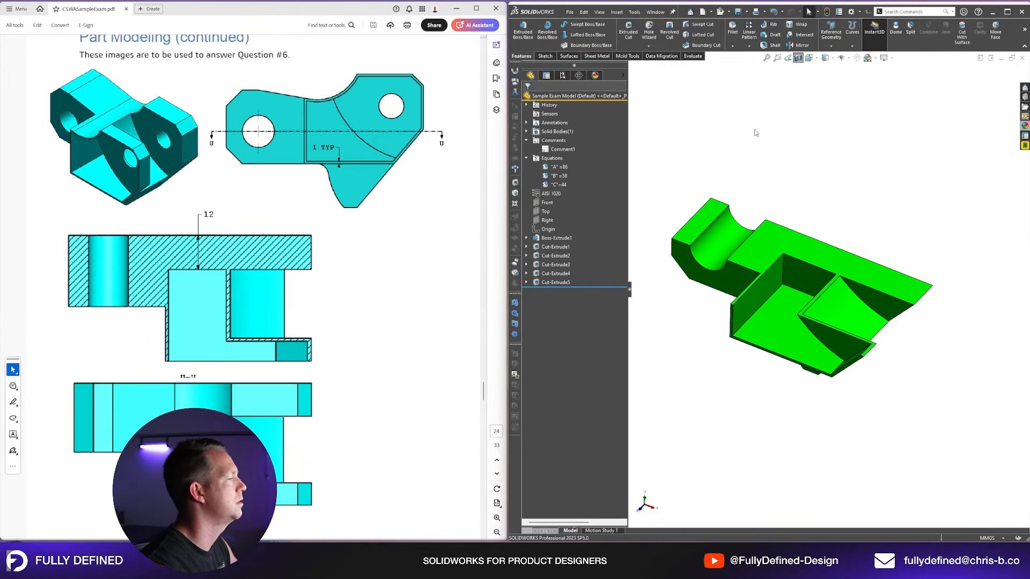
key(space)
click(771, 163)
click(798, 58)
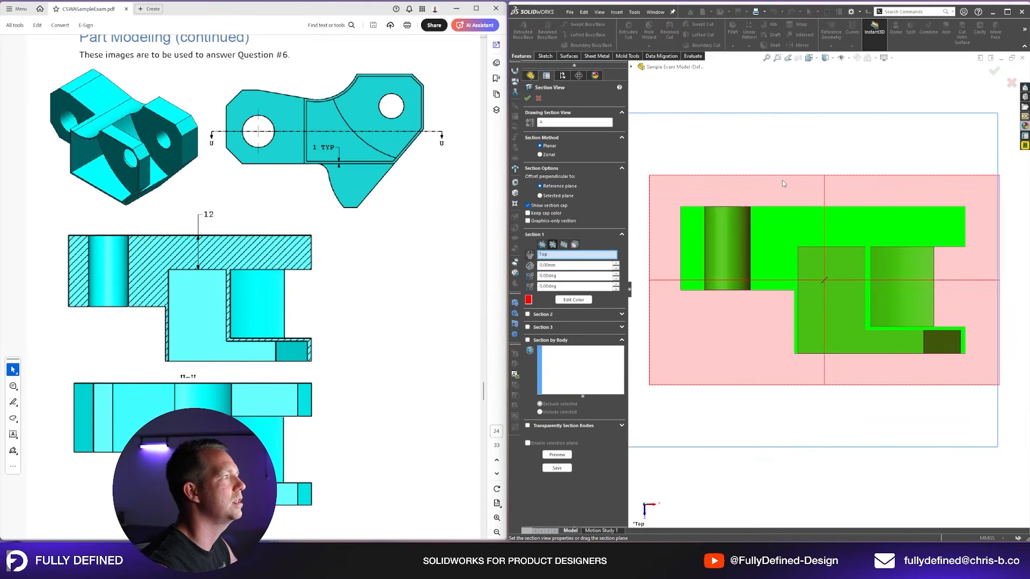
click(527, 213)
click(527, 99)
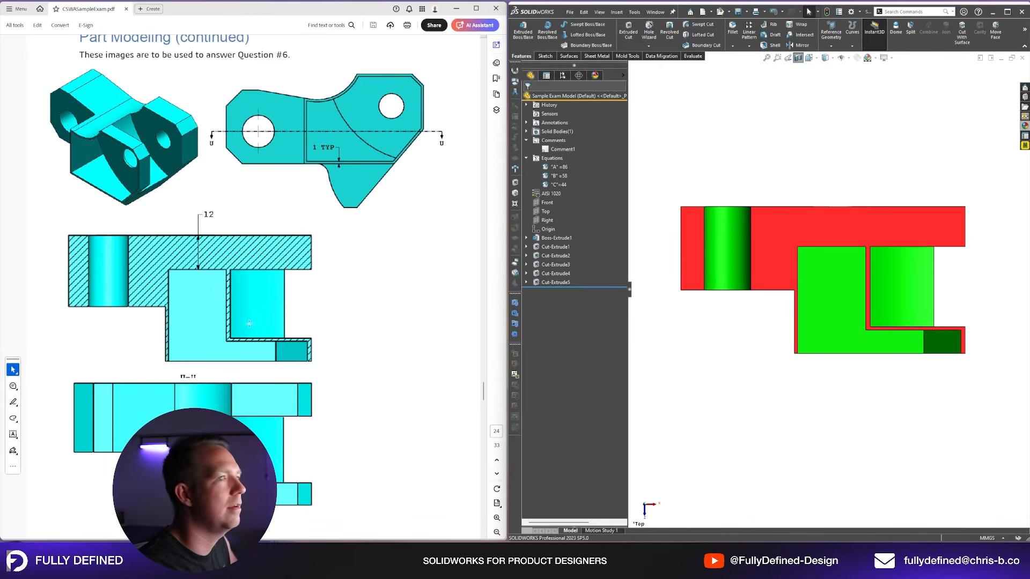
Step: Compare the sectioned part with the question 6 drawings and turn off the section view
scroll(263, 306, down, 2)
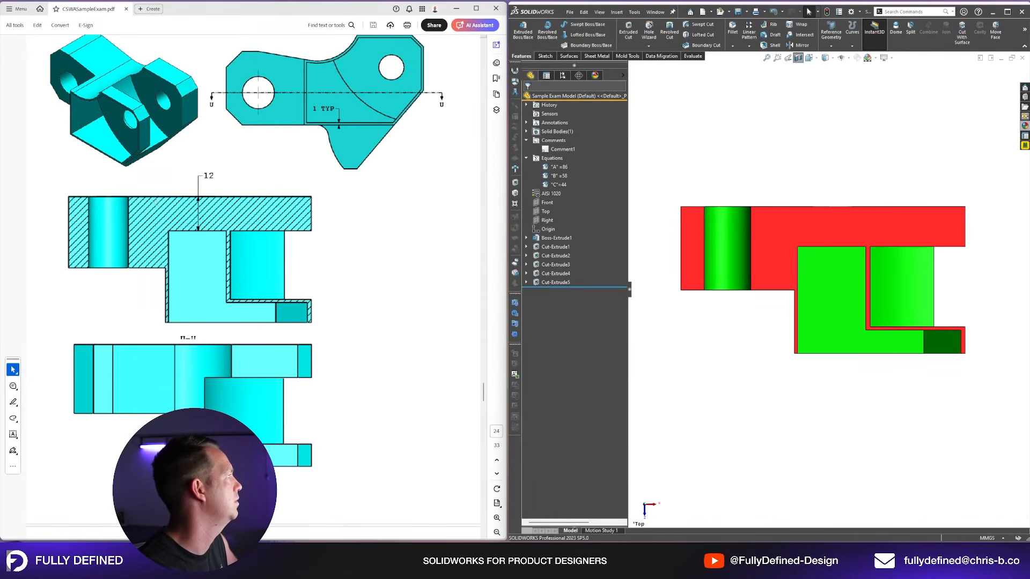
scroll(262, 306, up, 3)
click(798, 58)
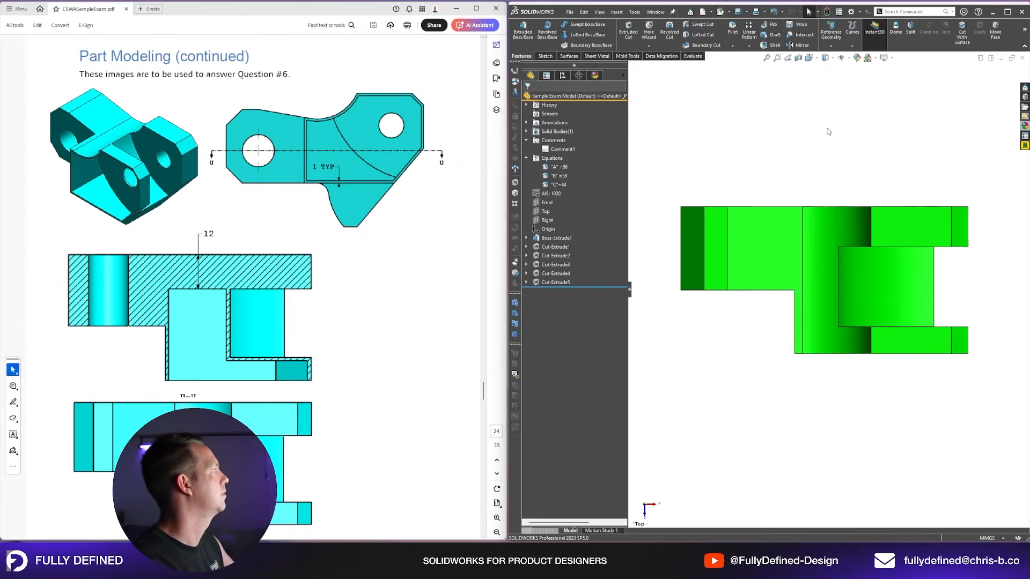
Step: Check the part's shape from several standard directions, ending in the isometric view
key(space)
click(840, 183)
key(space)
click(820, 163)
key(space)
click(772, 168)
key(space)
click(758, 182)
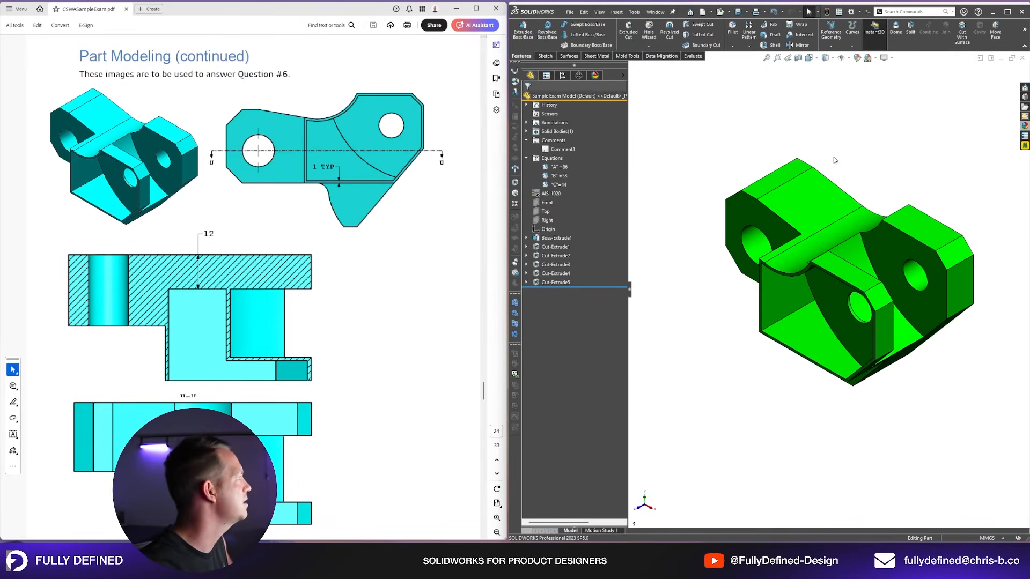
Step: Evaluate the part's mass properties for question 6 and copy the mass line
scroll(324, 349, down, 5)
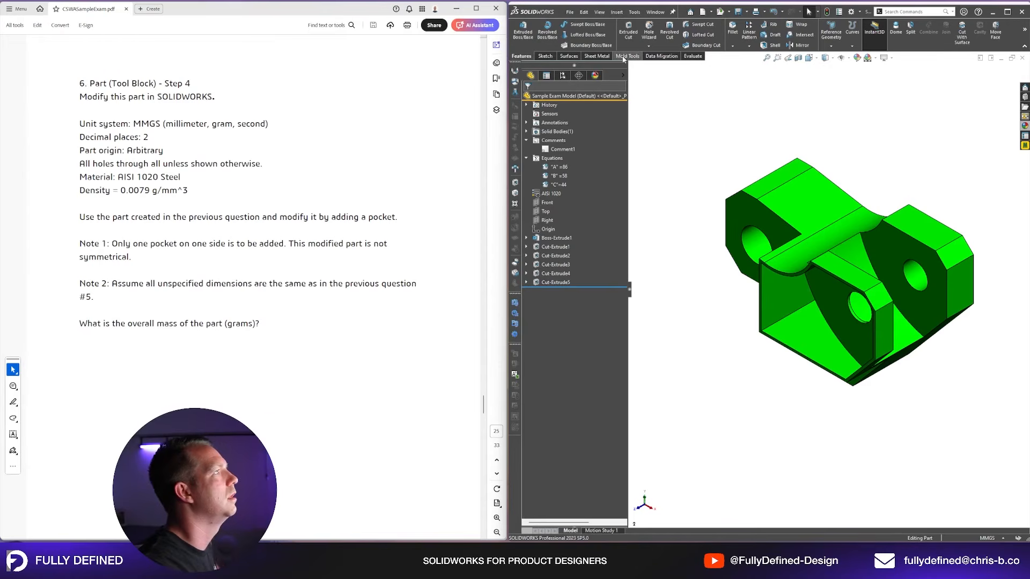
click(692, 56)
click(614, 31)
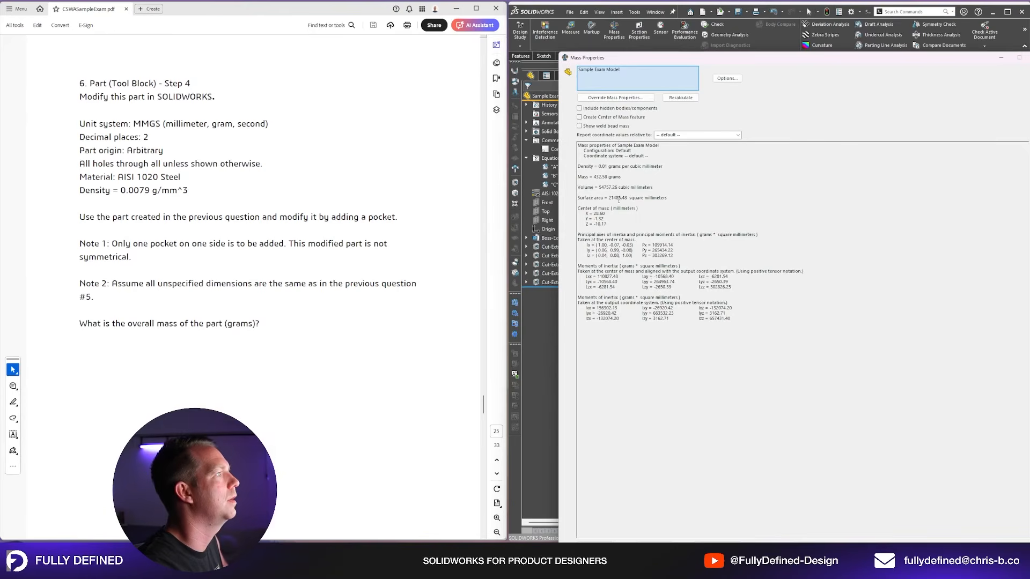
drag(626, 177, 576, 177)
key(ctrl+c)
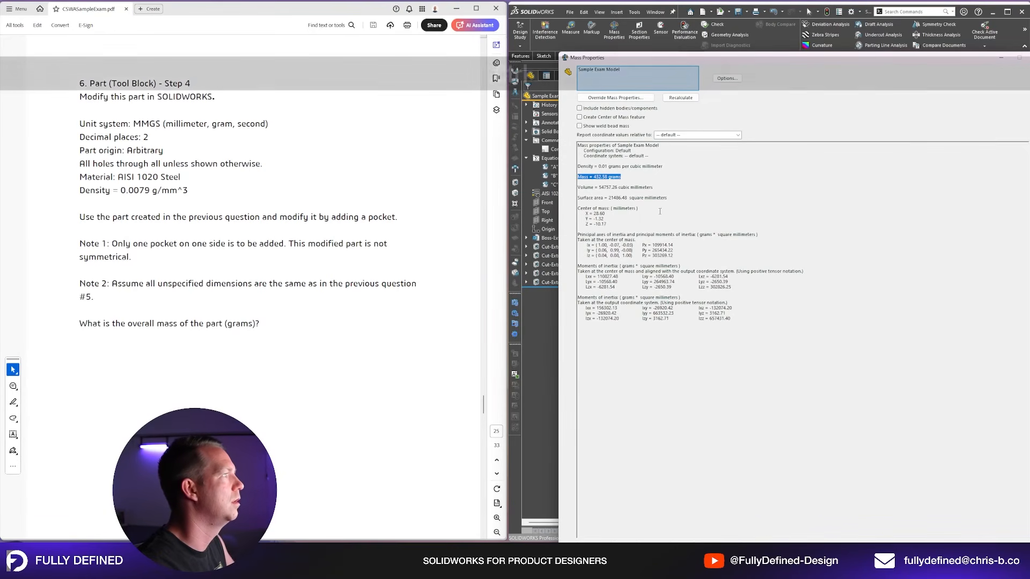
Step: Add "ANSWER 4:" followed by the copied mass to the part's existing comment
key(Escape)
right_click(561, 150)
click(587, 152)
text(ANSWER 4:)
key(ctrl+v)
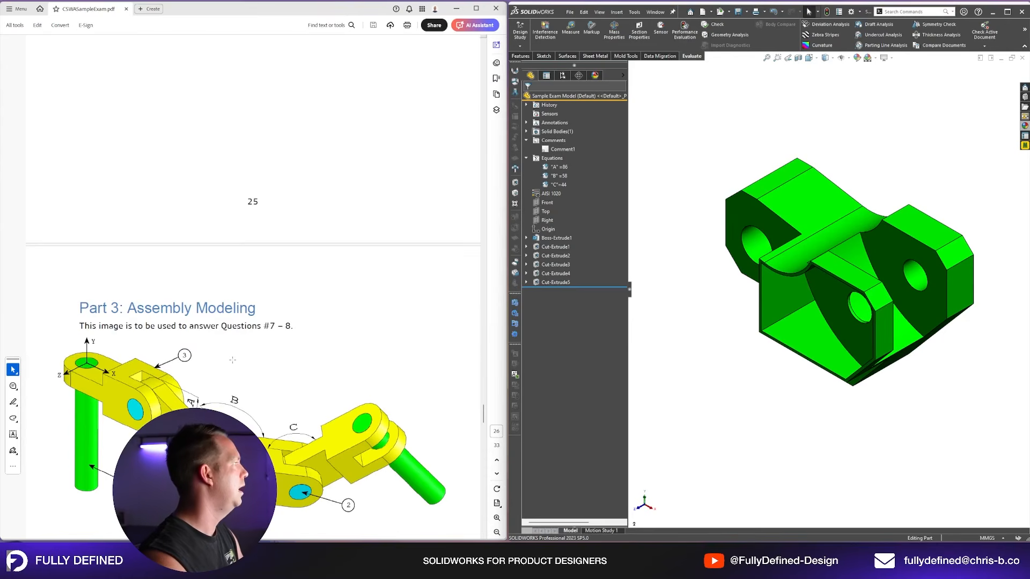
Step: Review question 6 beside the finished tool block and save the part
scroll(232, 360, up, 14)
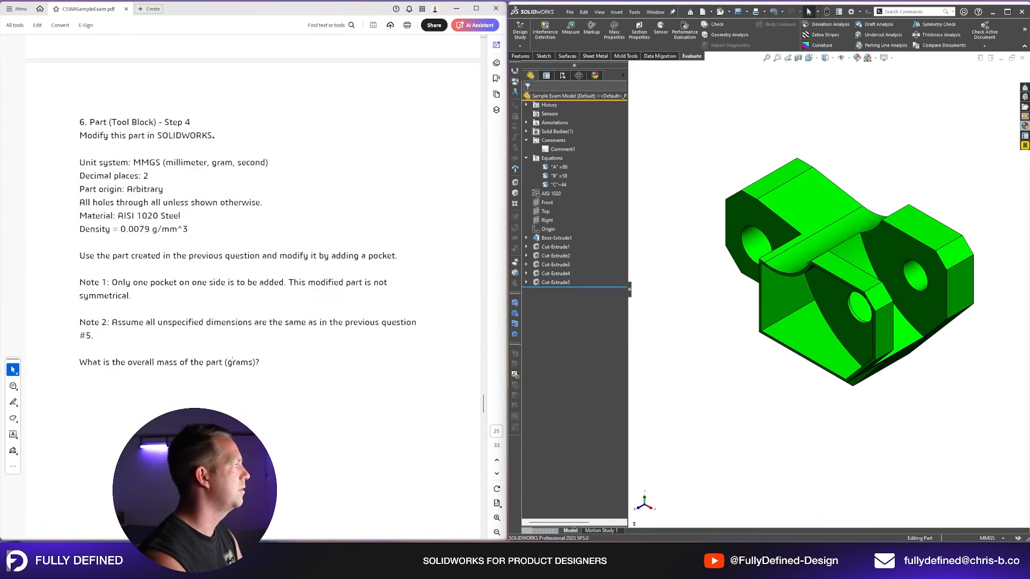
scroll(232, 360, down, 5)
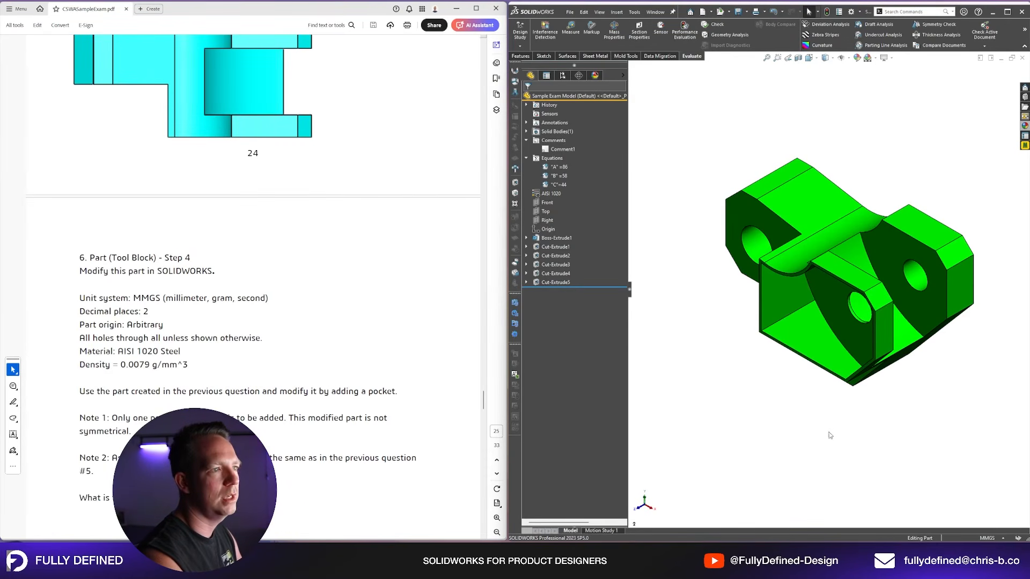
middle_drag(835, 432, 862, 131)
key(ctrl+s)
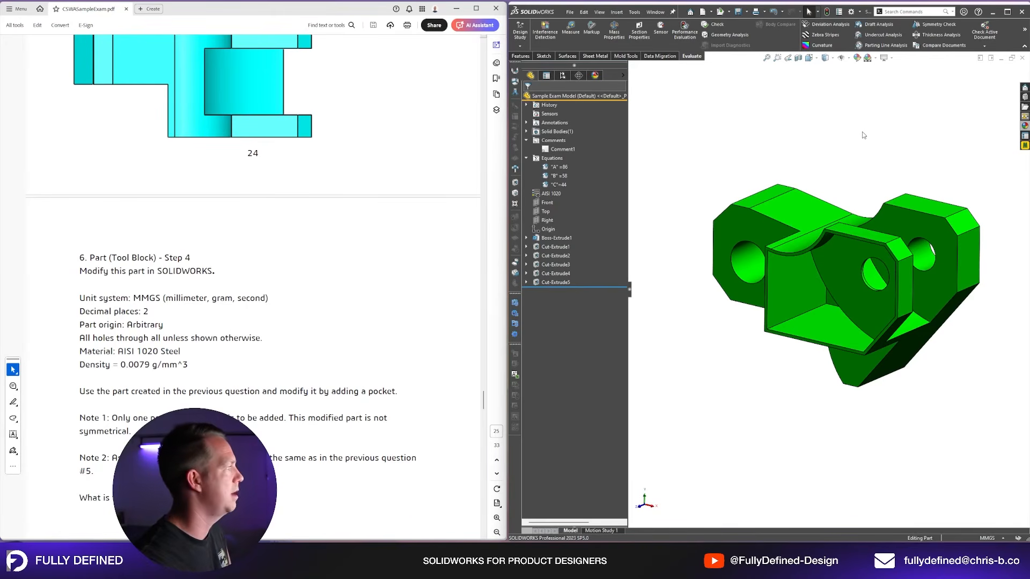
Step: Read questions 7 and 8, examining the chain link assembly image, mating conditions, origin placement, angles and answer options
scroll(294, 374, down, 10)
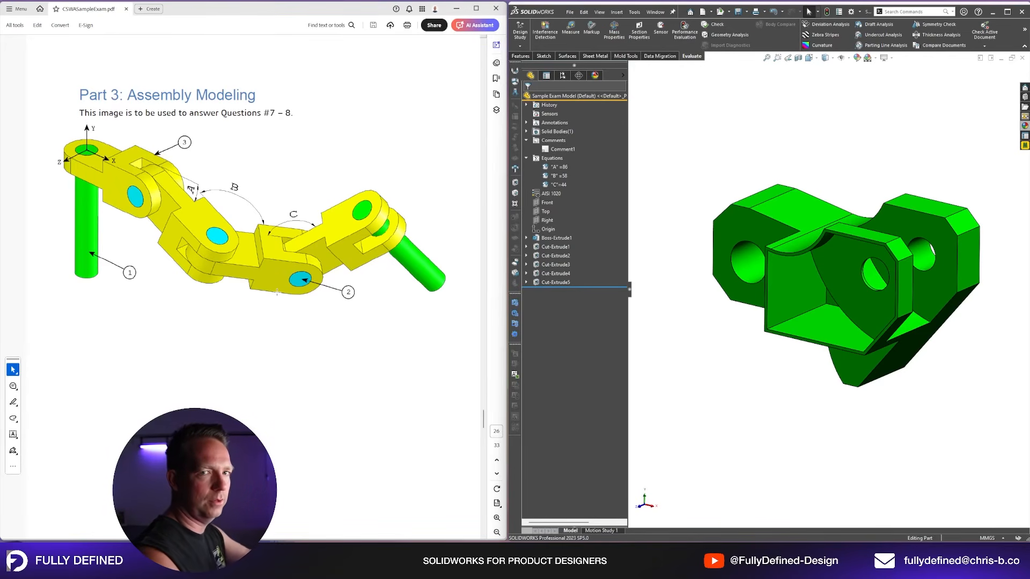
scroll(276, 292, down, 15)
scroll(277, 296, down, 6)
scroll(277, 296, up, 2)
scroll(276, 295, up, 10)
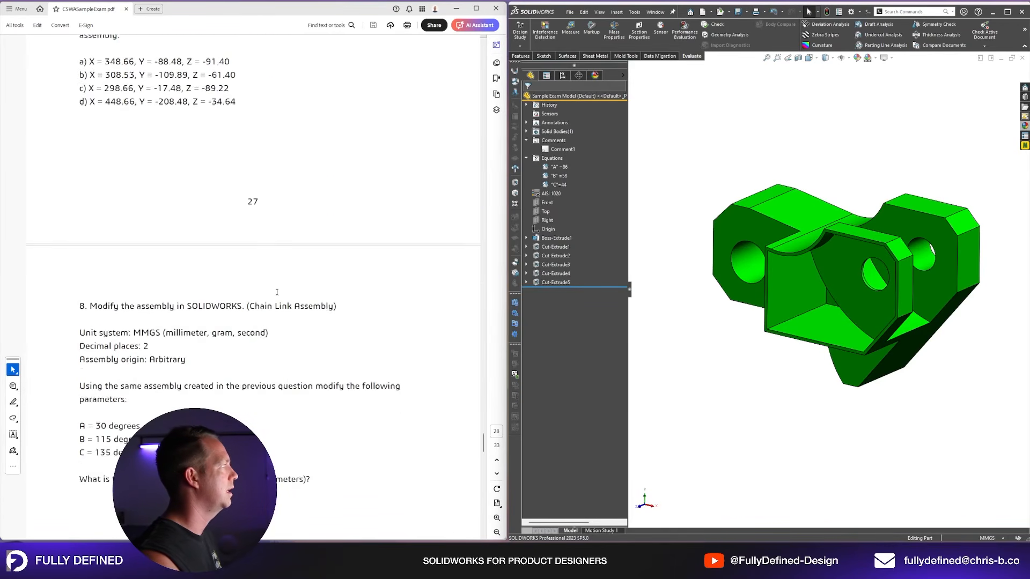
scroll(277, 293, up, 7)
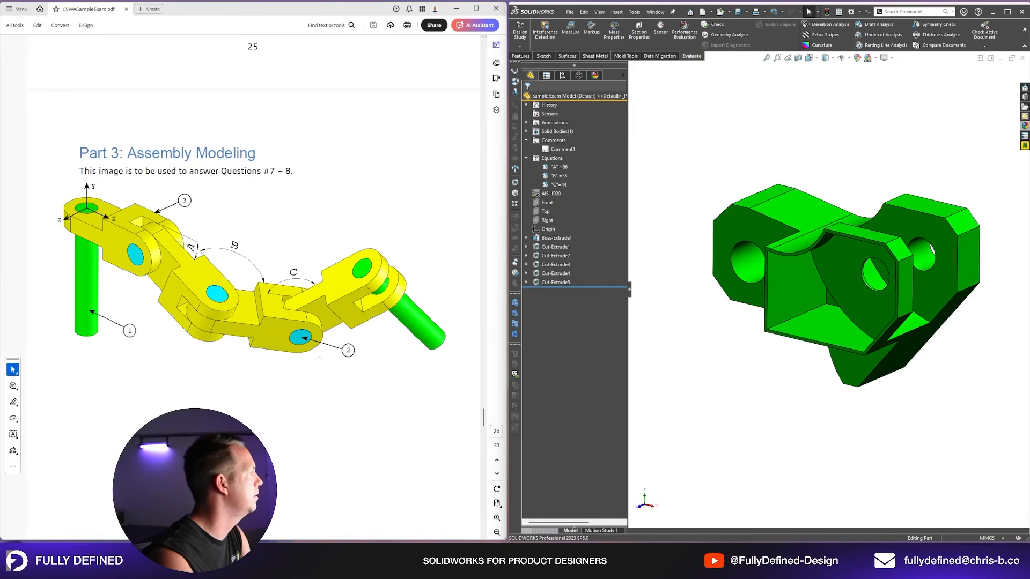
scroll(188, 380, down, 10)
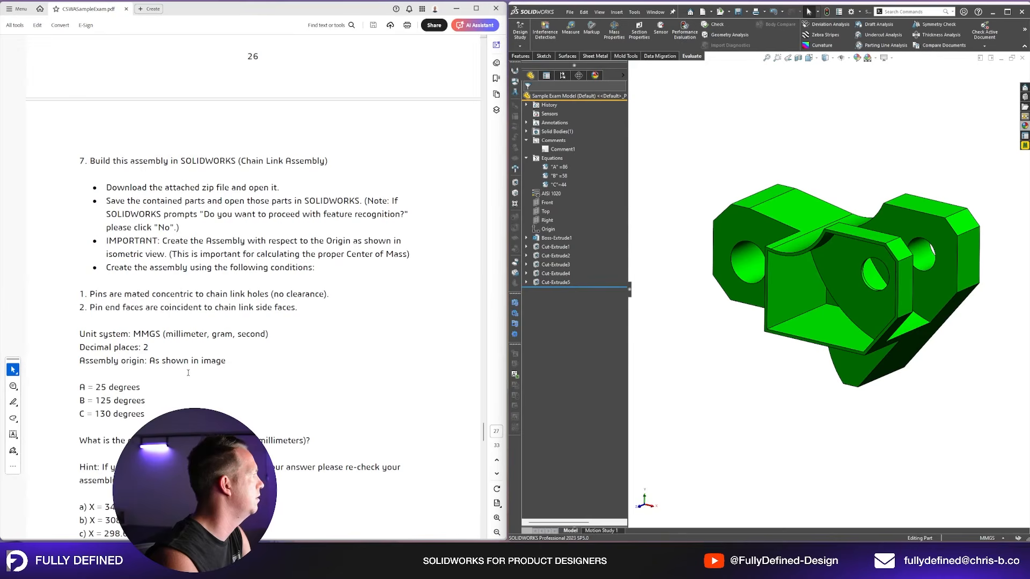
scroll(188, 372, down, 1)
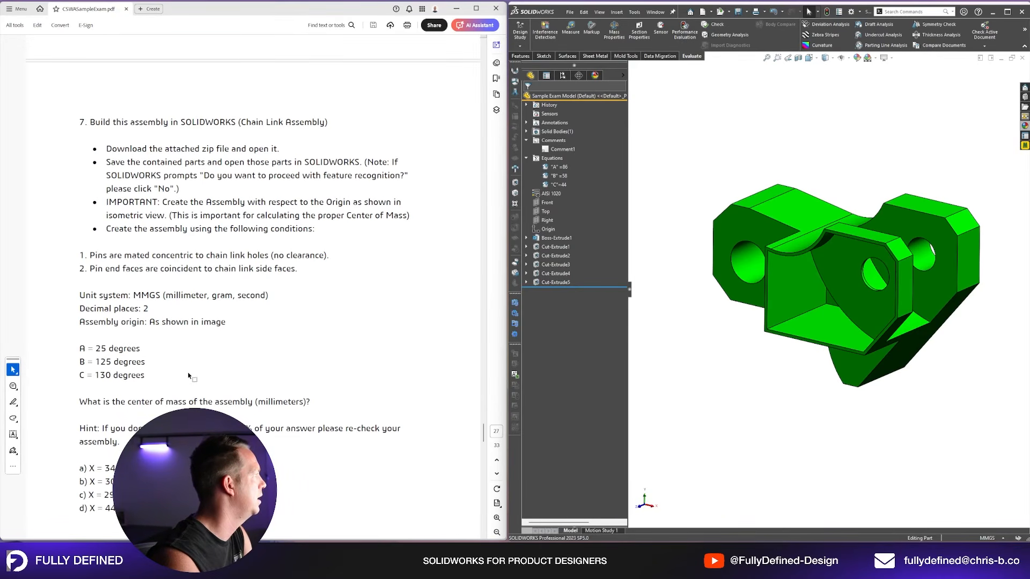
scroll(189, 376, down, 1)
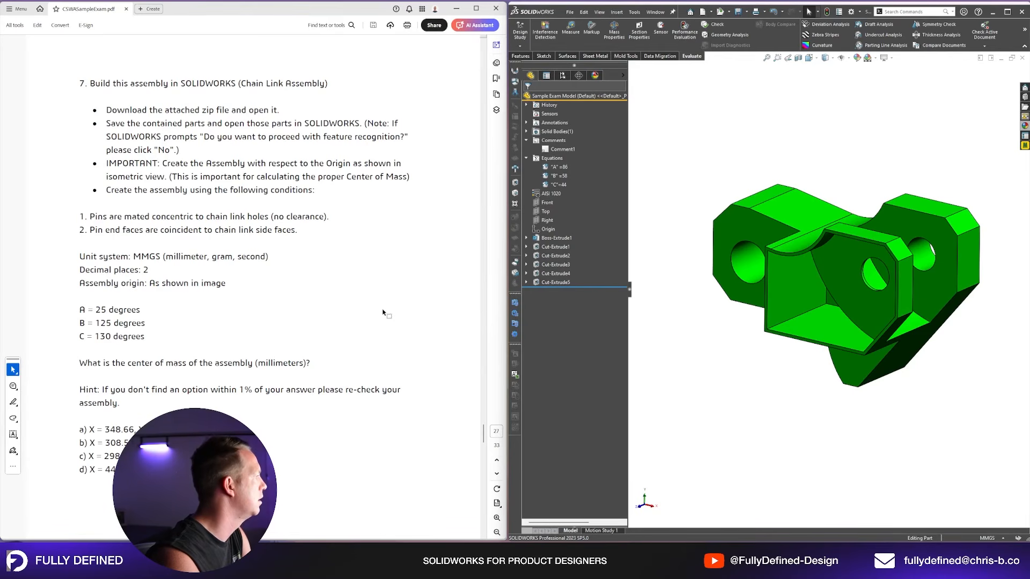
scroll(382, 313, down, 3)
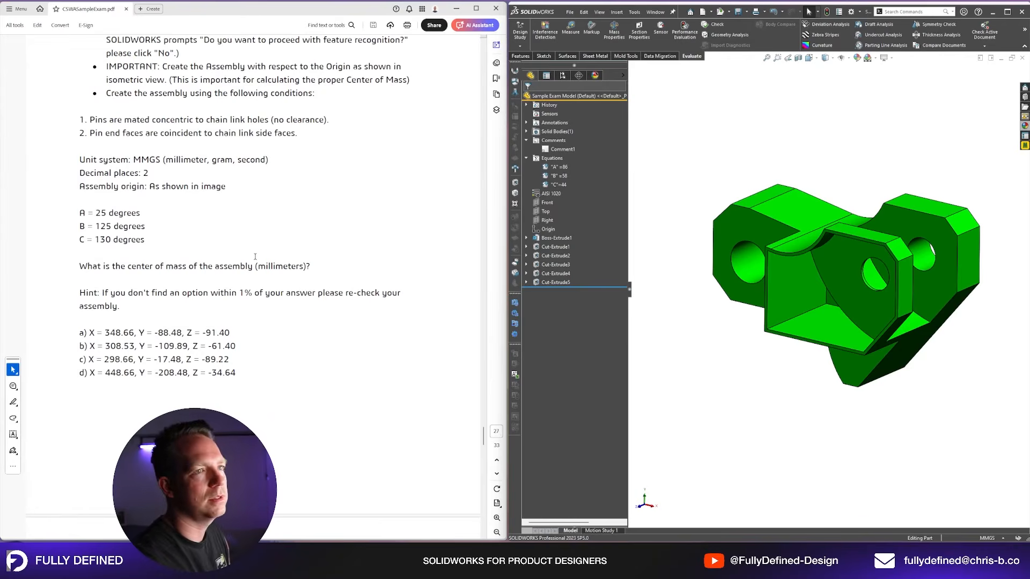
scroll(254, 257, up, 3)
Step: Create a new assembly from the CBCo_ASSEMBLY template and leave the initial component insertion without placing anything
click(703, 12)
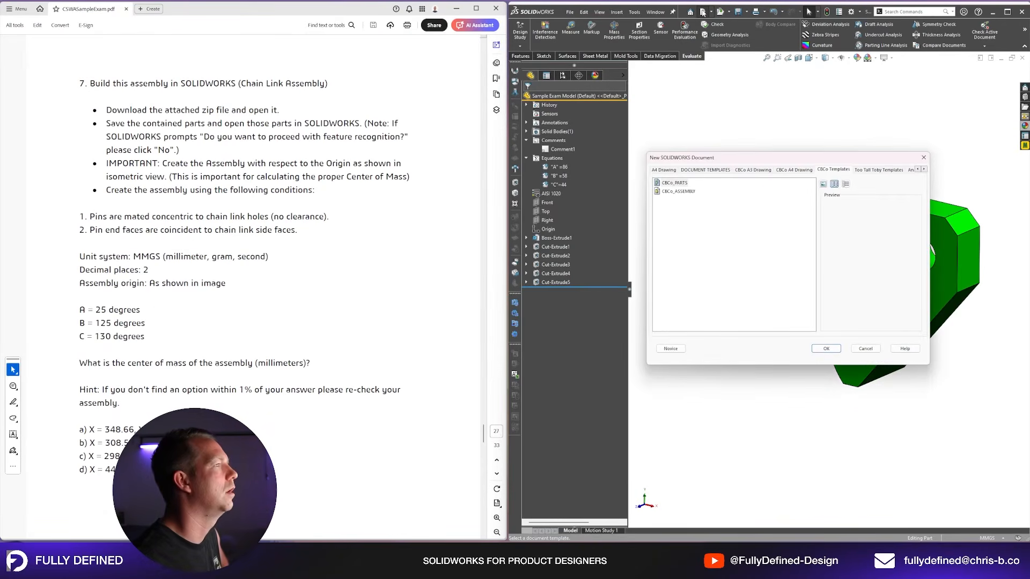
double_click(679, 191)
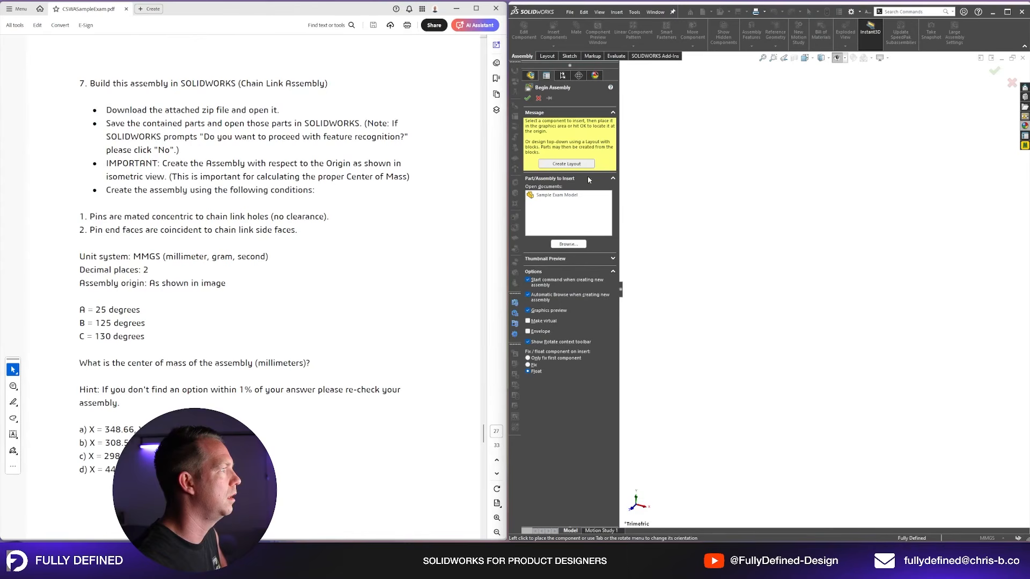
click(539, 98)
Step: Insert chain_link, long_pin and short_pin from the Sample Exam folder into the assembly, converting SOLIDWORKS Colors/Textures only
click(329, 526)
click(86, 123)
ctrl+click(320, 145)
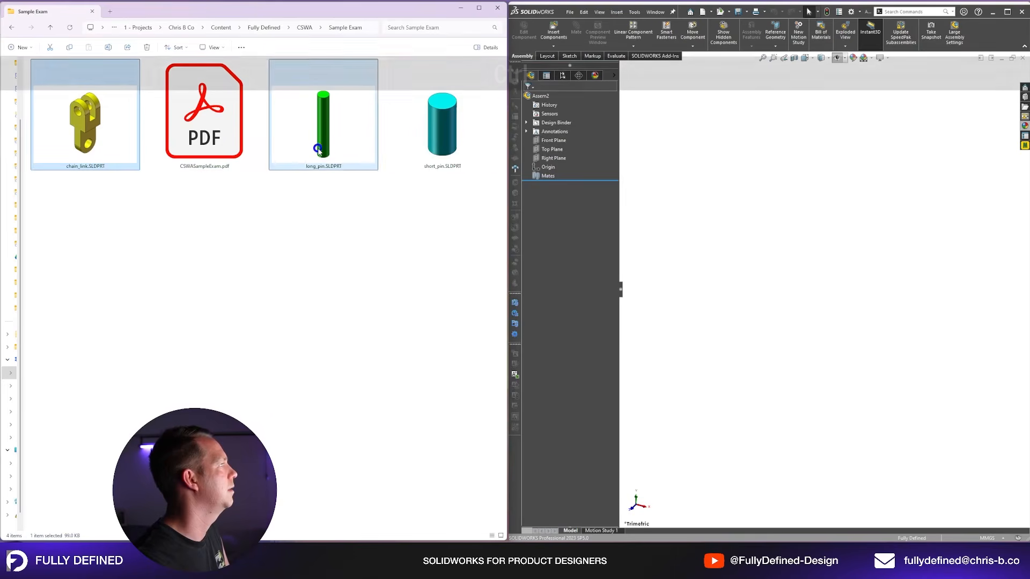
ctrl+click(429, 150)
drag(432, 153, 803, 319)
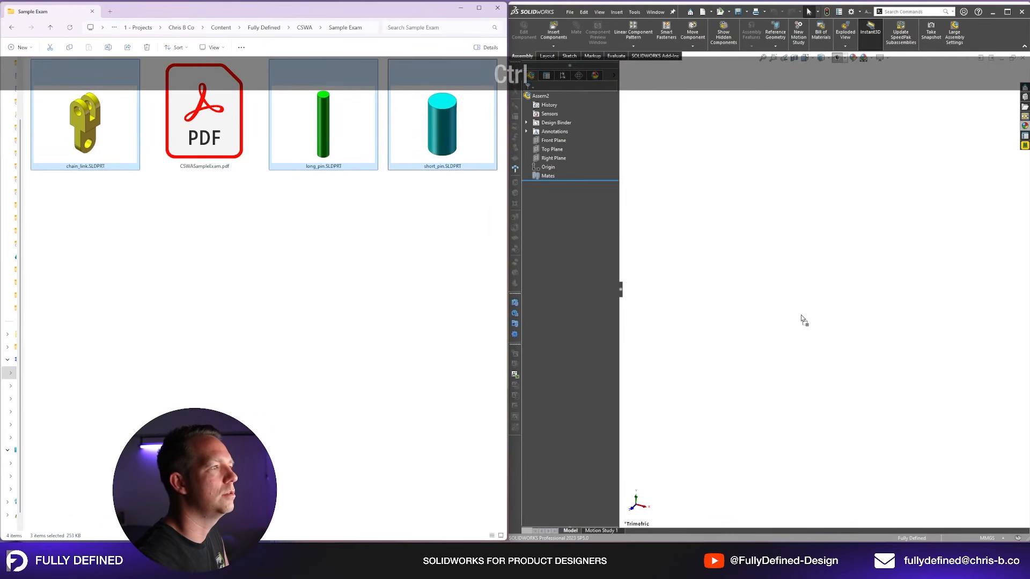
drag(831, 222, 817, 260)
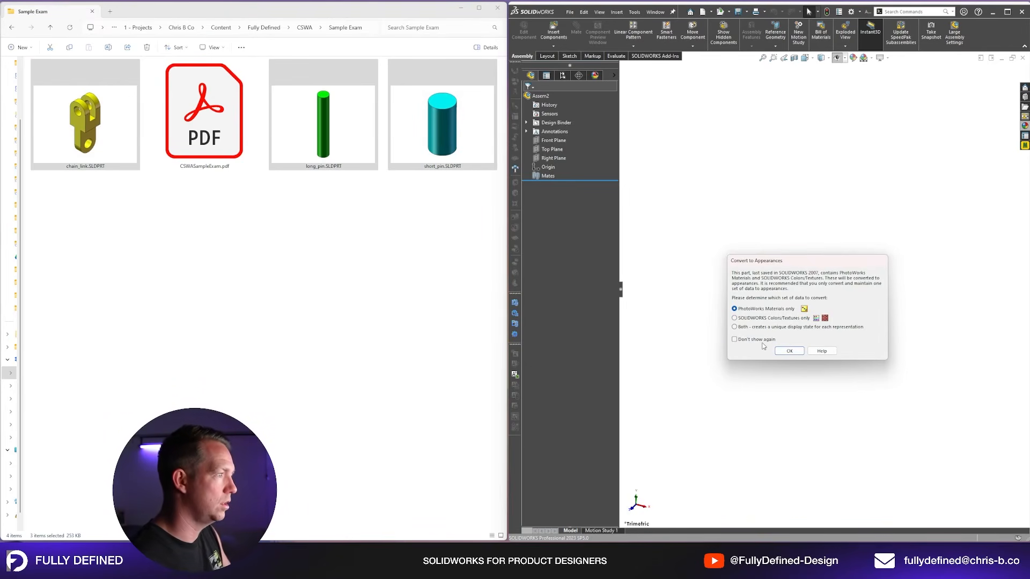
click(751, 318)
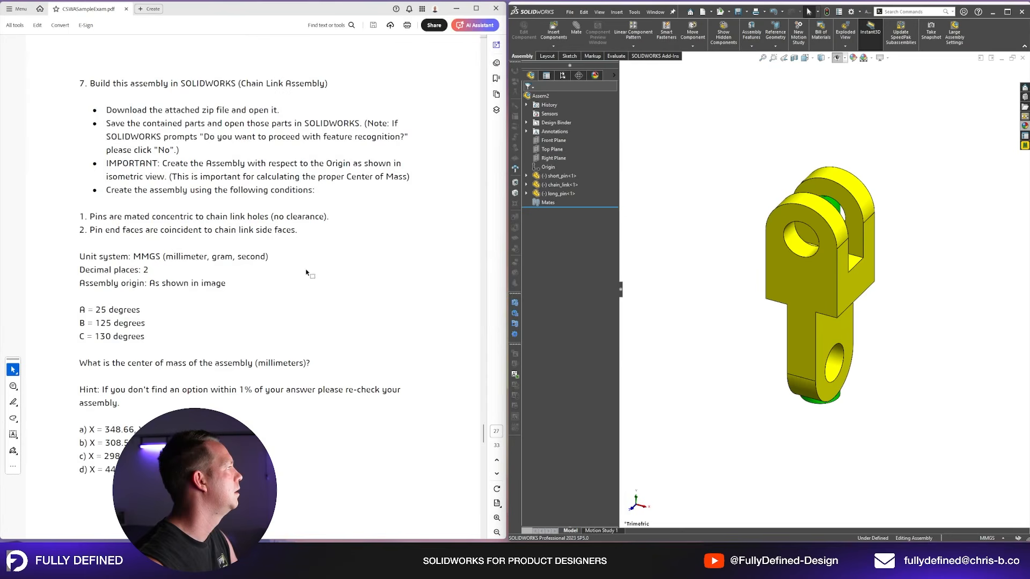
Step: Bring up the assembly image for questions 7 and 8 and spread the pins and chain link apart
scroll(309, 270, up, 1)
scroll(308, 271, down, 8)
scroll(308, 271, up, 2)
scroll(306, 273, up, 10)
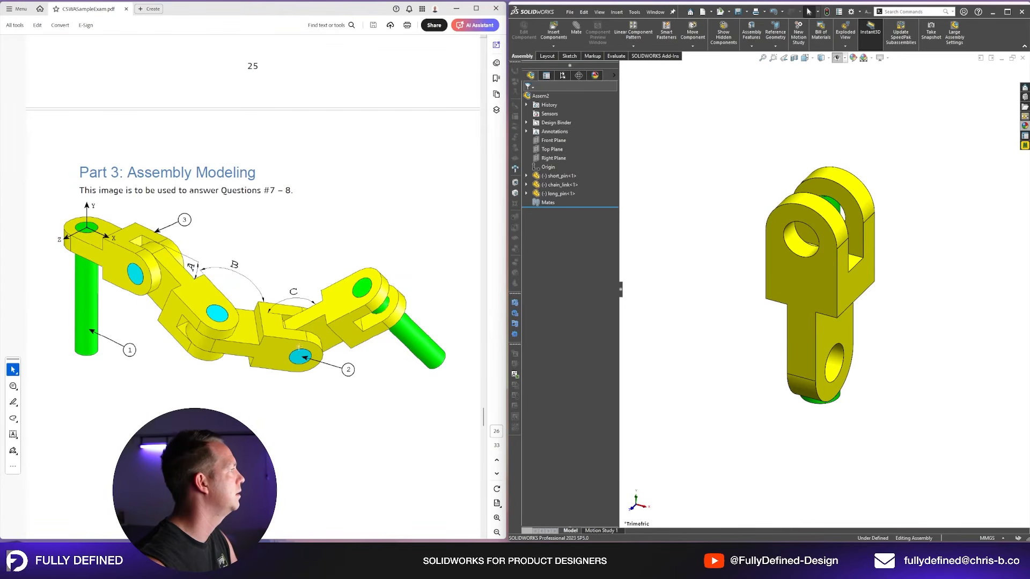
scroll(822, 315, up, 4)
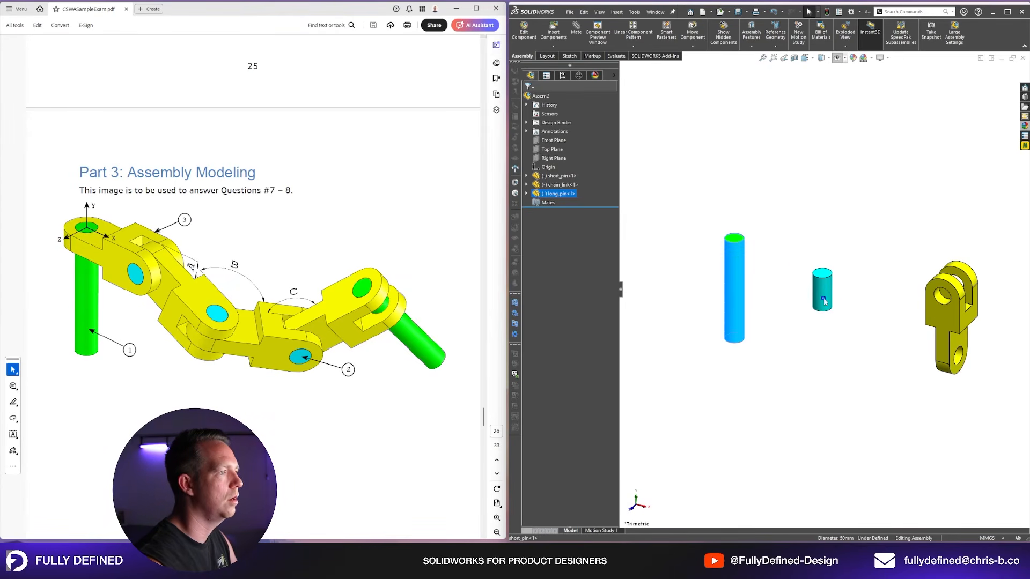
drag(824, 302, 936, 211)
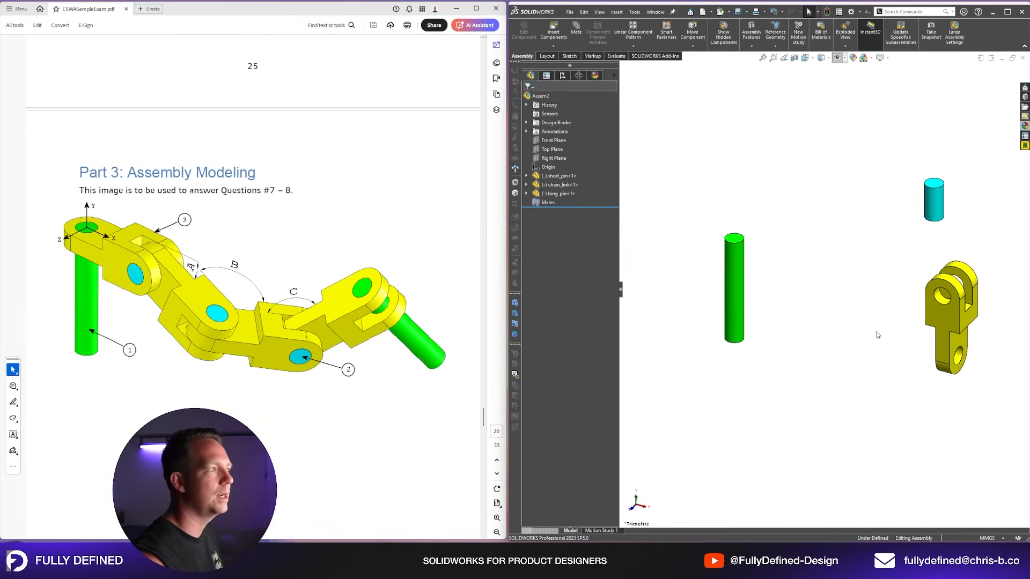
Step: Mate the long pin's upper end face coincident with the assembly's Top Plane
click(577, 34)
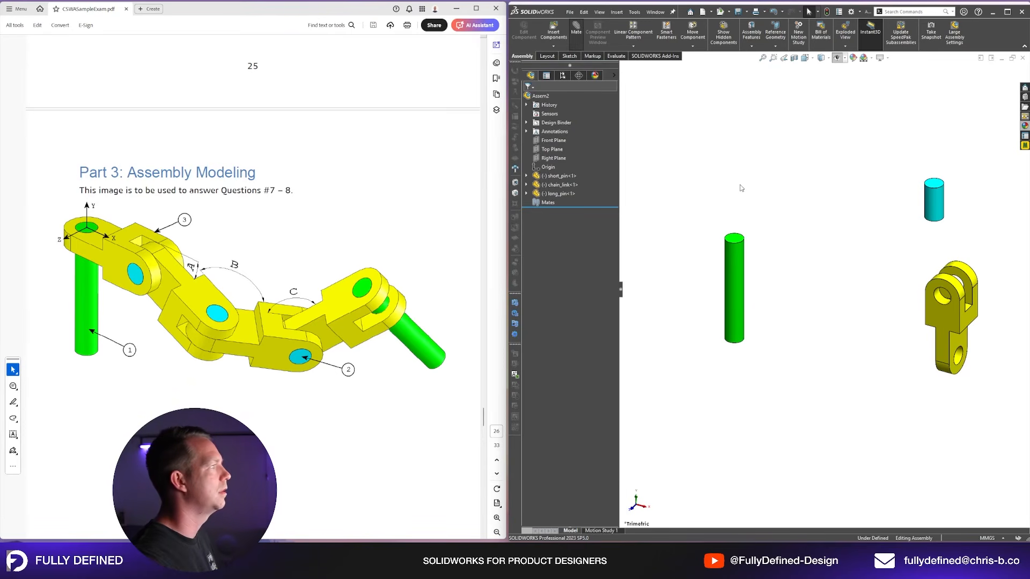
click(650, 124)
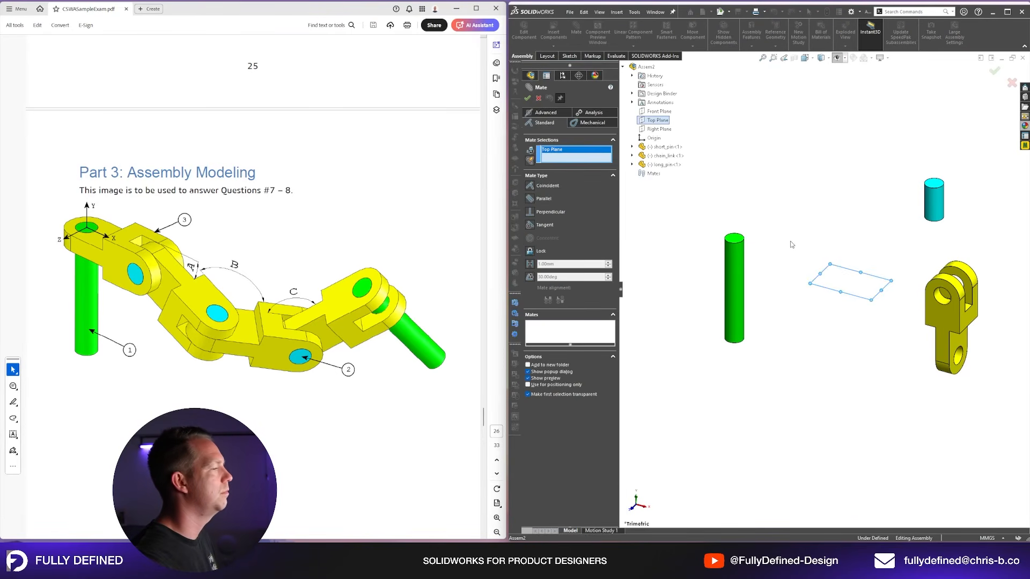
scroll(773, 225, down, 2)
click(746, 231)
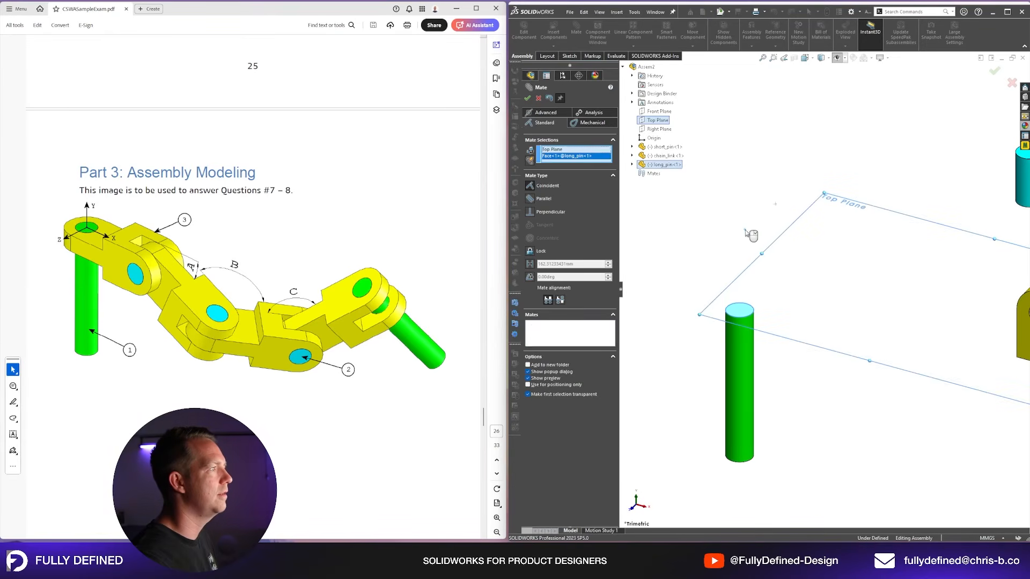
click(735, 220)
click(745, 350)
key(f)
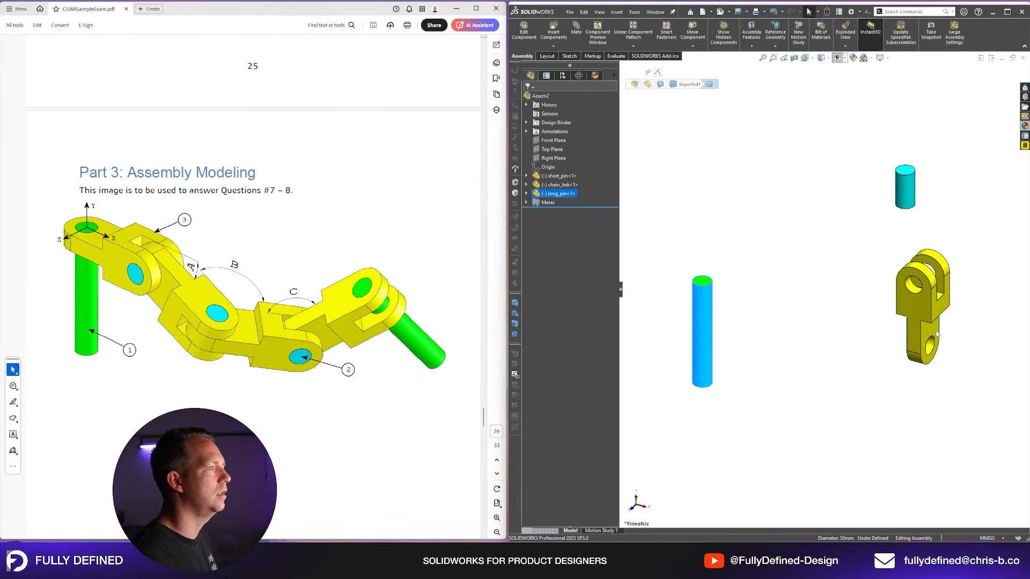
Step: Mate the long pin's origin coincident with the assembly origin, and put long_pin first in the component order
click(696, 198)
click(550, 168)
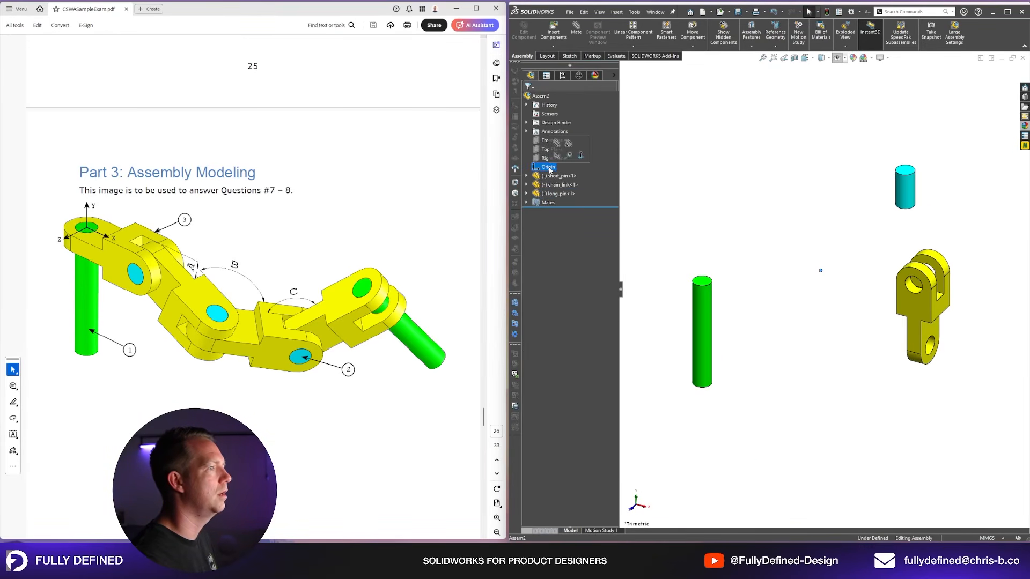
click(526, 194)
click(558, 283)
mouse_move(726, 289)
middle_down()
mouse_move(729, 225)
mouse_move(724, 295)
middle_up()
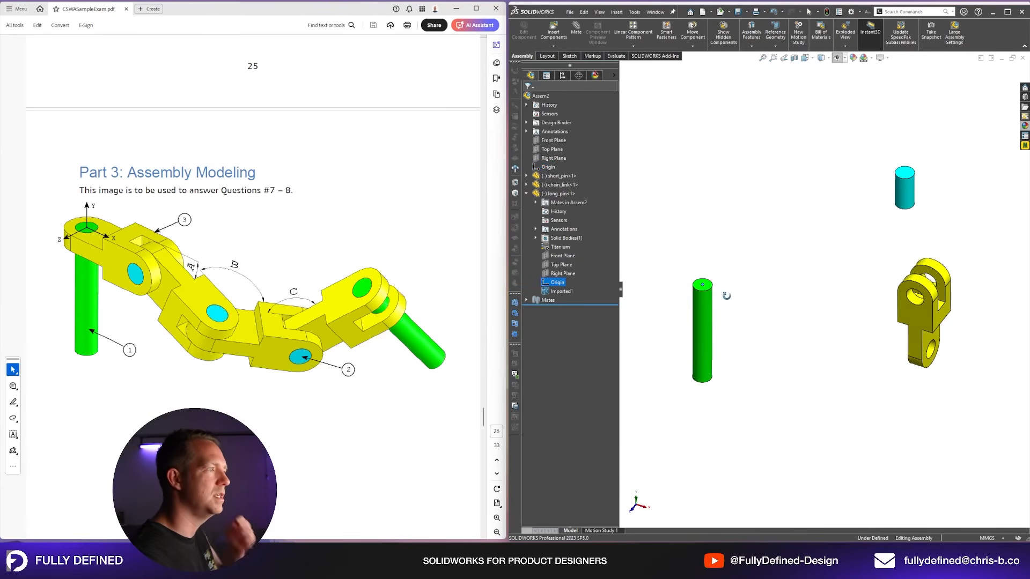
ctrl+click(548, 167)
click(576, 29)
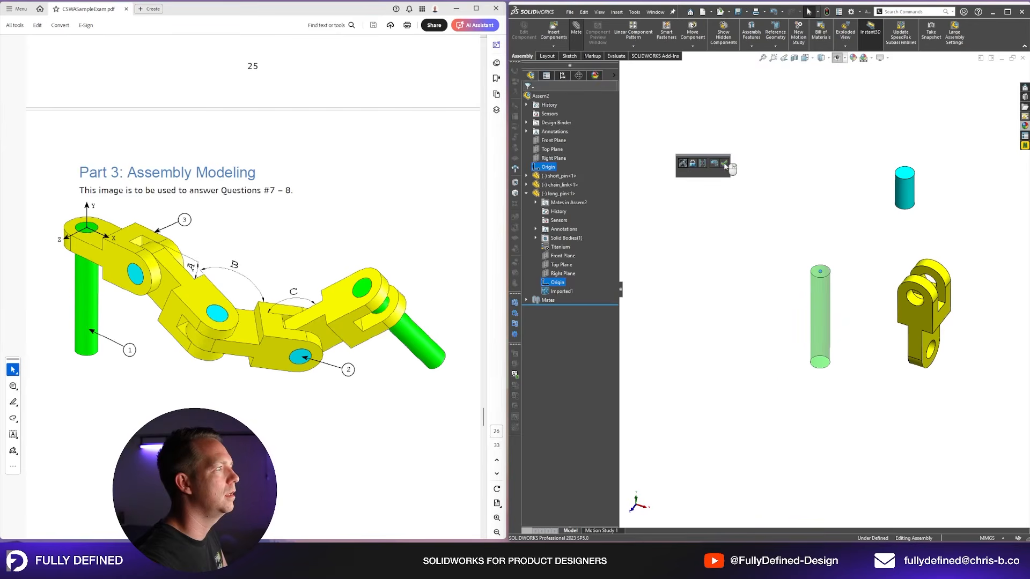
click(725, 166)
click(528, 99)
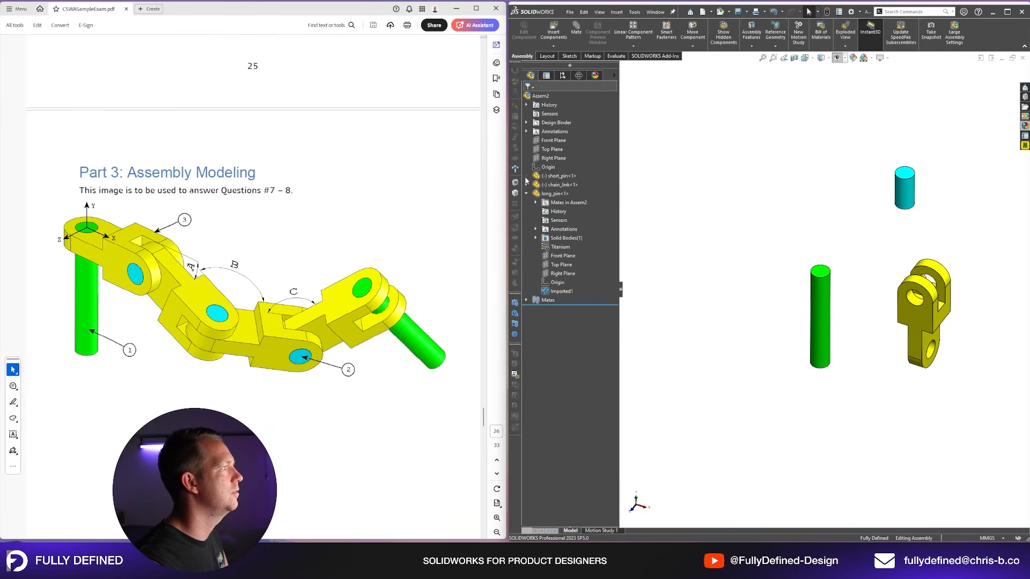
click(529, 194)
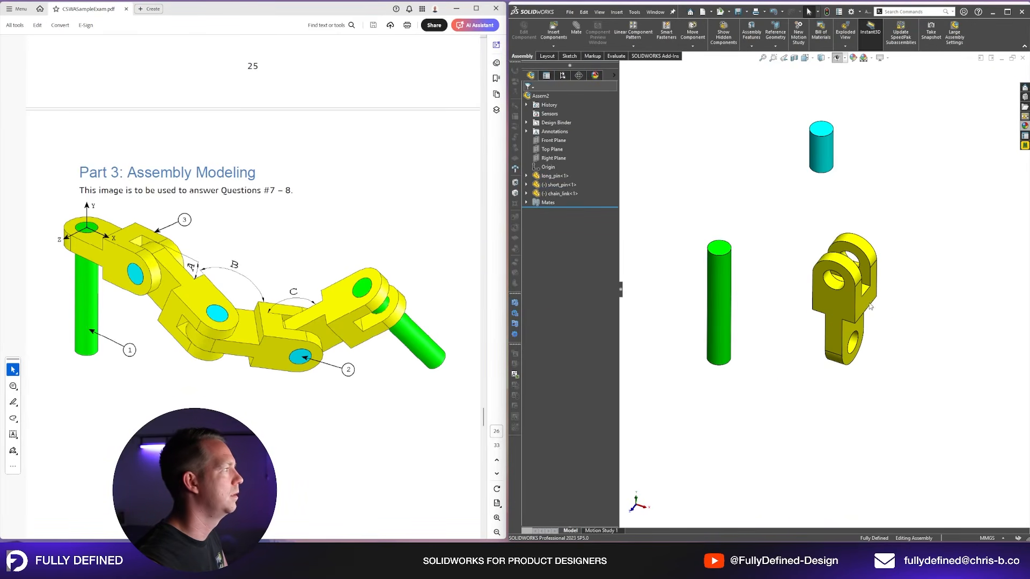
Step: Mate the chain link concentric with the long pin and flush with its upper end, and fit the short pin into the link's fork holes
drag(865, 302, 773, 208)
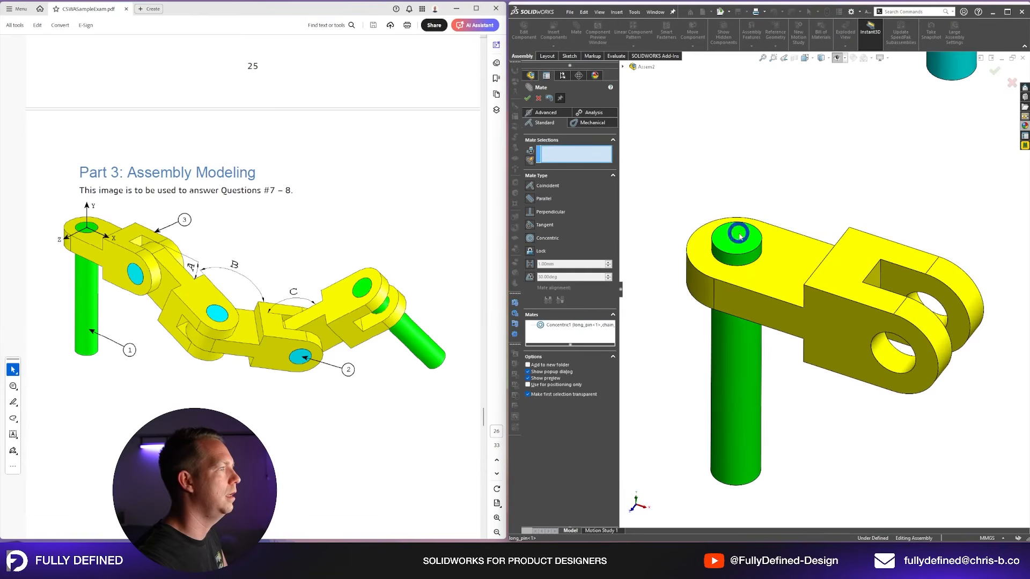
click(738, 233)
click(785, 271)
right_click(787, 273)
scroll(787, 272, up, 4)
middle_drag(852, 240, 856, 206)
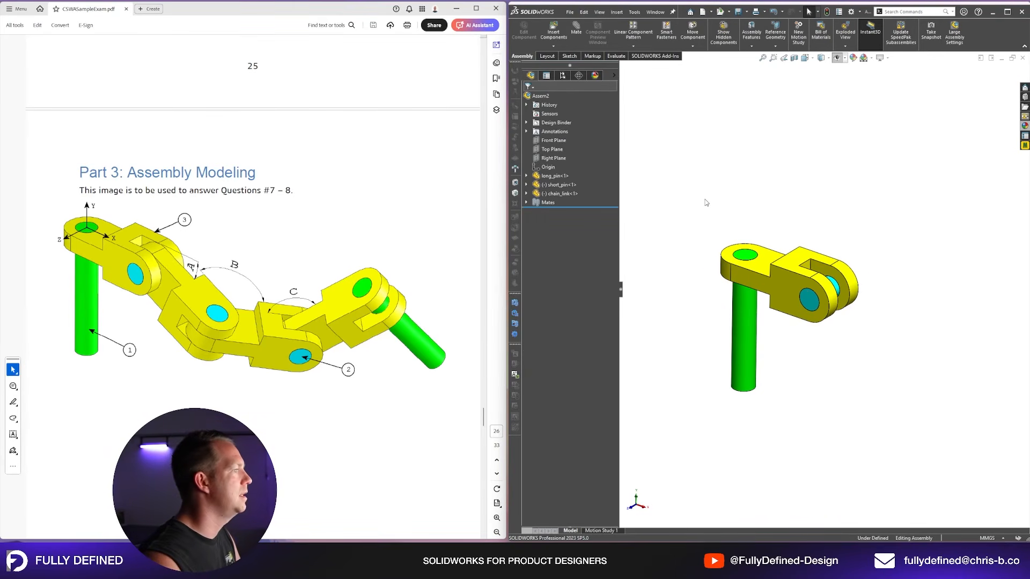
Step: Mate the chain link's side face parallel to the assembly's Front Plane, and place chain_link above short_pin in the component order
click(553, 140)
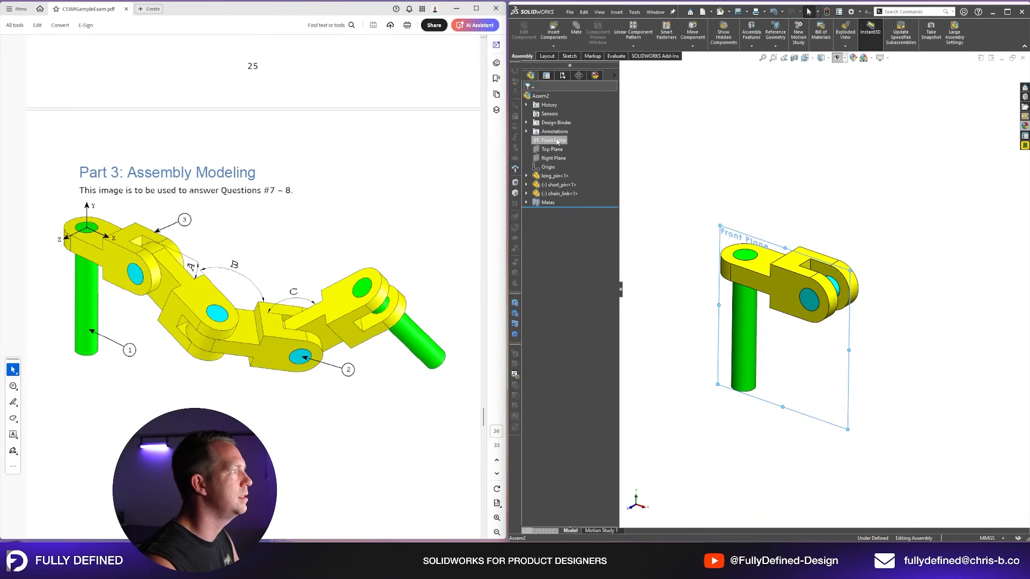
ctrl+click(774, 291)
click(576, 27)
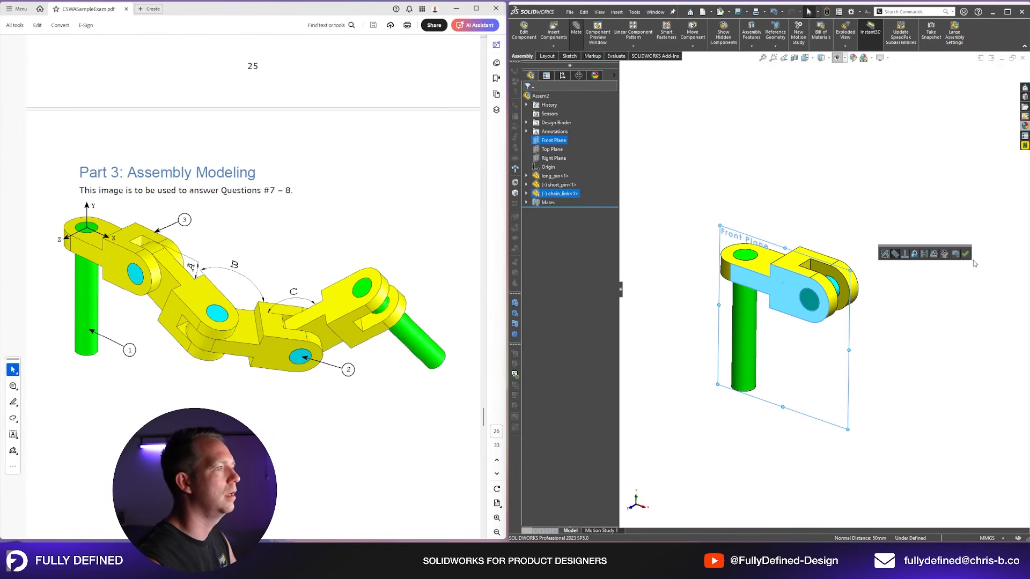
click(974, 262)
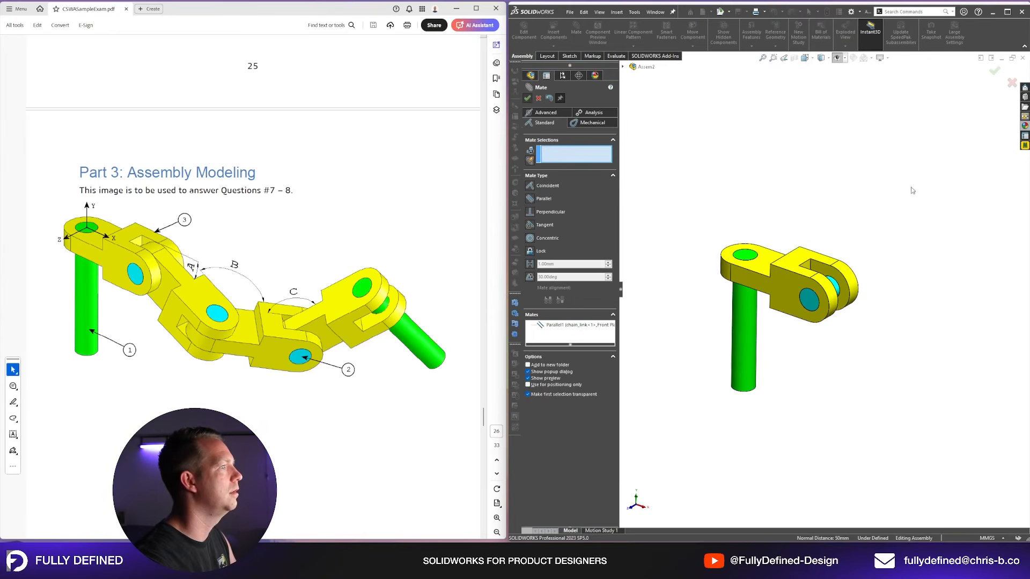
key(Escape)
click(791, 288)
drag(558, 184, 555, 199)
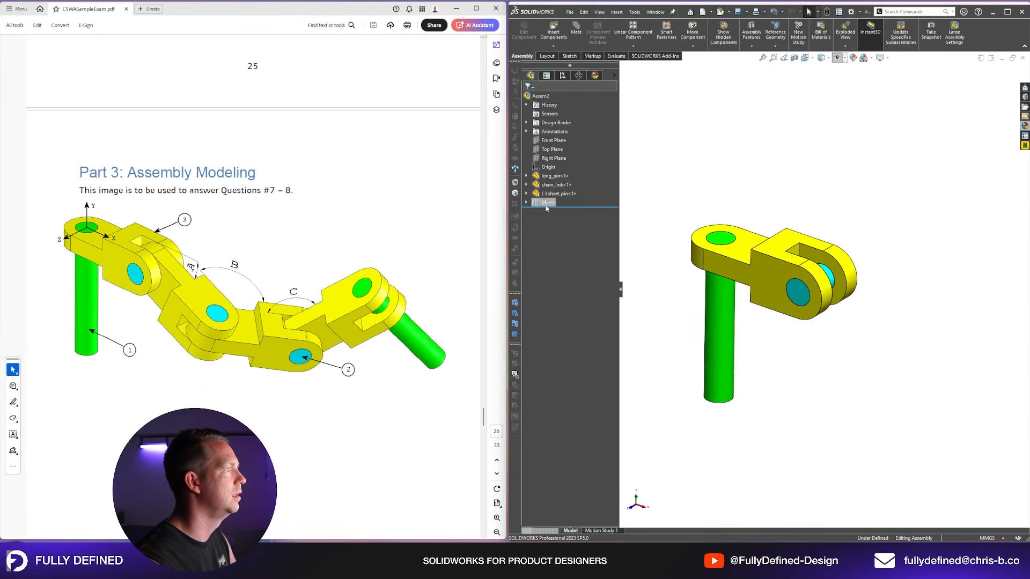
Step: Lock the rotation of the short pin's concentric mate with the chain link
click(565, 195)
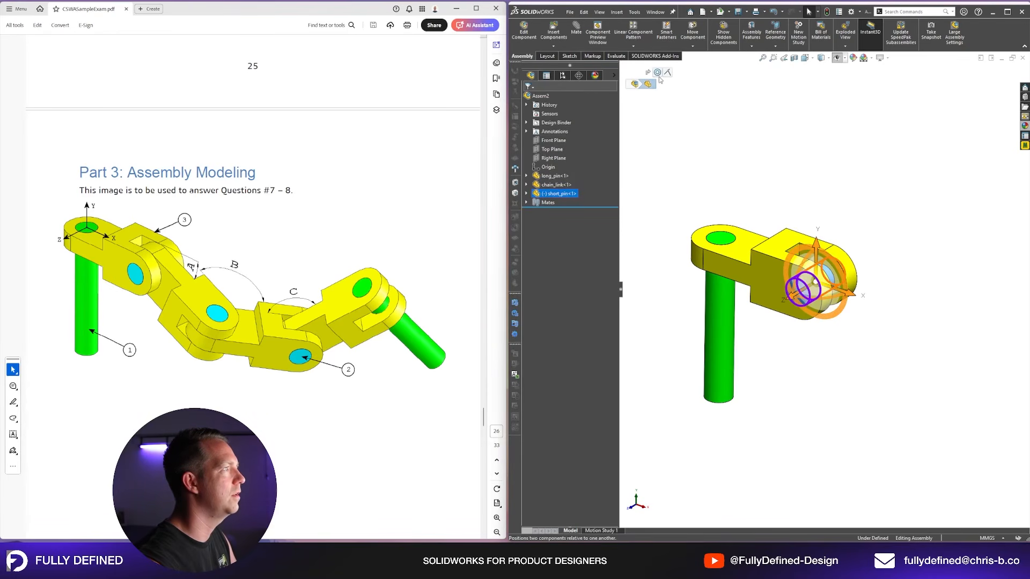
right_click(659, 76)
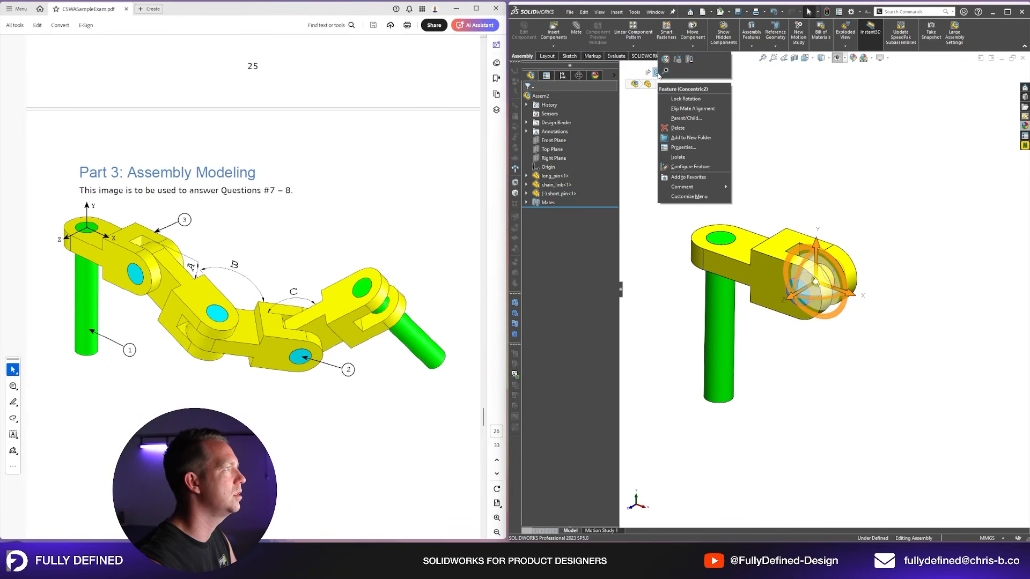
click(690, 100)
click(943, 253)
scroll(831, 342, down, 2)
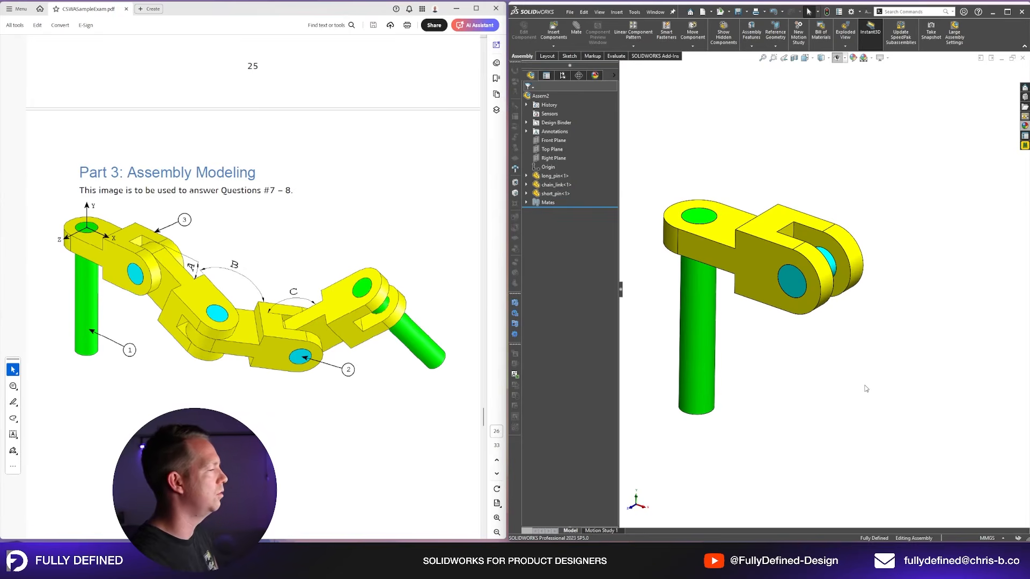
scroll(865, 388, up, 3)
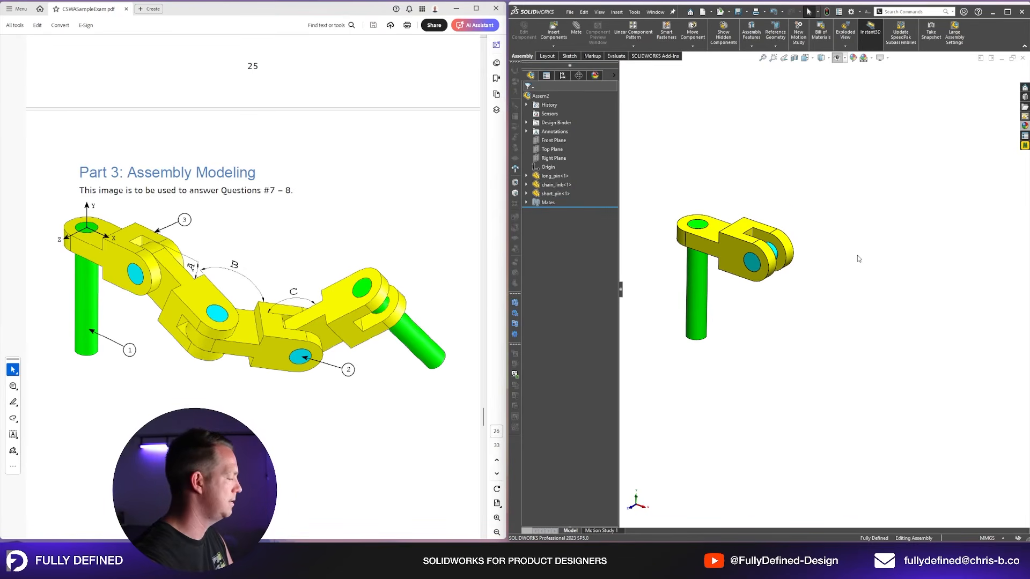
Step: Save the assembly as Sample Exam ASM in the CSWA folder
key(ctrl+s)
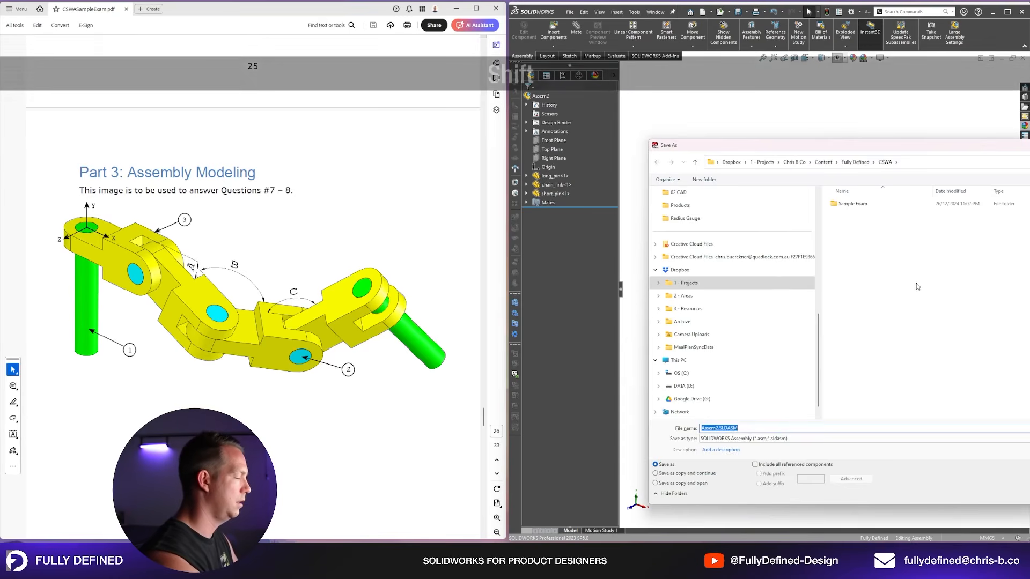
text(Sample Exam ASM)
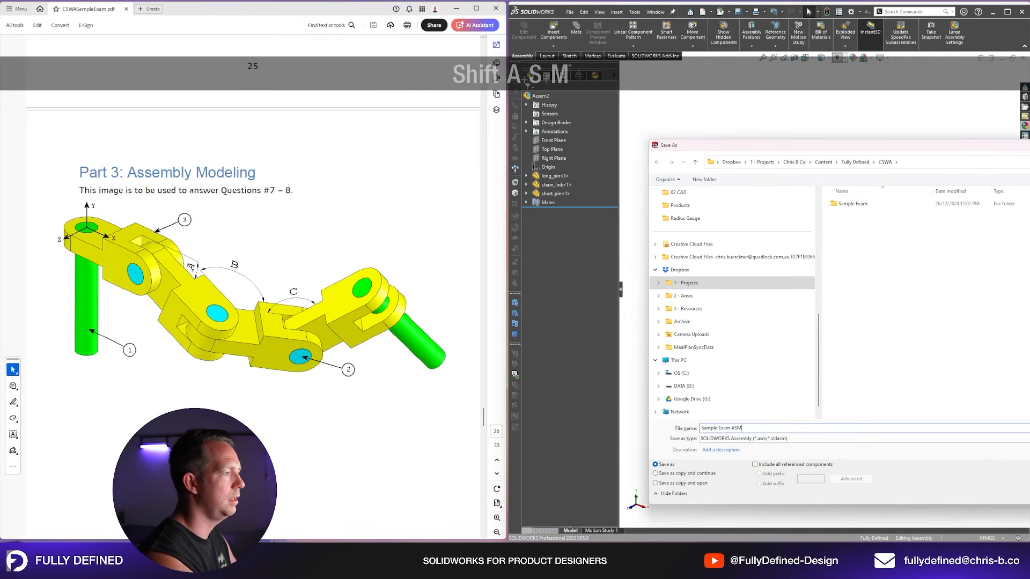
key(Return)
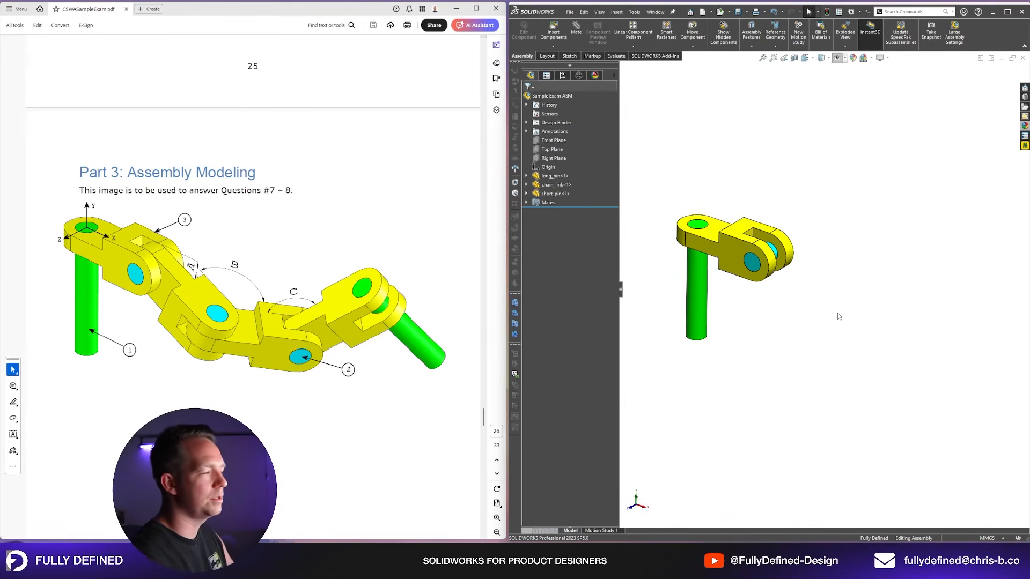
Step: Copy the chain link beside the first one and mate the copy's single-lug hole concentric with the short pin
scroll(837, 313, up, 2)
scroll(863, 326, down, 2)
ctrl+drag(719, 236, 826, 273)
click(576, 29)
scroll(791, 254, down, 3)
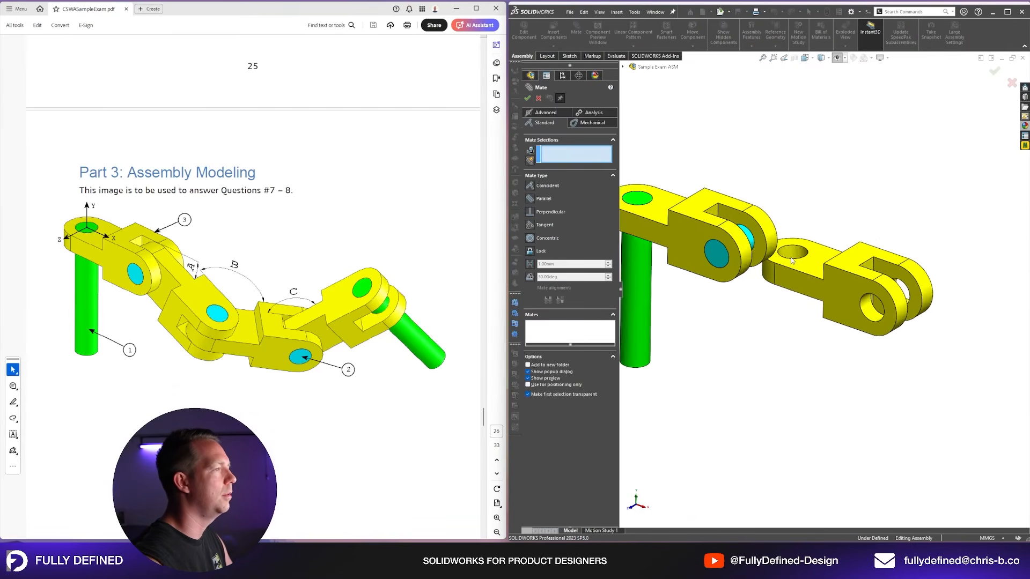
click(791, 254)
click(743, 235)
right_click(744, 236)
Step: Mate the second chain link's lug side face coincident with the inner fork face of the first link
click(769, 247)
middle_drag(769, 247, 682, 269)
scroll(682, 269, down, 2)
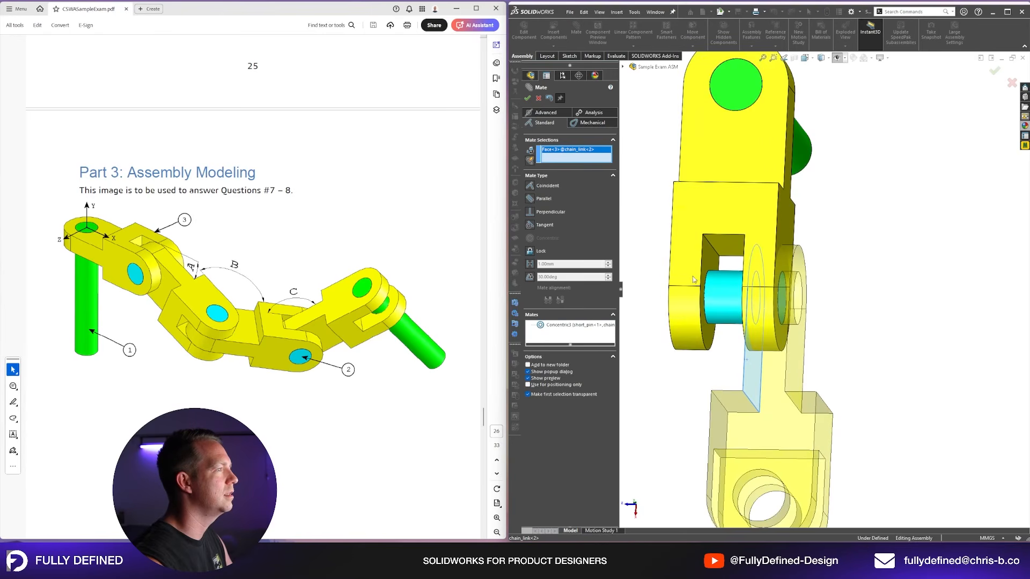
click(728, 267)
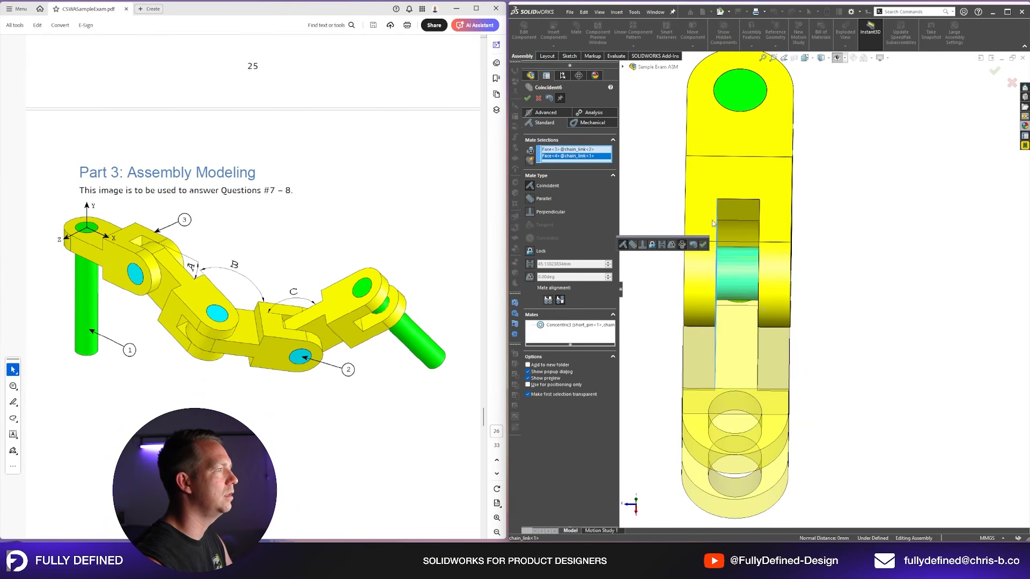
click(703, 245)
key(ctrl+7)
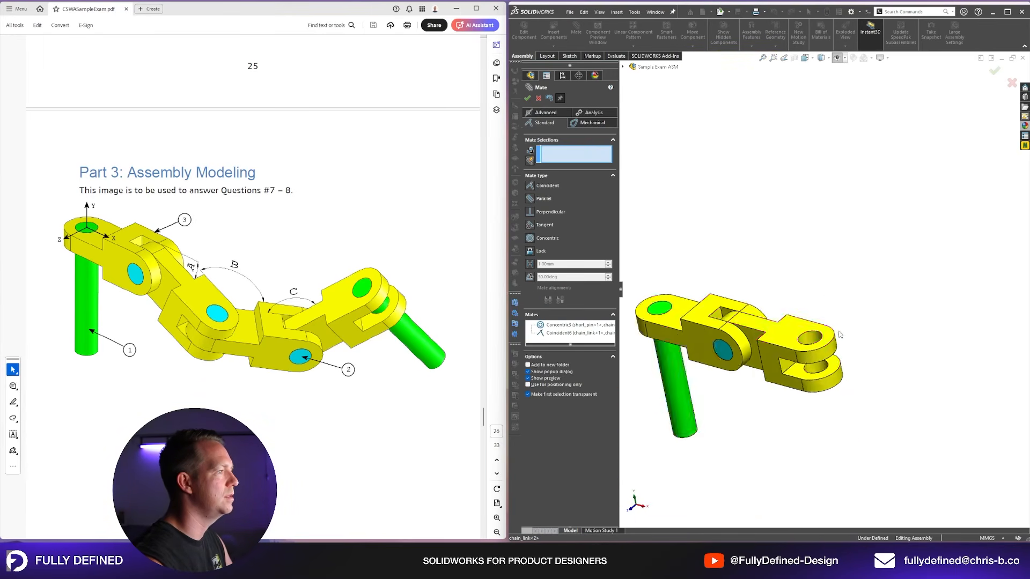
Step: Swing the second chain link downward about the short pin as in the exam image, and look over the question 7 build instructions
drag(853, 252, 781, 315)
scroll(205, 277, down, 10)
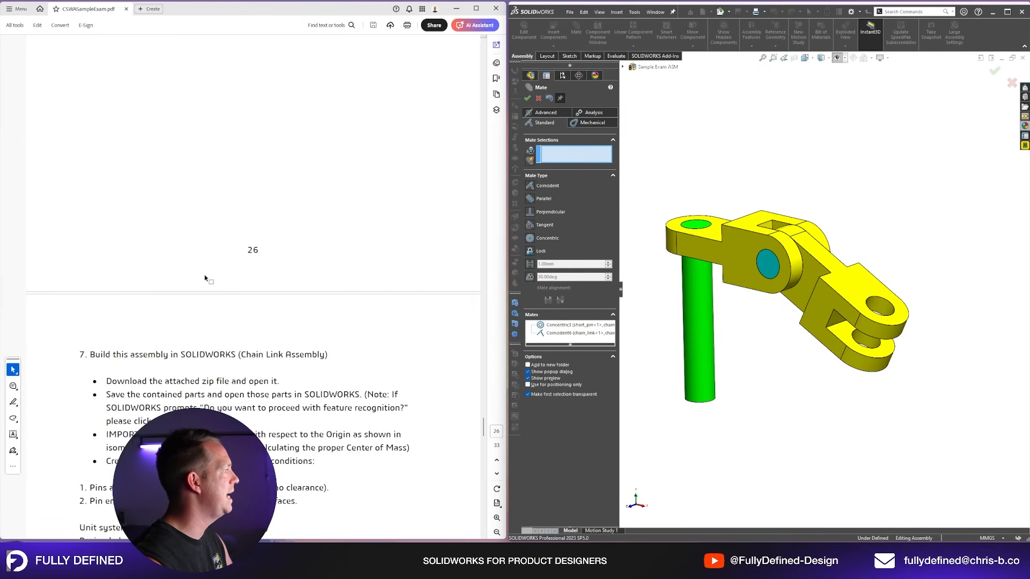
scroll(145, 387, up, 10)
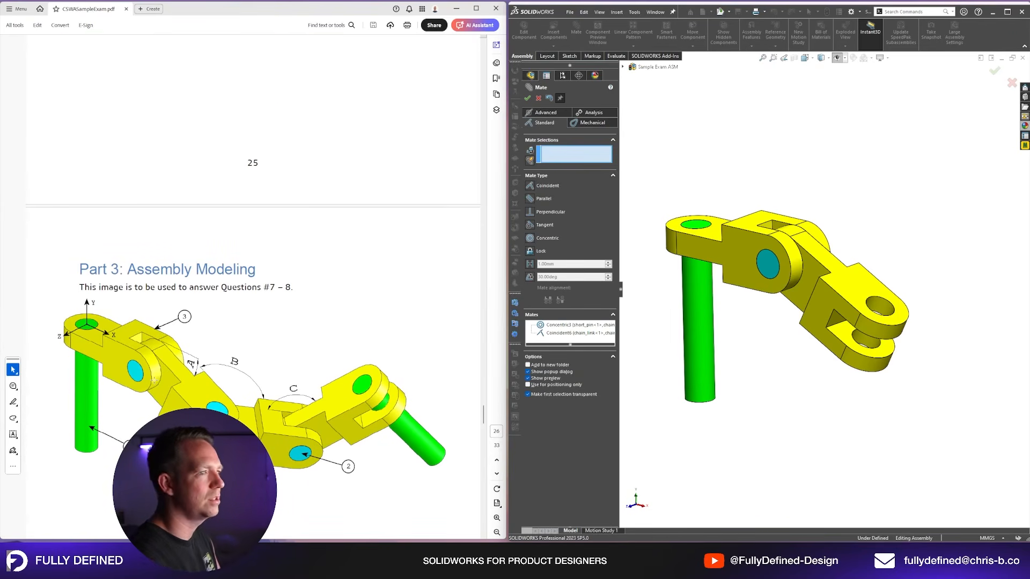
Step: Try an angle mate of 25 degrees between the upper faces of the first and second chain links
scroll(840, 277, down, 3)
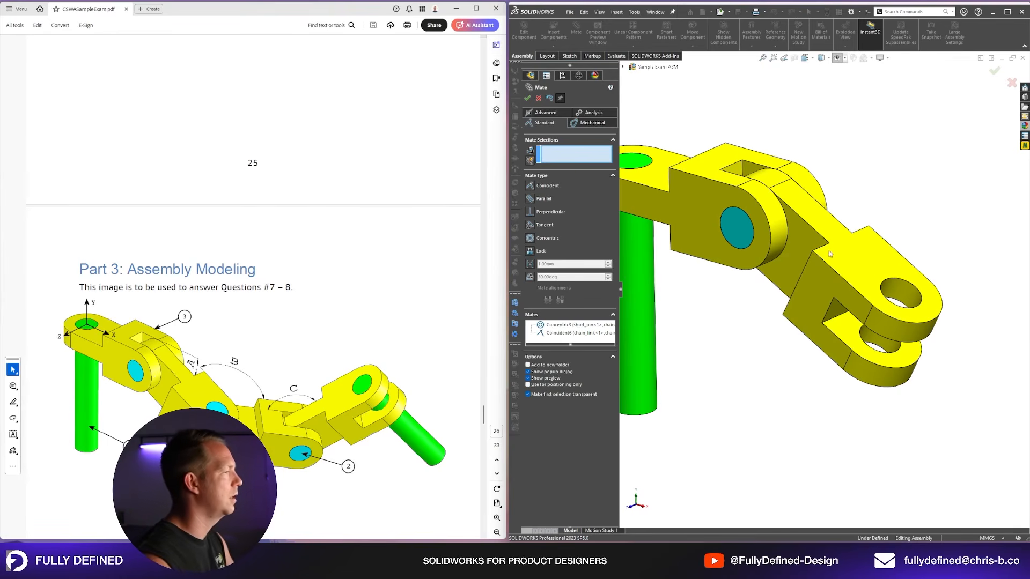
click(749, 195)
click(865, 240)
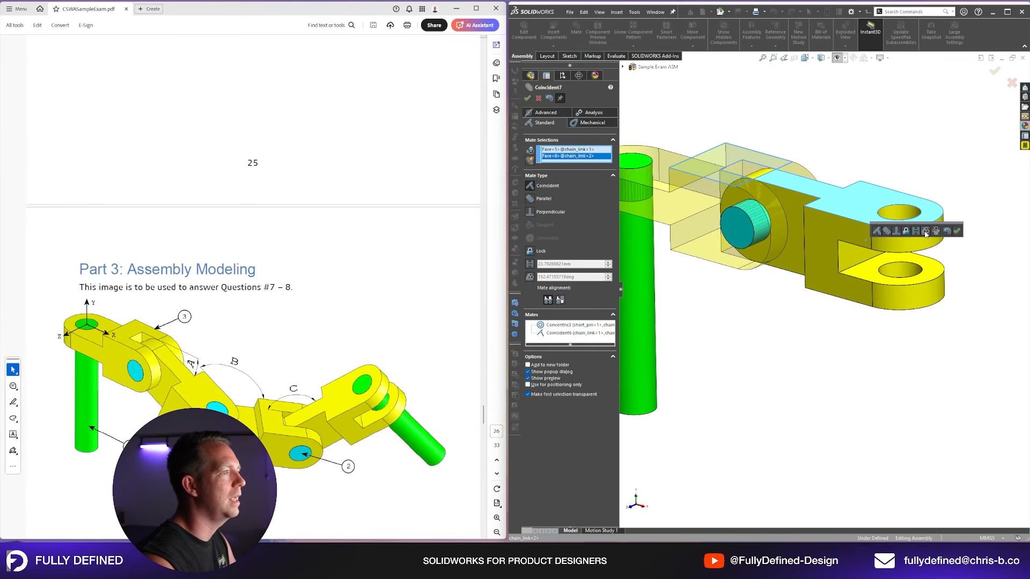
click(925, 231)
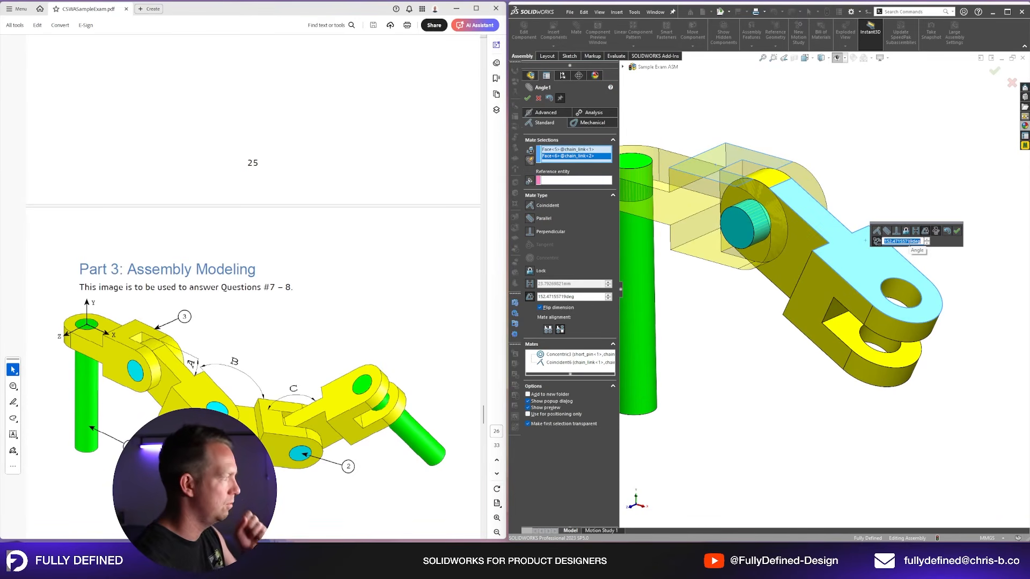
text(25)
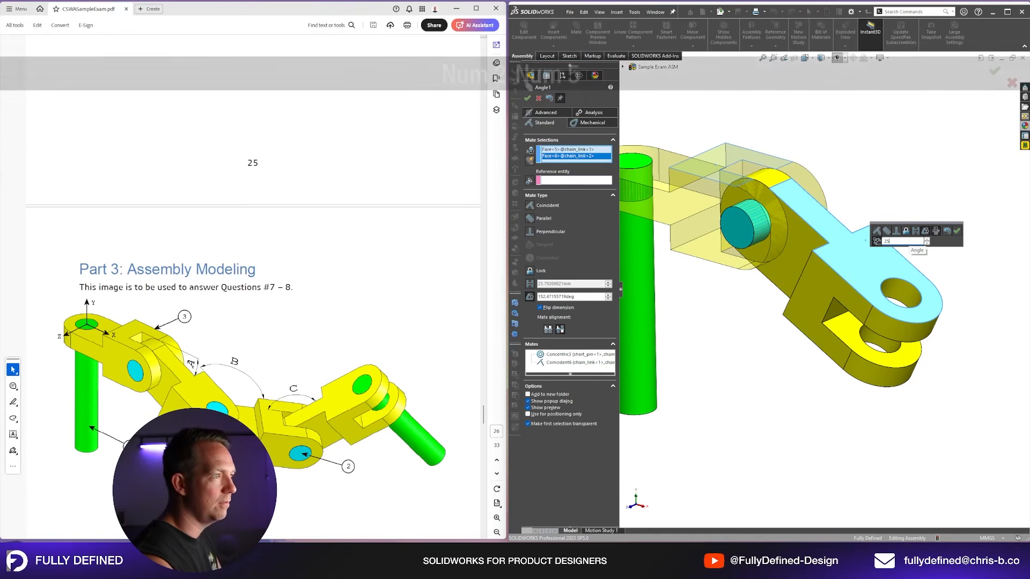
key(Return)
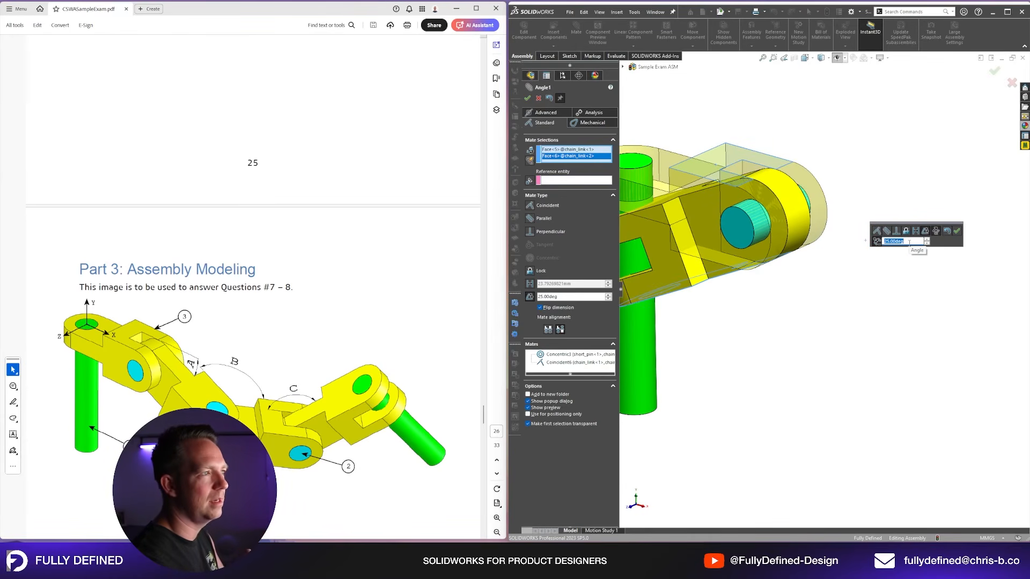
click(946, 232)
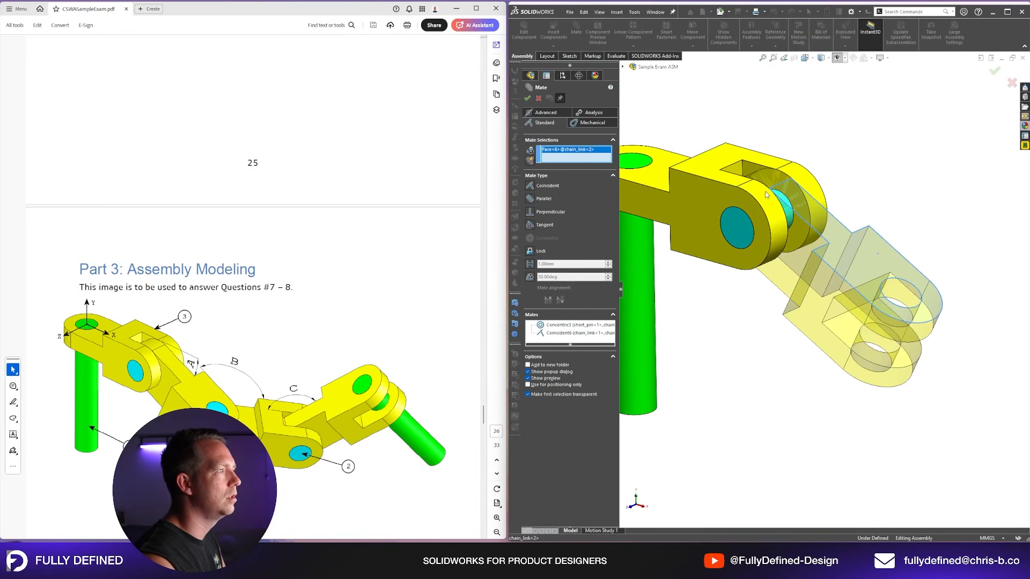
Step: Add an angle mate of 155 degrees between the upper faces of the second and first chain links
click(739, 159)
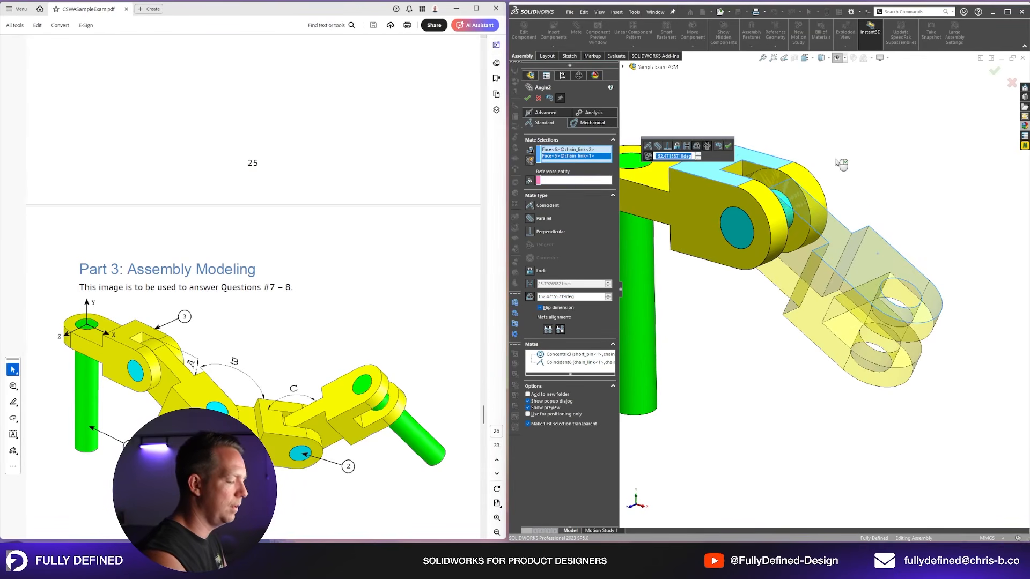
text(180)
text(155)
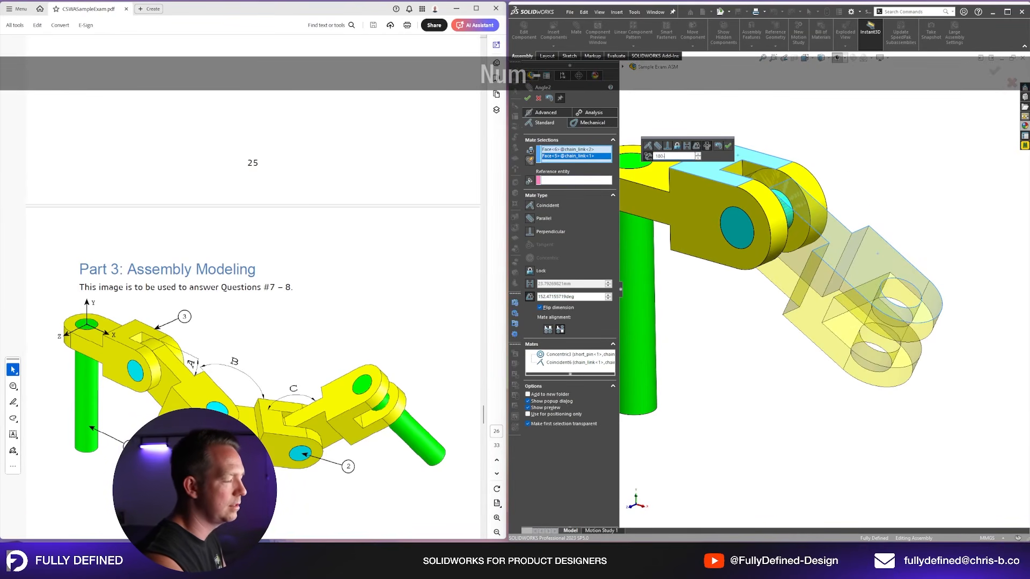
key(Return)
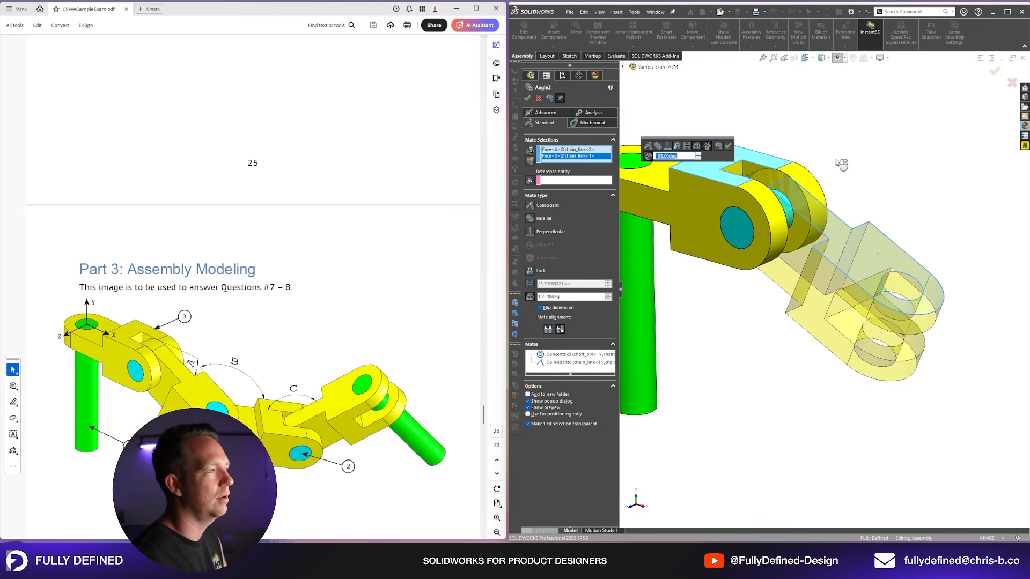
click(539, 99)
Step: Add a third copy of the chain link to the assembly, beyond the free fork end of the second link
scroll(925, 289, up, 3)
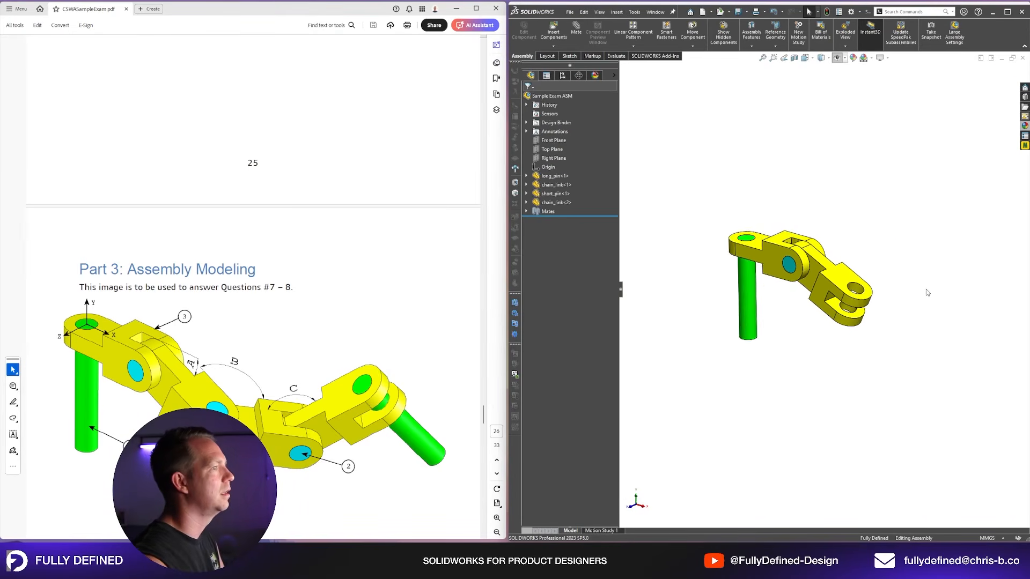
scroll(934, 319, down, 1)
scroll(957, 415, down, 1)
ctrl+drag(766, 240, 865, 358)
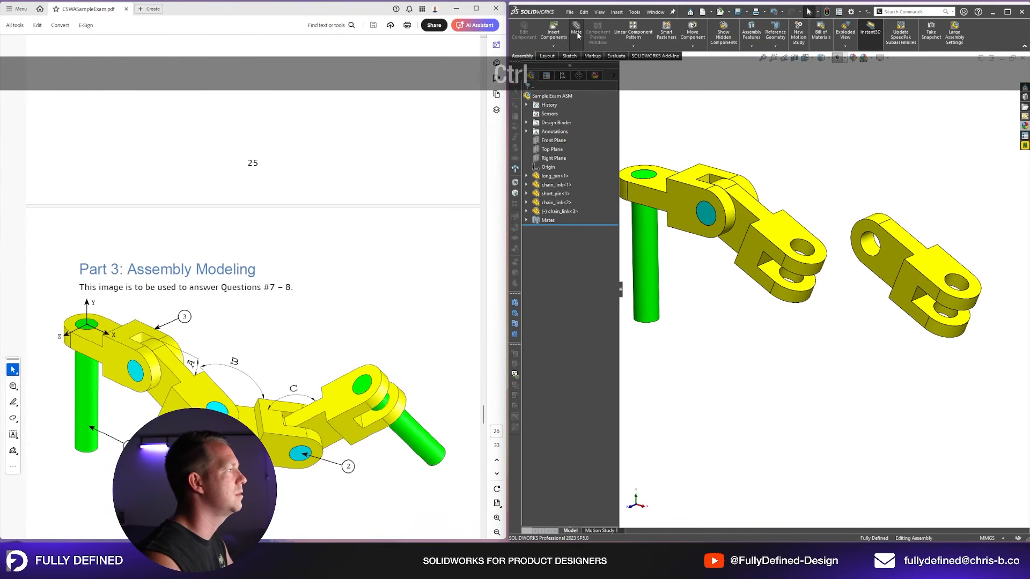
Step: Mate the third chain link's end hole concentric with the second link's fork hole, and their adjoining side faces coincident
click(872, 245)
click(803, 249)
right_click(806, 250)
click(835, 295)
middle_drag(835, 301, 842, 356)
click(789, 231)
right_click(788, 229)
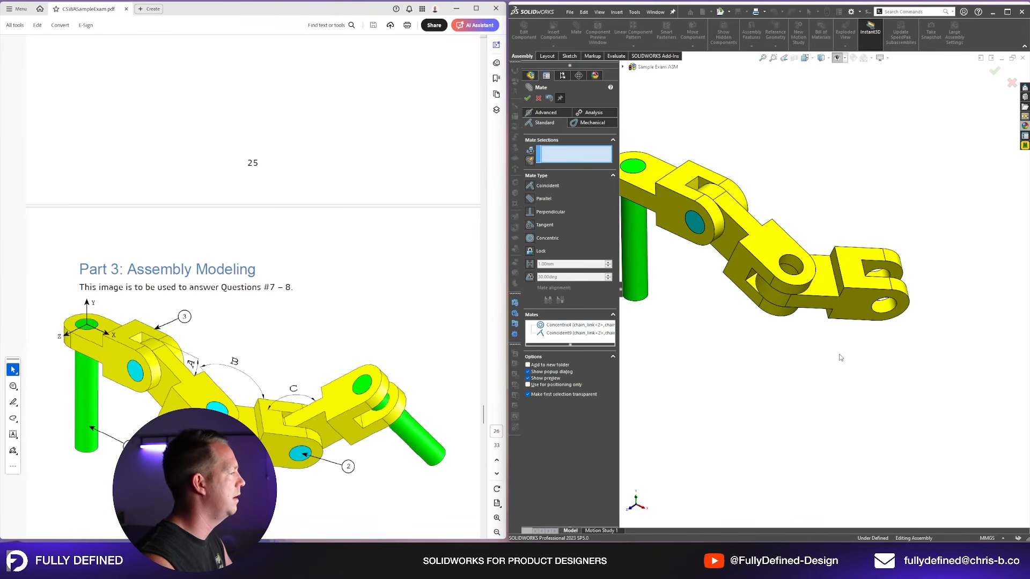
Step: Add a 125-degree angle mate between the flat faces of the second and third chain links that enclose angle B
scroll(349, 308, down, 10)
scroll(348, 309, up, 8)
scroll(349, 307, up, 4)
scroll(350, 306, down, 2)
middle_drag(785, 229, 773, 292)
click(774, 292)
click(850, 278)
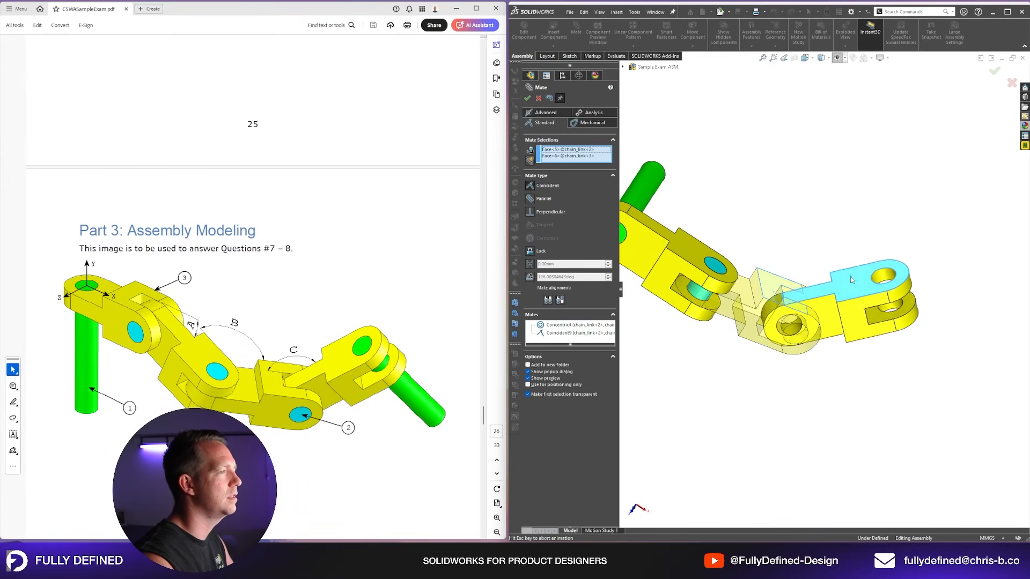
text(125)
key(Return)
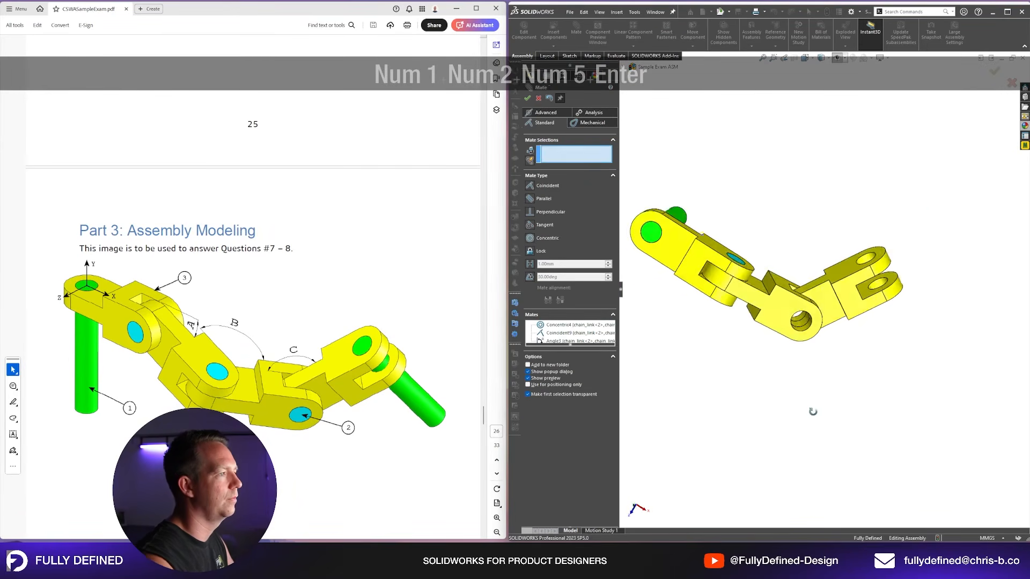
middle_drag(804, 273, 884, 300)
key(ctrl)
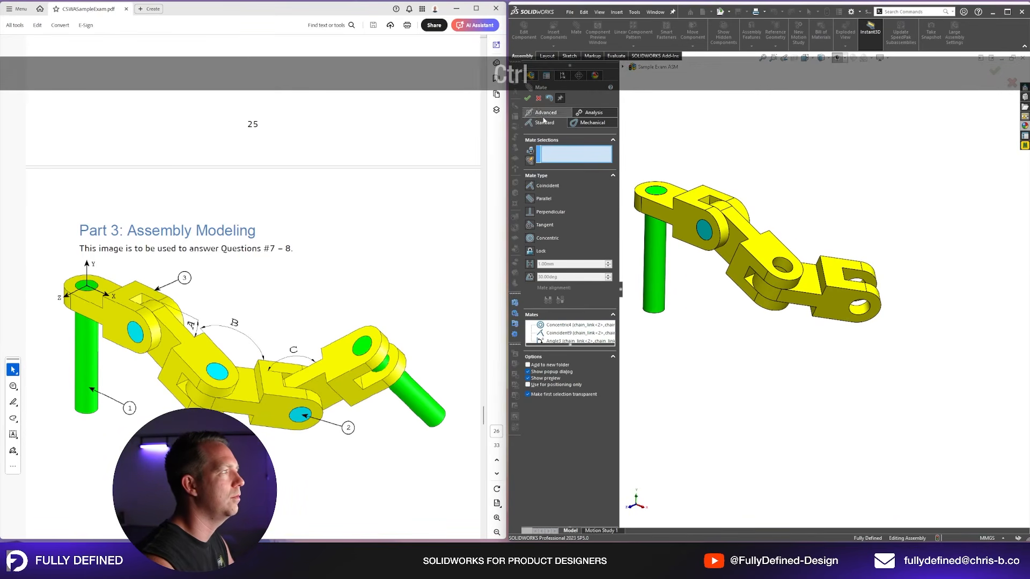
click(527, 98)
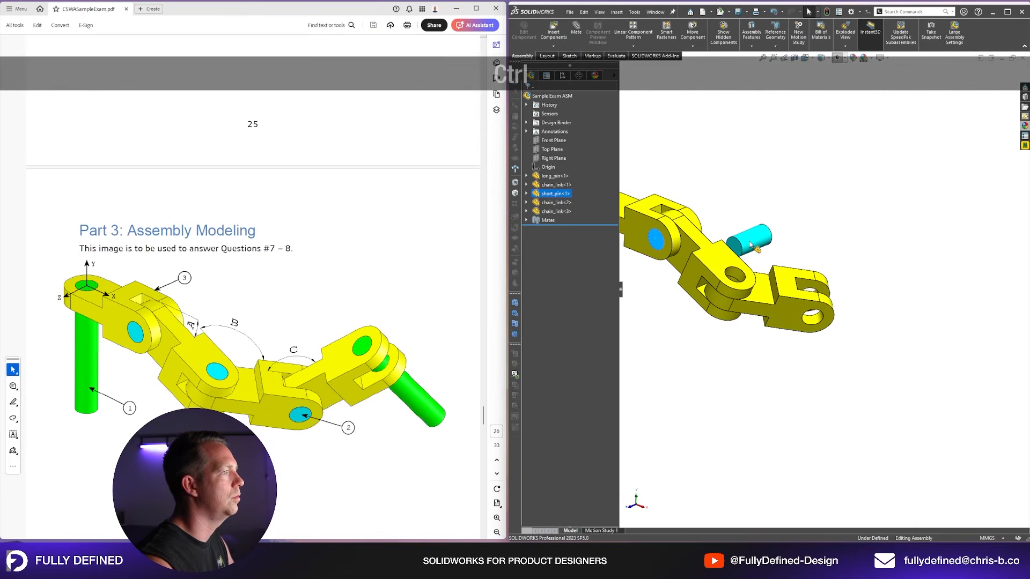
Step: Fit a second short pin between the second and third links with a rotation-locked concentric mate and its end face coincident with the link's side face
click(741, 265)
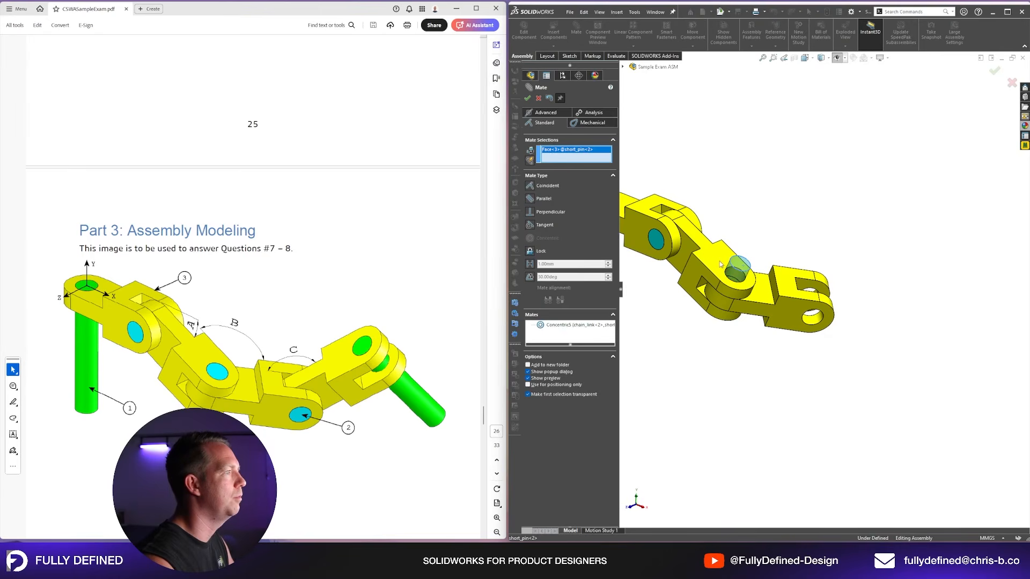
click(720, 264)
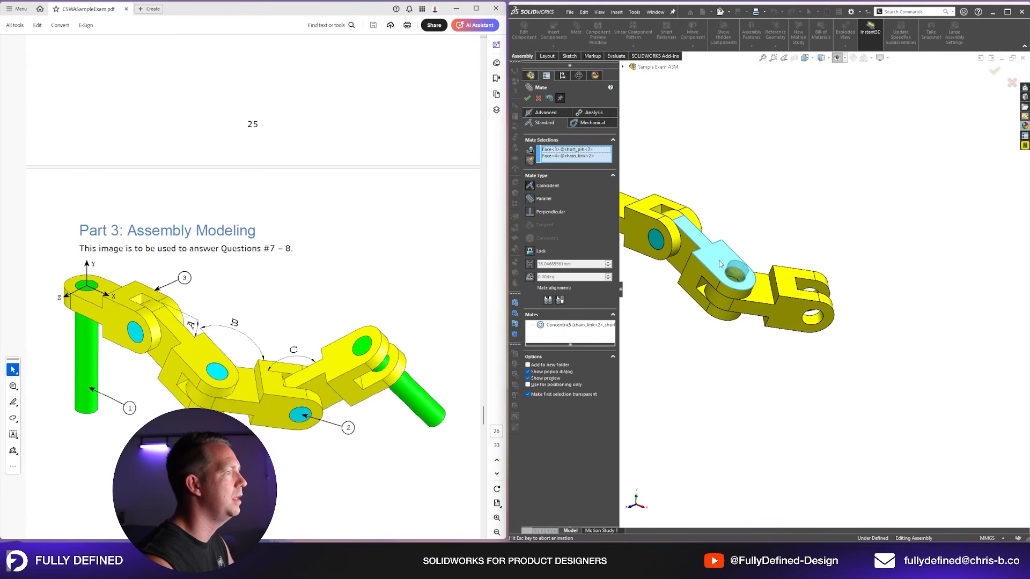
right_click(719, 264)
click(557, 326)
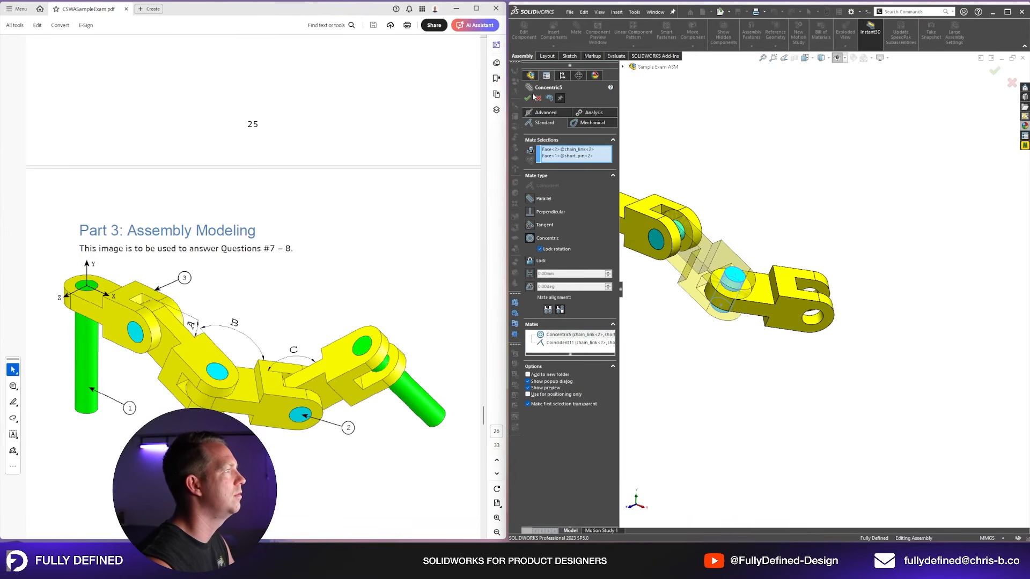
click(527, 98)
click(528, 98)
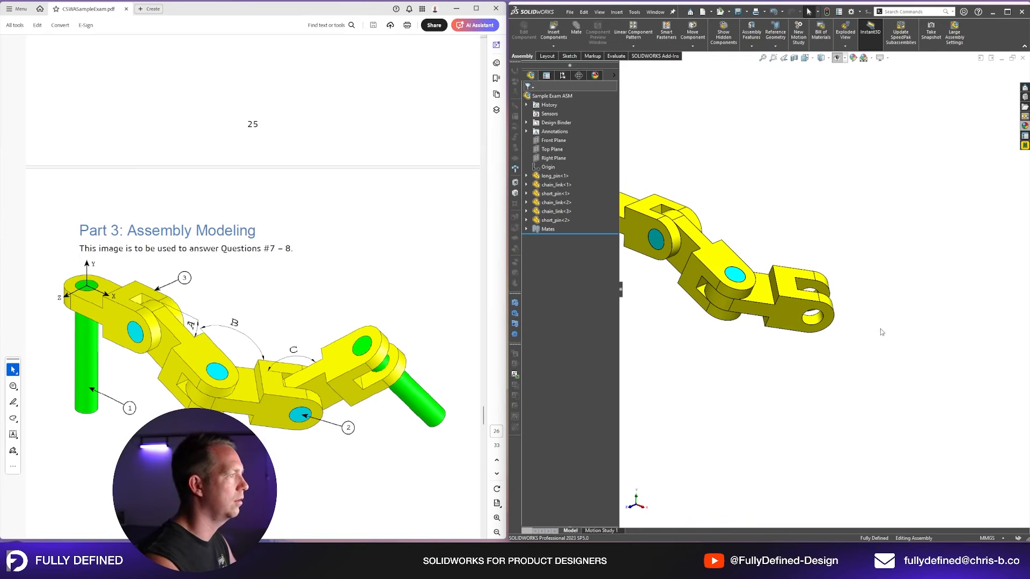
Step: Add a fourth chain link and mate it concentric and coincident to the free fork end of the third link
ctrl+drag(807, 328, 948, 302)
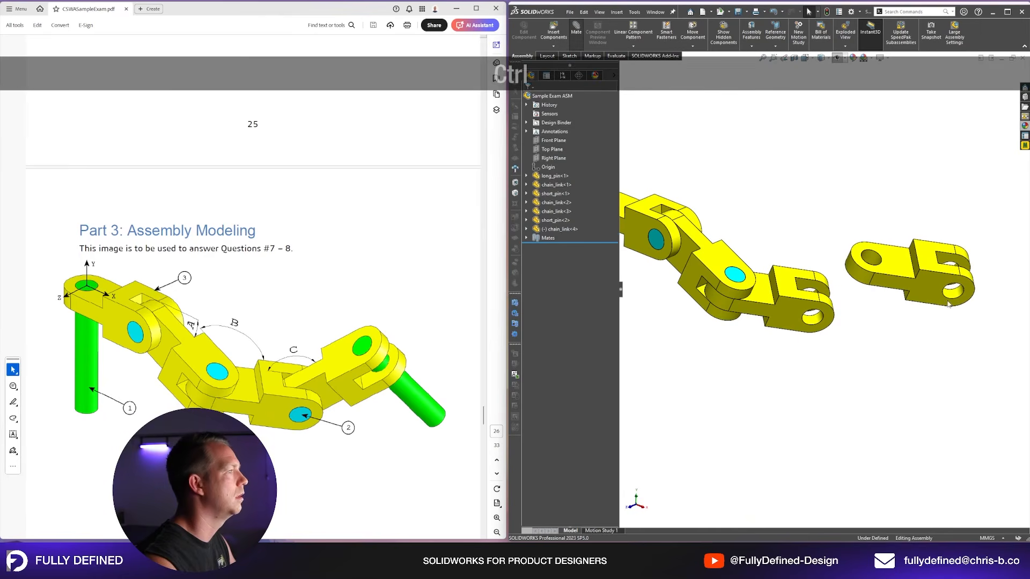
click(875, 263)
right_drag(867, 267, 846, 289)
click(816, 322)
scroll(765, 317, up, 4)
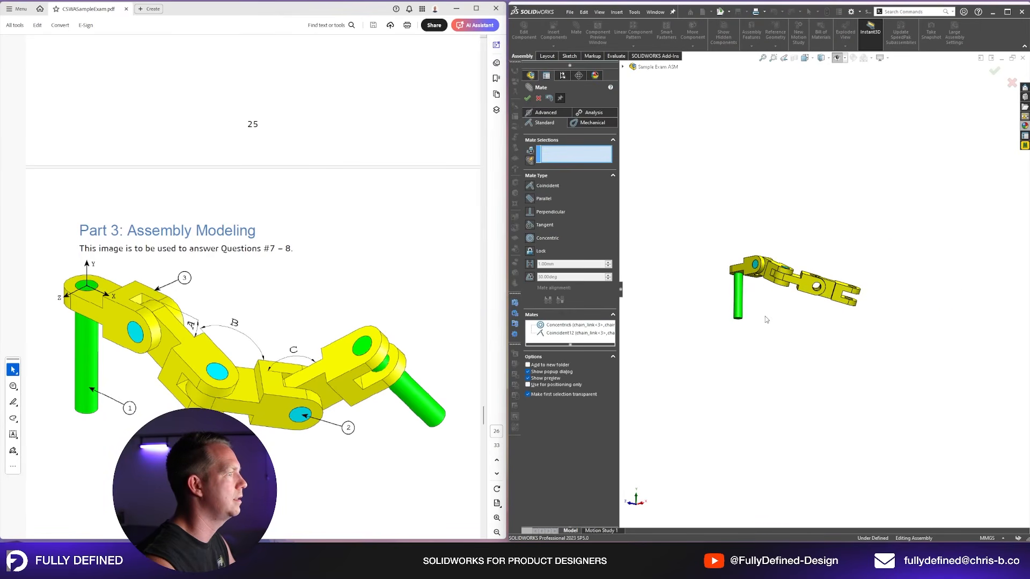
Step: Swing the fourth chain link upward as in the exam image and add a 130-degree angle mate between the third and fourth links' upper faces
scroll(765, 317, down, 4)
drag(893, 317, 904, 399)
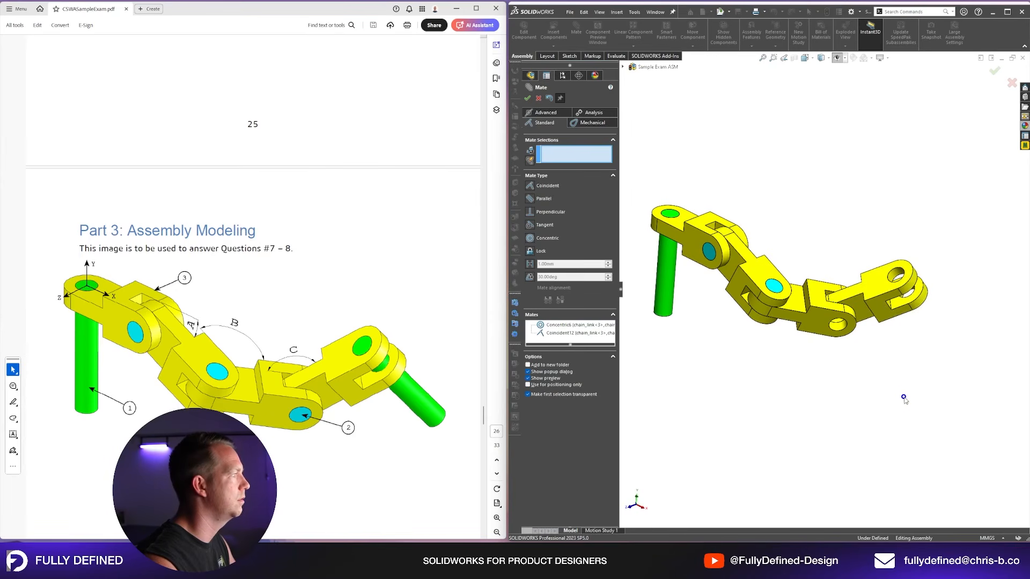
scroll(330, 328, down, 10)
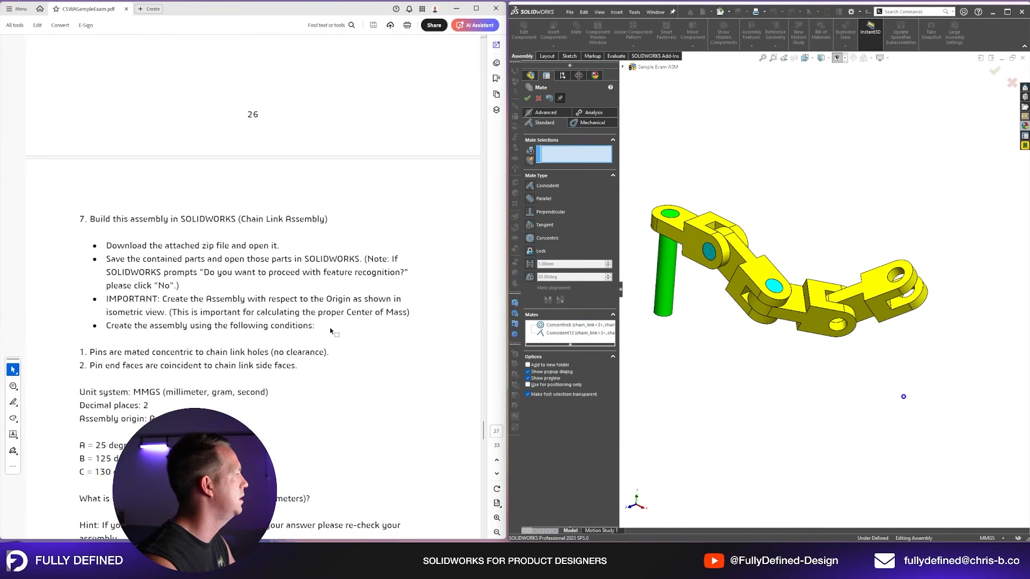
scroll(329, 331, up, 10)
scroll(796, 289, down, 3)
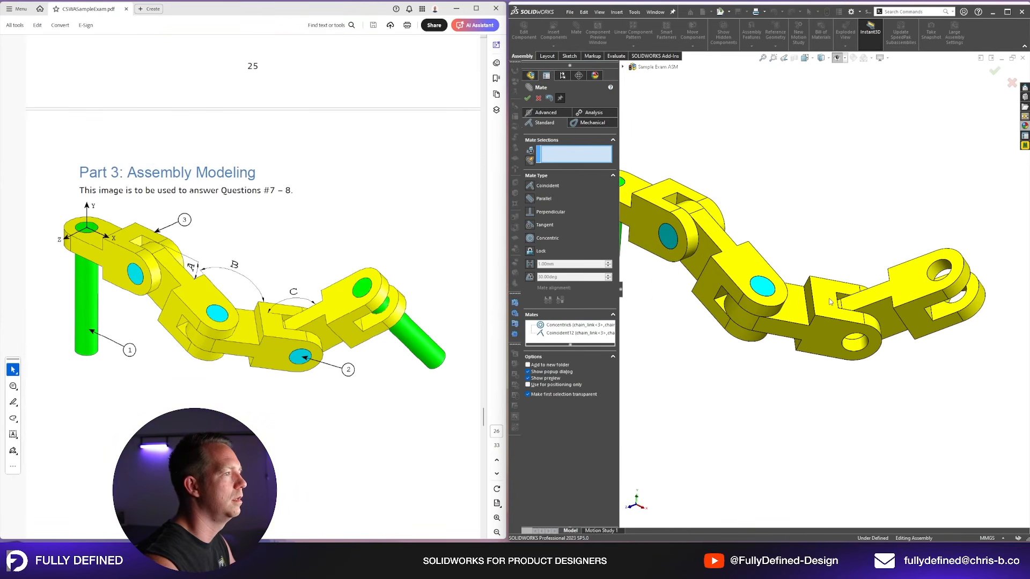
click(836, 295)
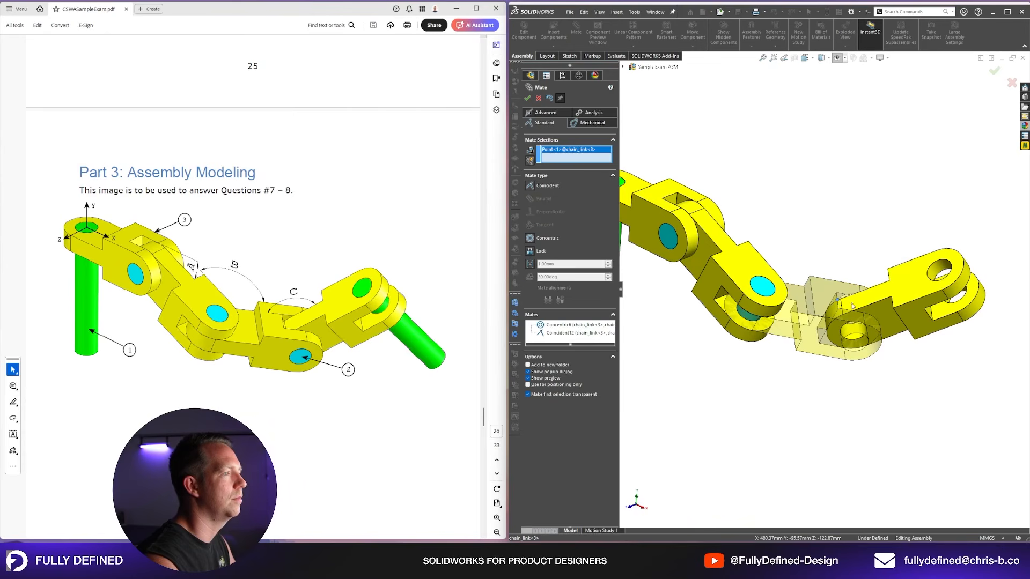
click(906, 285)
click(965, 269)
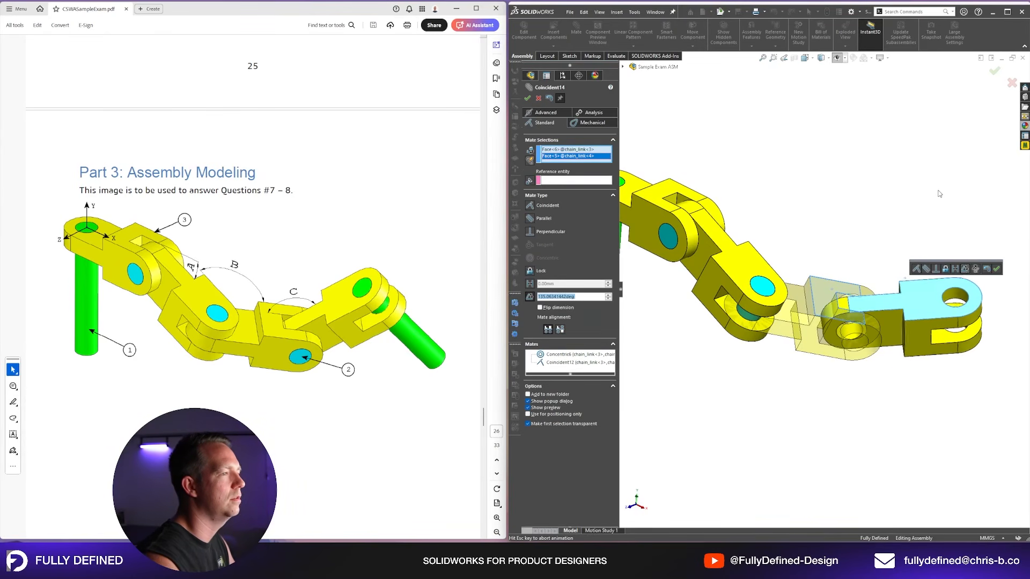
text(130)
key(Return)
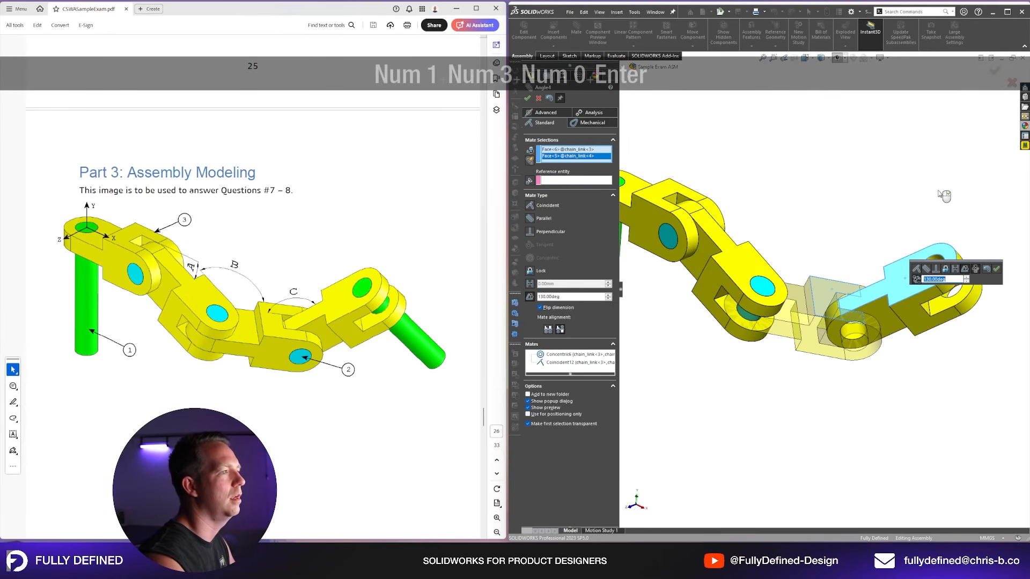
Step: Add a third short pin and a second long pin, mated concentric and coincident in the third and fourth links' fork holes respectively
ctrl+drag(782, 286, 853, 260)
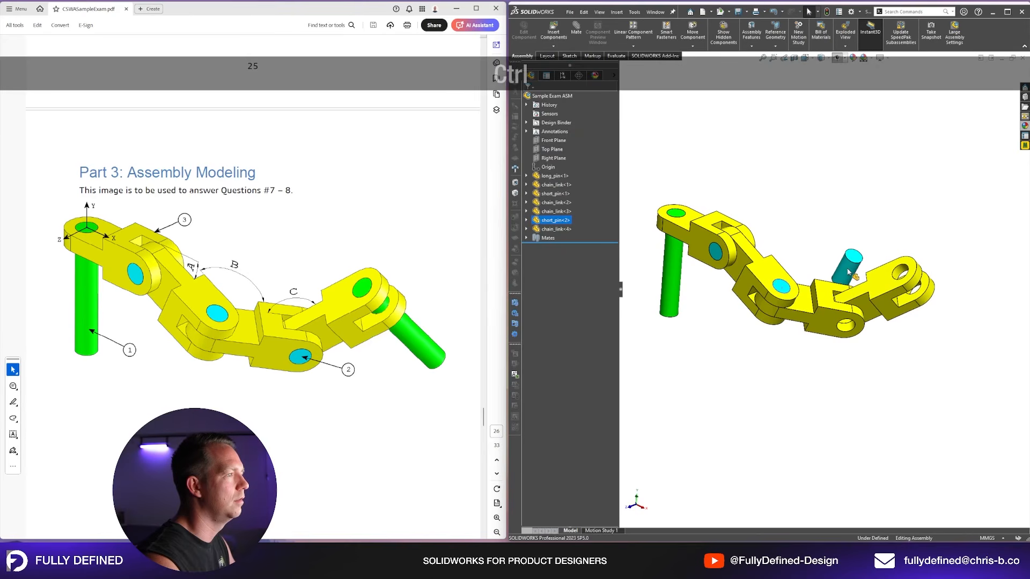
ctrl+drag(672, 266, 954, 278)
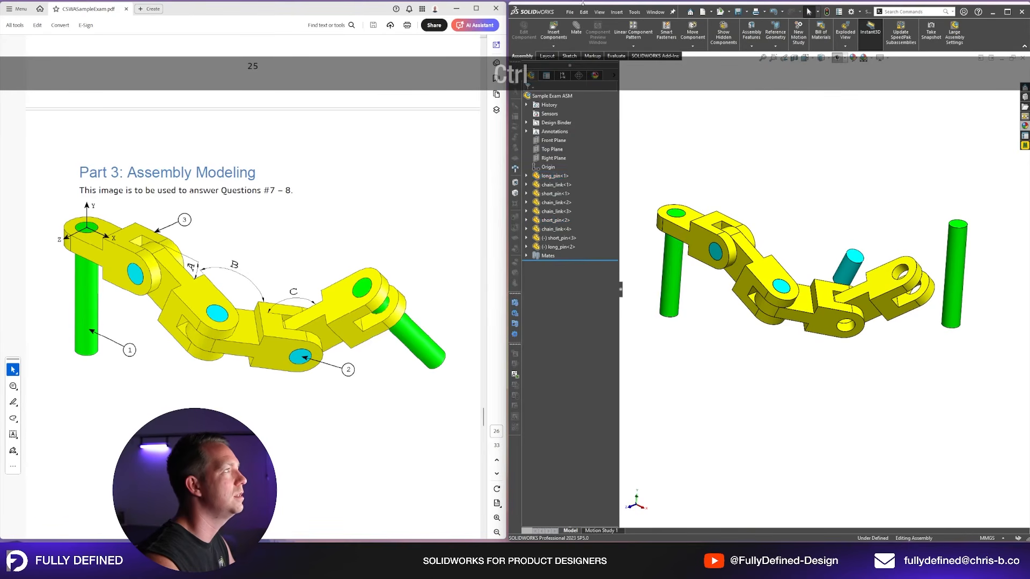
click(577, 36)
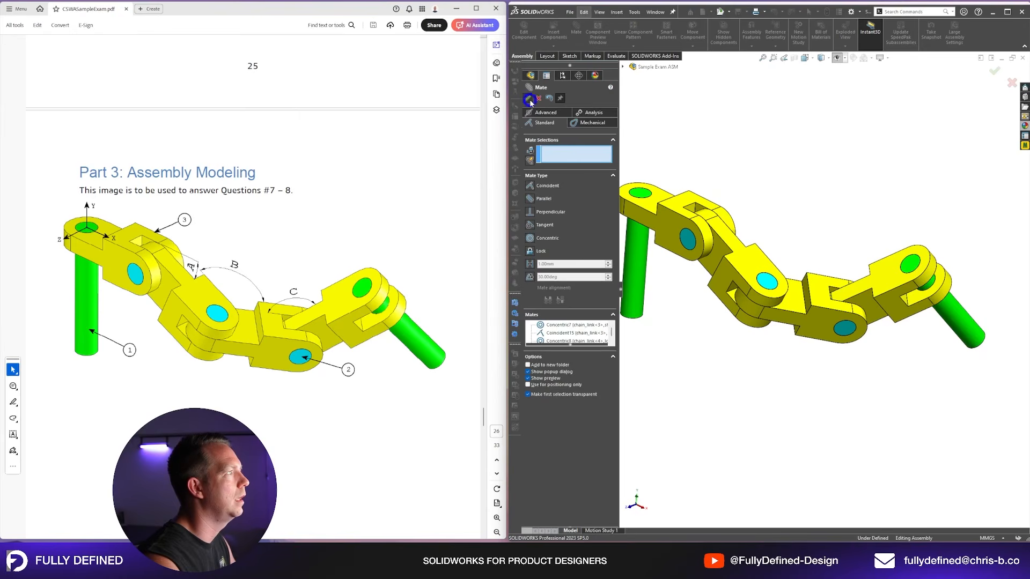
click(529, 99)
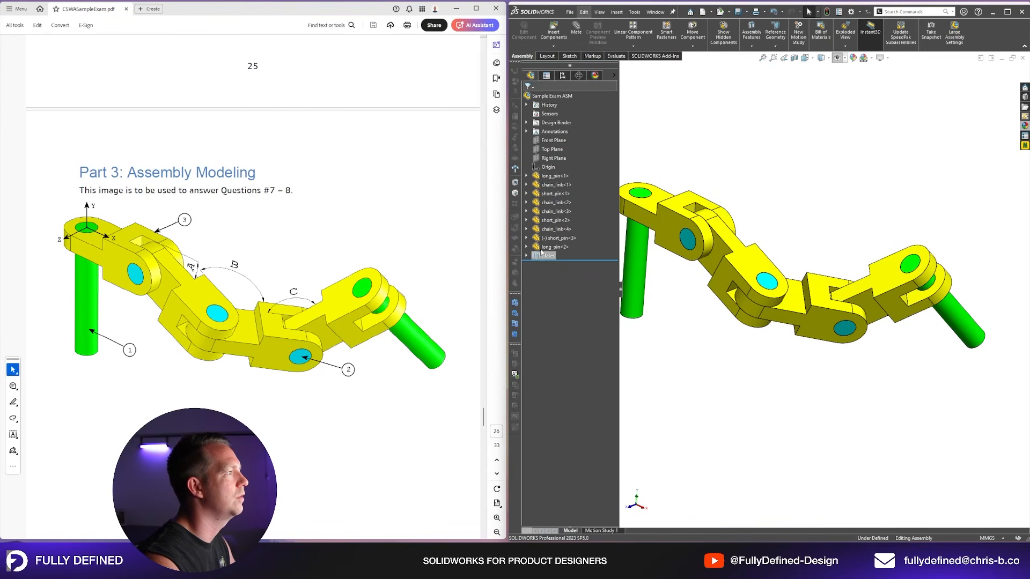
Step: Lock the rotation of the third short pin's concentric mate
click(557, 237)
right_click(658, 74)
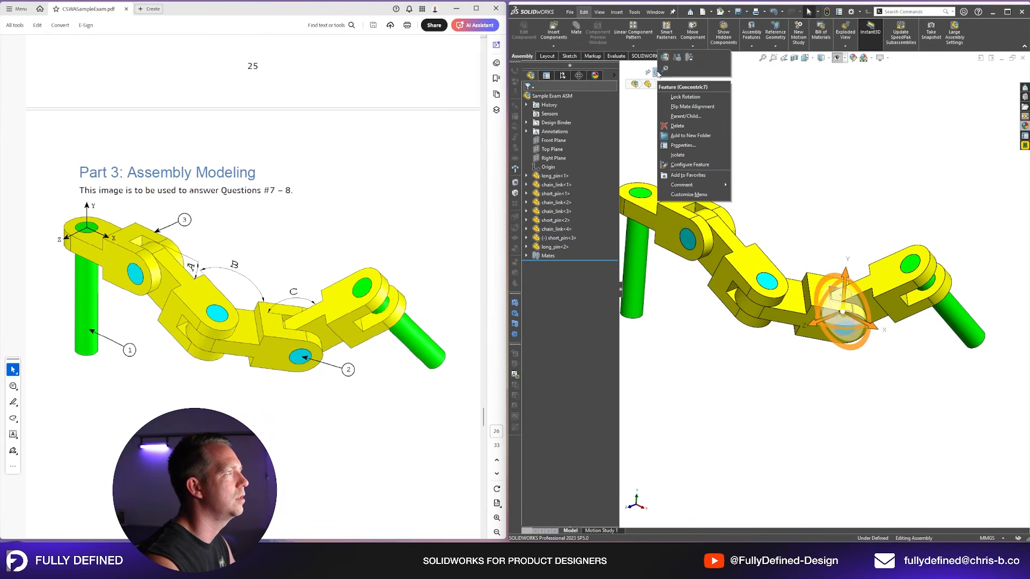
click(687, 97)
Step: Show the assembly in isometric view and save it
key(space)
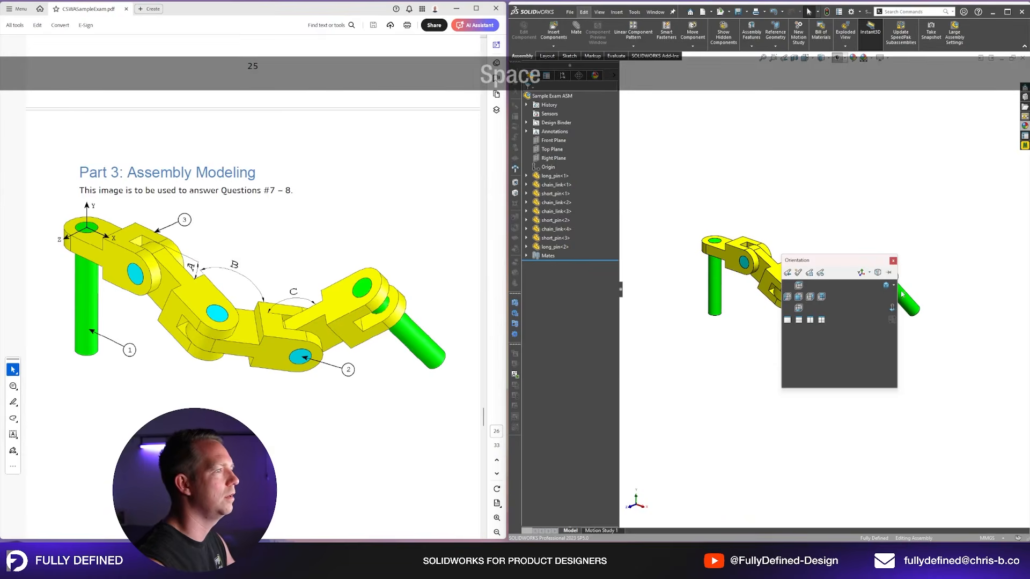
click(885, 288)
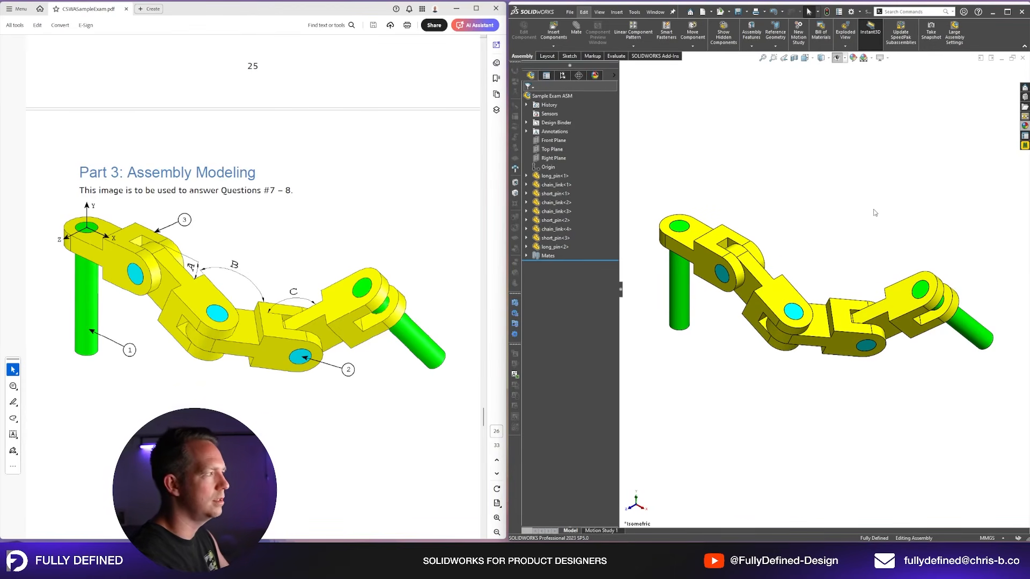
key(ctrl+s)
Step: Check the unit system, evaluate the assembly's mass properties, and compare its center of mass with the question 7 answer options
click(995, 538)
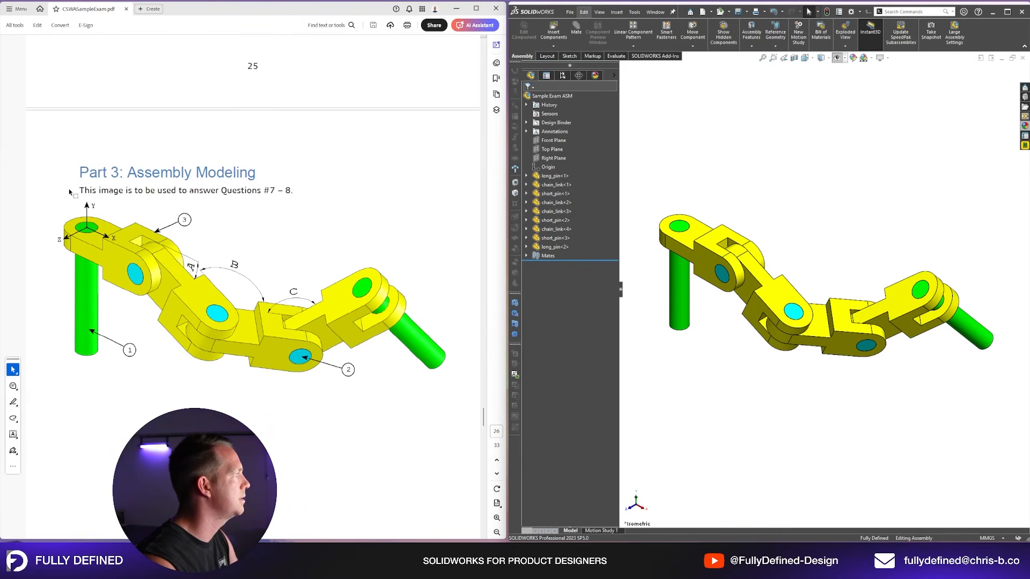
scroll(224, 278, down, 5)
scroll(223, 277, up, 1)
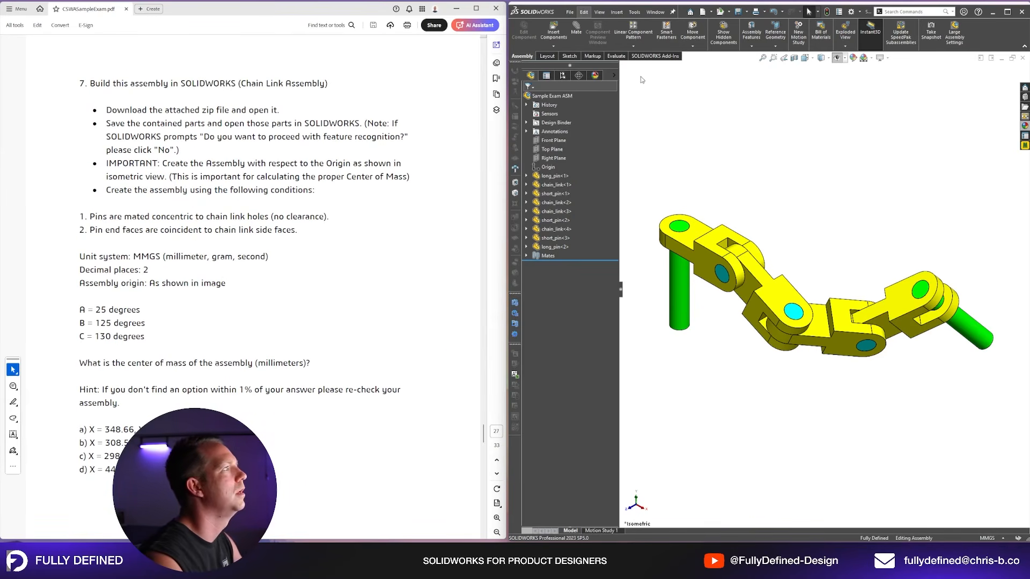
click(623, 57)
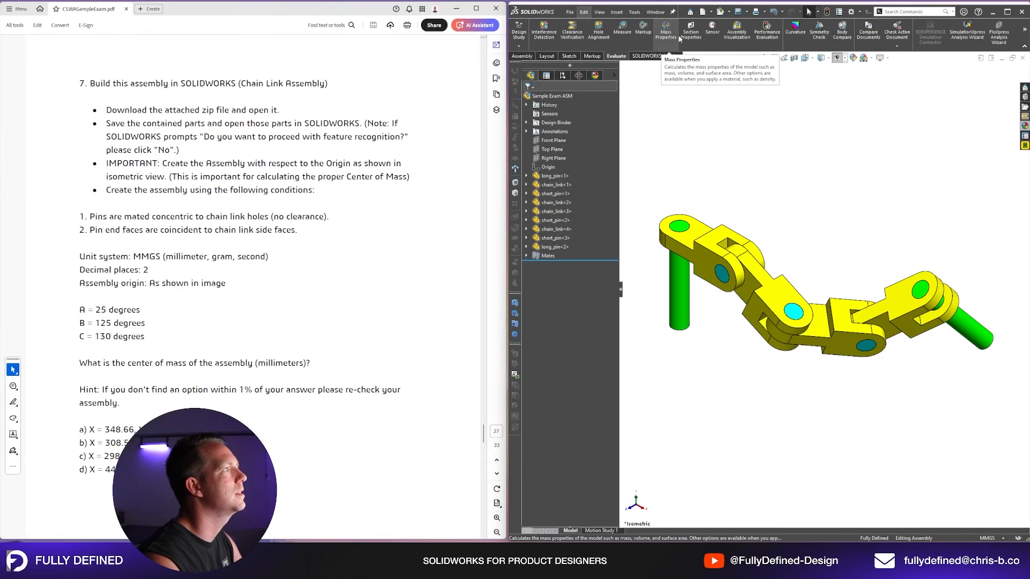
click(672, 37)
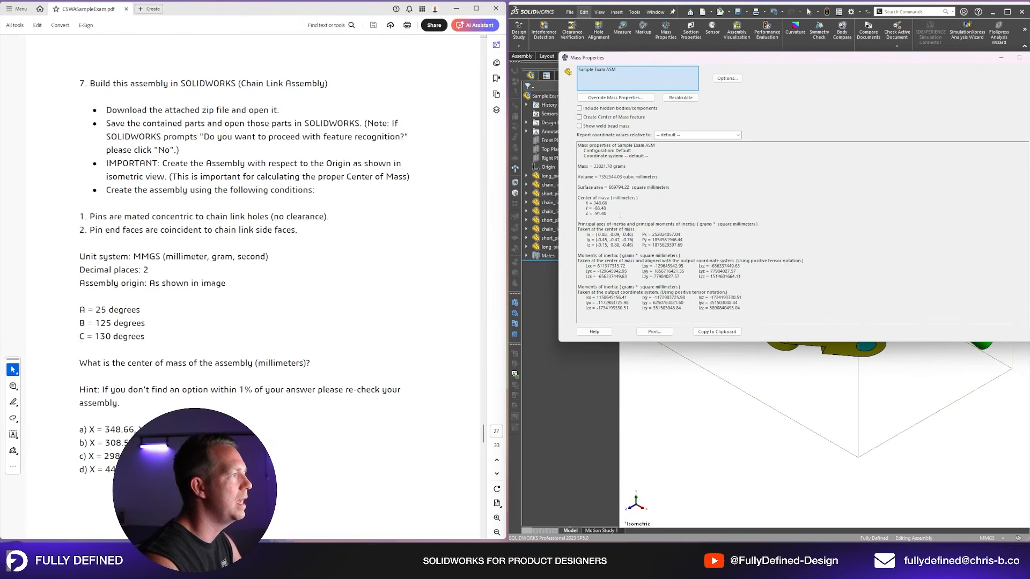
drag(621, 215, 577, 197)
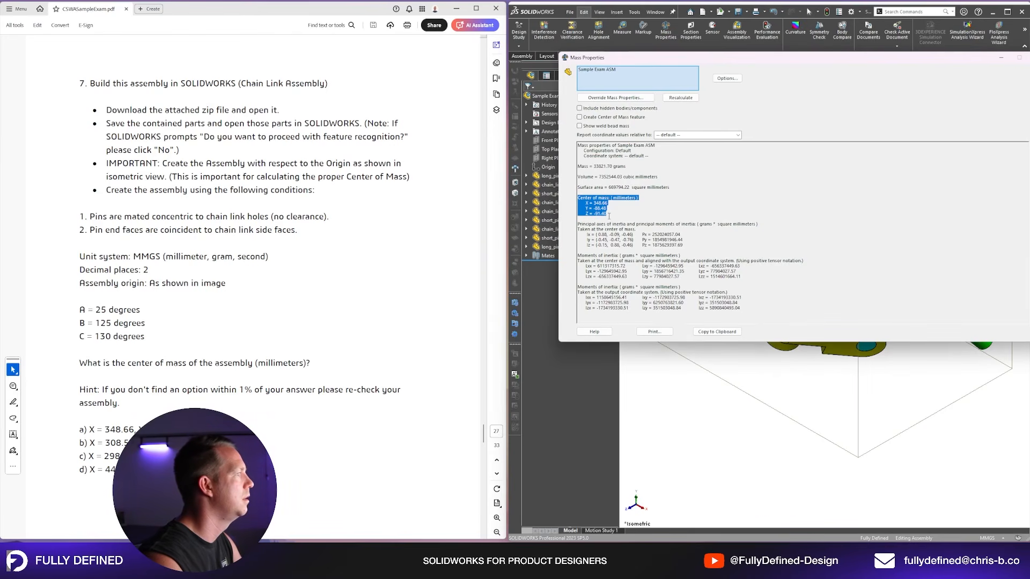
scroll(101, 446, down, 2)
key(Escape)
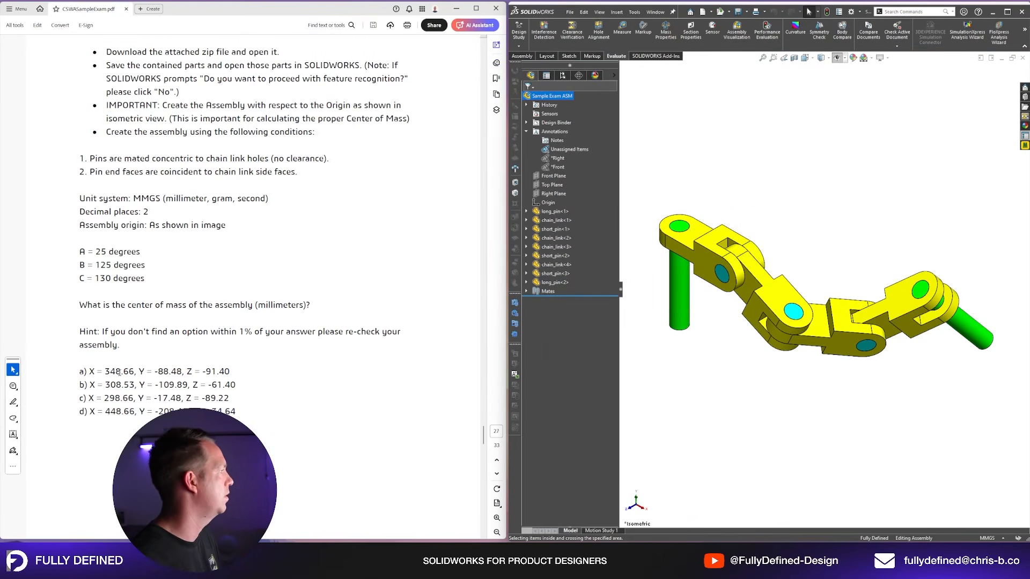
Step: Find question 8's angle parameters in the exam PDF and set the angle mate between the first and second chain links to 150 degrees
scroll(135, 374, down, 10)
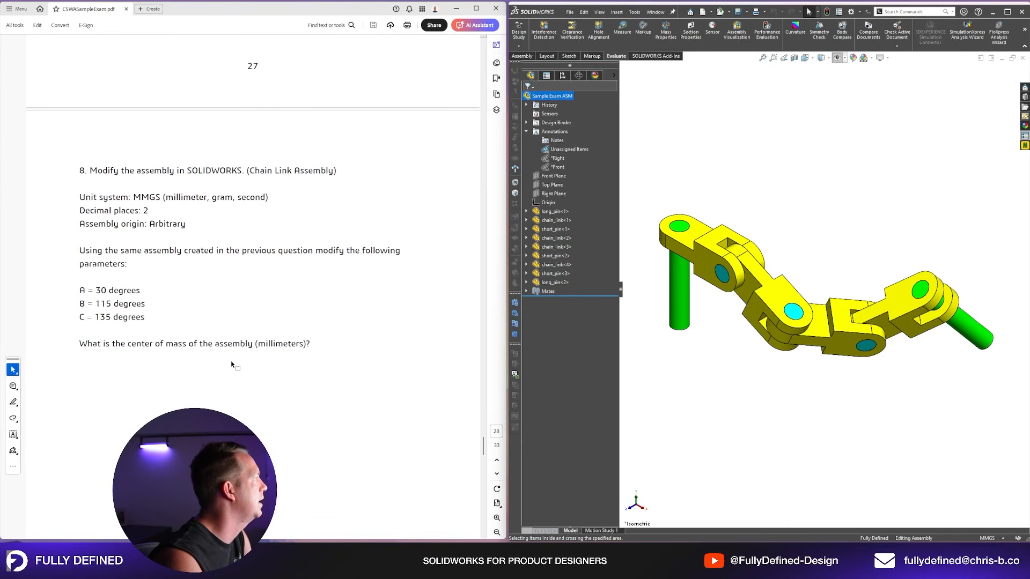
click(526, 292)
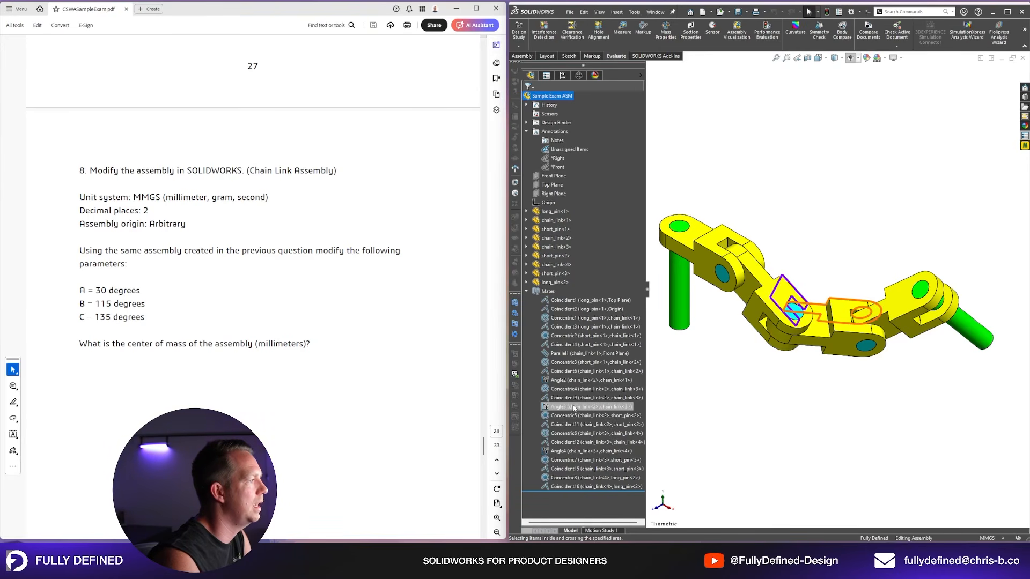
click(569, 380)
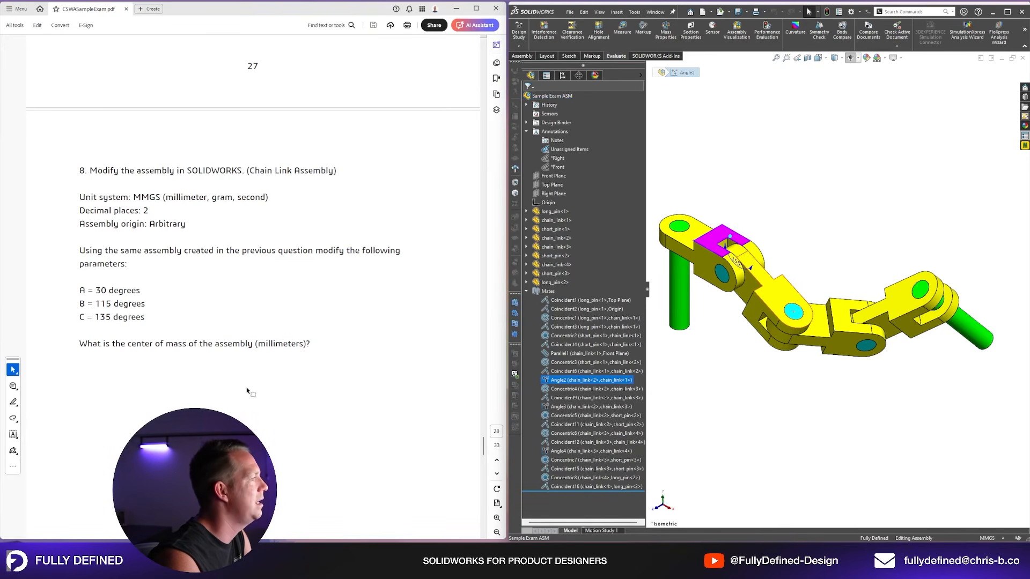
scroll(246, 387, up, 10)
scroll(247, 387, down, 15)
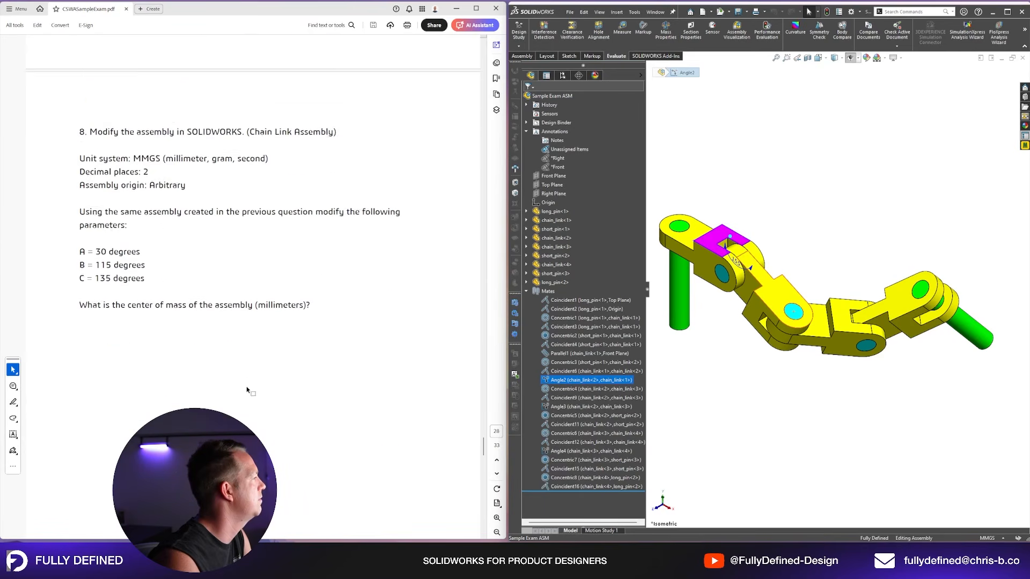
scroll(247, 386, up, 5)
double_click(736, 262)
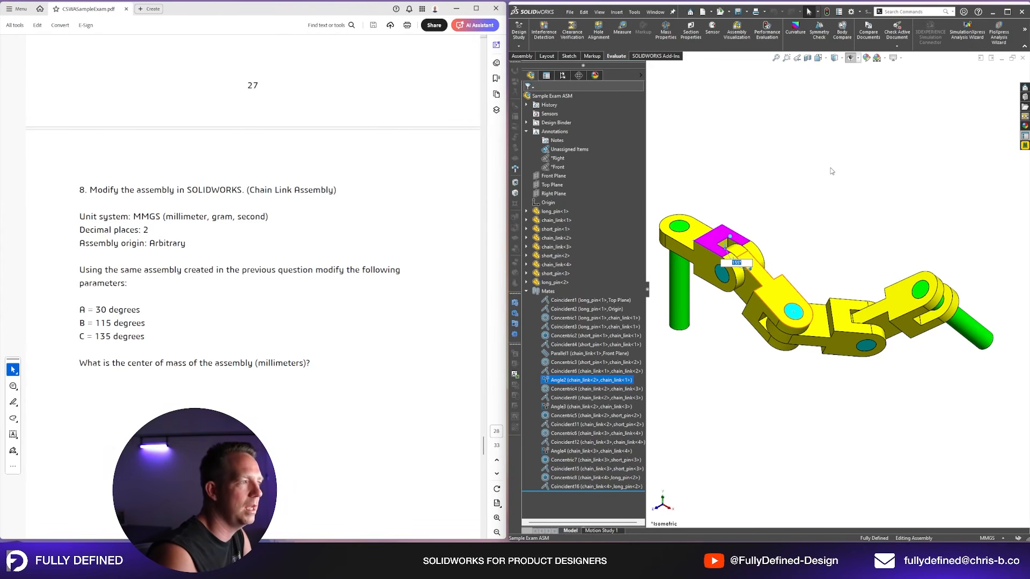
text(150)
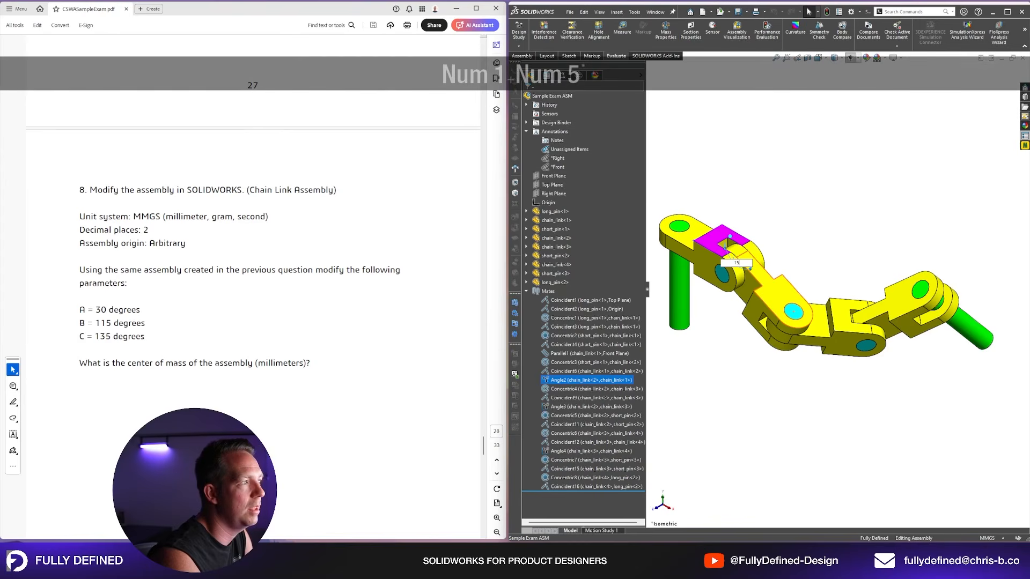
key(Return)
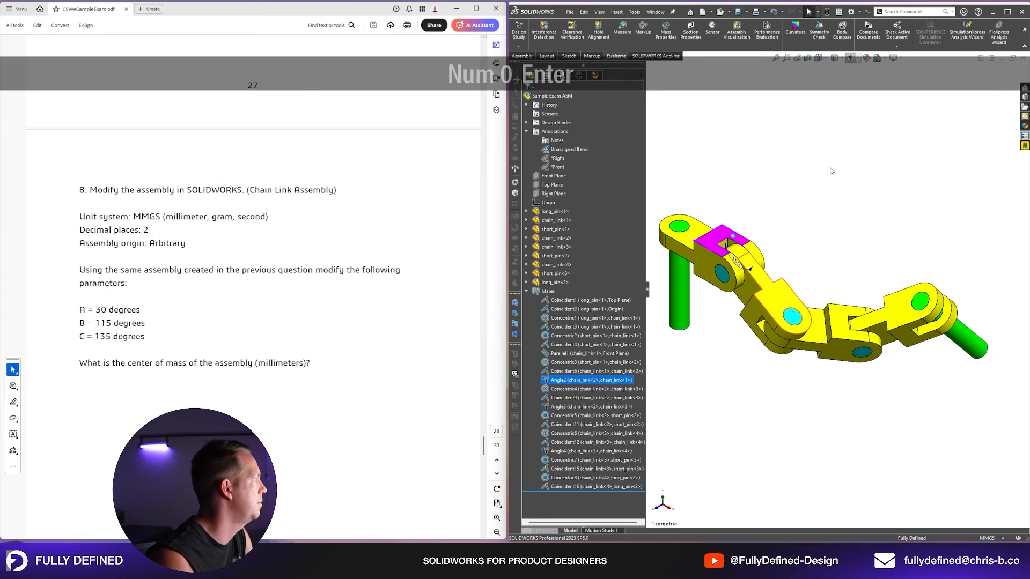
Step: Set the angle mate between the second and third chain links to 115 degrees
click(575, 408)
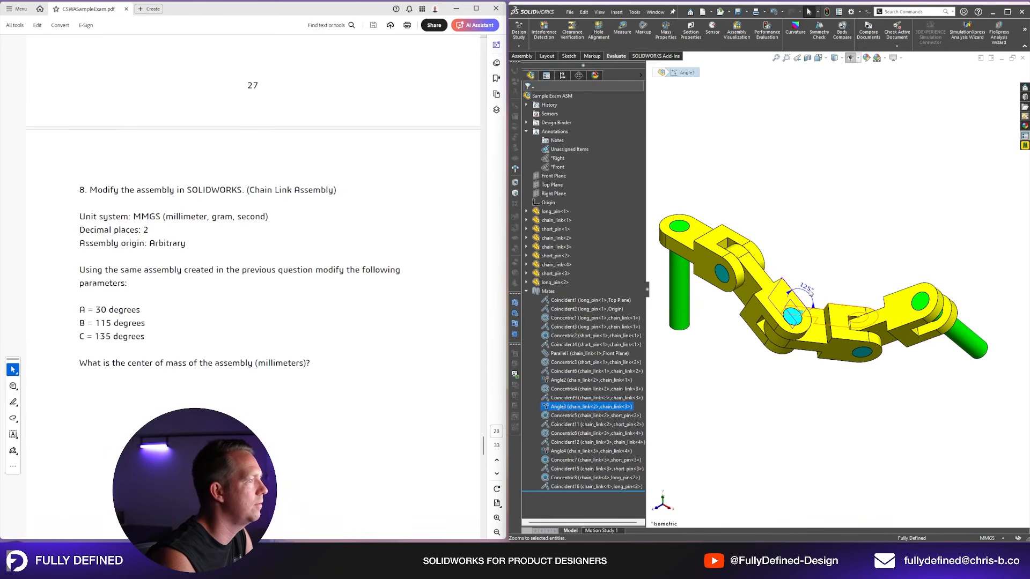
double_click(806, 289)
text(115)
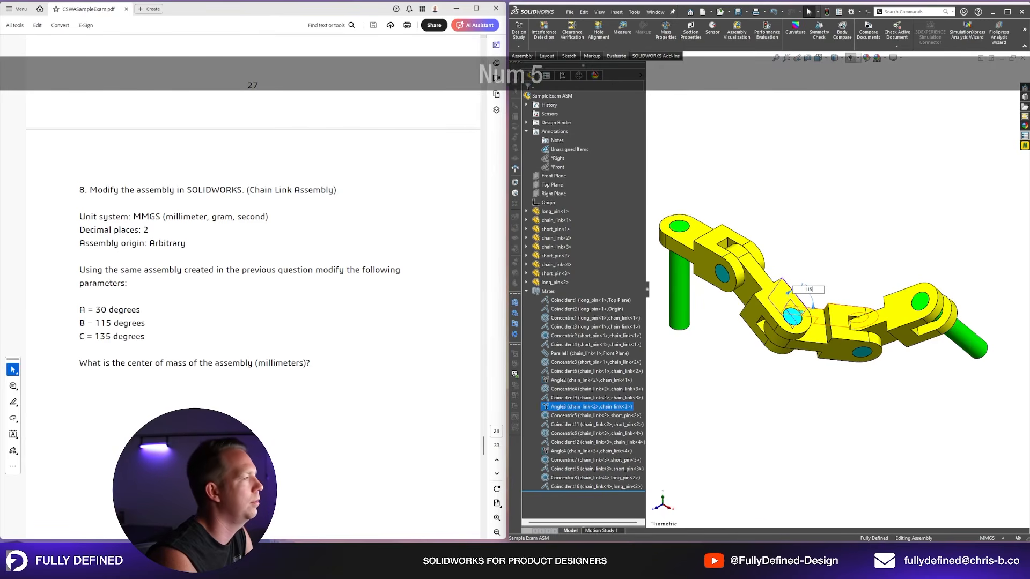
key(Return)
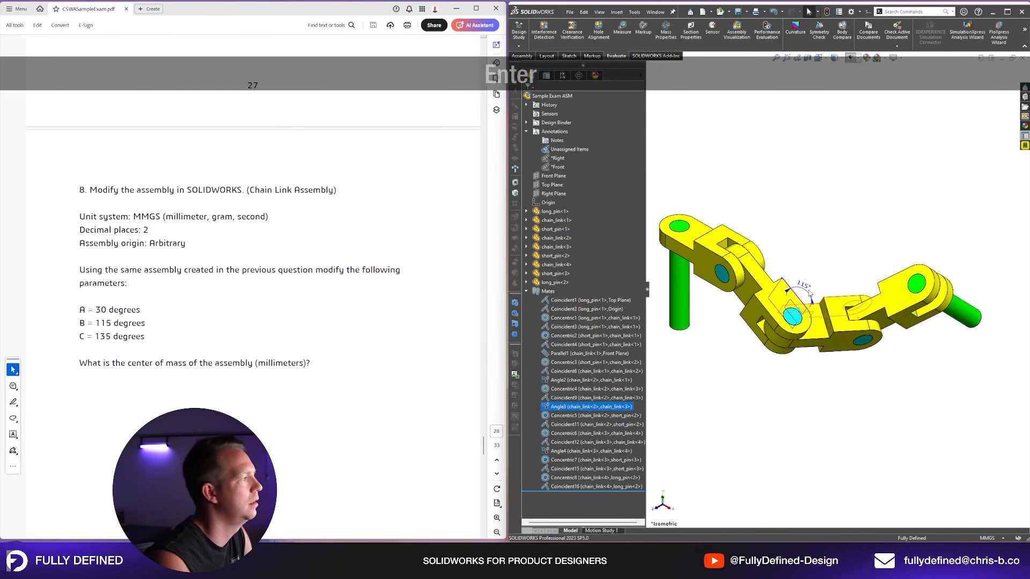
Step: Set the angle mate between the third and fourth chain links to 135 degrees
click(585, 452)
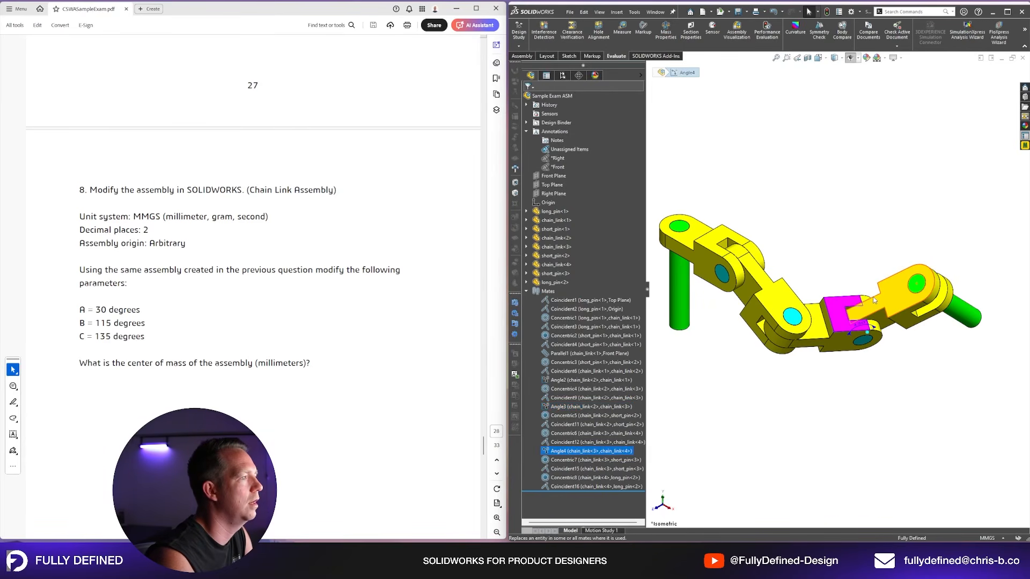
double_click(860, 324)
text(135)
key(Return)
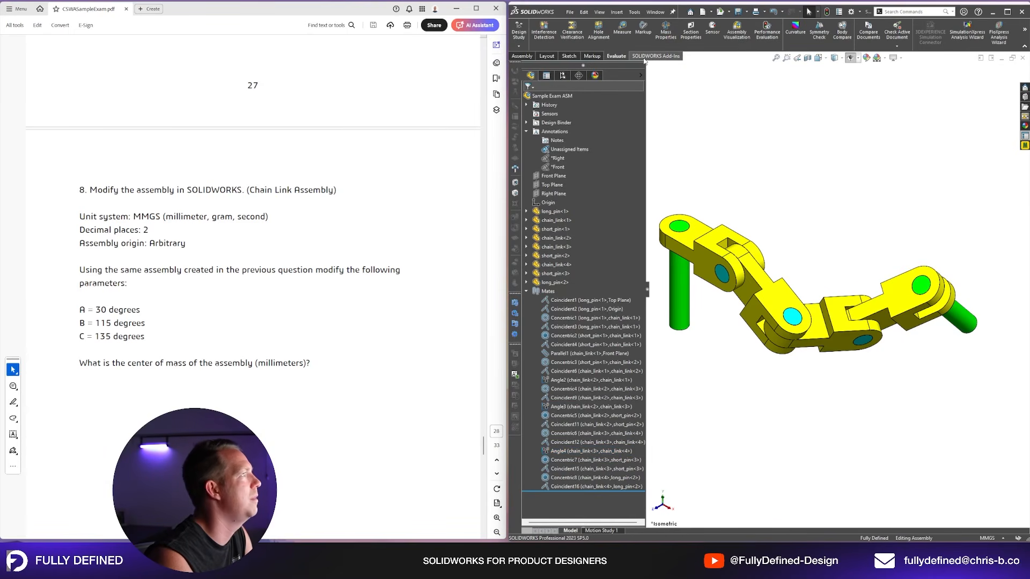
Step: Evaluate the mass properties of the whole modified assembly and highlight its center of mass coordinates for question 8
key(Escape)
key(Escape)
click(665, 32)
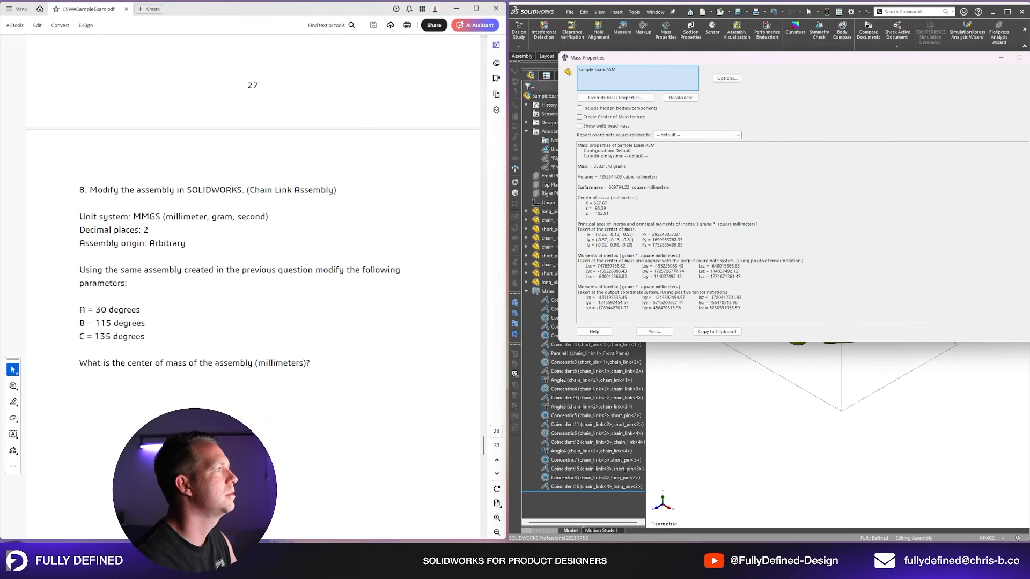
drag(616, 210, 578, 196)
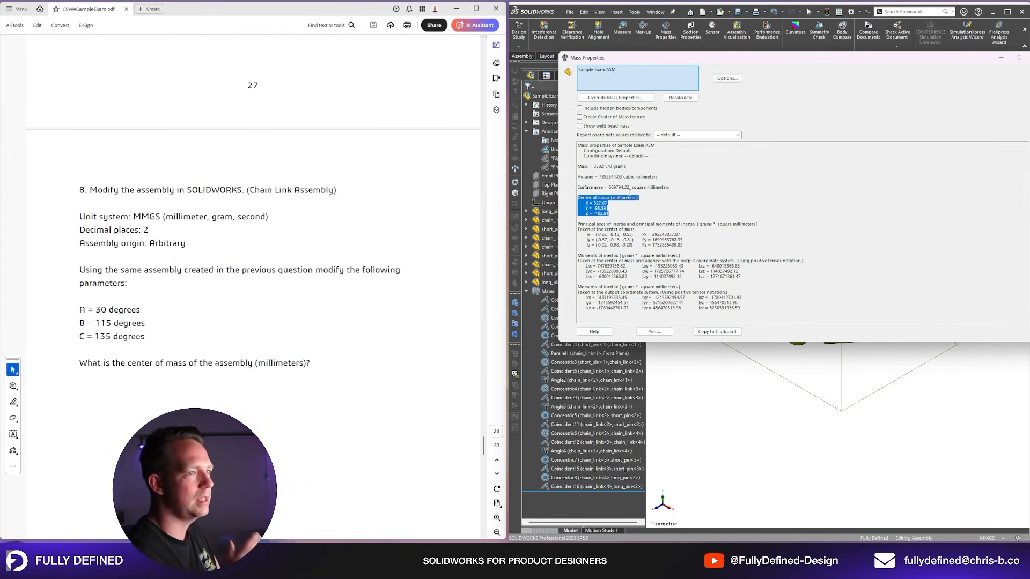
Step: Switch to the Sample Exam Model part and compare the mass answers recorded in its comment with the PDF's answer key
click(655, 12)
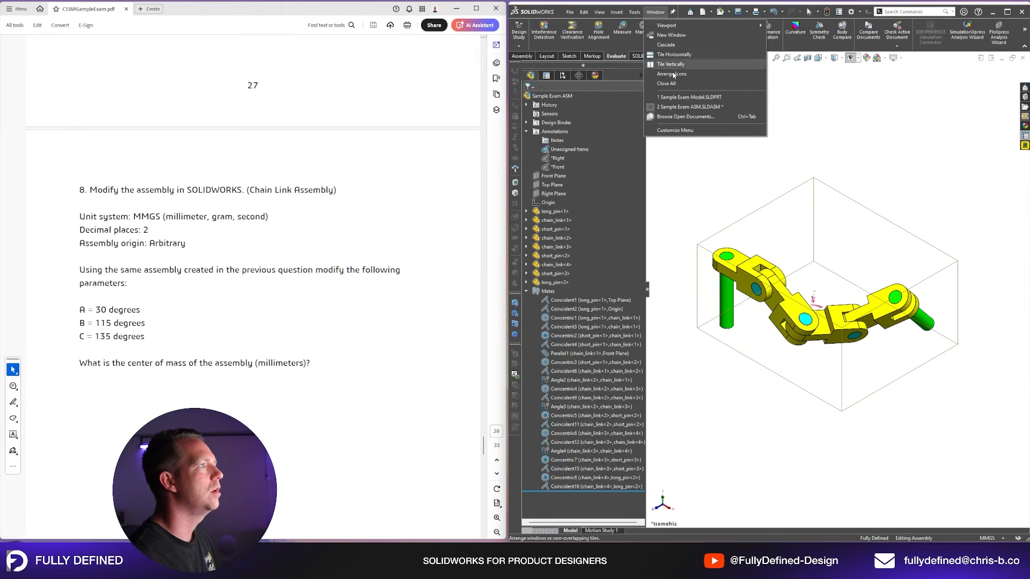
click(689, 99)
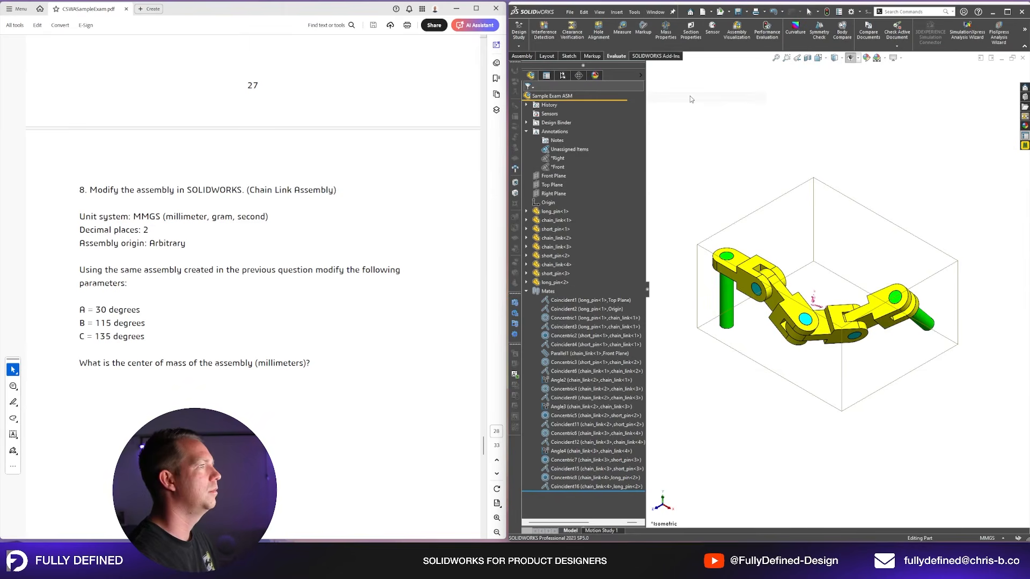
mouse_move(556, 154)
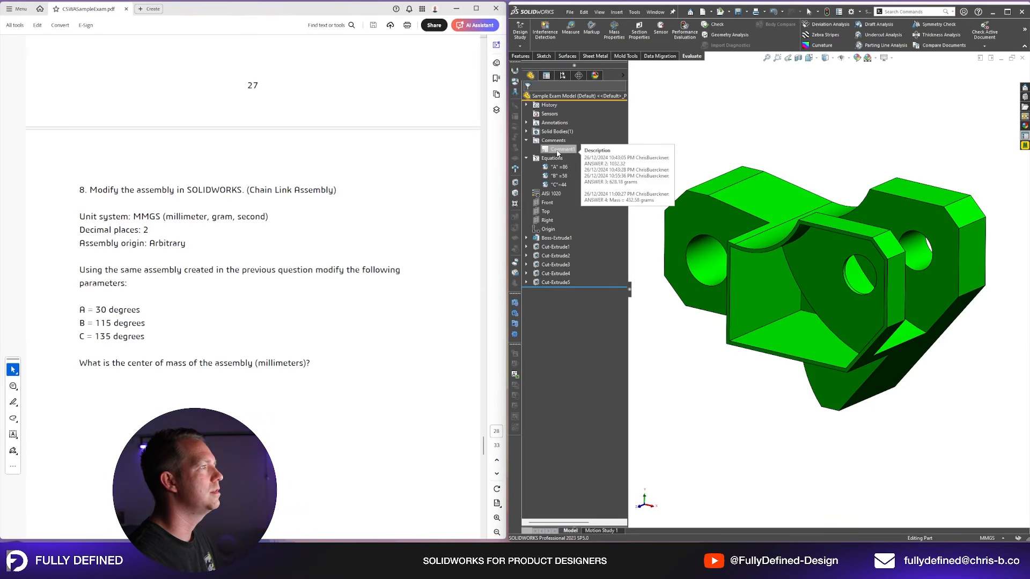
scroll(327, 216, down, 5)
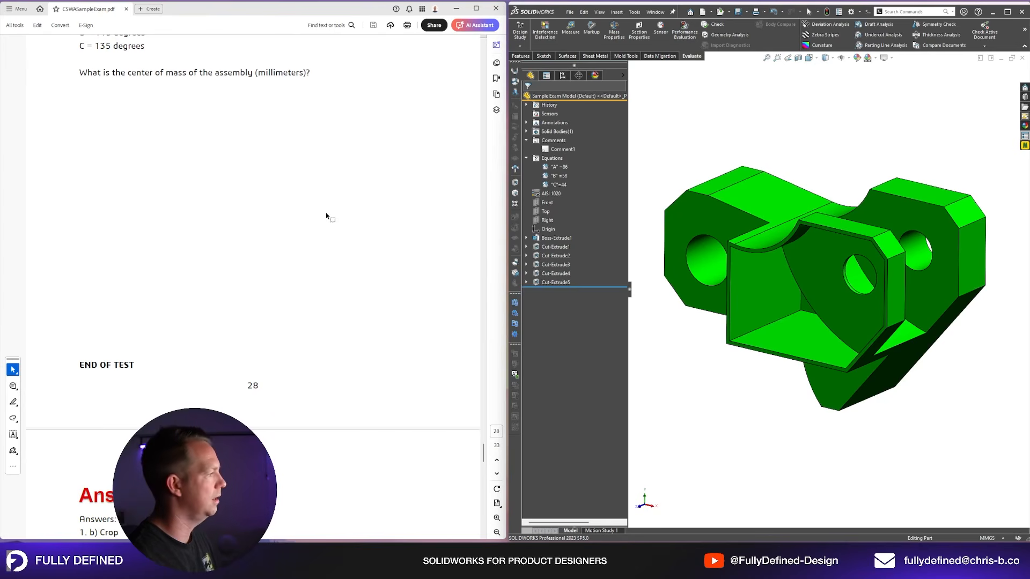
scroll(326, 216, down, 1)
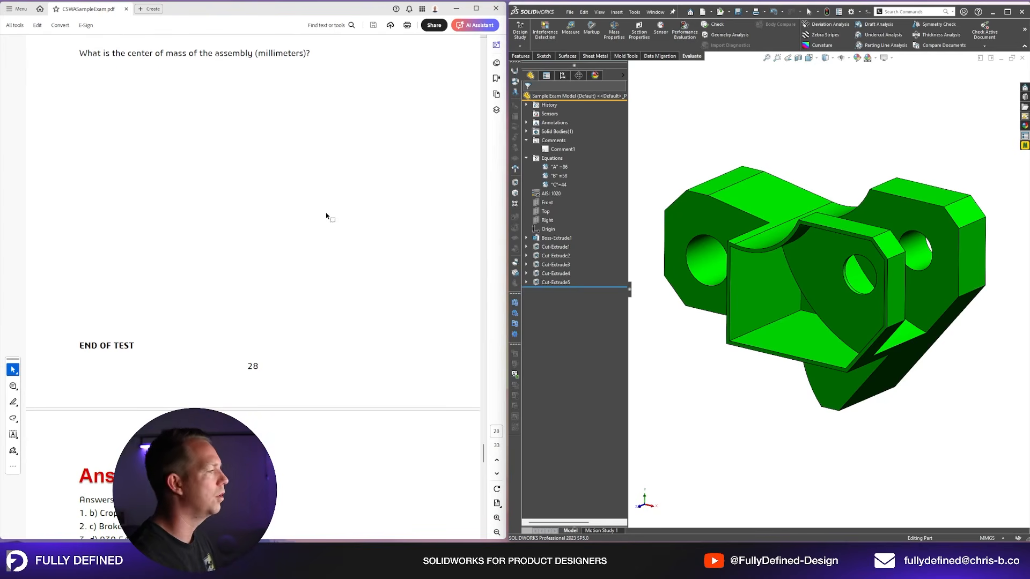
scroll(326, 217, down, 1)
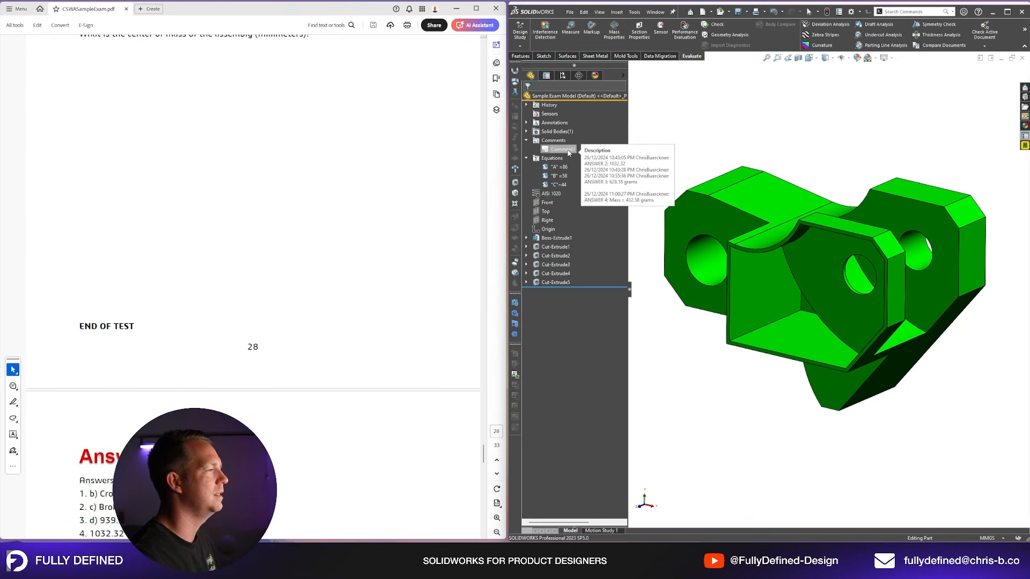
scroll(292, 292, down, 4)
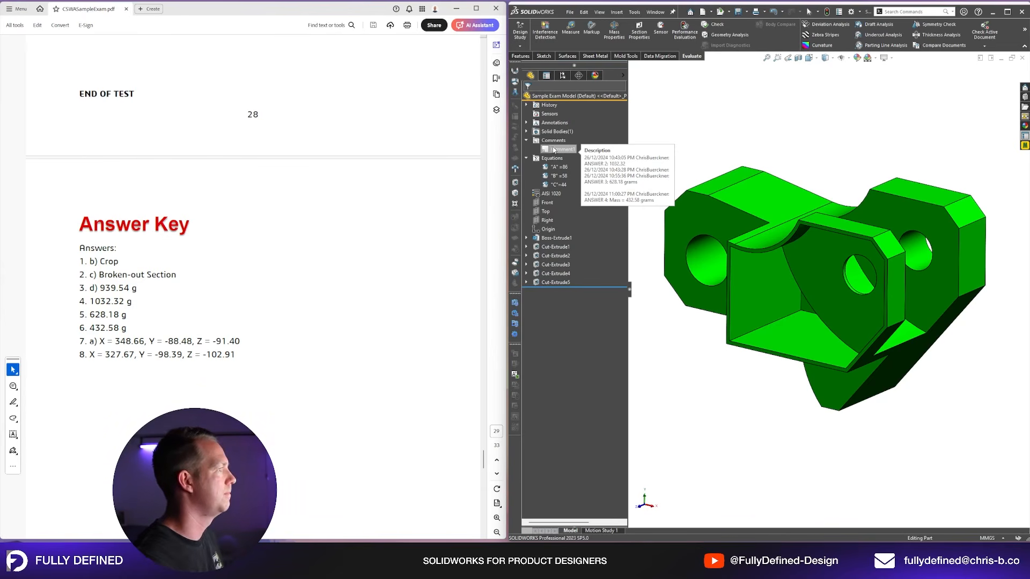
Step: Return to the chain link assembly and recheck its mass properties against the answer key's centers of mass
key(ctrl+Tab)
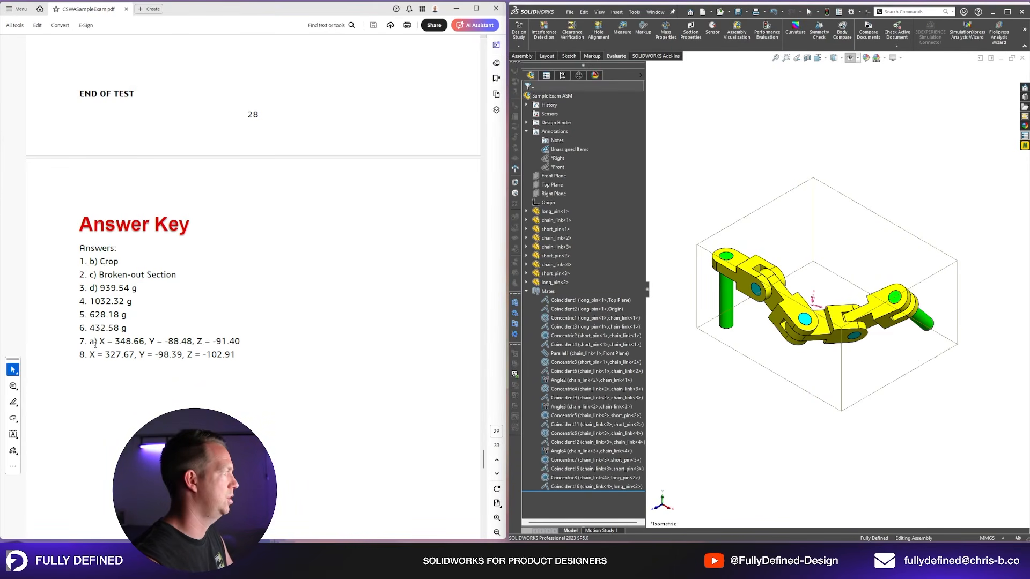
click(663, 45)
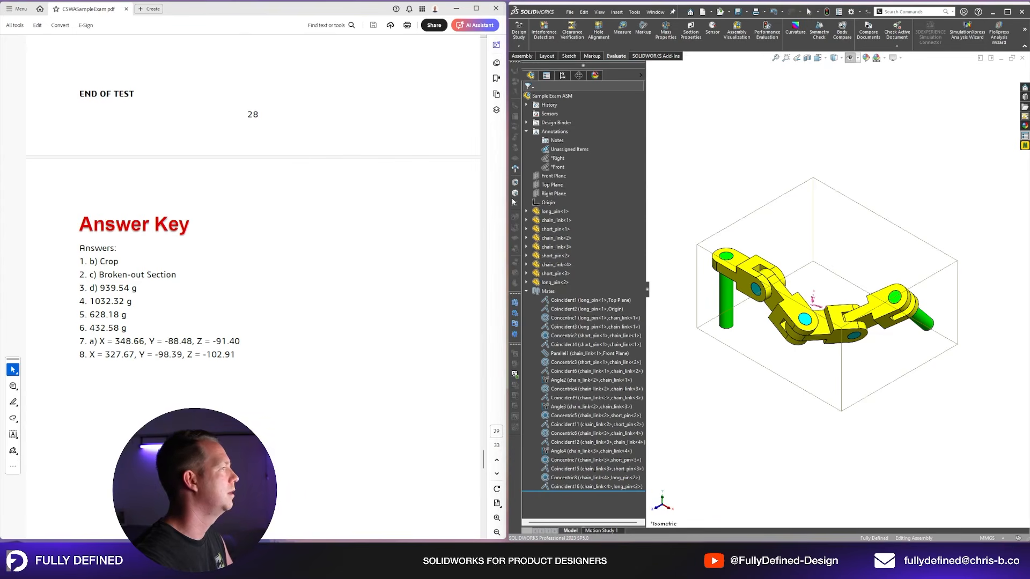
click(766, 385)
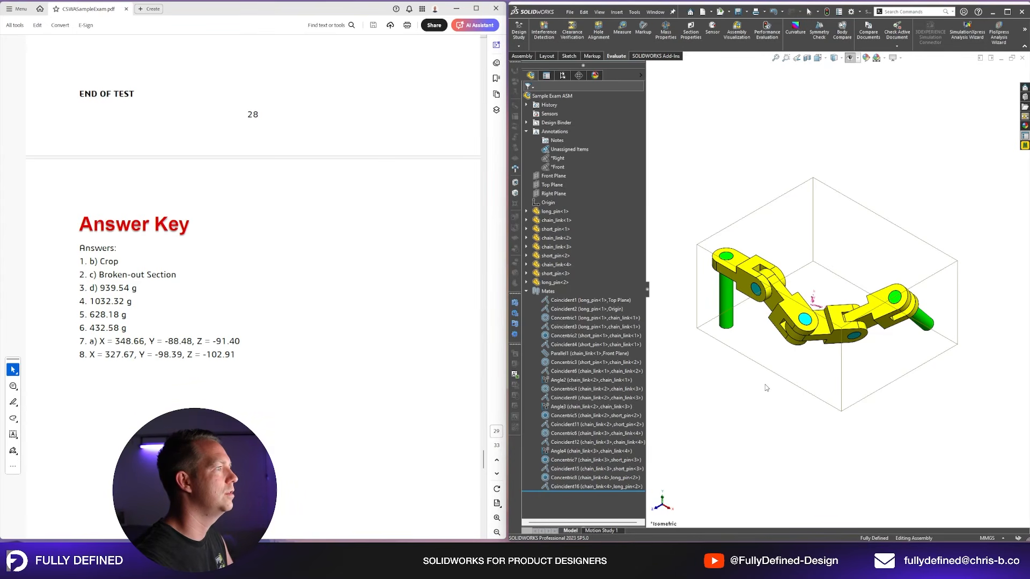
scroll(791, 390, up, 3)
scroll(875, 308, down, 2)
key(Escape)
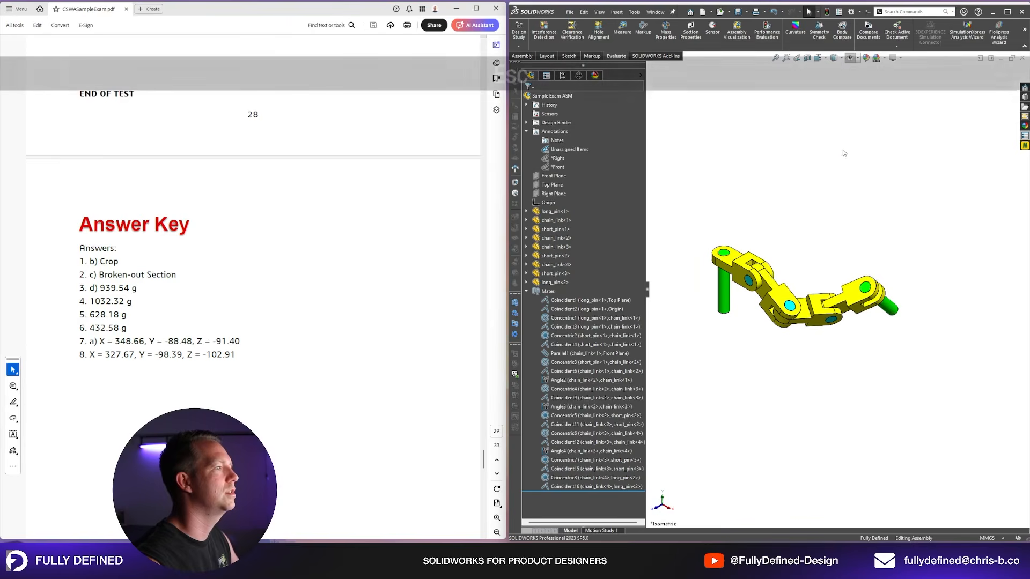
click(666, 39)
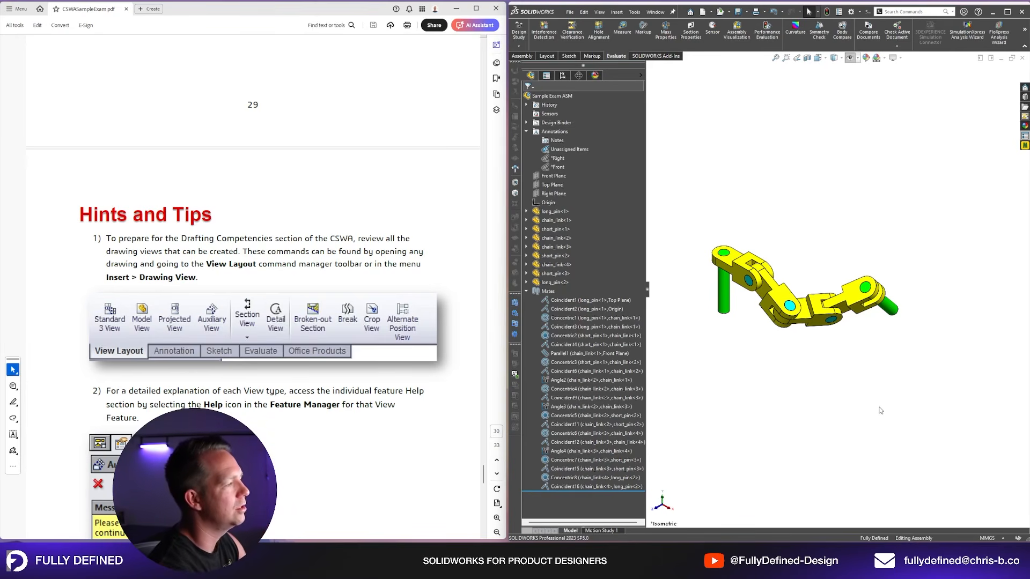
Step: Go back to the question 5 part images in the exam PDF and examine the Sample Exam Model part against them
scroll(234, 370, up, 20)
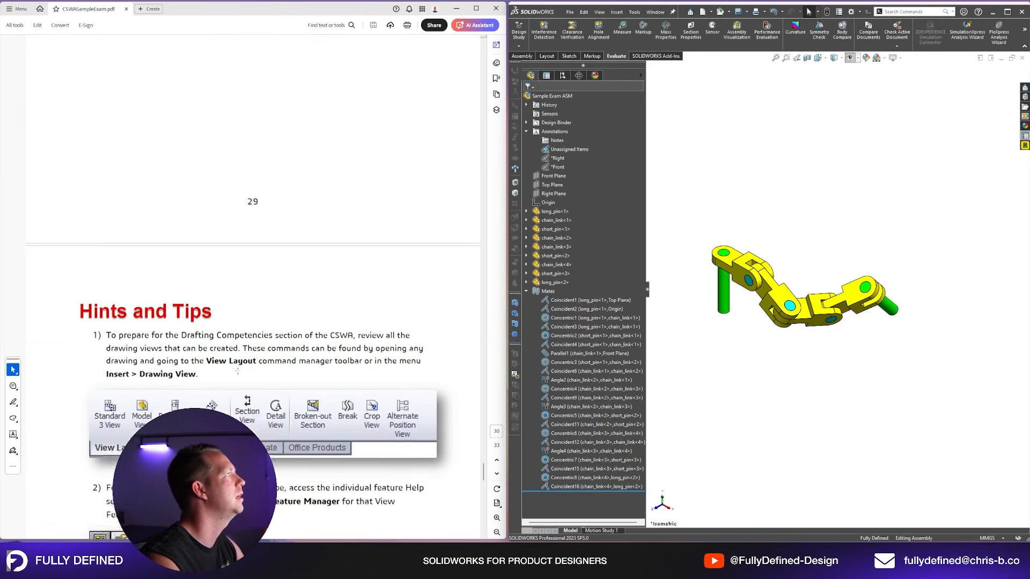
scroll(235, 370, up, 15)
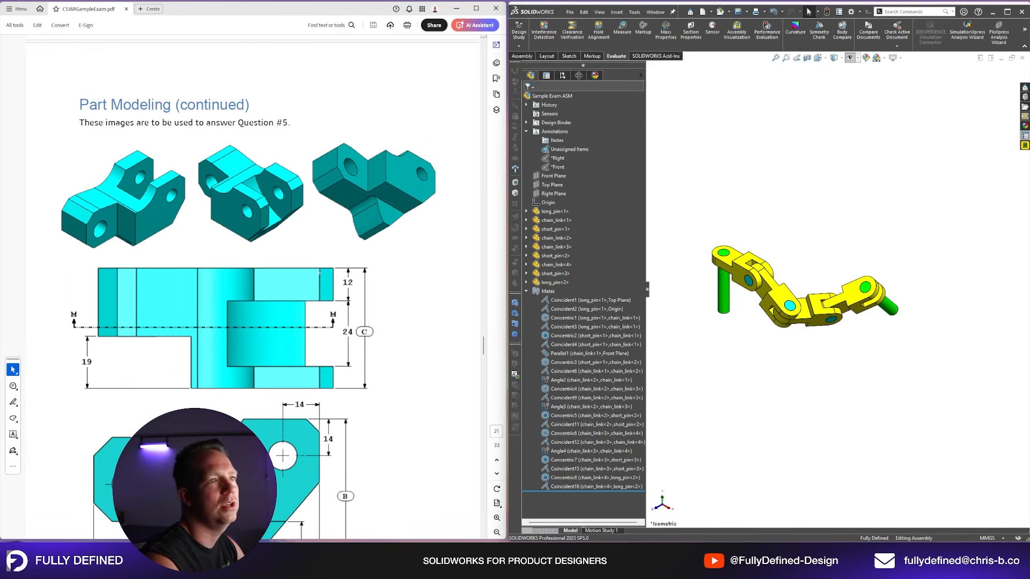
scroll(324, 246, down, 1)
key(ctrl+Tab)
middle_drag(943, 236, 822, 322)
scroll(822, 319, down, 2)
click(877, 273)
click(889, 323)
click(876, 452)
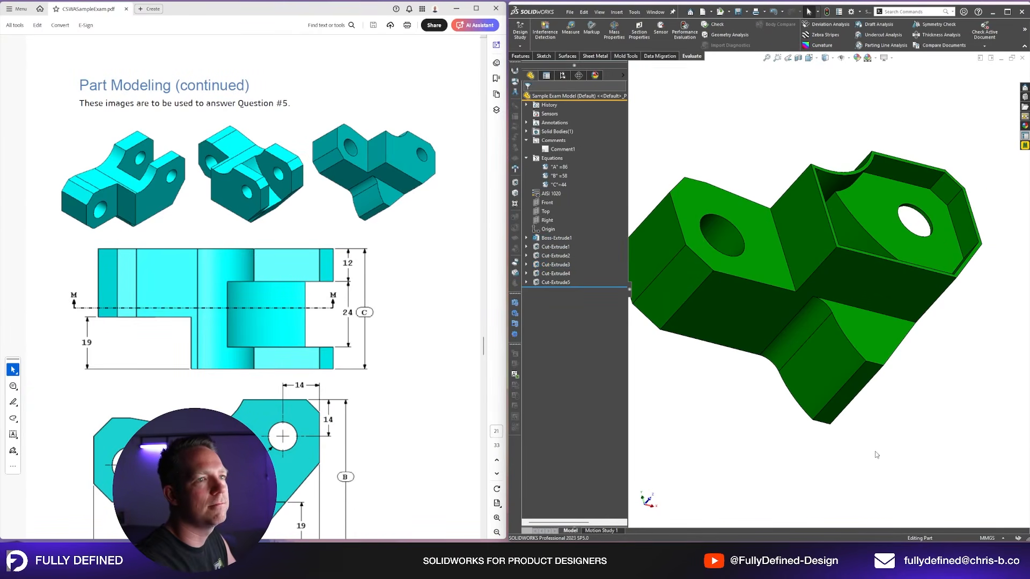